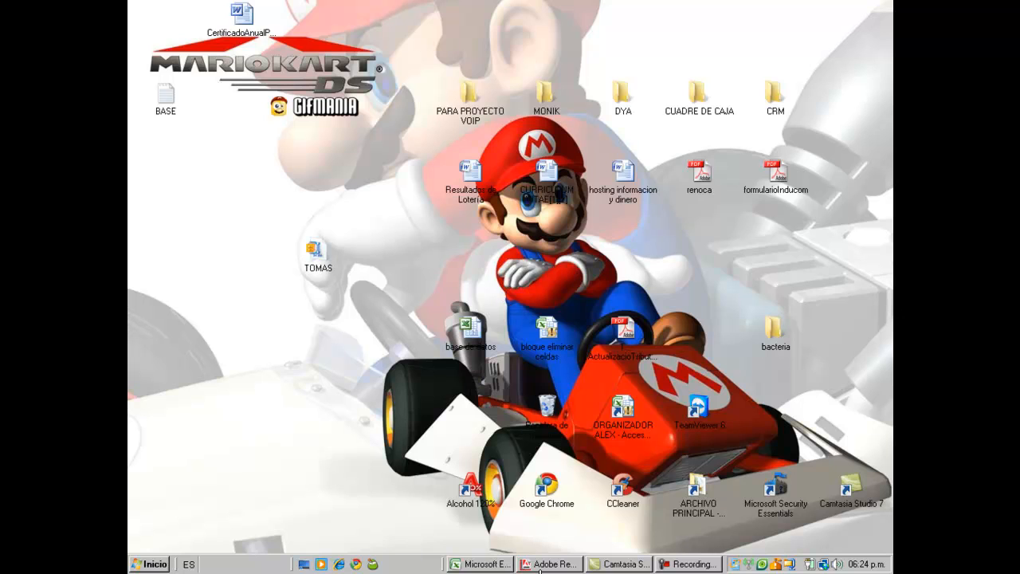
# Step: Bring the TOMAS 302 tutorial PDF forward and scroll to page 6, 'Instalando TOMAS'
pyautogui.click(548, 566)
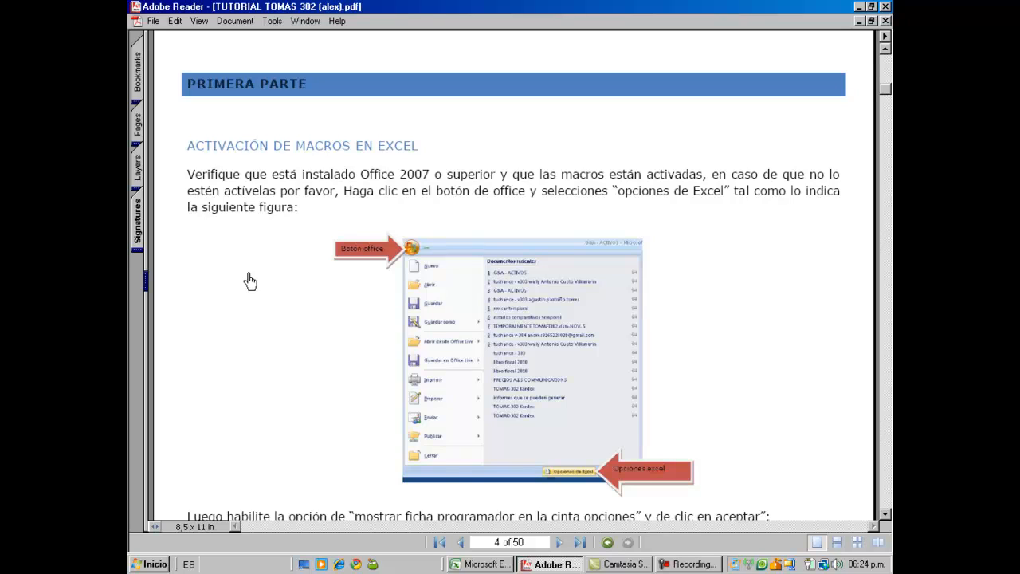
pyautogui.scroll(-10, 249, 281)
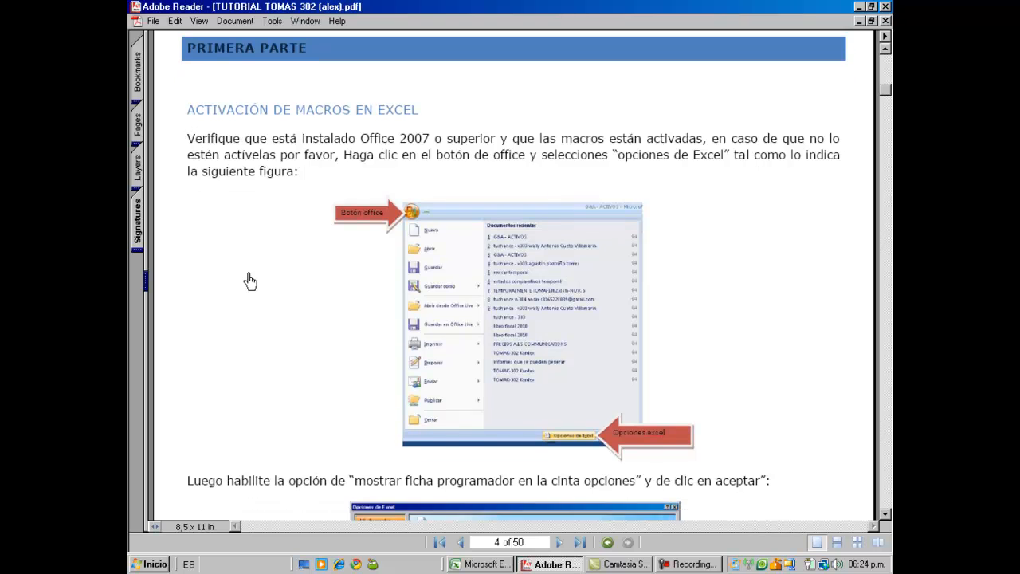
pyautogui.scroll(-10, 250, 280)
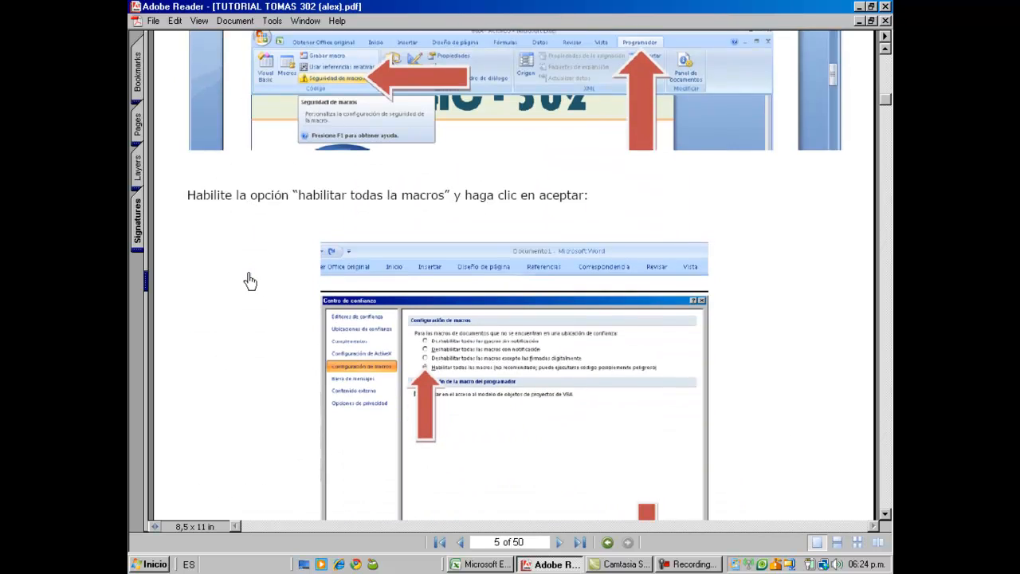
pyautogui.scroll(-2, 250, 281)
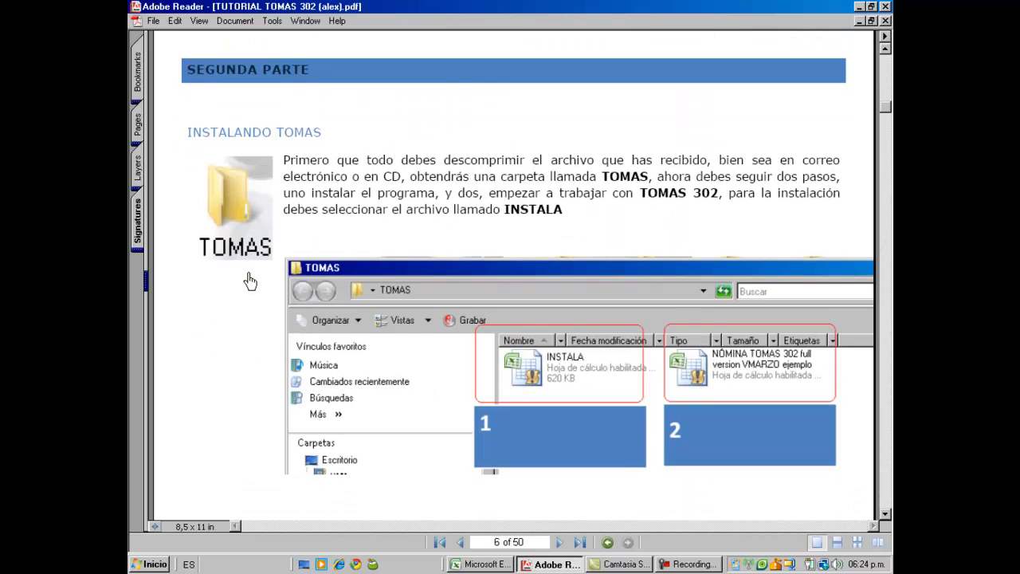
# Step: Turn on 'Mostrar ficha Programador' in Opciones de Excel and show the Programador tab
pyautogui.click(477, 564)
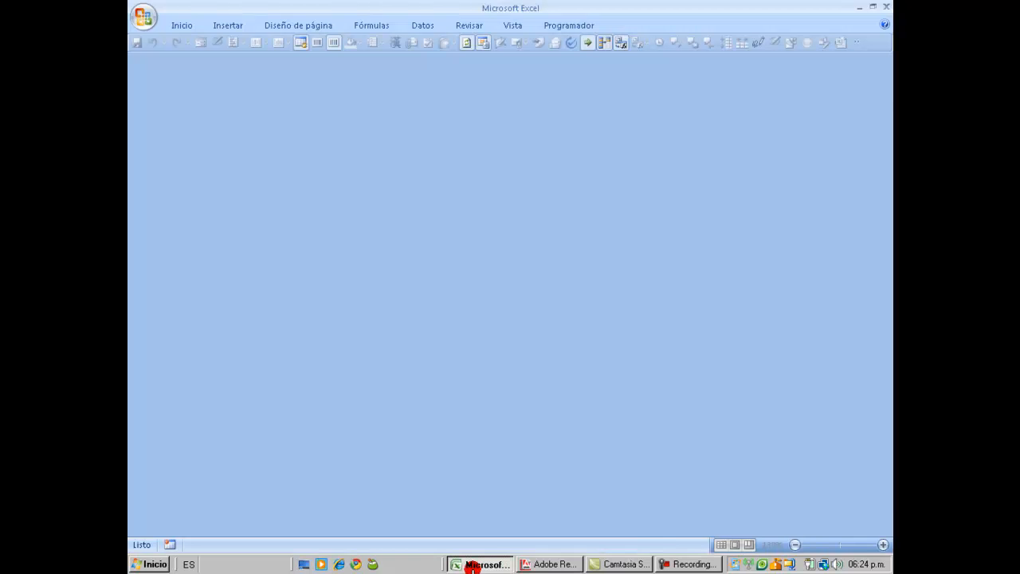
pyautogui.click(531, 289)
pyautogui.click(552, 21)
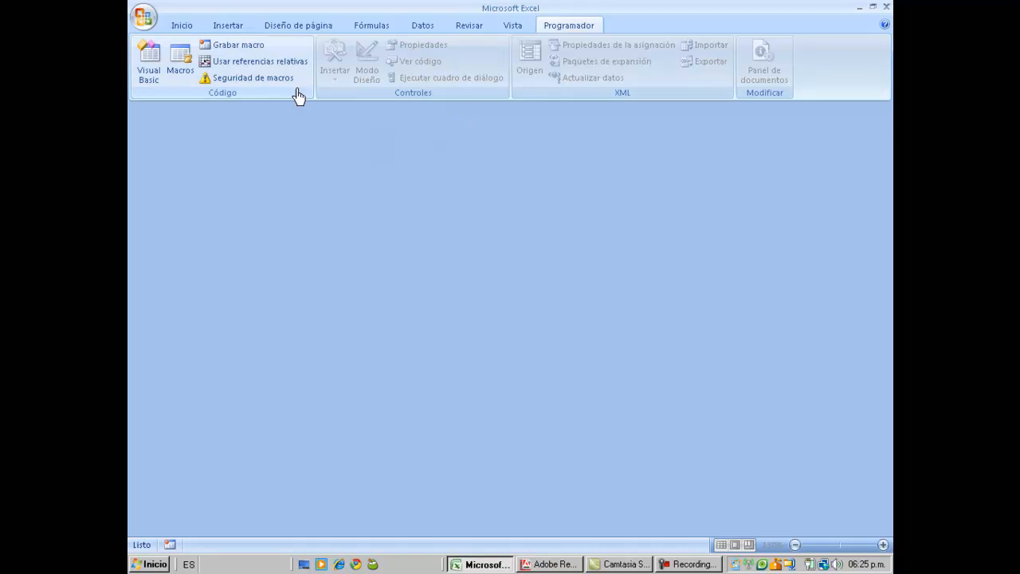
pyautogui.click(146, 24)
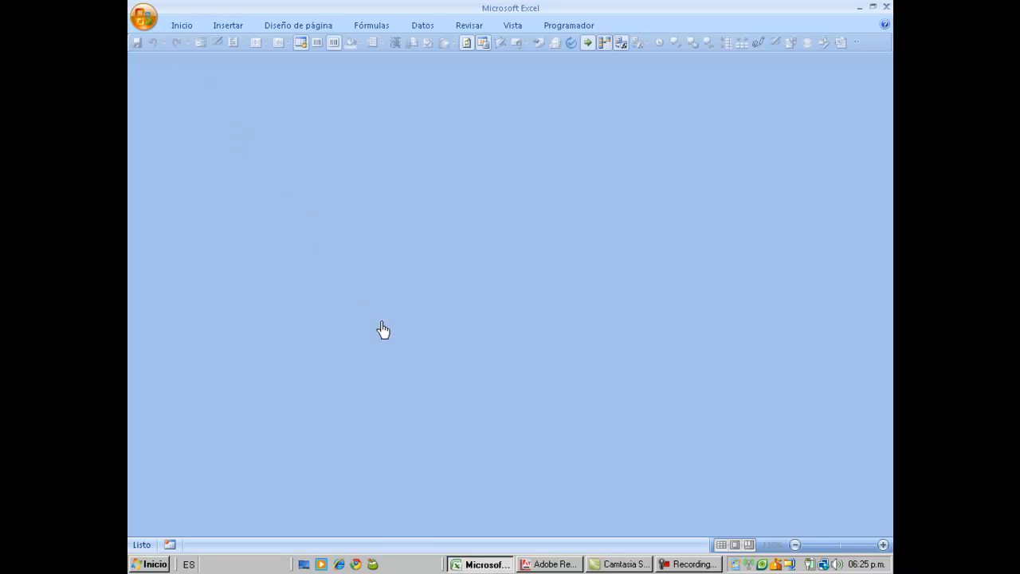
pyautogui.click(423, 412)
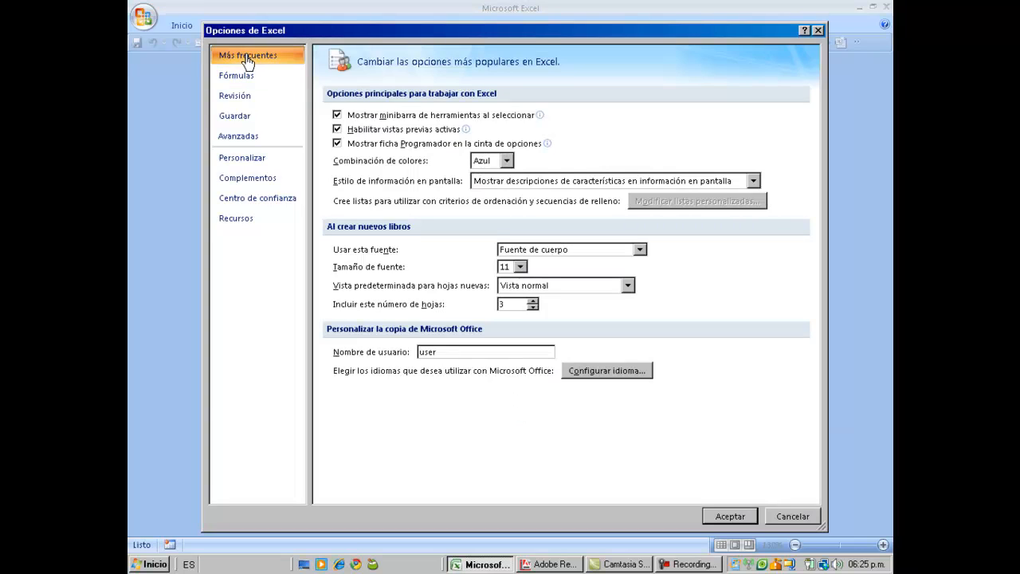
pyautogui.click(337, 115)
pyautogui.click(337, 115)
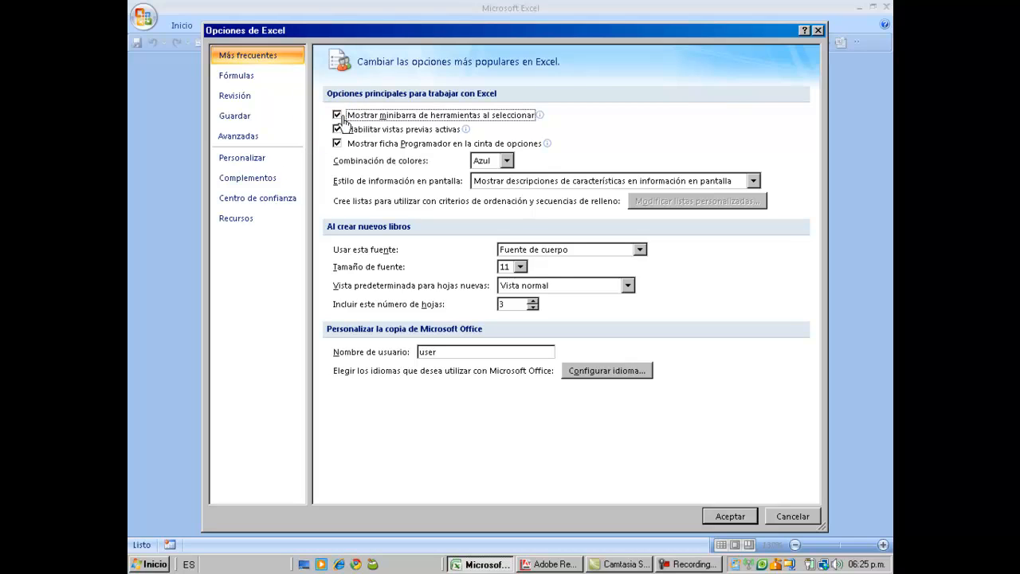
pyautogui.click(337, 143)
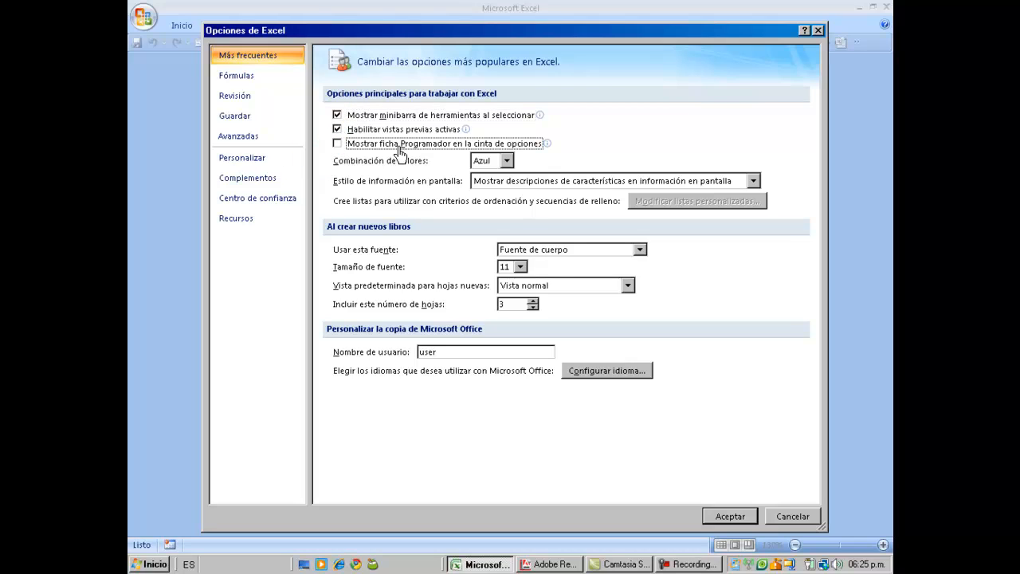
pyautogui.click(338, 145)
pyautogui.click(732, 516)
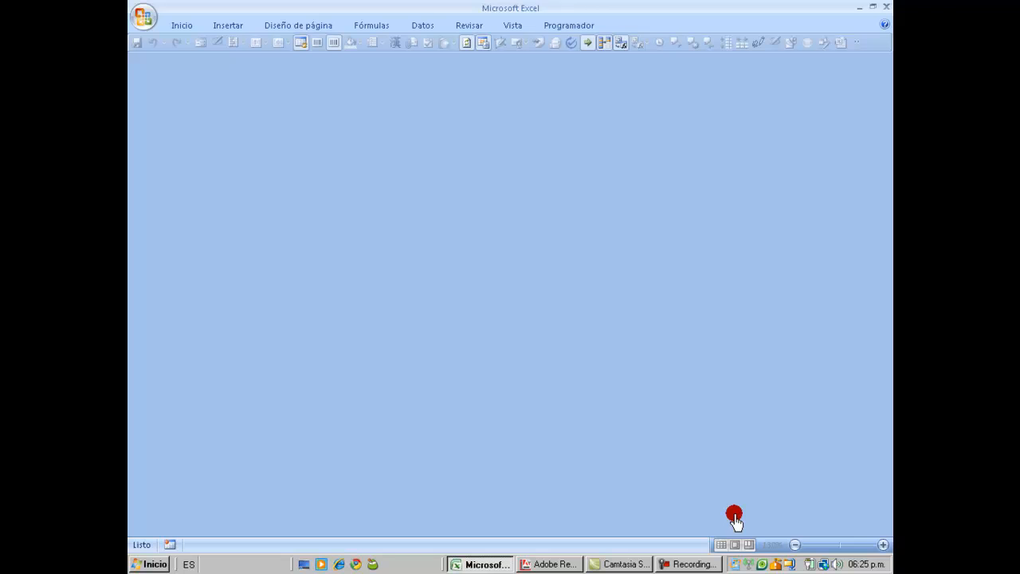
pyautogui.click(568, 26)
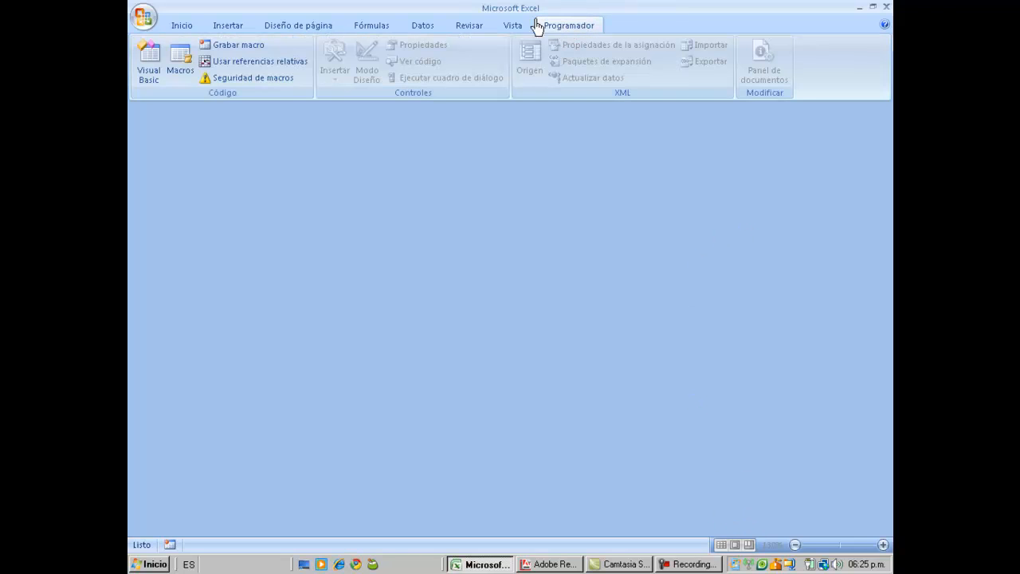
# Step: In Seguridad de macros, enable all macros and trust access to the VBA project object model
pyautogui.click(284, 80)
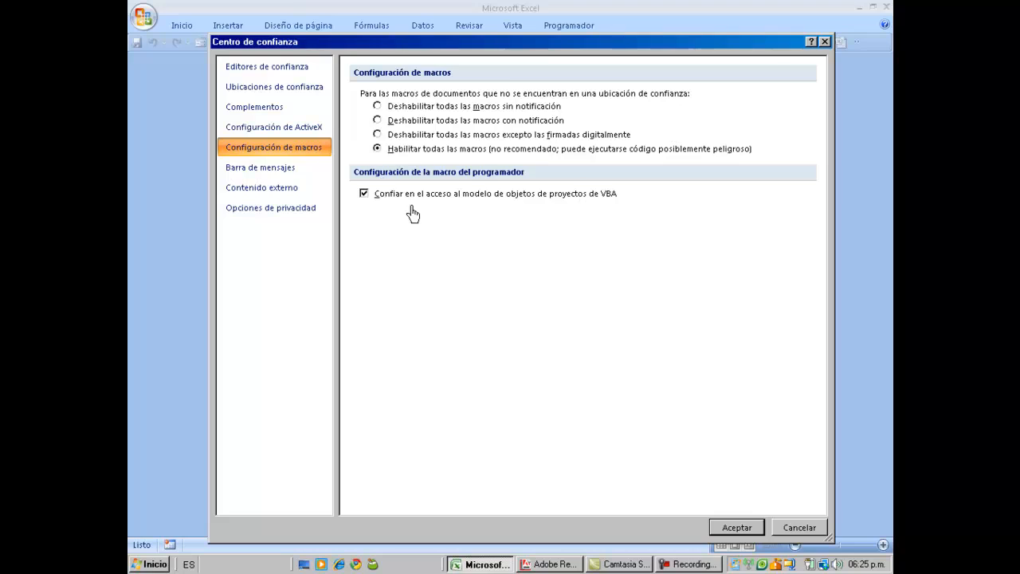
pyautogui.click(737, 529)
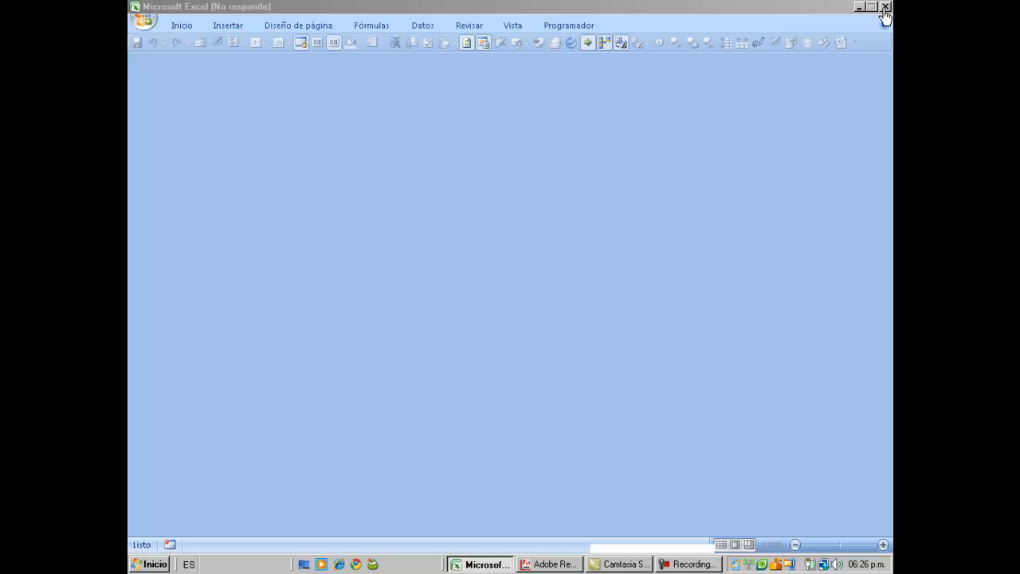
# Step: Force the hung Excel window to close with 'Cerrar el programa'
pyautogui.click(885, 7)
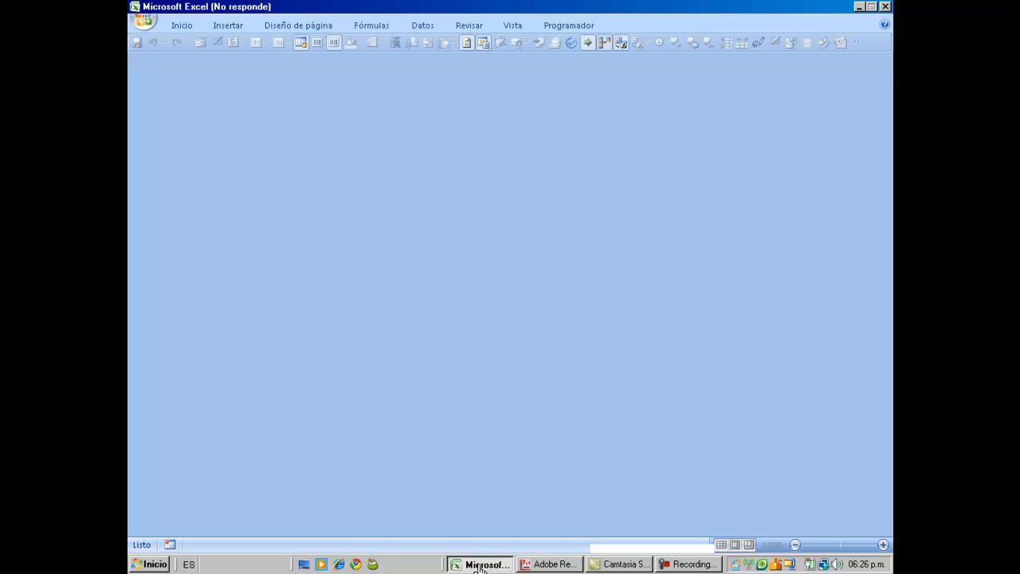
pyautogui.click(481, 567)
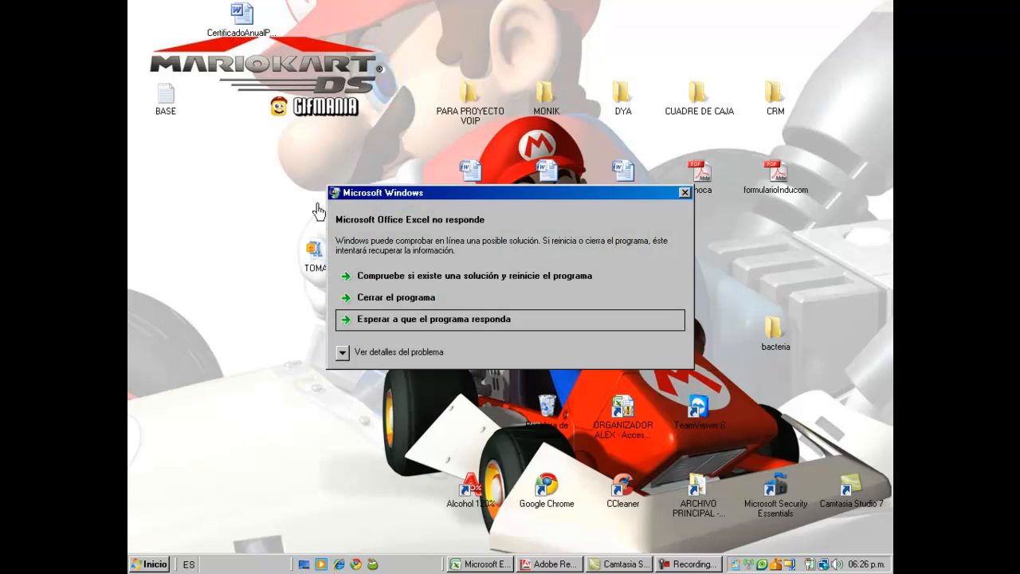
pyautogui.click(365, 300)
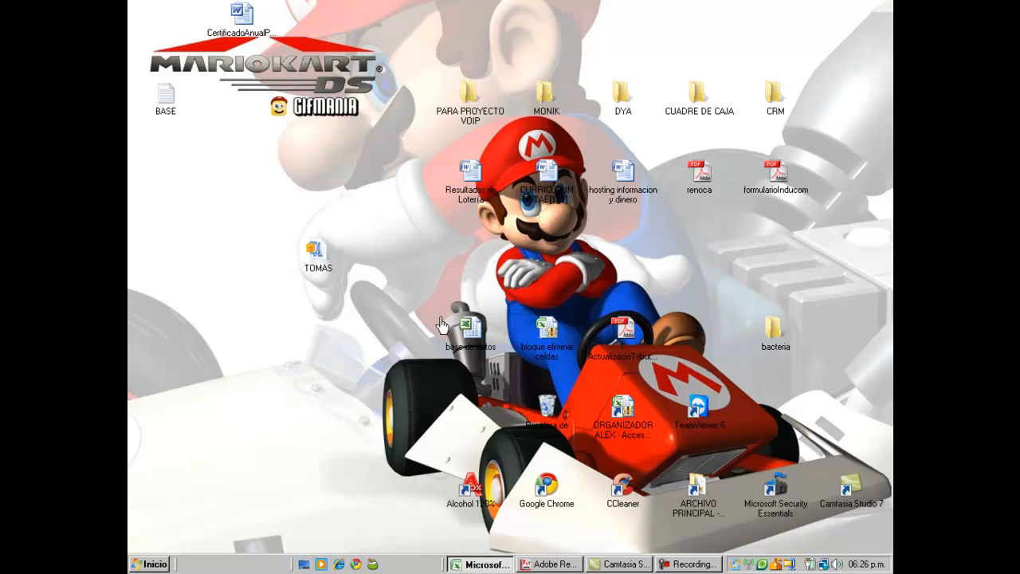
# Step: Extract TOMAS.rar on the desktop into a new TOMAS folder with 'Extraer en TOMAS\'
pyautogui.click(315, 255)
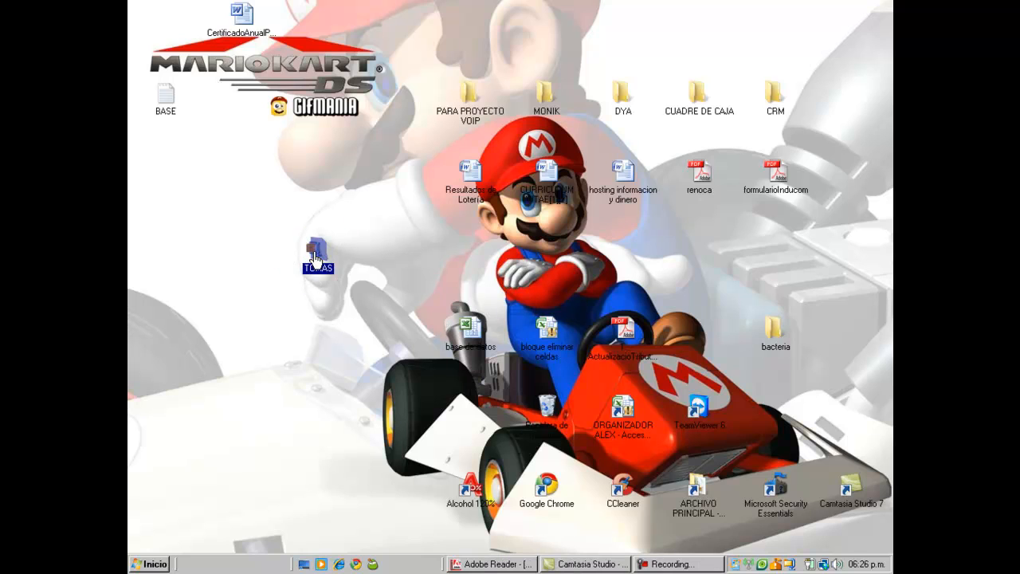
pyautogui.rightClick(315, 256)
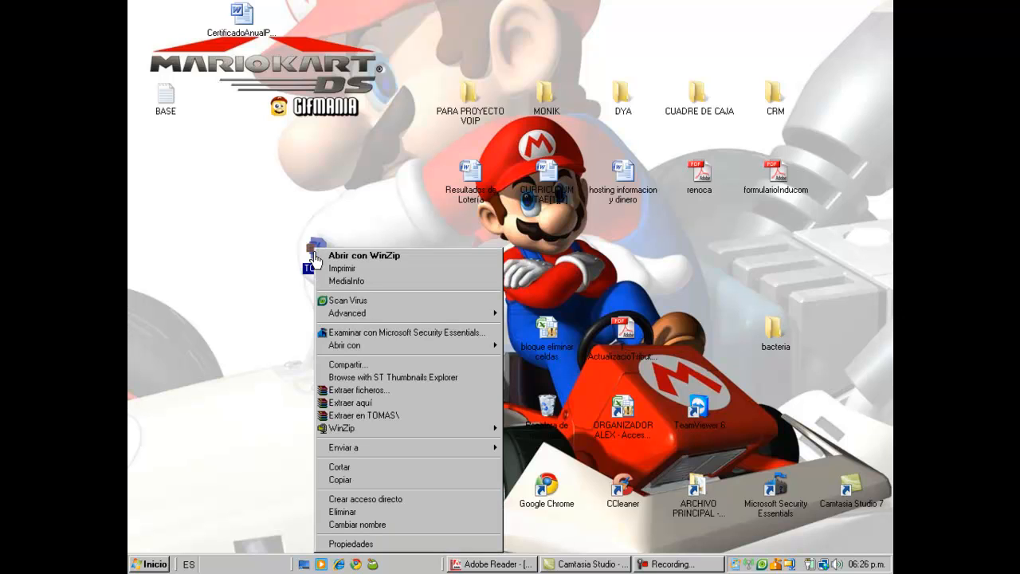
pyautogui.press('Down')
pyautogui.press('Down')
pyautogui.press('Down')
pyautogui.press('Down')
pyautogui.press('Down')
pyautogui.press('Down')
pyautogui.press('Down')
pyautogui.press('Down')
pyautogui.press('Down')
pyautogui.press('Down')
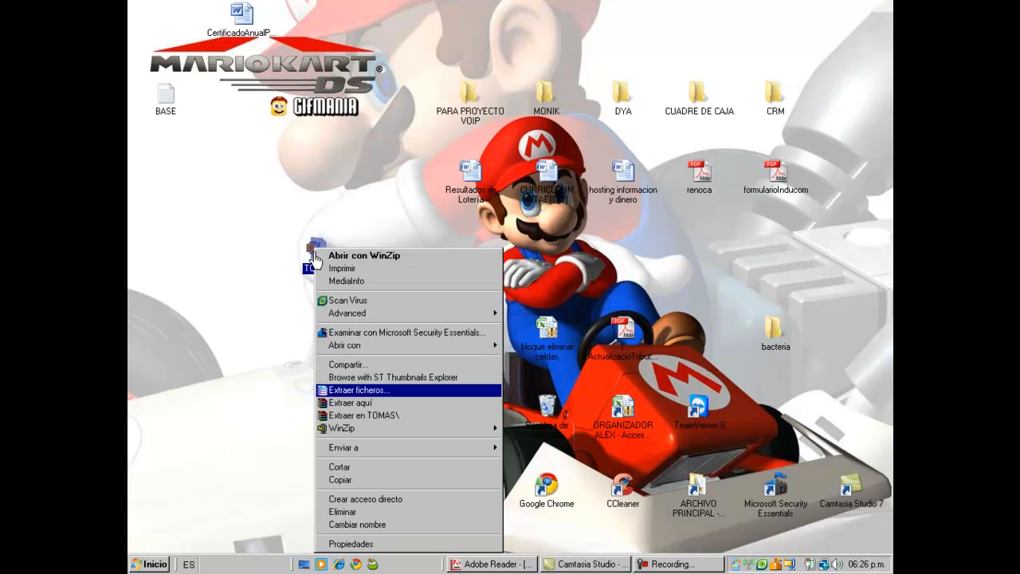
pyautogui.press('Down')
pyautogui.press('Down')
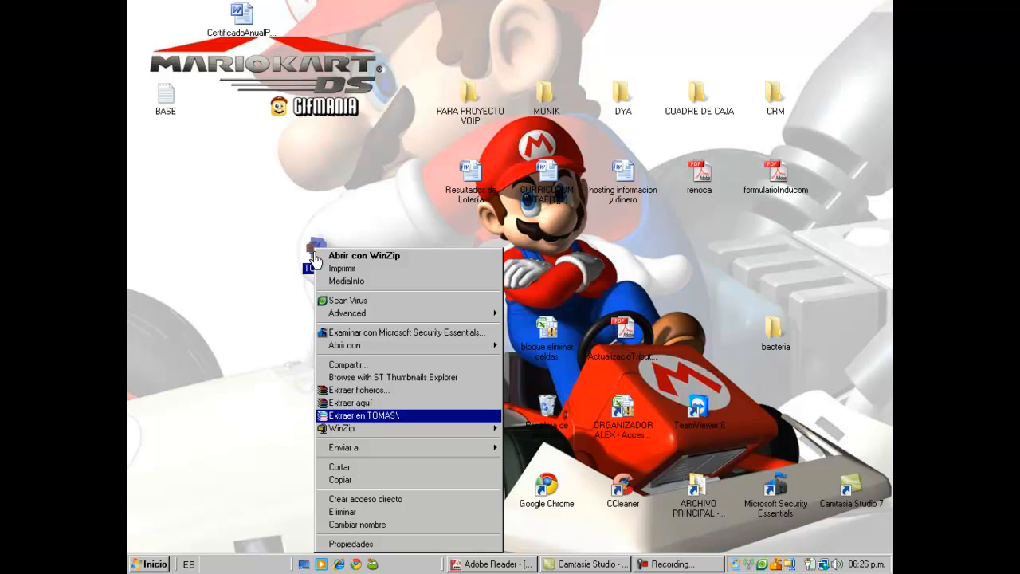
pyautogui.press('Return')
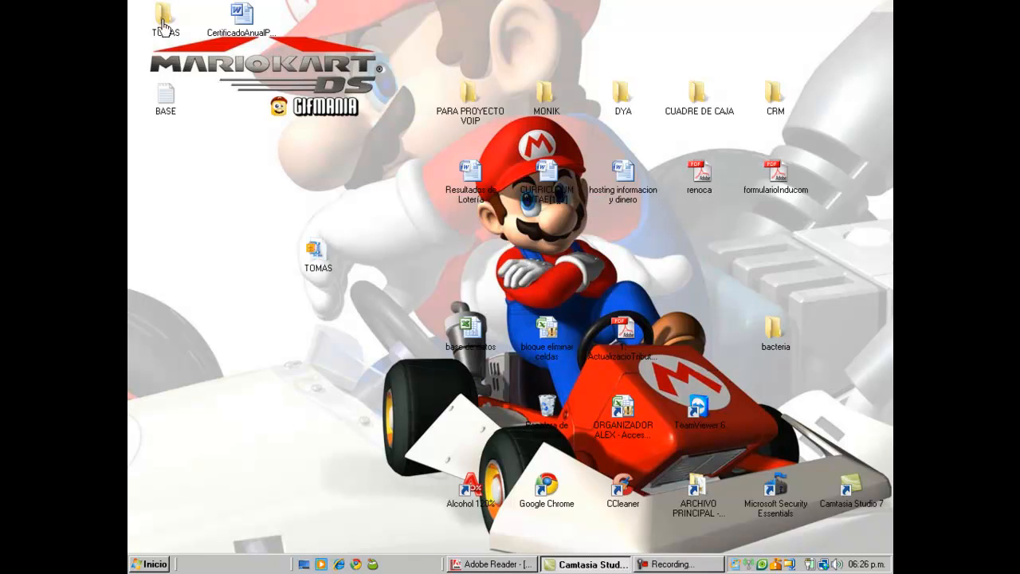
pyautogui.click(319, 327)
pyautogui.click(328, 365)
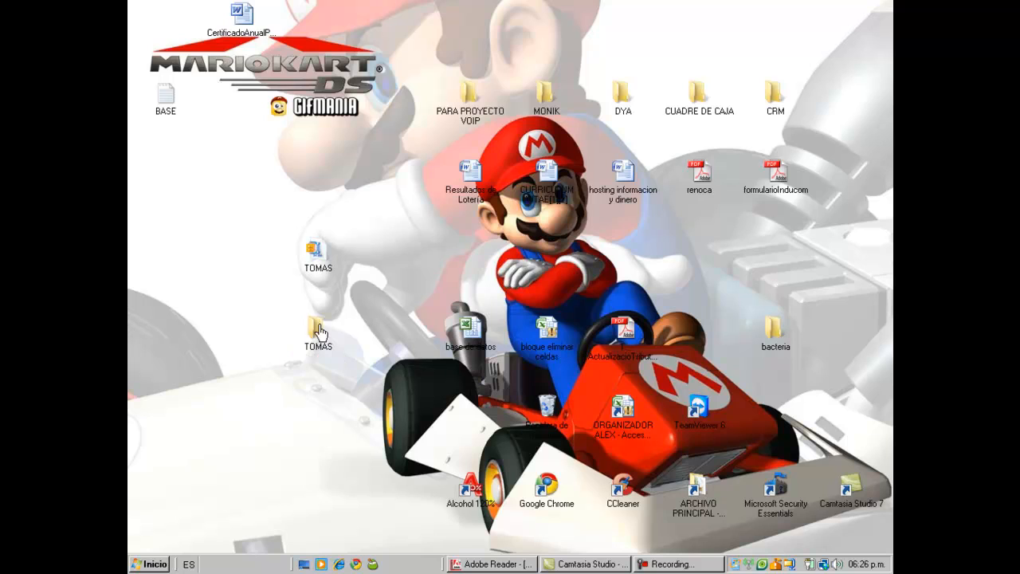
# Step: Open the extracted TOMAS folder maximized, enter its TOMAS subfolder and select INSTALA
pyautogui.doubleClick(318, 330)
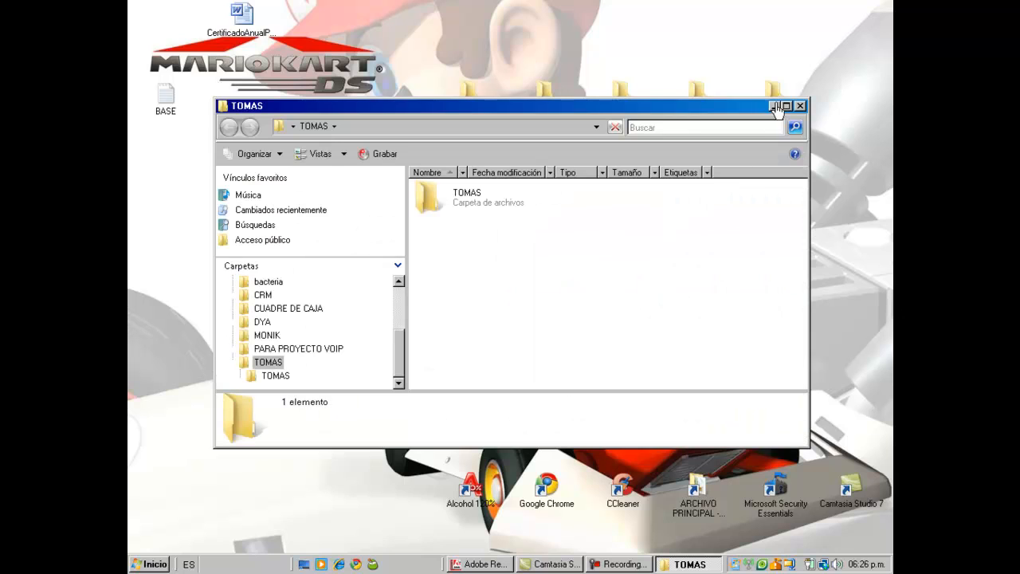
pyautogui.click(786, 106)
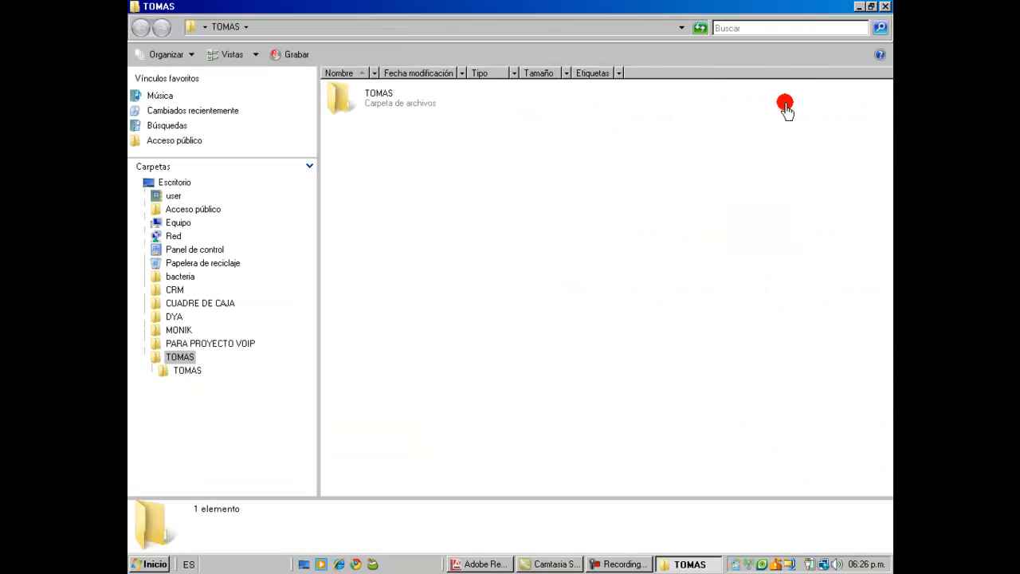
pyautogui.doubleClick(342, 105)
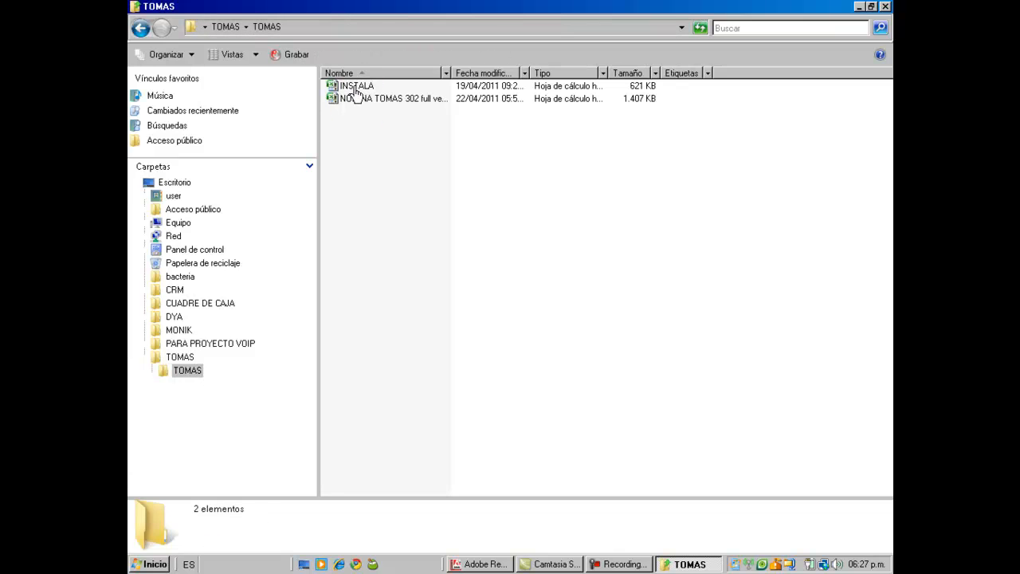
pyautogui.click(356, 92)
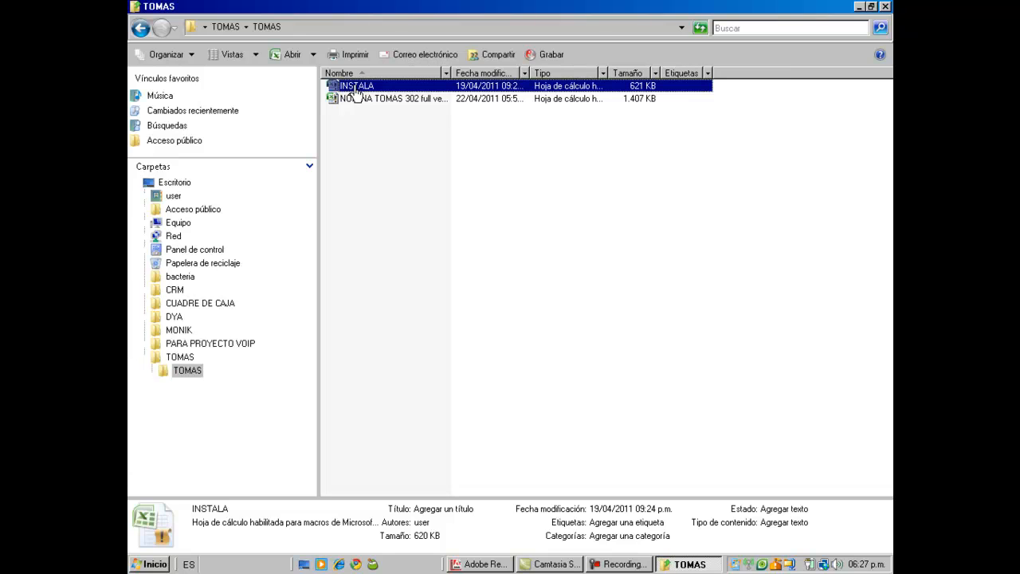
# Step: Open INSTALA in Excel and launch the CREACION Y EDICION DE EMPRESAS form from the G&A logo
pyautogui.doubleClick(357, 88)
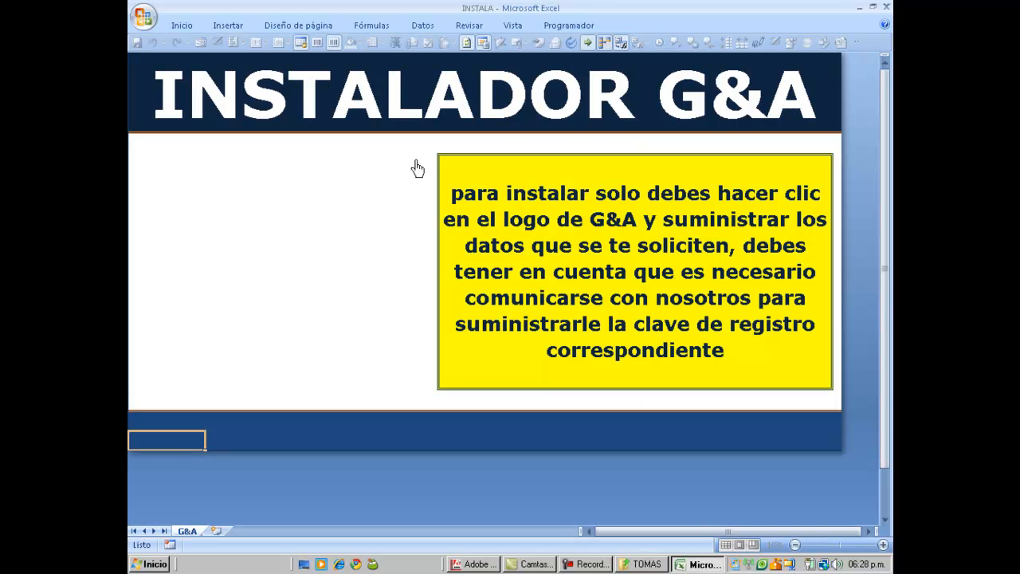
pyautogui.click(494, 433)
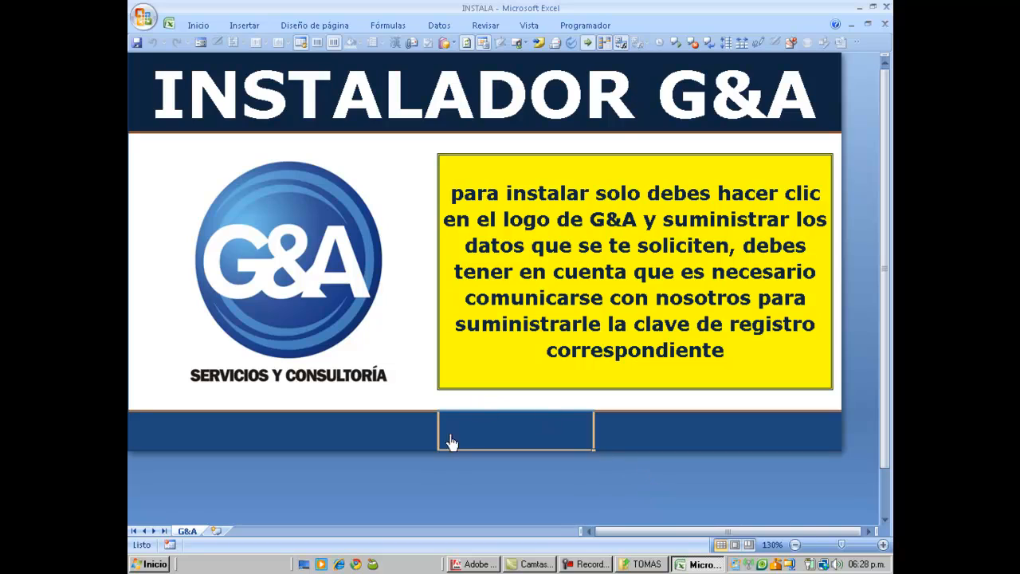
pyautogui.click(417, 444)
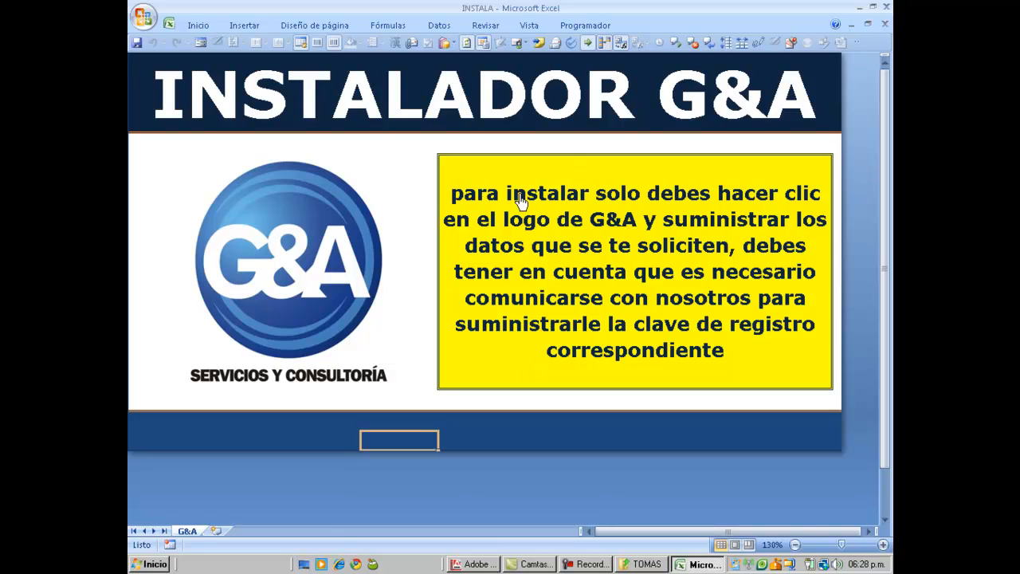
pyautogui.click(304, 269)
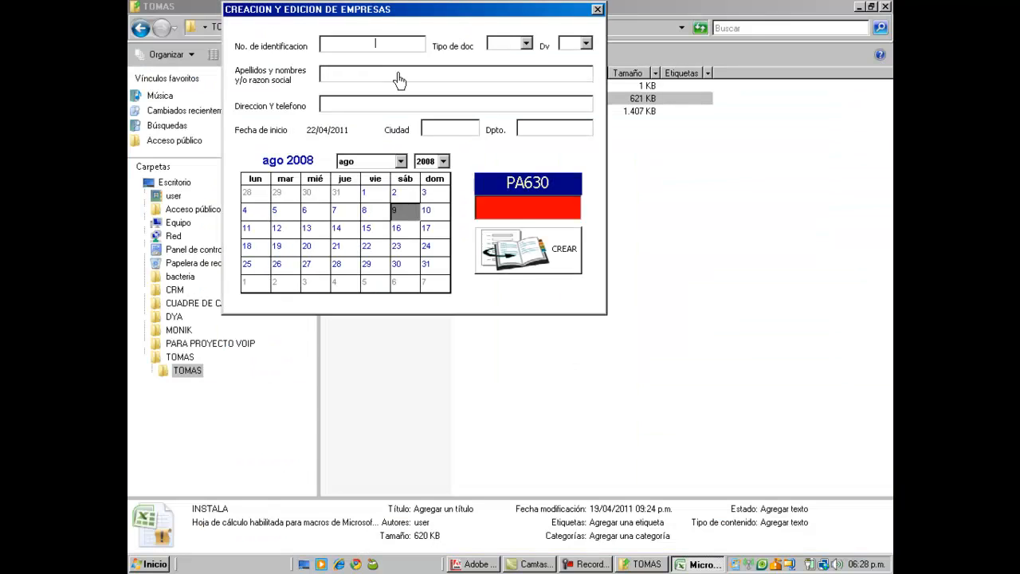
# Step: Move the form aside, minimize Explorer, and enter the identification number with document type 'cedula'
pyautogui.click(418, 8)
pyautogui.moveTo(444, 50); pyautogui.dragTo(517, 99)
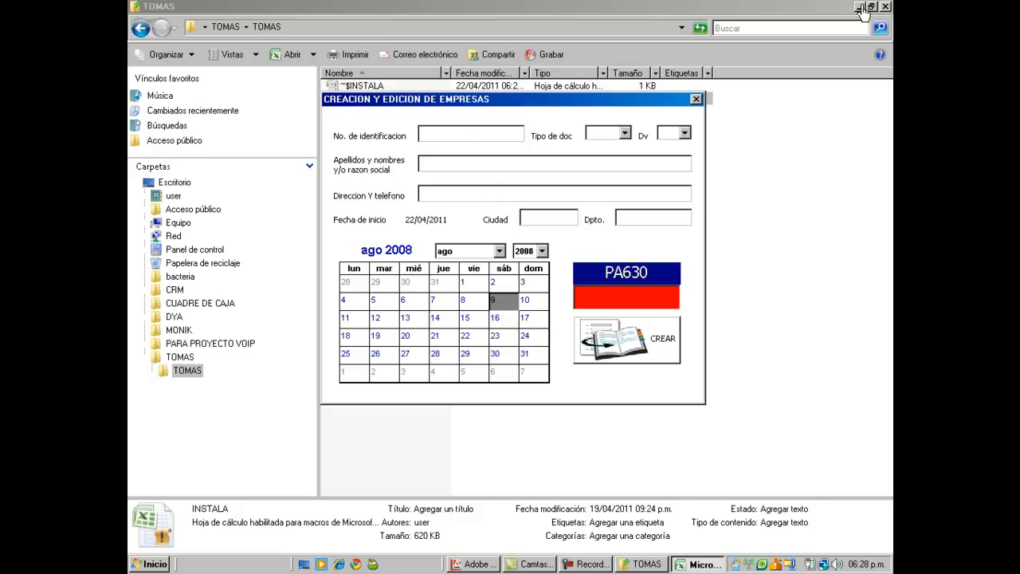
pyautogui.click(859, 7)
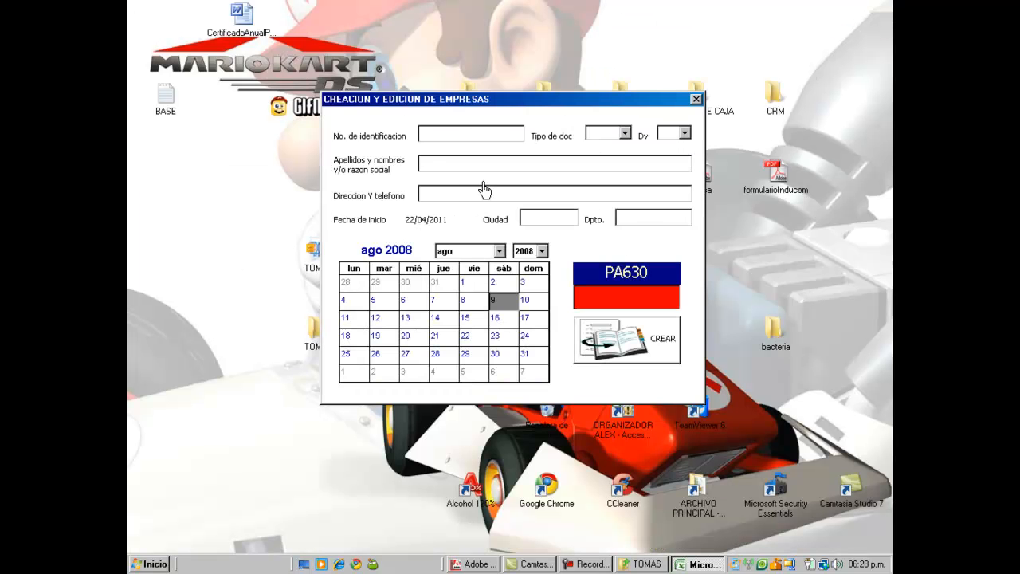
pyautogui.click(470, 134)
pyautogui.write('999999999')
pyautogui.press('Tab')
pyautogui.write('cedula')
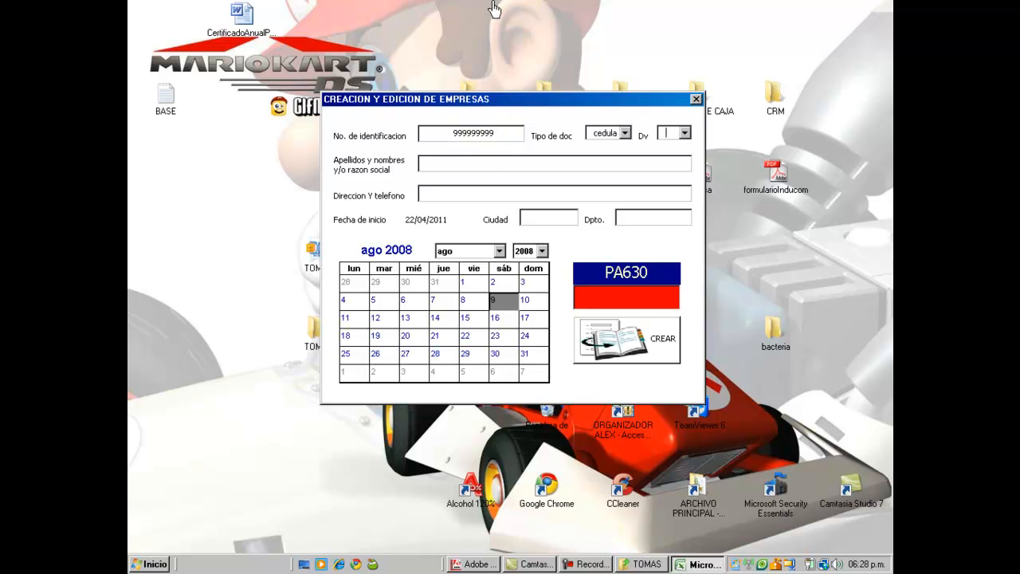
# Step: Name the company 'empresa de prueba', set Armenia, Quindío as its location, enter the activation key, and create it
pyautogui.press('Tab')
pyautogui.write('empresa de prueba')
pyautogui.press('Tab')
pyautogui.write('armenia')
pyautogui.write('armenia')
pyautogui.write('quindio')
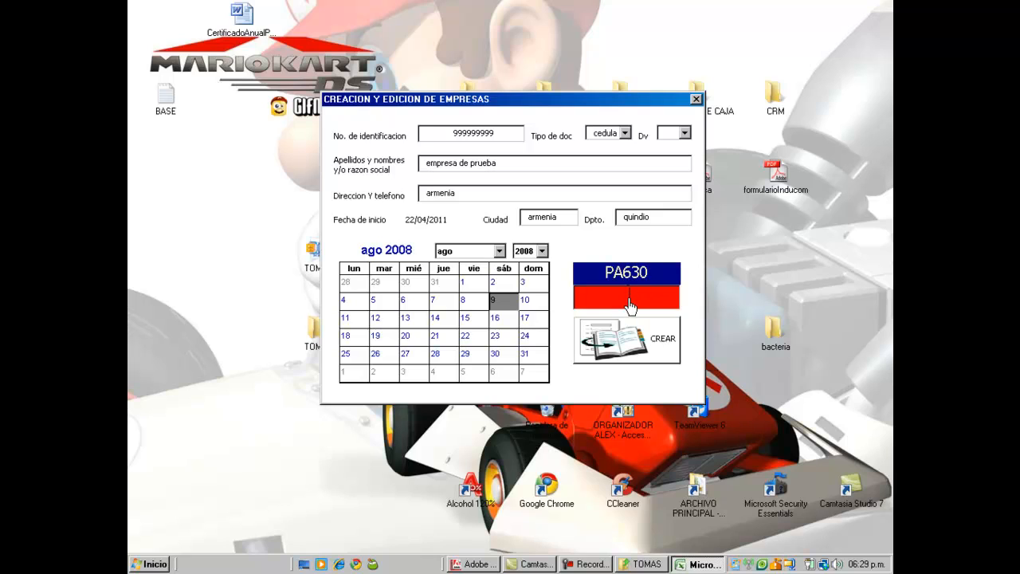
pyautogui.click(631, 305)
pyautogui.click(625, 349)
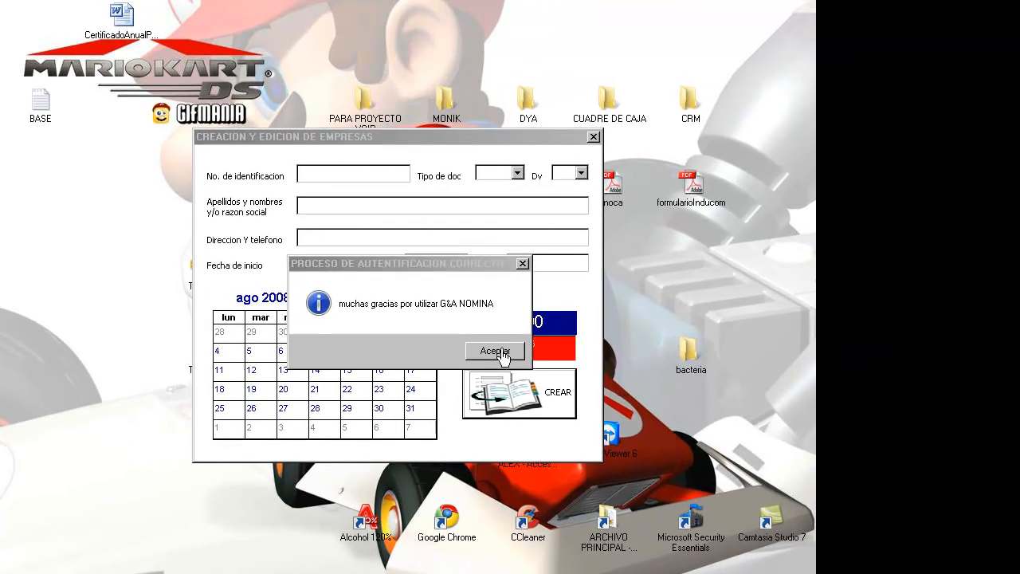
# Step: Run the G&A installation through to INSTALACION EXITOSA, then maximize the TOMAS folder window
pyautogui.click(588, 330)
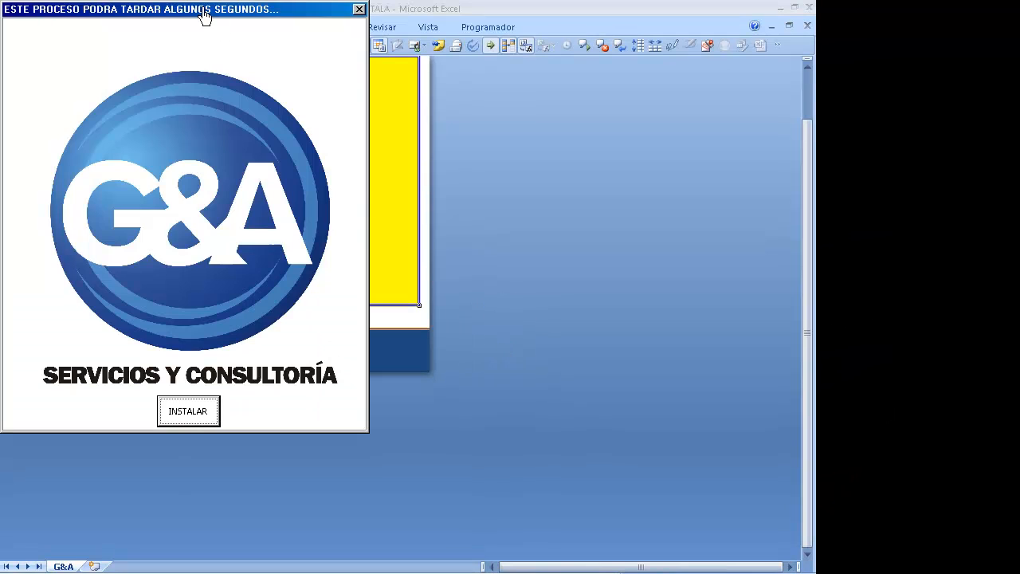
pyautogui.moveTo(201, 7); pyautogui.dragTo(433, 87)
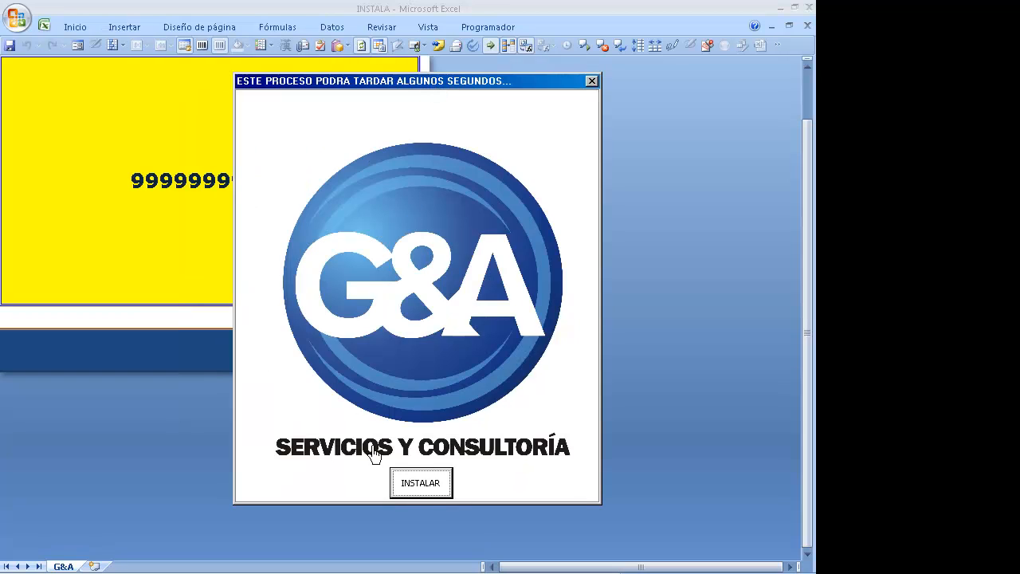
pyautogui.click(422, 484)
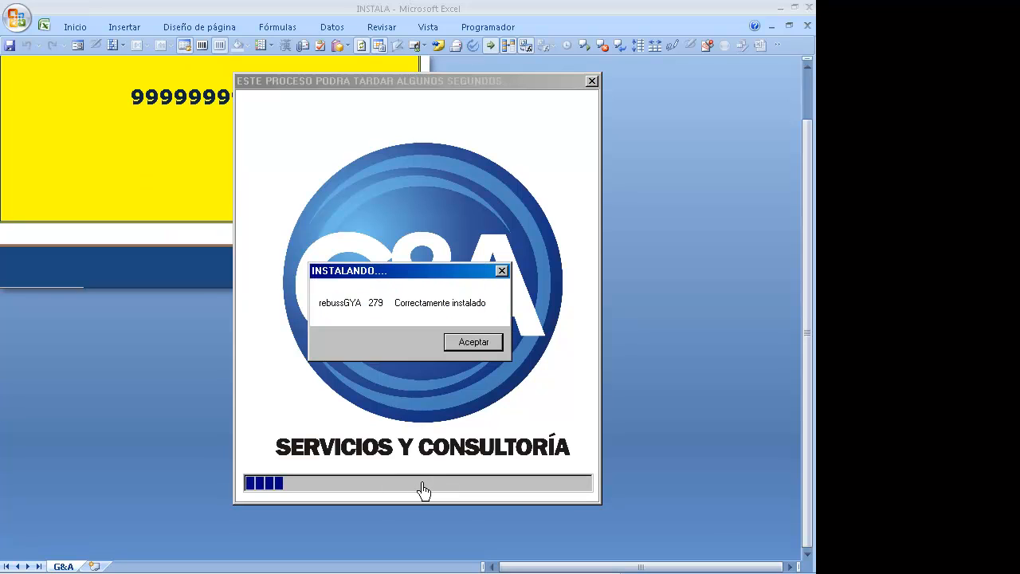
pyautogui.click(481, 352)
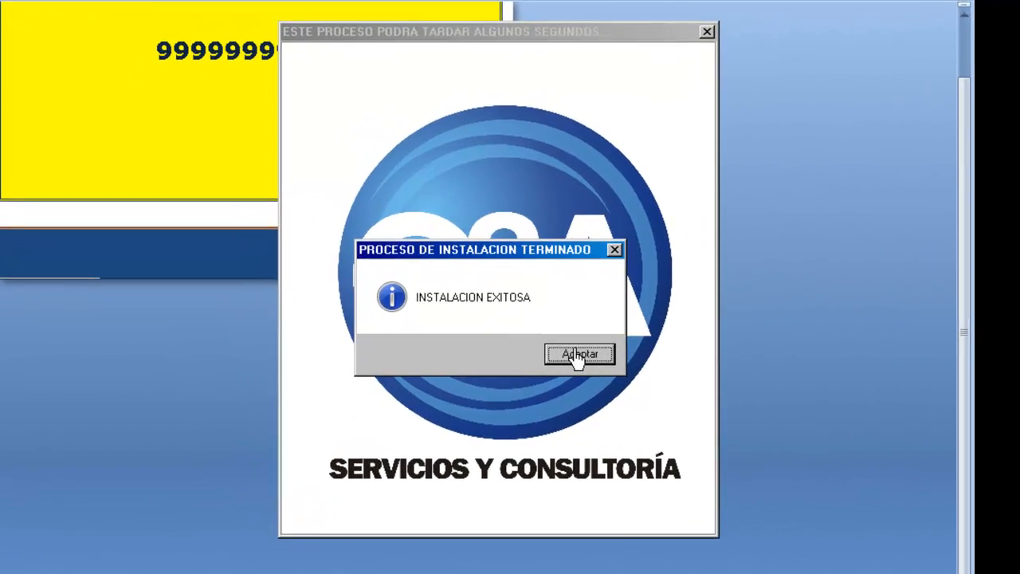
pyautogui.click(484, 353)
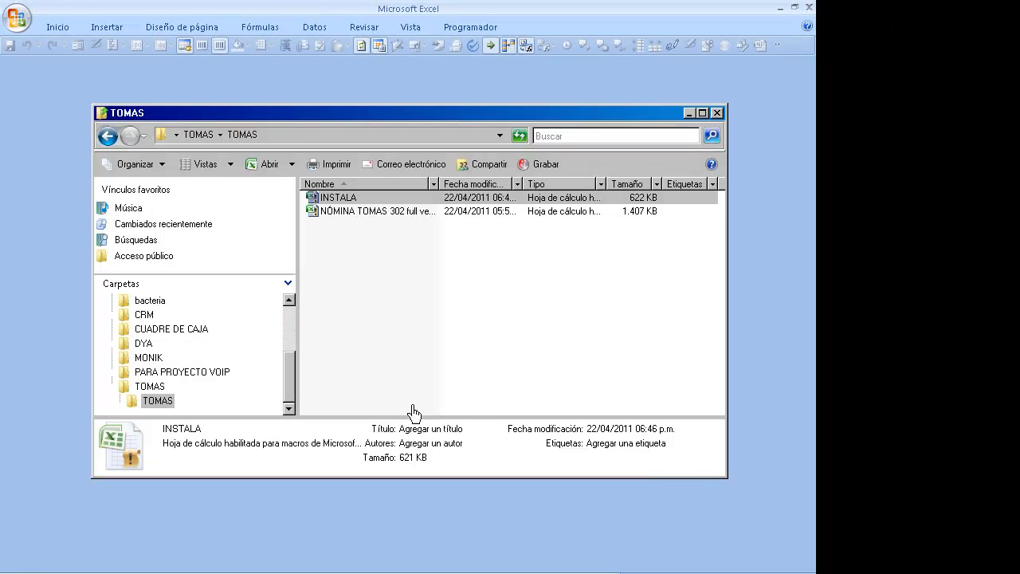
pyautogui.click(337, 281)
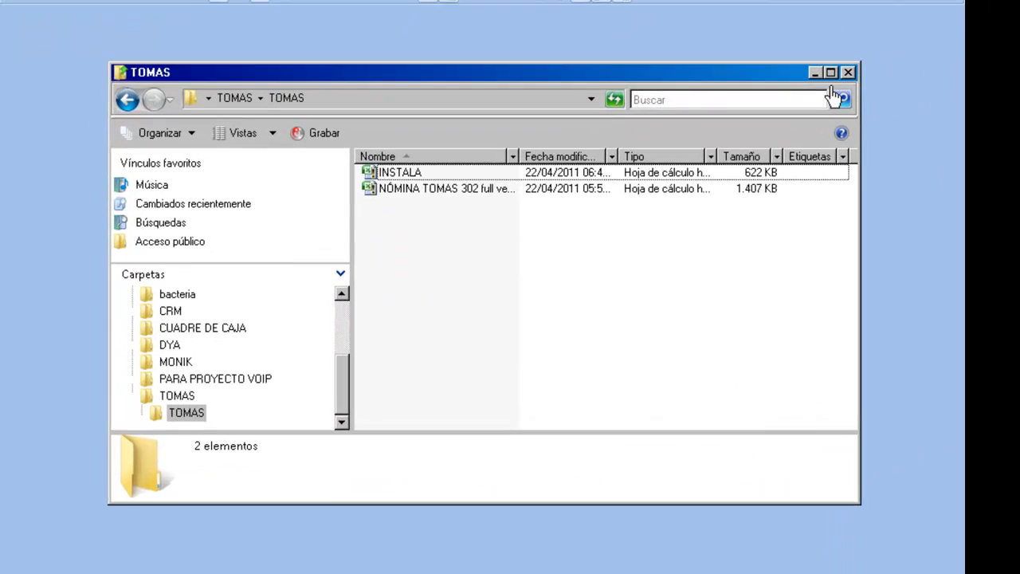
pyautogui.click(703, 112)
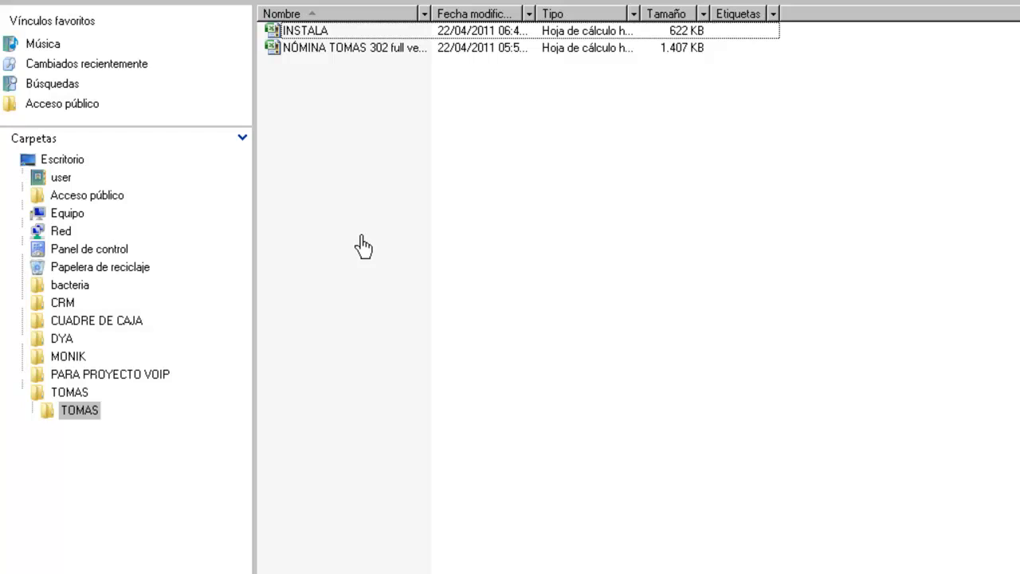
# Step: Check the NÓMINA TOMAS payroll workbook and INSTALA files in the TOMAS folder
pyautogui.click(365, 239)
pyautogui.press('Up')
pyautogui.press('Down')
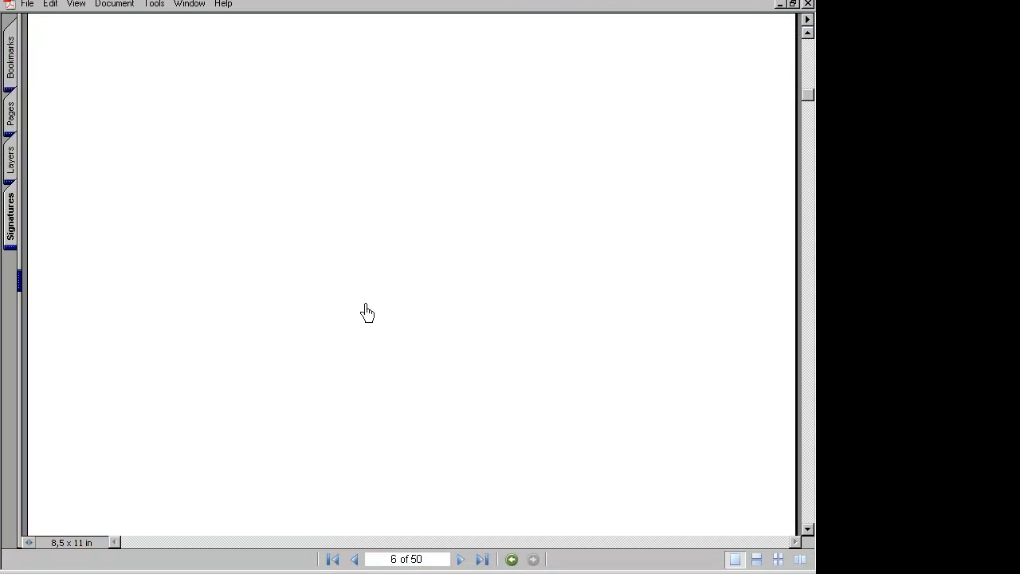
# Step: Scroll page 6 of the PDF guide past the installation steps to the TERCERA PARTE section
pyautogui.click(374, 259)
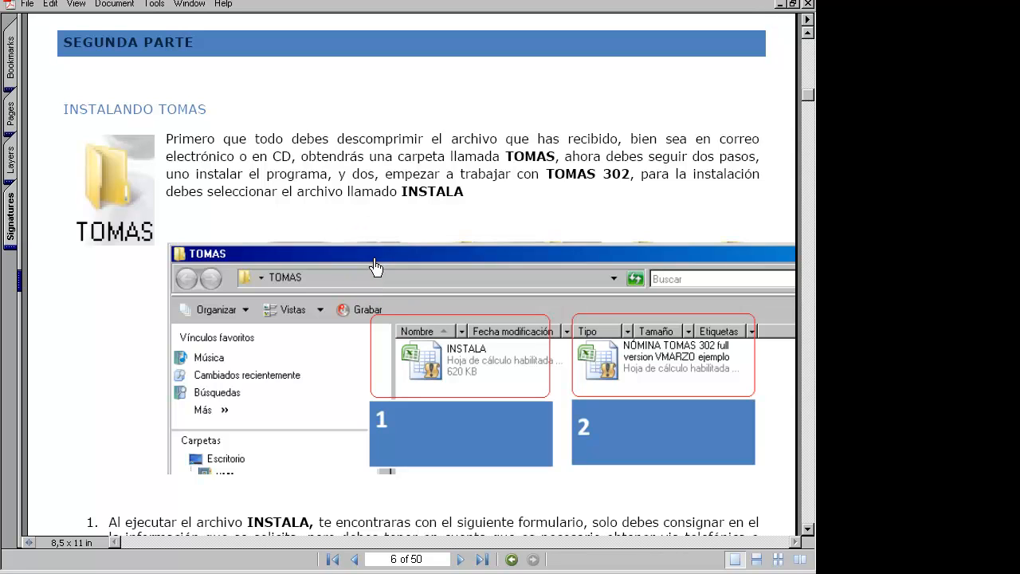
pyautogui.scroll(-1, 375, 267)
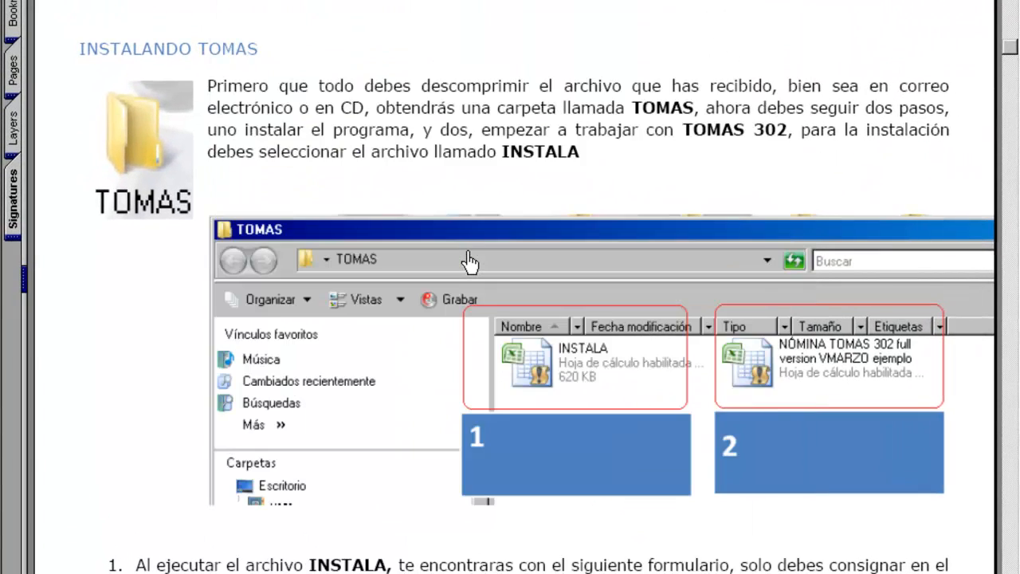
pyautogui.scroll(-20, 471, 262)
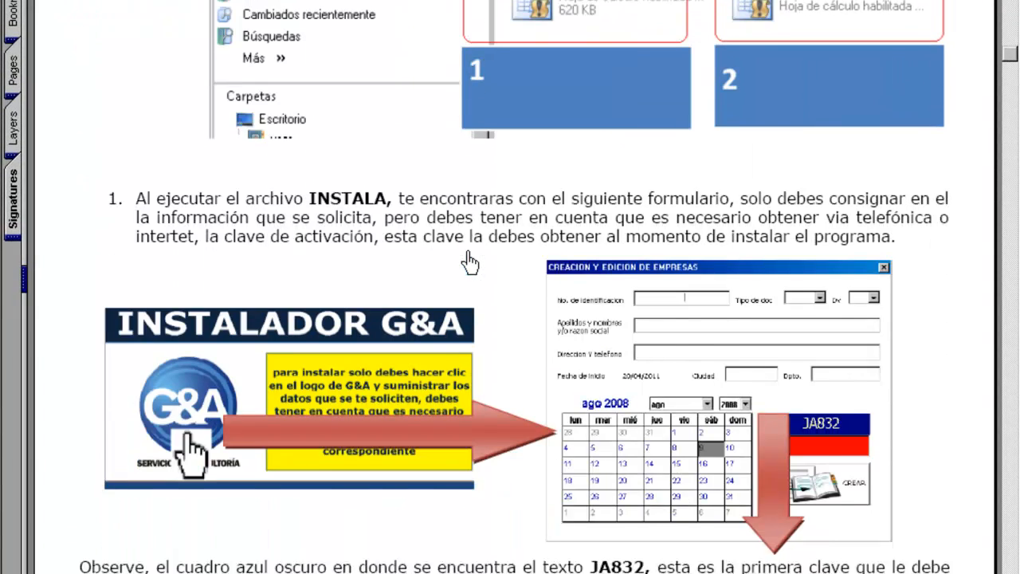
pyautogui.scroll(-5, 471, 261)
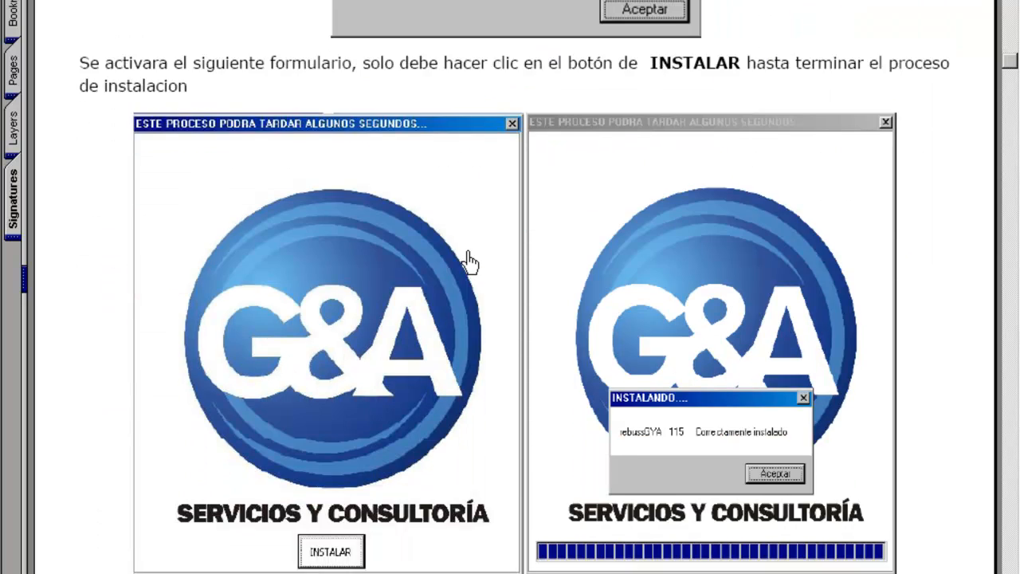
pyautogui.scroll(-15, 470, 262)
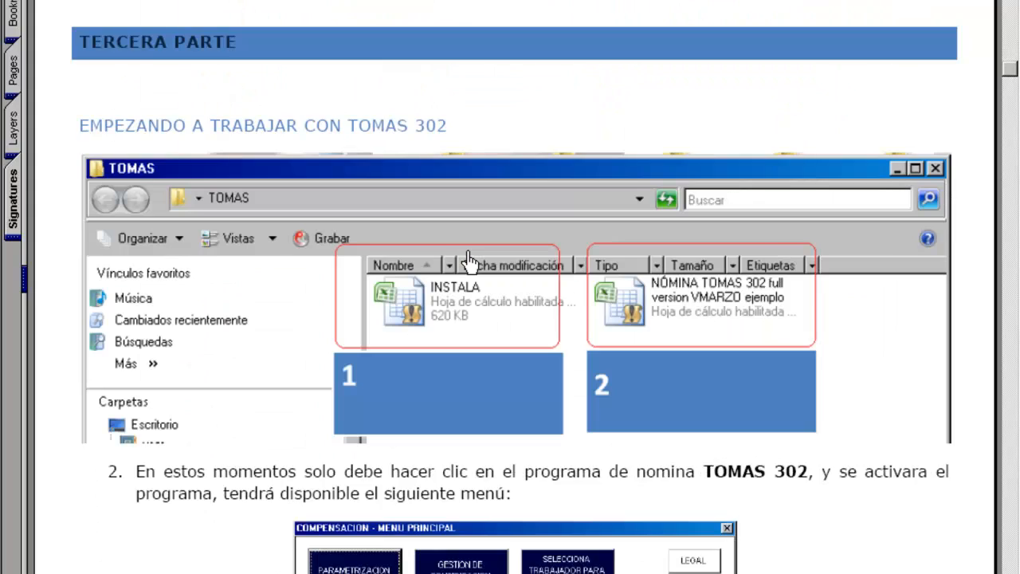
pyautogui.scroll(-3, 471, 262)
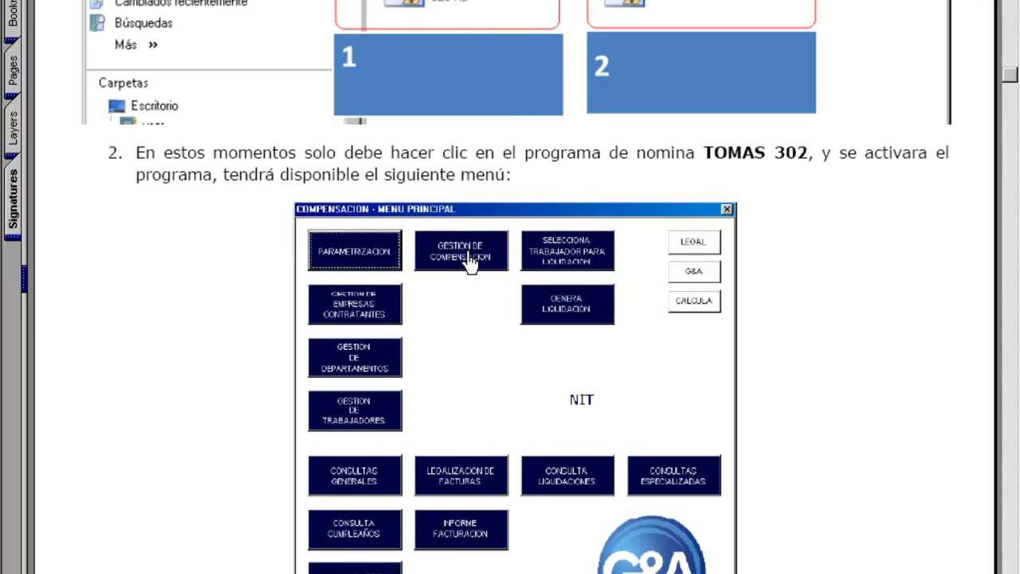
pyautogui.scroll(9, 471, 261)
pyautogui.scroll(-2, 471, 261)
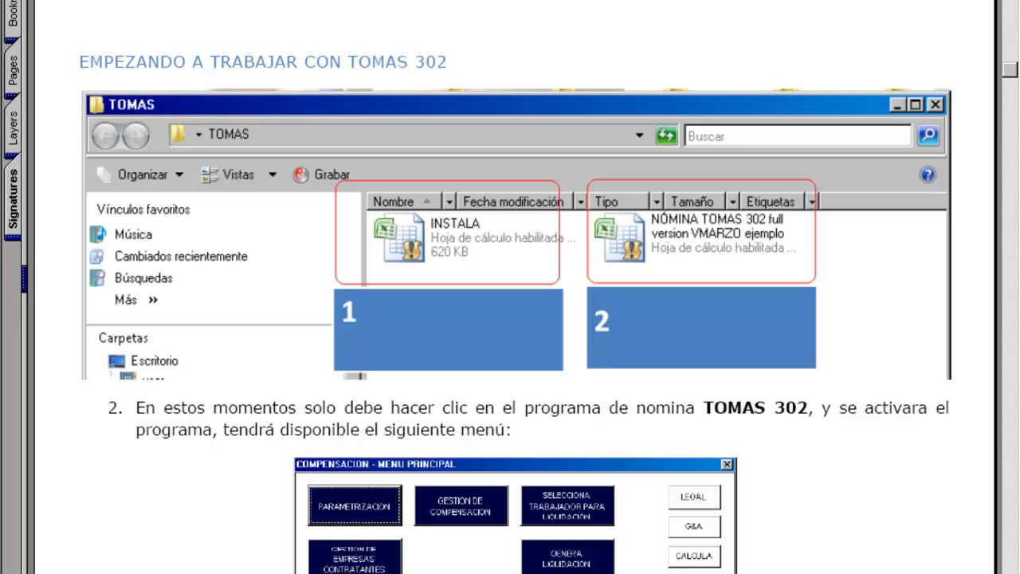
# Step: Bring up the NOMINA - MENU PRINCIPAL window and open PARAMETRIZACION
pyautogui.click(688, 572)
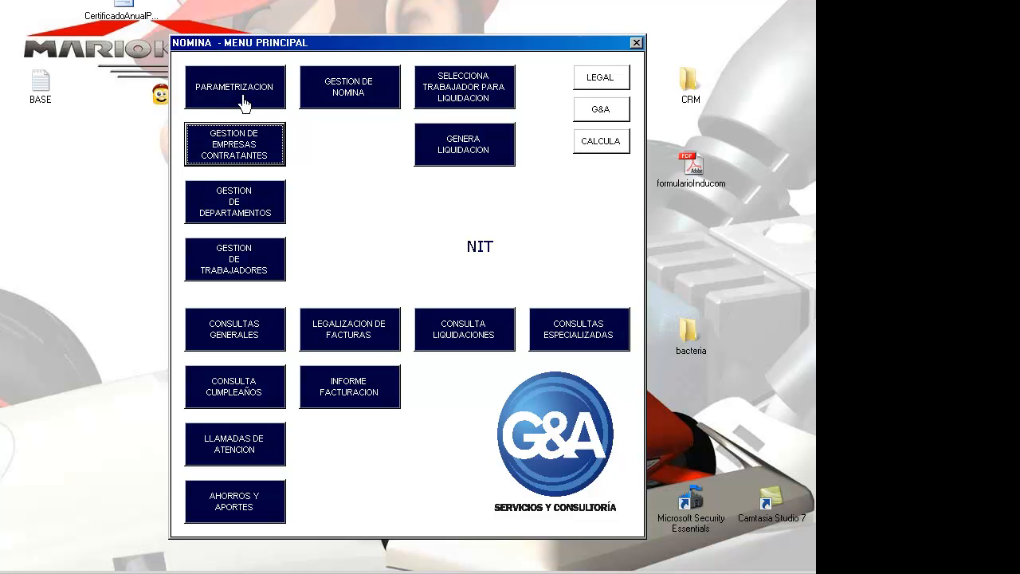
pyautogui.click(243, 99)
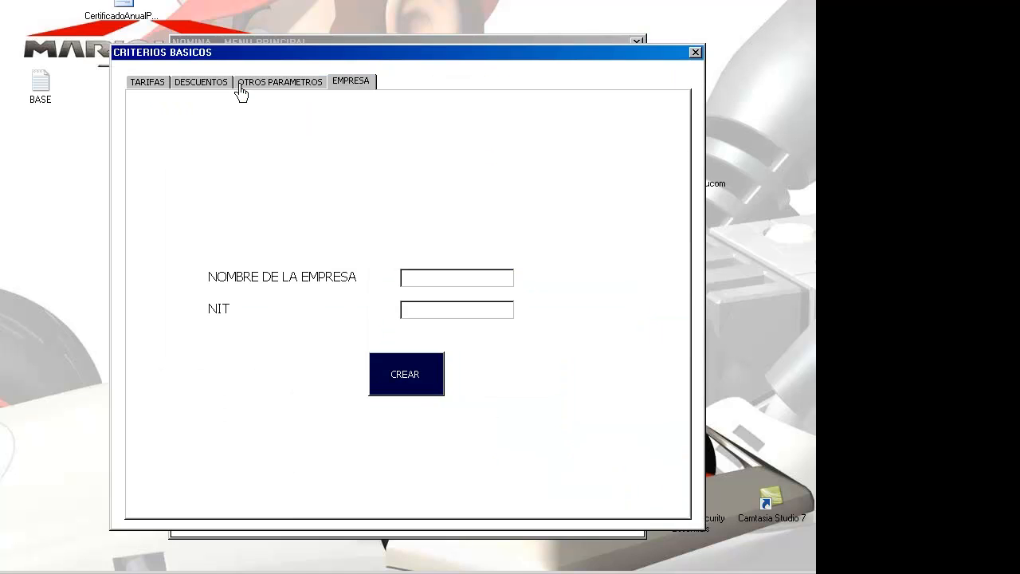
# Step: Browse the TARIFAS, DESCUENTOS, OTROS PARAMETROS and EMPRESA tabs, ending on TARIFAS
pyautogui.click(153, 86)
pyautogui.click(195, 83)
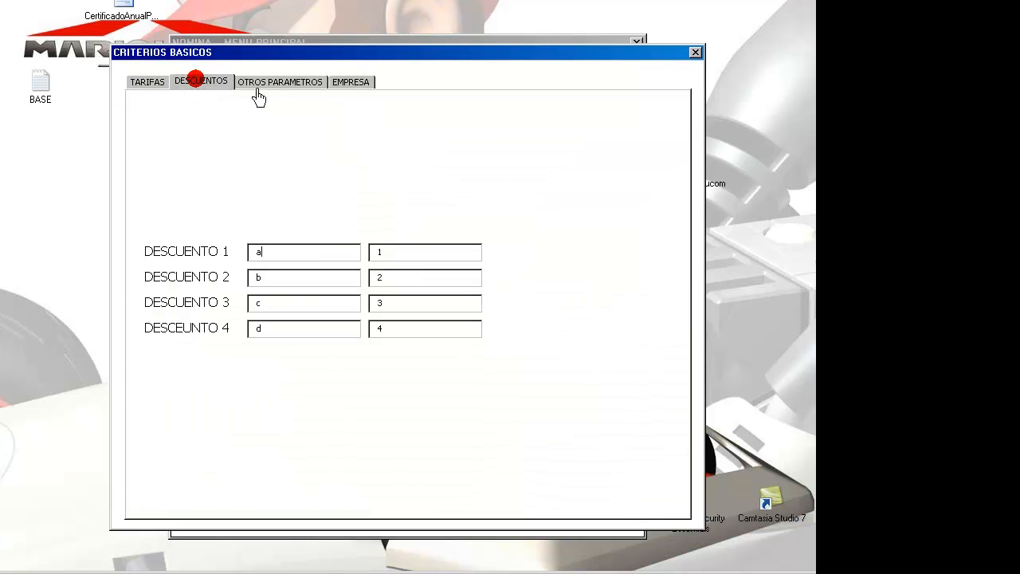
pyautogui.click(277, 86)
pyautogui.click(348, 82)
pyautogui.click(289, 82)
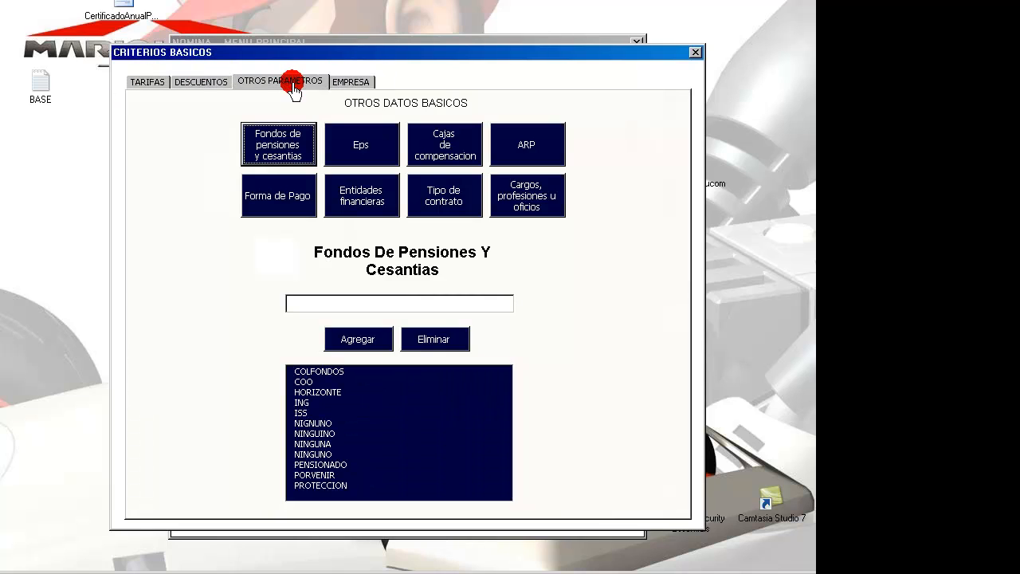
pyautogui.click(200, 82)
pyautogui.click(152, 86)
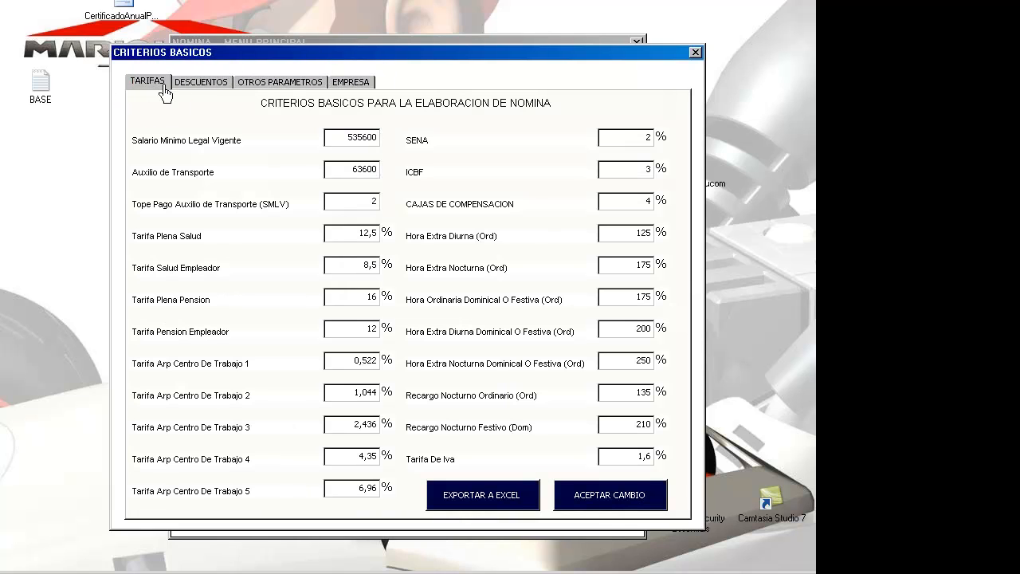
pyautogui.click(200, 84)
pyautogui.click(286, 86)
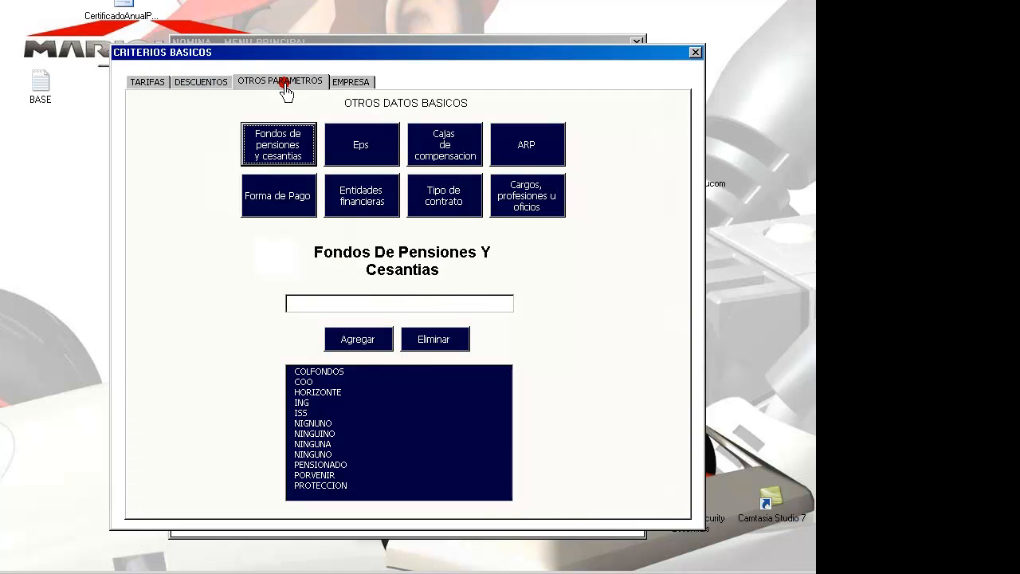
pyautogui.click(348, 85)
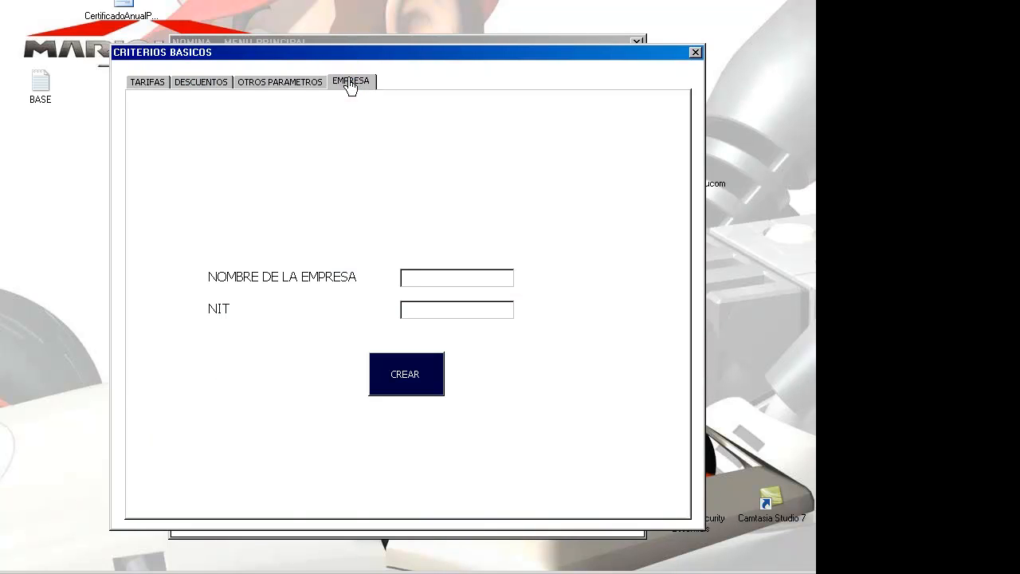
pyautogui.click(152, 84)
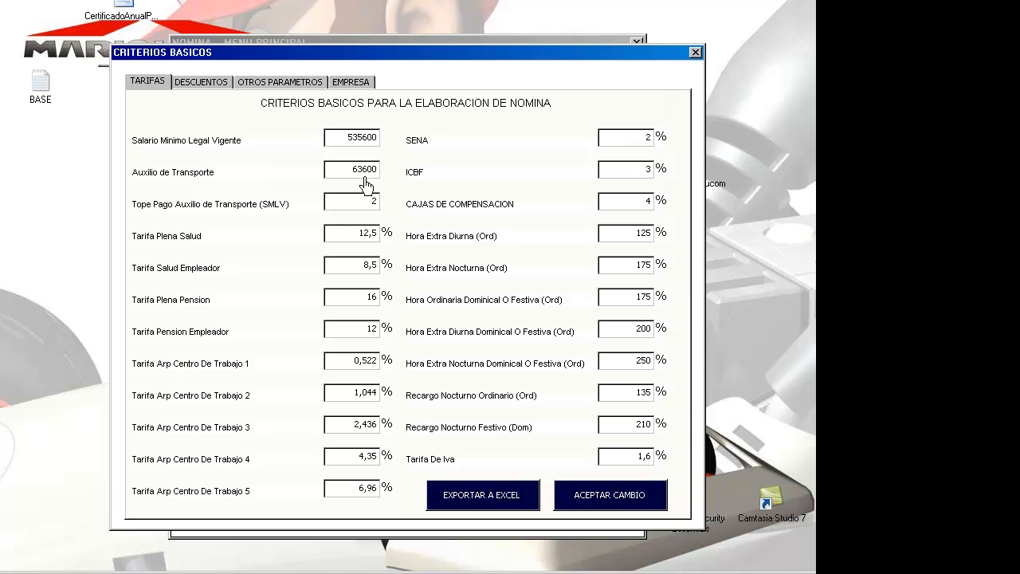
pyautogui.doubleClick(371, 200)
pyautogui.doubleClick(368, 203)
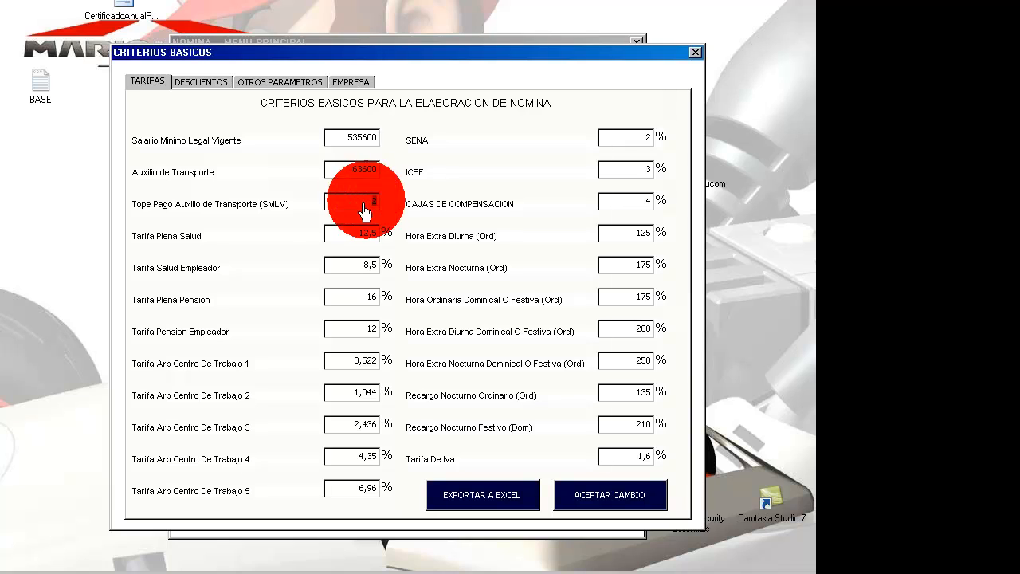
pyautogui.doubleClick(357, 232)
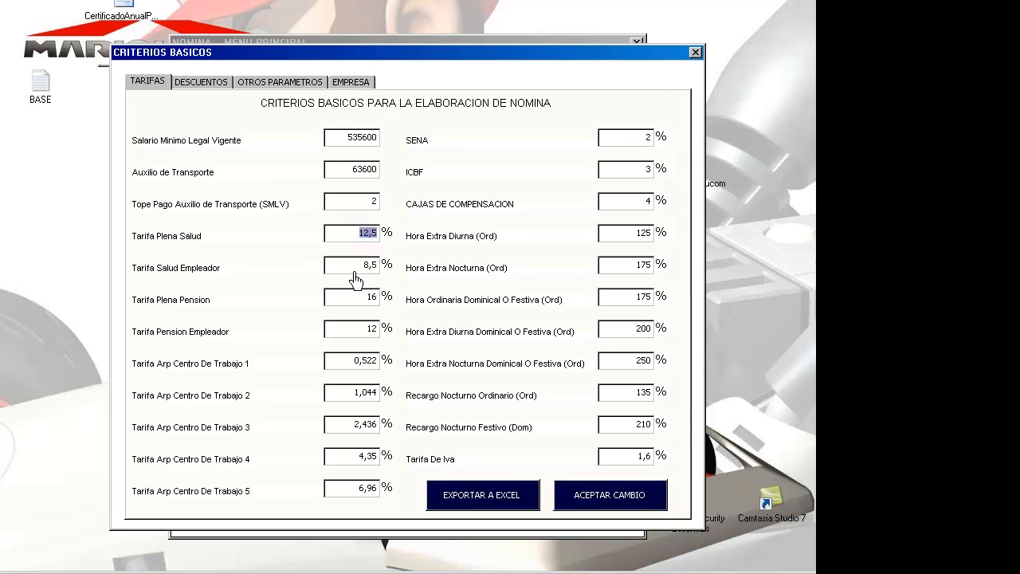
pyautogui.doubleClick(365, 266)
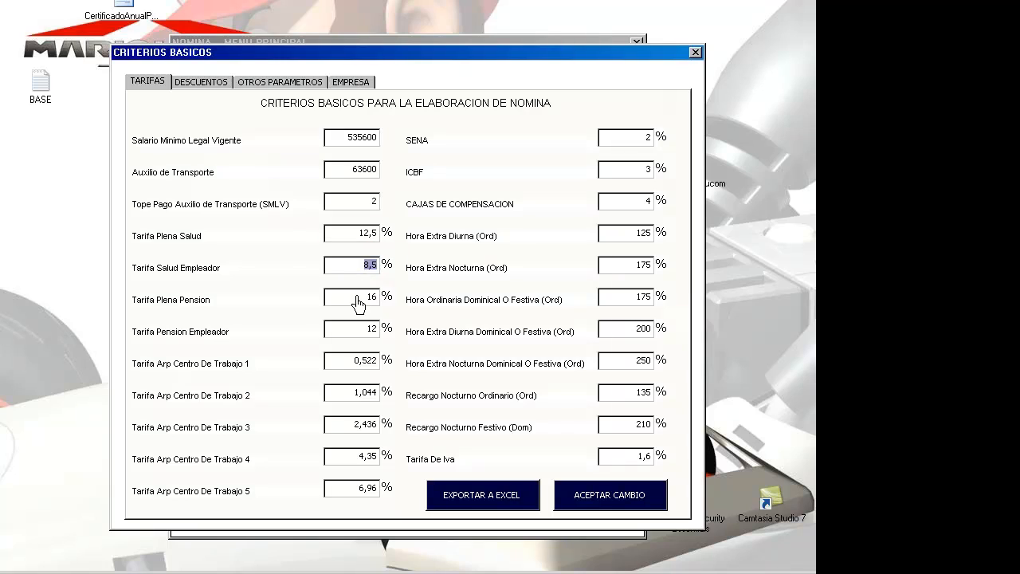
pyautogui.doubleClick(357, 306)
pyautogui.doubleClick(365, 335)
pyautogui.click(621, 465)
pyautogui.moveTo(653, 457); pyautogui.dragTo(634, 459)
# Step: On the DESCUENTOS tab, edit the discount names so discounts 3 and 4 read ahorros and aportes
pyautogui.click(204, 82)
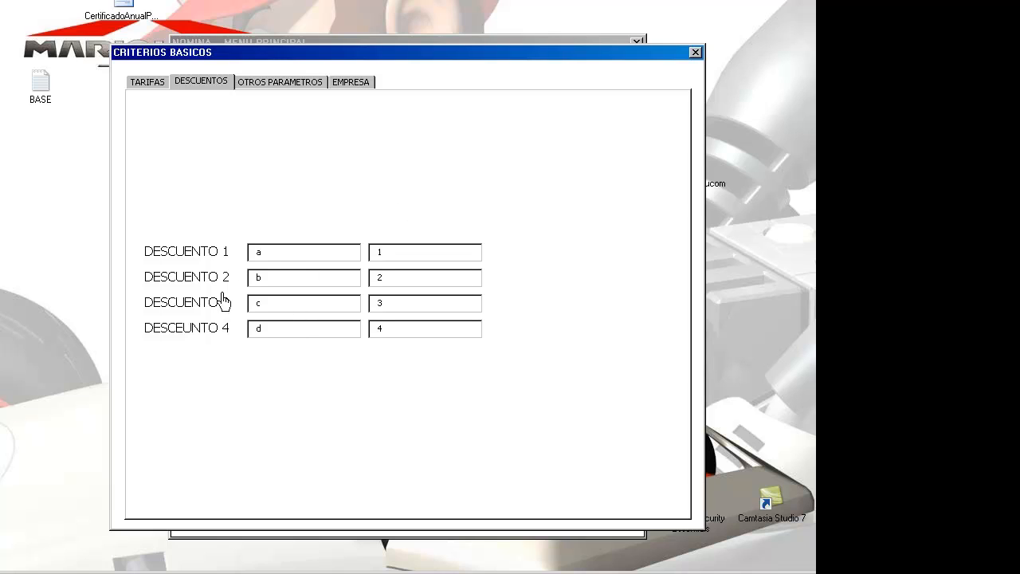
pyautogui.click(278, 253)
pyautogui.click(271, 281)
pyautogui.click(273, 305)
pyautogui.click(273, 329)
pyautogui.click(271, 308)
pyautogui.click(284, 246)
pyautogui.click(278, 279)
pyautogui.click(273, 301)
pyautogui.click(271, 328)
pyautogui.click(276, 251)
pyautogui.click(271, 254)
# Step: Clear discount 2's amount and set the amounts to 3000 and 4000, then view other parameters
pyautogui.click(383, 252)
pyautogui.click(416, 277)
pyautogui.press('BackSpace')
pyautogui.click(407, 334)
pyautogui.write('000')
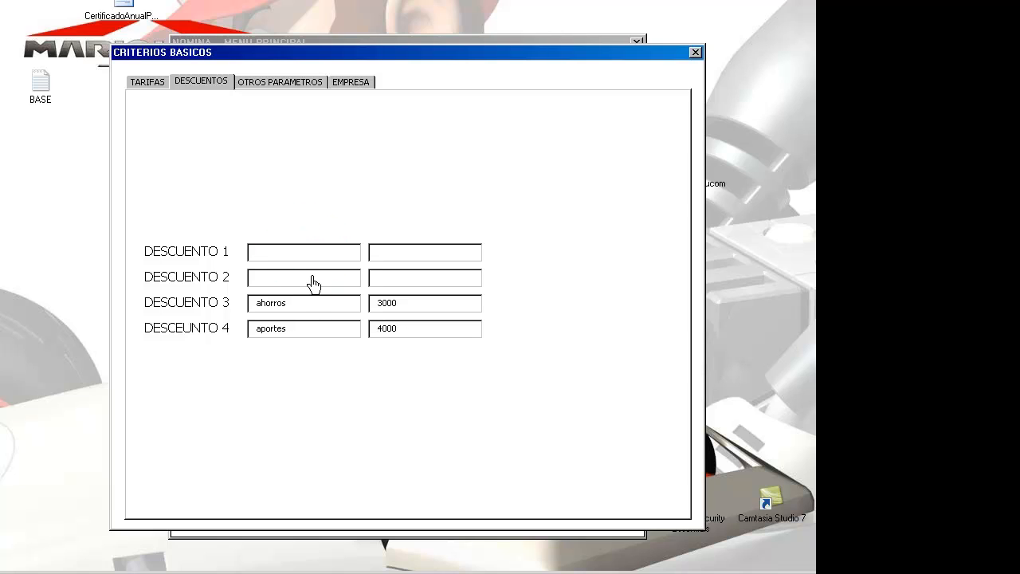
pyautogui.write('presta')
pyautogui.click(261, 84)
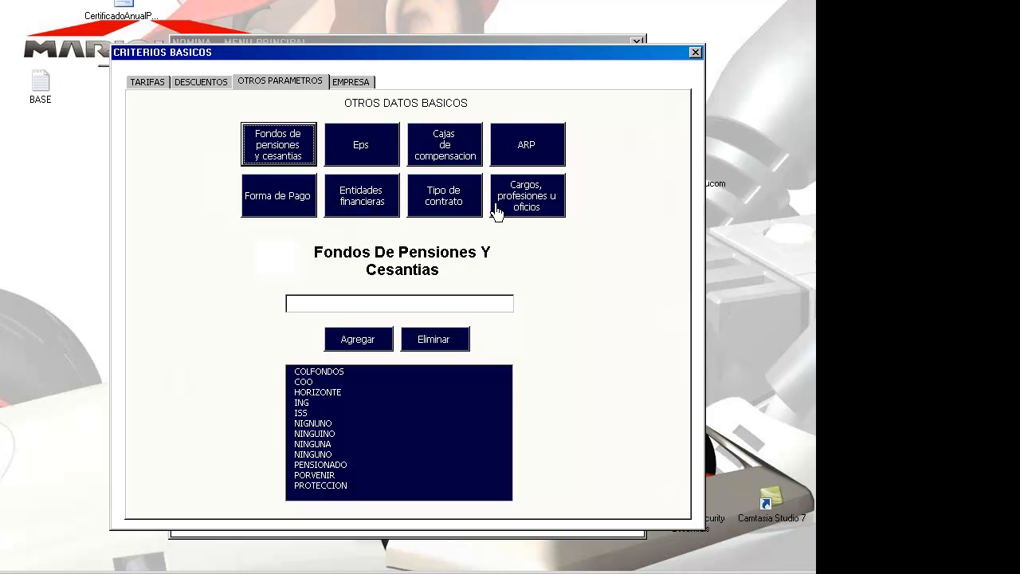
# Step: View the pension funds, EPS and compensation funds lists, stepping through COMFENALCO and COMFANDI
pyautogui.click(279, 155)
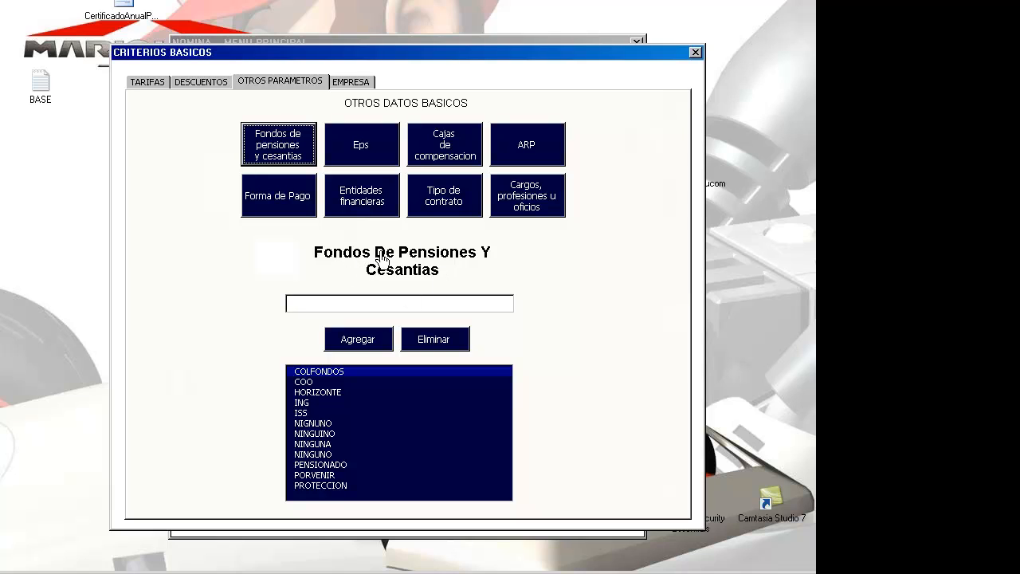
pyautogui.click(371, 154)
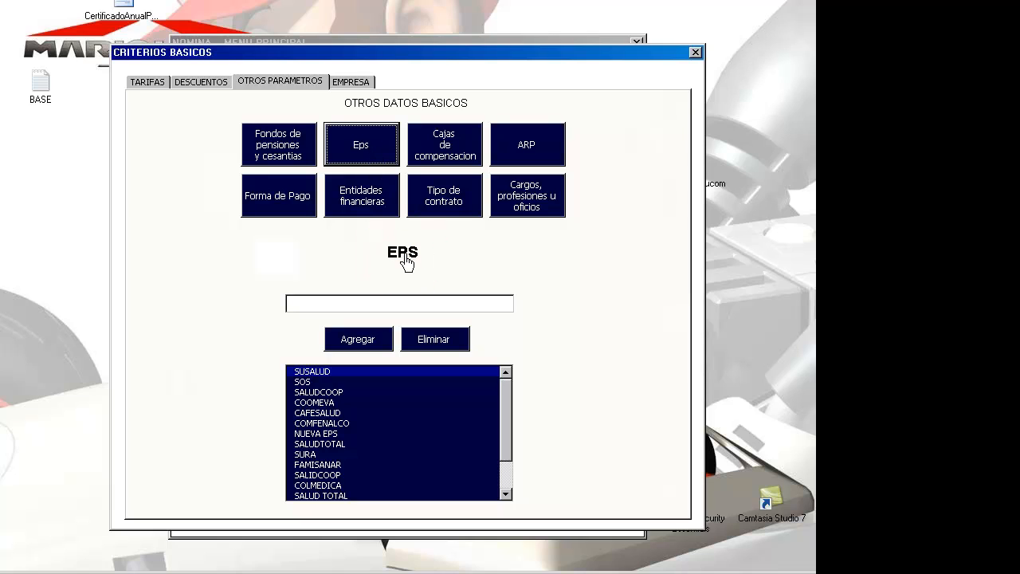
pyautogui.click(451, 154)
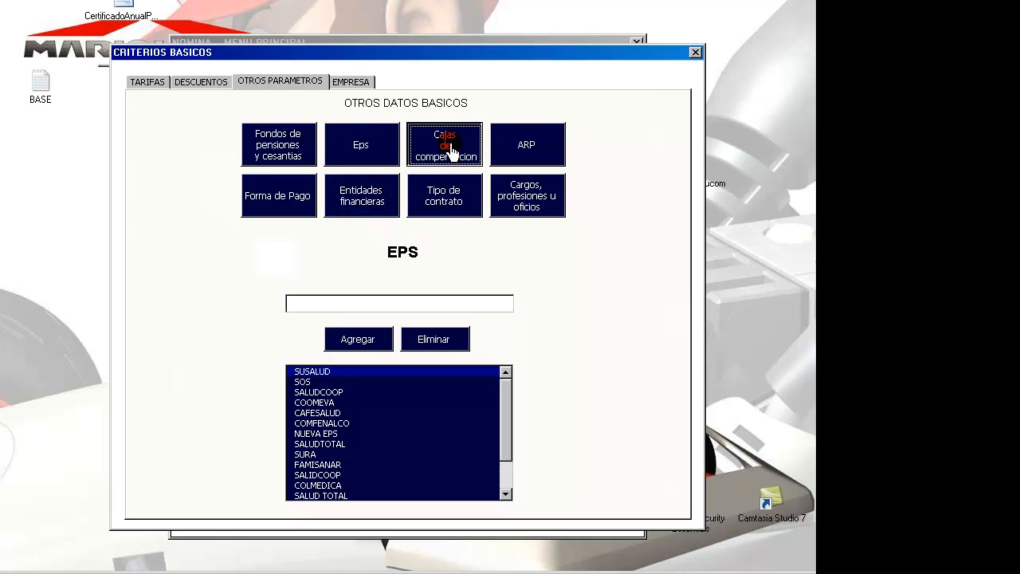
pyautogui.click(422, 249)
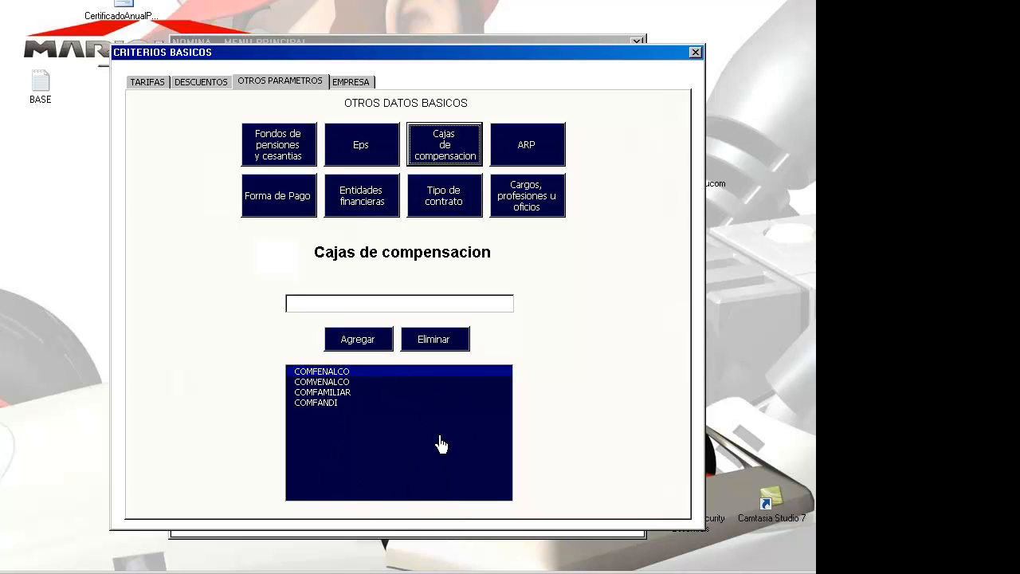
pyautogui.click(391, 430)
pyautogui.click(343, 394)
pyautogui.press('Down')
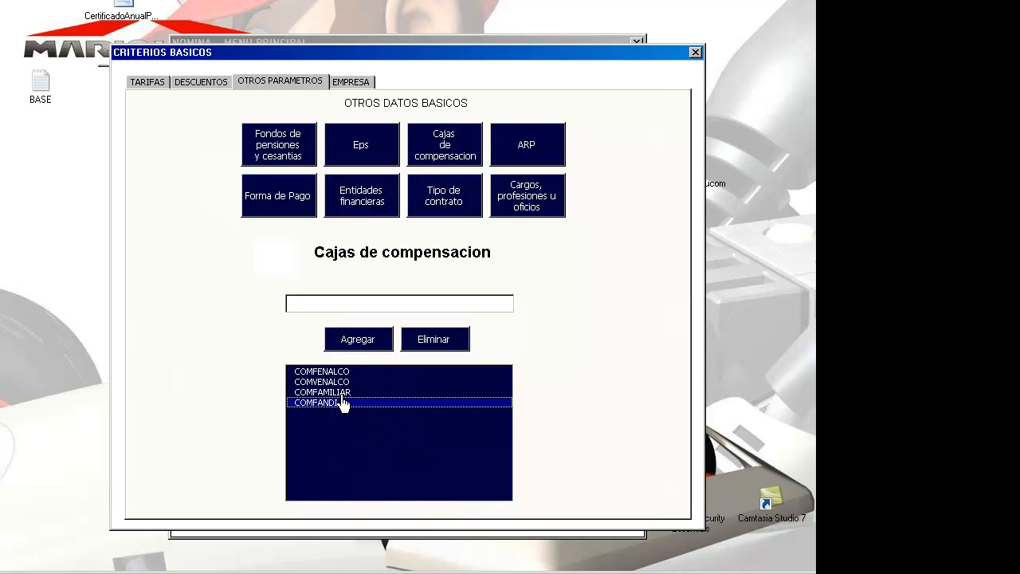
pyautogui.press('Up')
pyautogui.press('Up')
pyautogui.press('Up')
pyautogui.press('Down')
pyautogui.press('Down')
pyautogui.press('Down')
pyautogui.press('Up')
pyautogui.press('Up')
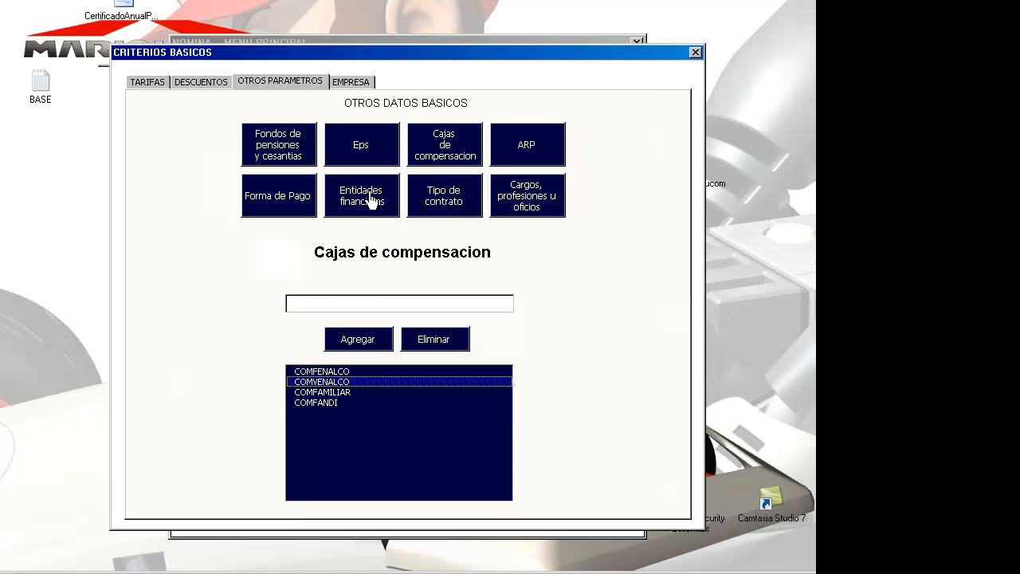
# Step: Check the ARP, contract type, financial entity and payment lists, then scroll professions down to VIGILANTE
pyautogui.click(366, 151)
pyautogui.click(284, 155)
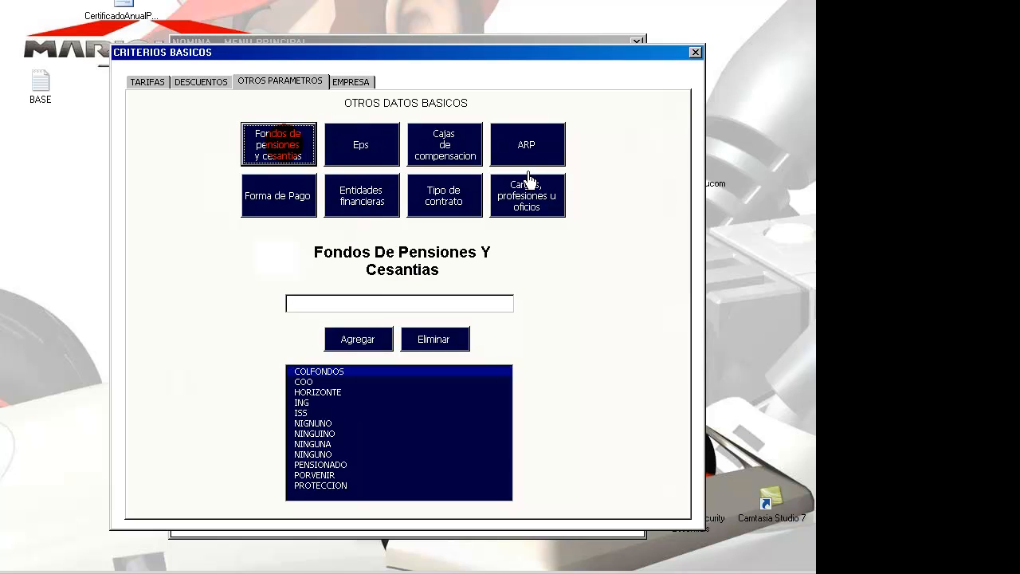
pyautogui.click(539, 167)
pyautogui.click(453, 196)
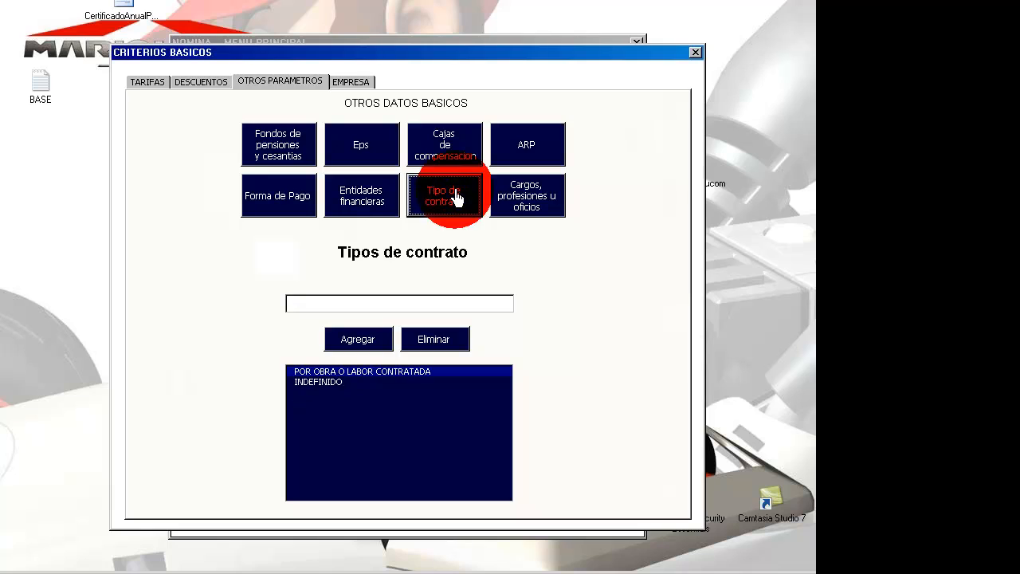
pyautogui.click(345, 200)
pyautogui.click(286, 201)
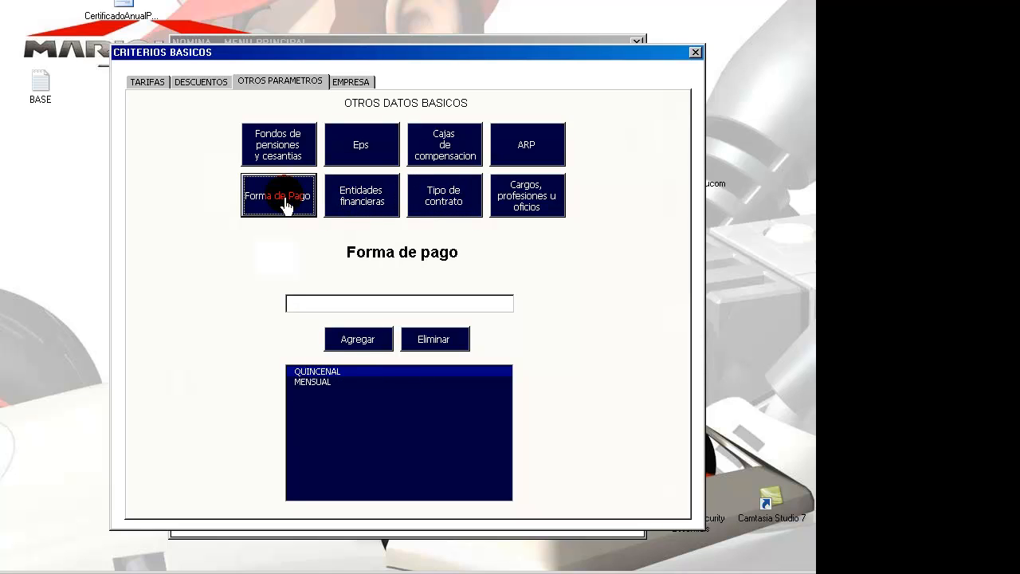
pyautogui.click(536, 204)
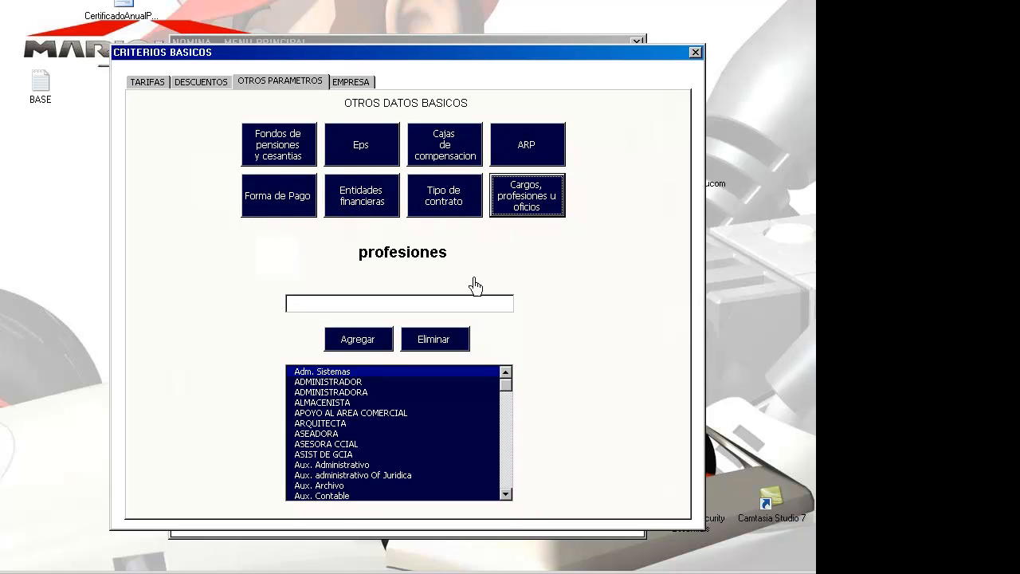
pyautogui.click(470, 195)
pyautogui.click(544, 201)
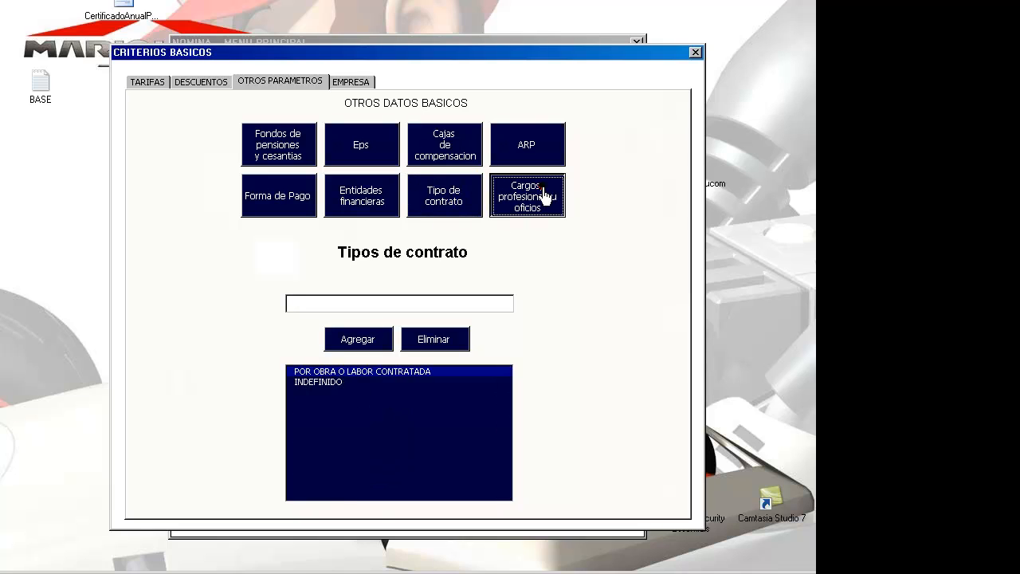
pyautogui.click(405, 402)
pyautogui.press('Down')
pyautogui.press('Down')
pyautogui.press('Down')
pyautogui.press('Down')
pyautogui.press('Down')
pyautogui.press('Down')
pyautogui.press('Down')
pyautogui.press('Down')
pyautogui.press('Down')
pyautogui.press('Down')
pyautogui.press('Down')
pyautogui.press('Down')
pyautogui.press('Down')
pyautogui.press('Down')
pyautogui.press('Down')
pyautogui.press('Down')
pyautogui.press('Down')
pyautogui.press('Down')
pyautogui.press('Down')
pyautogui.press('Down')
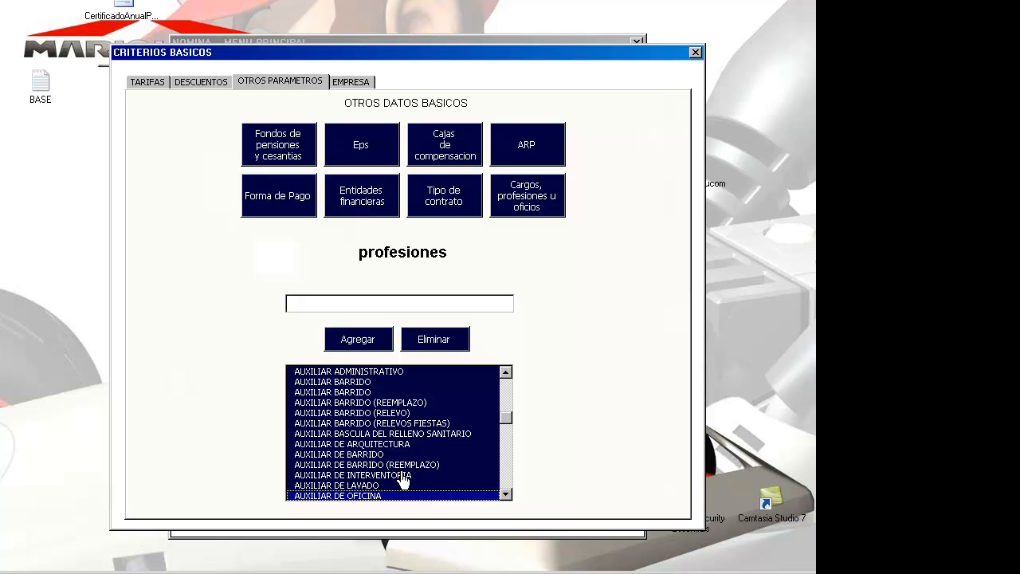
pyautogui.press('Down')
pyautogui.press('Down')
pyautogui.press('Down')
pyautogui.press('Down')
pyautogui.press('Down')
pyautogui.press('Down')
pyautogui.press('Down')
pyautogui.press('Down')
pyautogui.press('Down')
pyautogui.press('Down')
pyautogui.press('Down')
pyautogui.press('Down')
pyautogui.press('Down')
pyautogui.press('Down')
pyautogui.press('Down')
pyautogui.press('Down')
pyautogui.press('Down')
pyautogui.press('Down')
pyautogui.press('Down')
pyautogui.press('Down')
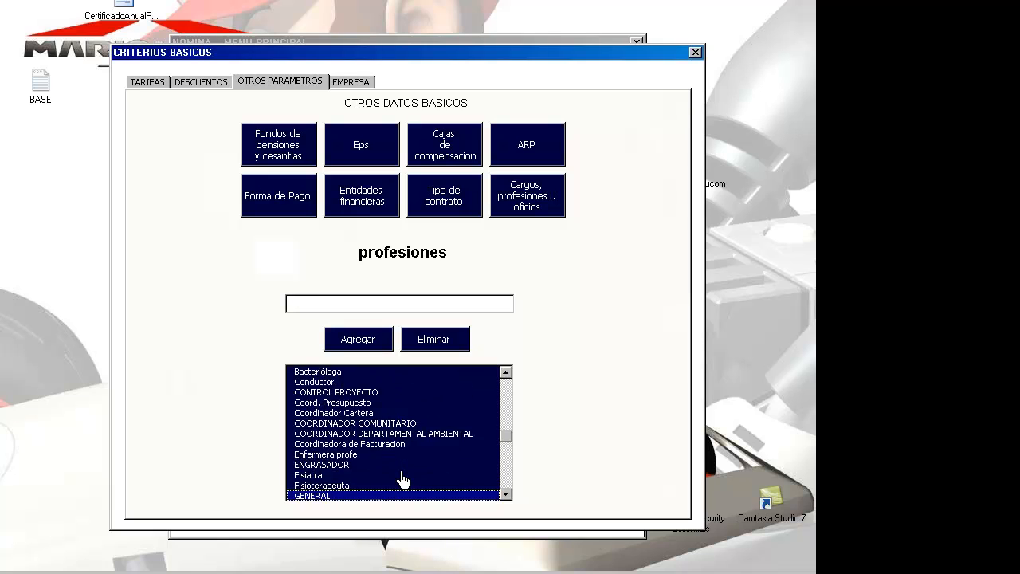
pyautogui.press('Down')
pyautogui.press('Down')
pyautogui.press('Down')
pyautogui.press('Down')
pyautogui.press('Down')
pyautogui.press('Down')
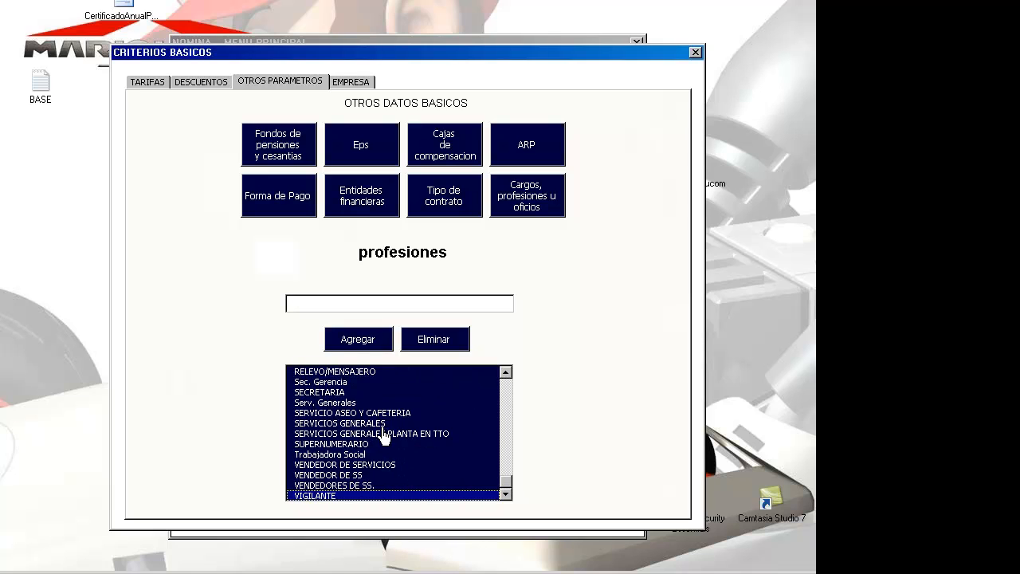
# Step: Add 'contador publico' as a new profession
pyautogui.click(348, 309)
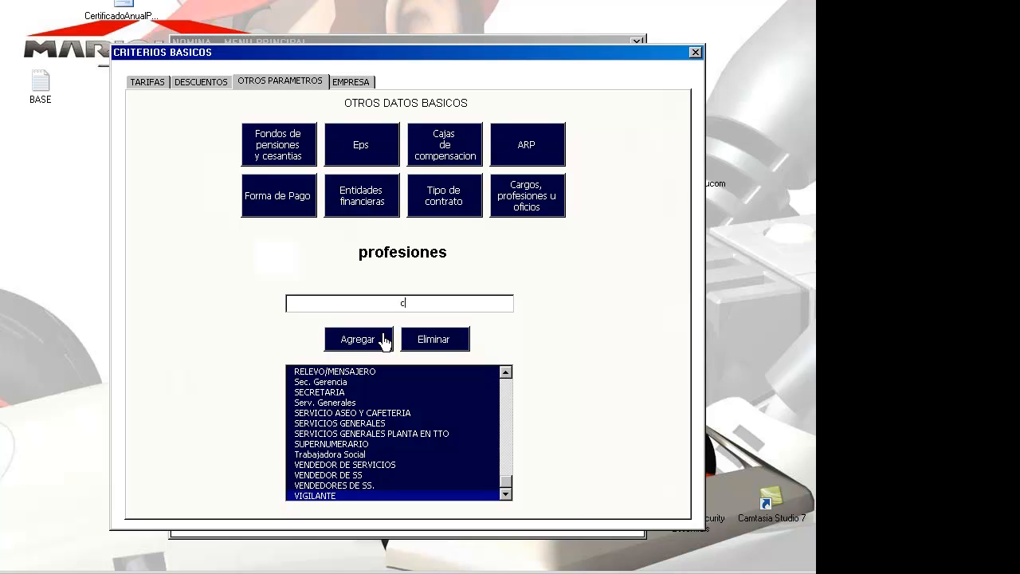
pyautogui.write('contador publico')
pyautogui.click(358, 339)
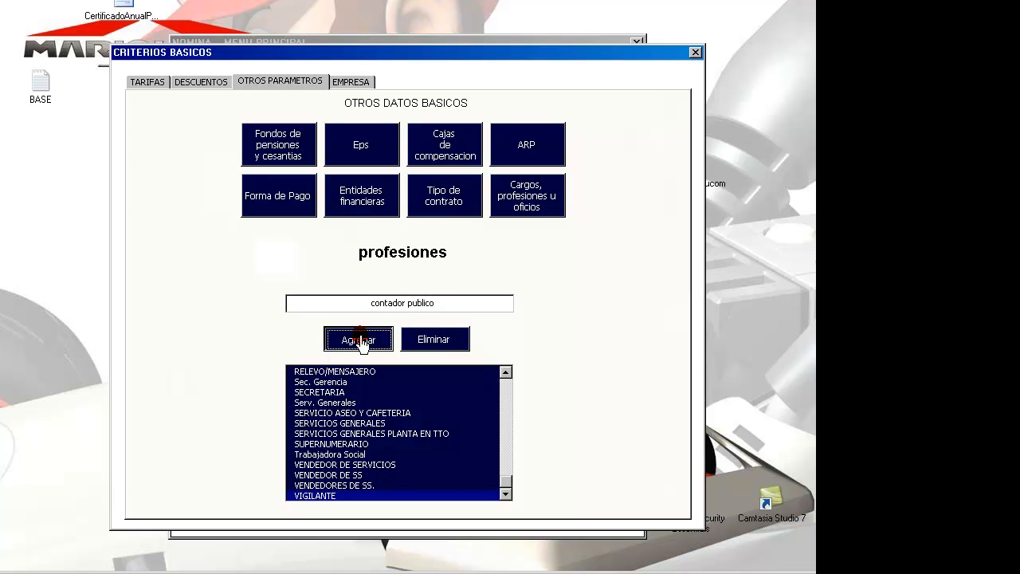
# Step: Locate CONTADOR PUBLICO in the professions list and delete it
pyautogui.click(336, 456)
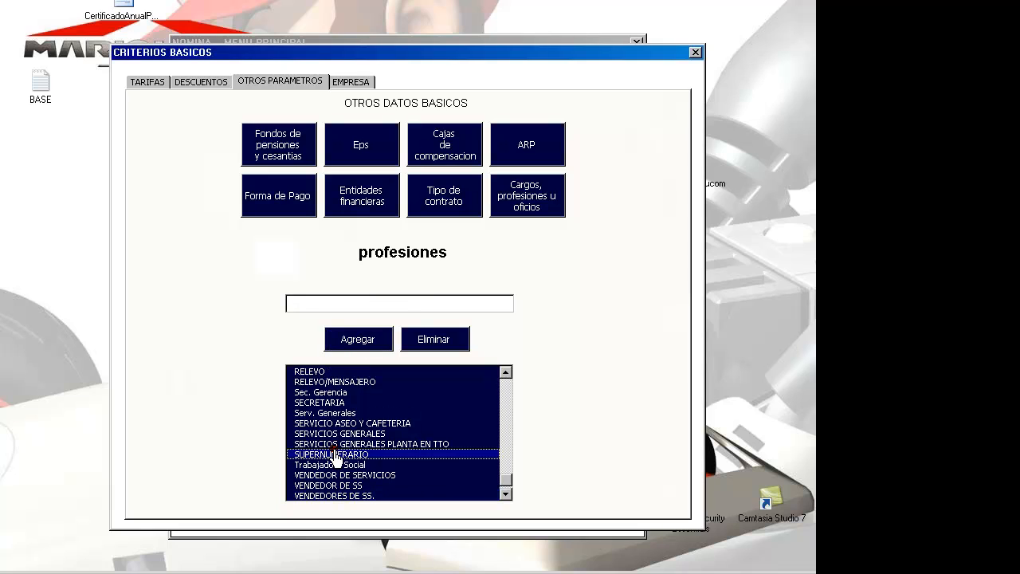
pyautogui.press('Down')
pyautogui.press('Down')
pyautogui.press('Down')
pyautogui.press('Down')
pyautogui.press('Down')
pyautogui.press('pageup')
pyautogui.press('pageup')
pyautogui.press('pageup')
pyautogui.press('pageup')
pyautogui.press('pageup')
pyautogui.press('pageup')
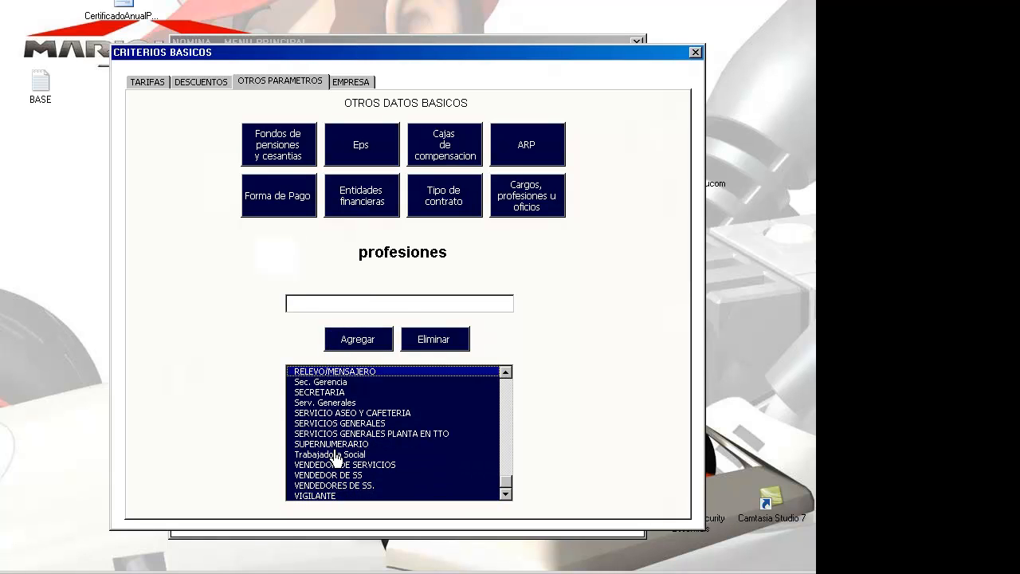
pyautogui.press('Down')
pyautogui.press('Down')
pyautogui.press('Down')
pyautogui.press('Down')
pyautogui.press('Down')
pyautogui.press('Down')
pyautogui.press('Down')
pyautogui.press('Down')
pyautogui.press('Down')
pyautogui.press('Down')
pyautogui.press('Down')
pyautogui.press('Down')
pyautogui.press('Down')
pyautogui.press('Down')
pyautogui.press('Down')
pyautogui.press('Down')
pyautogui.press('Down')
pyautogui.press('Down')
pyautogui.press('Down')
pyautogui.press('Down')
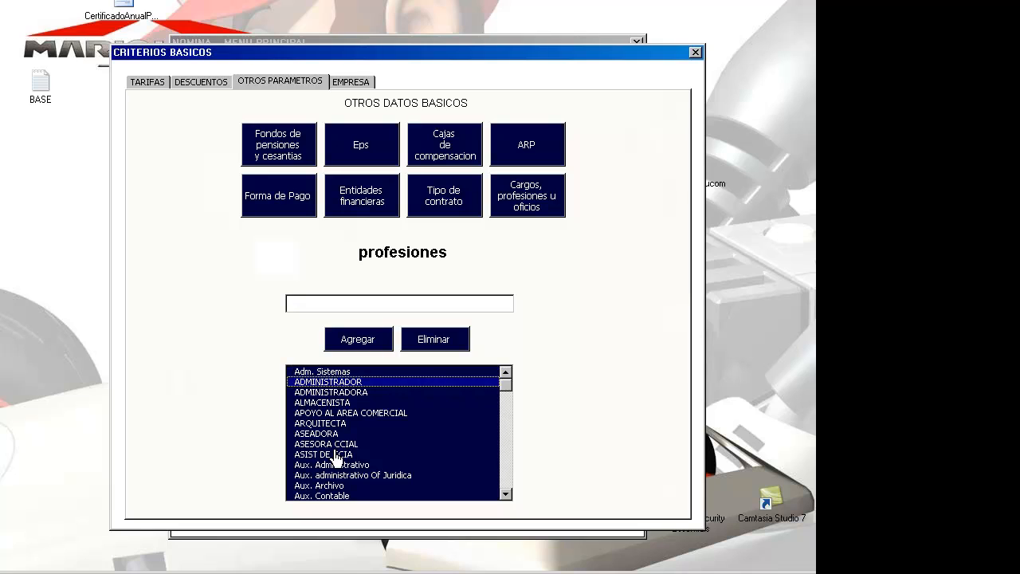
pyautogui.press('Down')
pyautogui.press('Down')
pyautogui.press('Down')
pyautogui.press('Down')
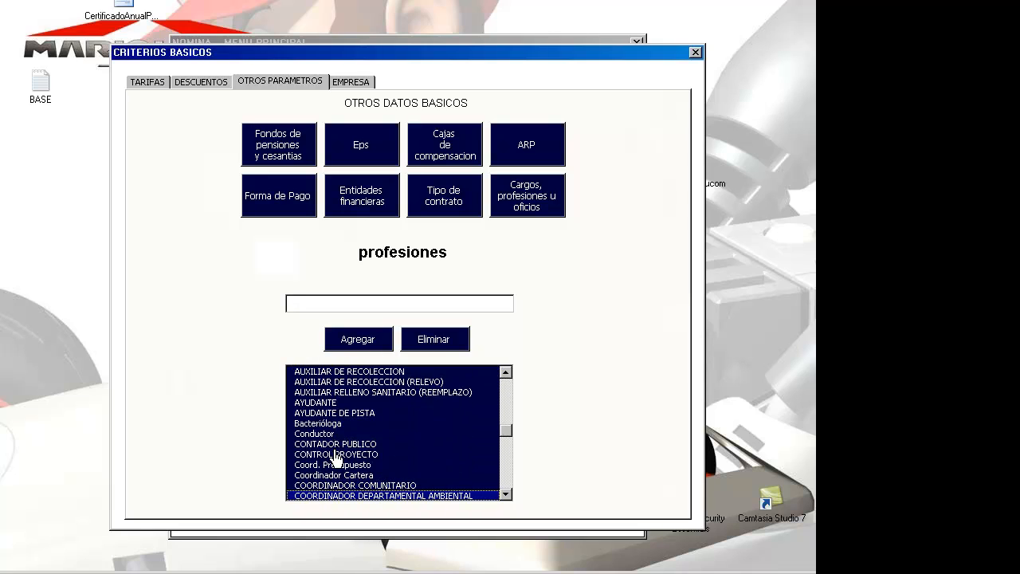
pyautogui.press('Up')
pyautogui.press('Up')
pyautogui.press('Up')
pyautogui.press('Up')
pyautogui.press('Up')
pyautogui.press('Up')
pyautogui.press('Up')
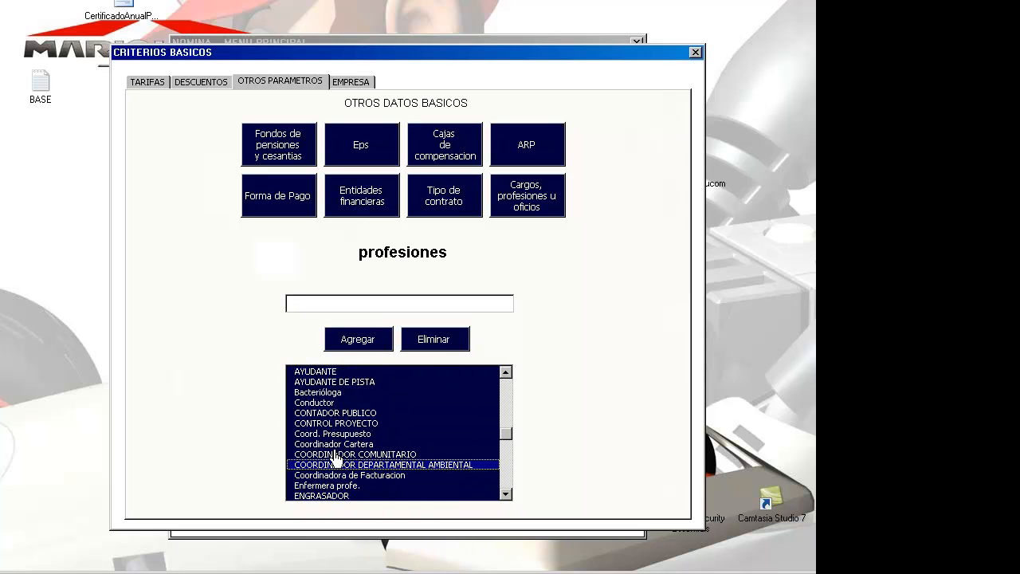
pyautogui.press('Up')
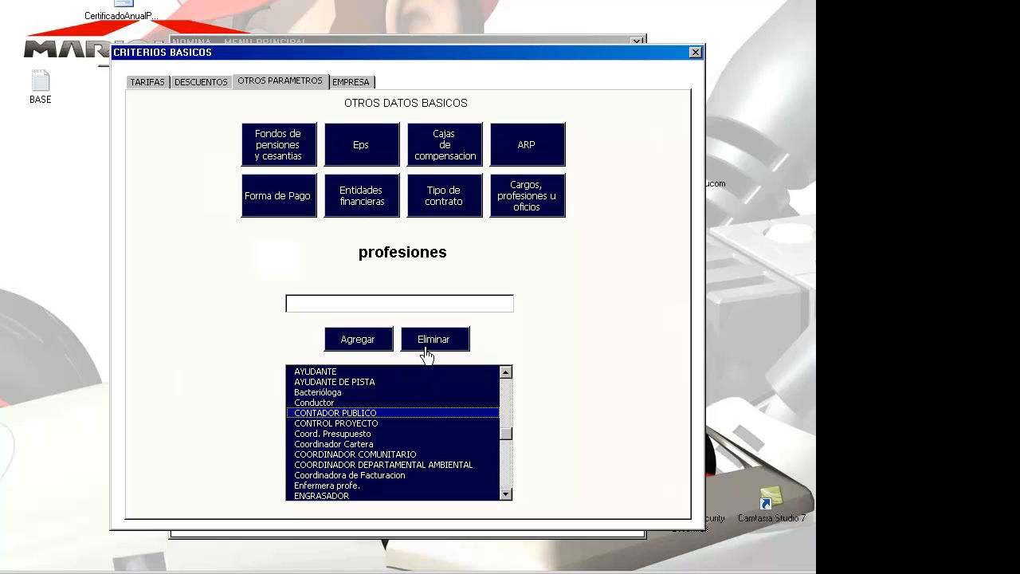
pyautogui.click(327, 422)
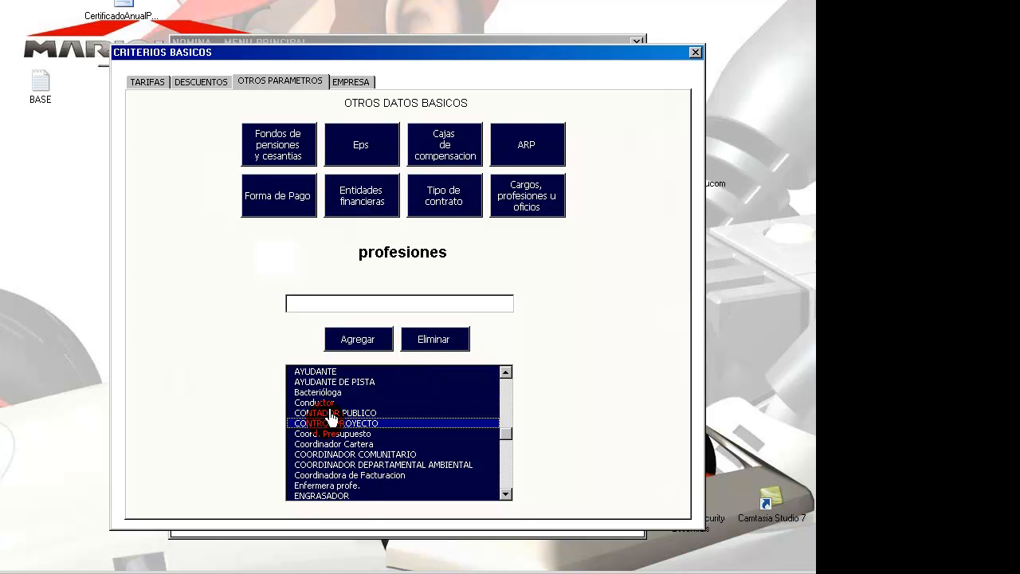
pyautogui.click(449, 342)
# Step: Look over the financial entity, contract, payment, EPS, pension, compensation and ARP lists, then EMPRESA
pyautogui.click(368, 413)
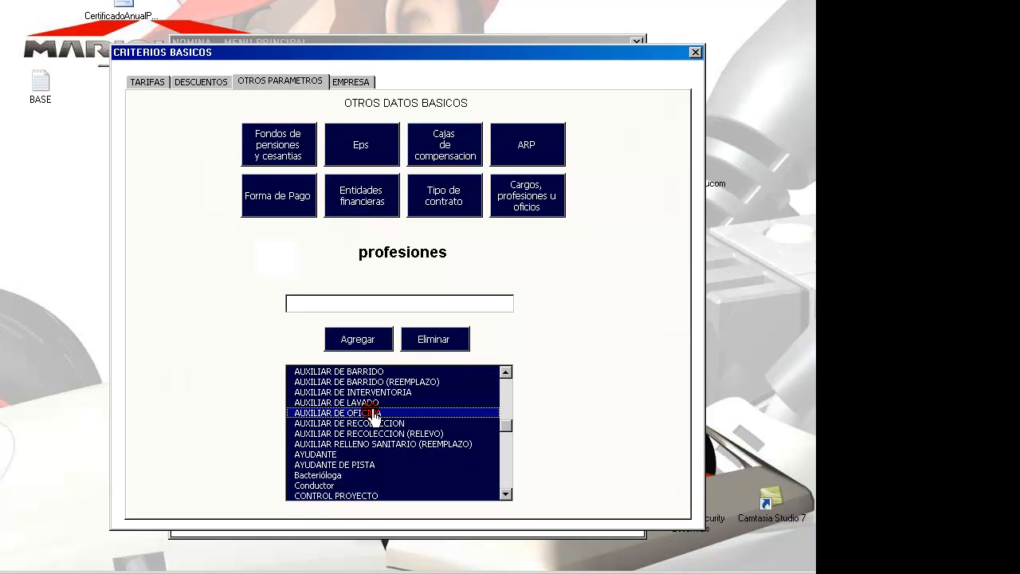
pyautogui.click(381, 191)
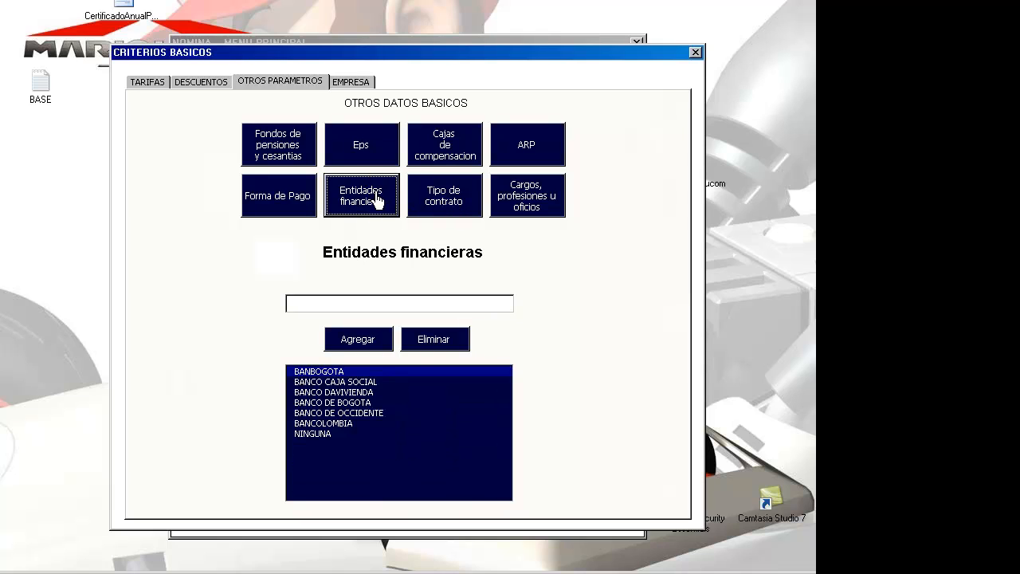
pyautogui.click(447, 196)
pyautogui.click(279, 206)
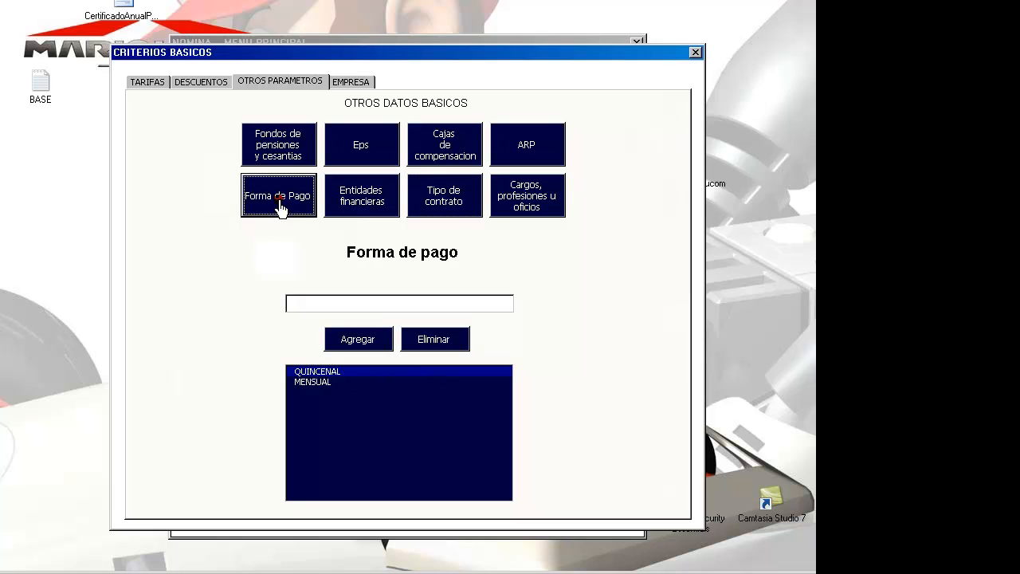
pyautogui.click(362, 164)
pyautogui.click(297, 150)
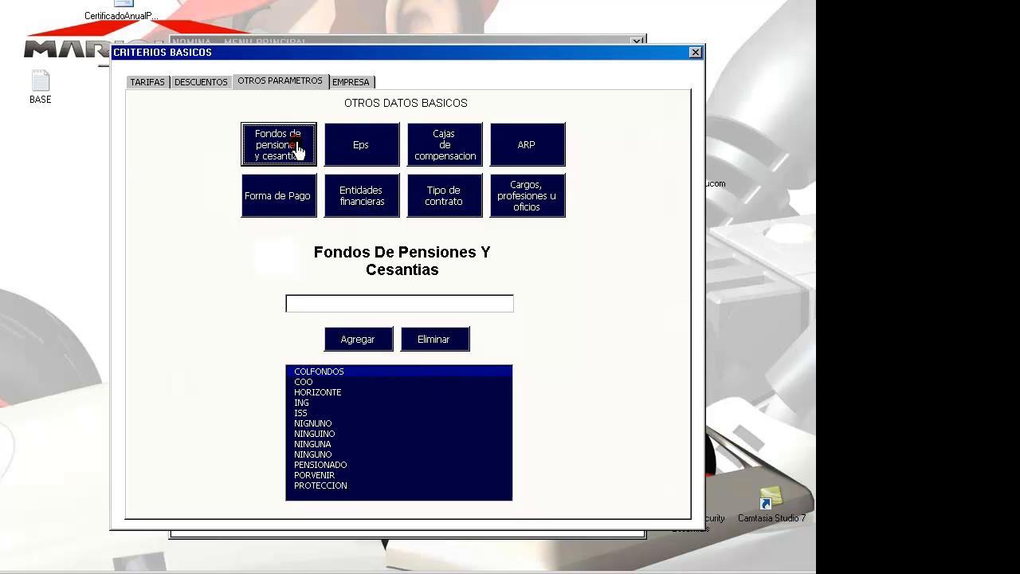
pyautogui.click(451, 155)
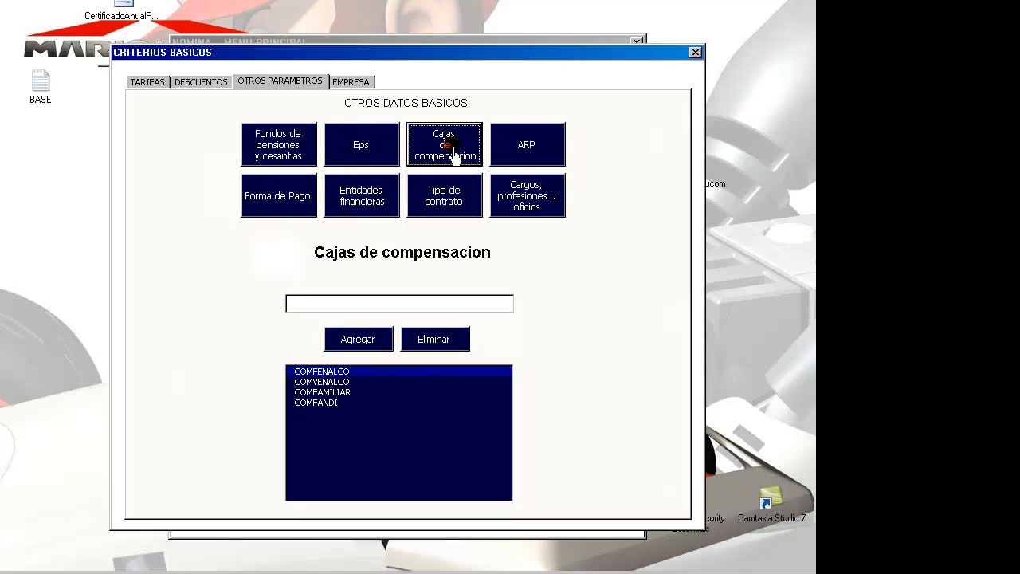
pyautogui.click(524, 160)
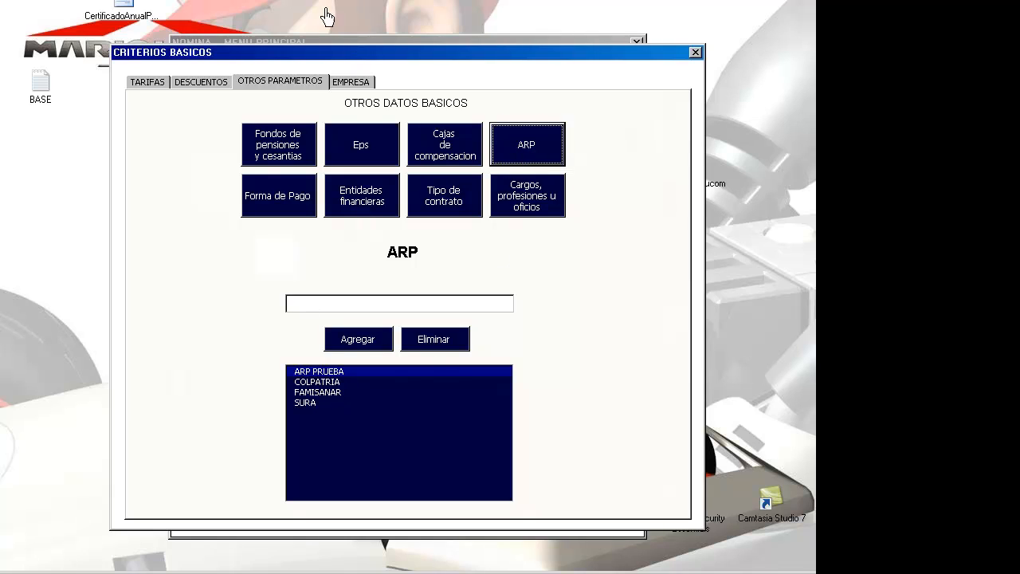
pyautogui.click(364, 91)
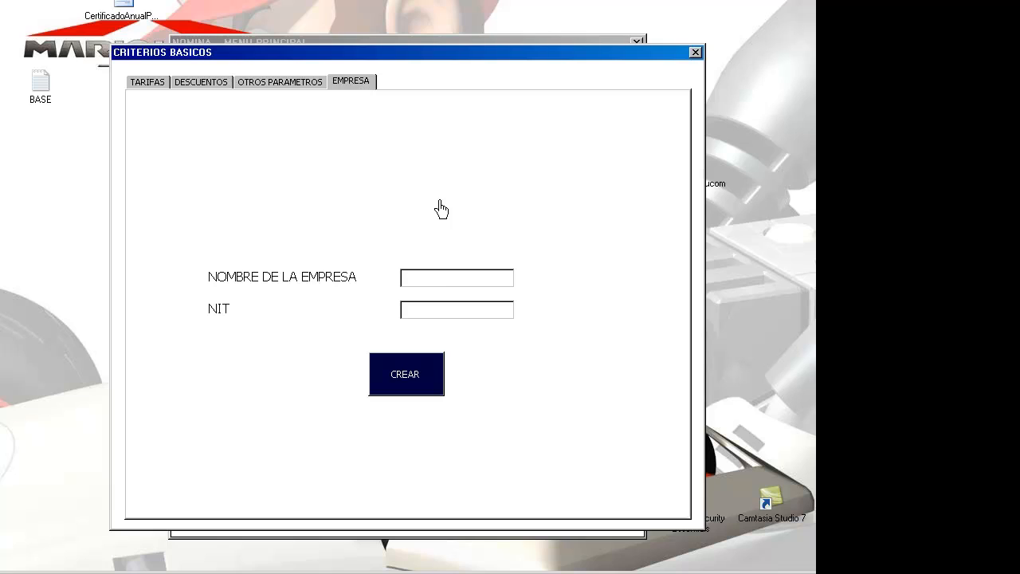
# Step: Create the company 'empresa de prueba' with a test NIT and close the CRITERIOS BASICOS window
pyautogui.click(502, 277)
pyautogui.write('999999999999')
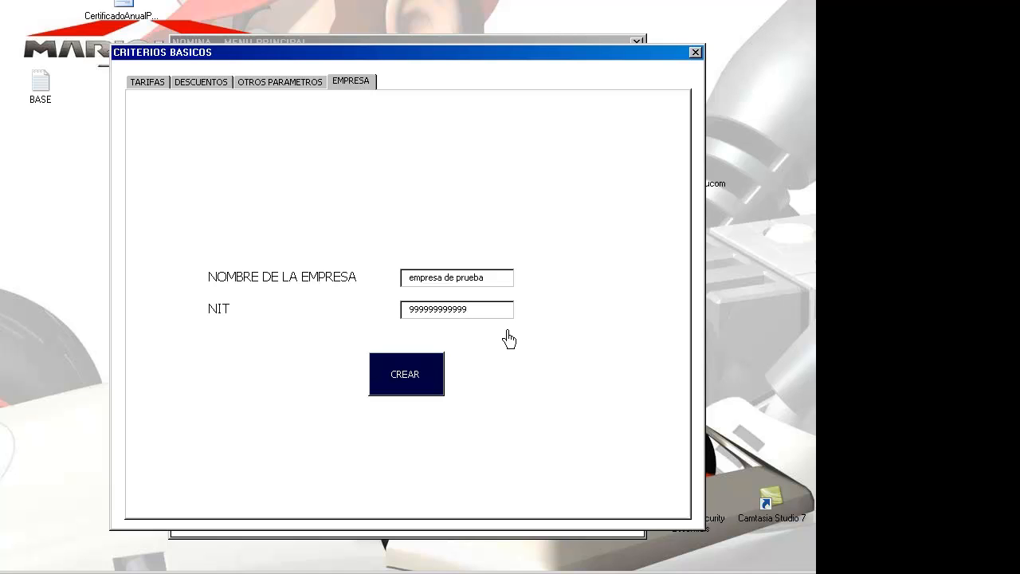
pyautogui.click(425, 376)
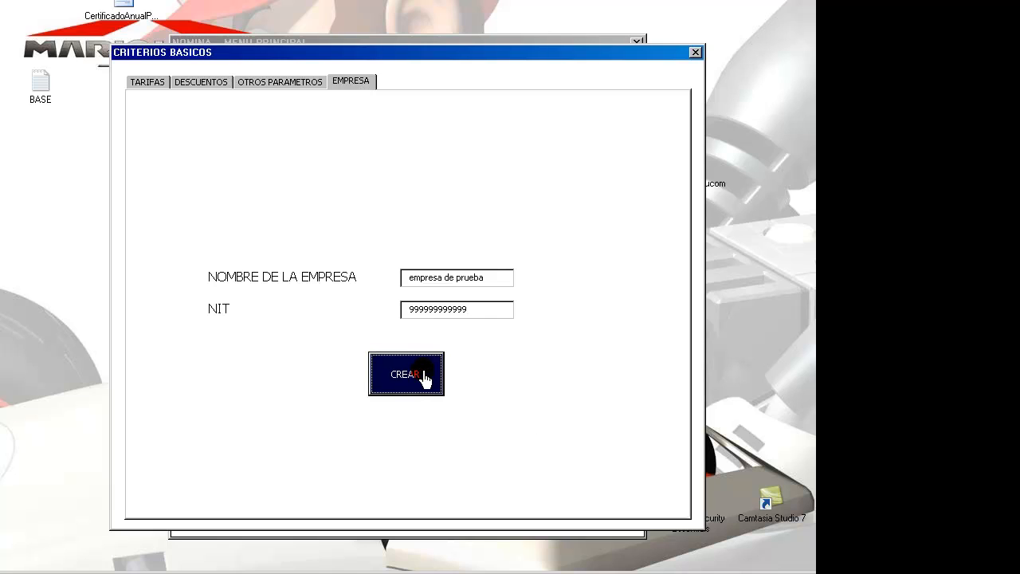
pyautogui.click(695, 53)
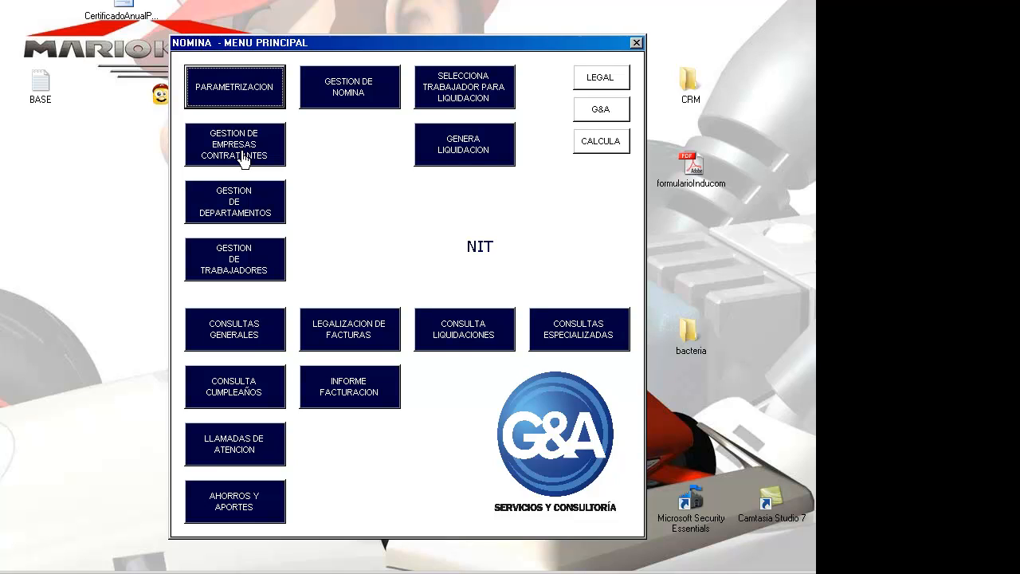
# Step: Open GESTION DE EMPRESAS CONTRATANTES and inspect the first company's name, NIT, address and contact fields
pyautogui.click(244, 159)
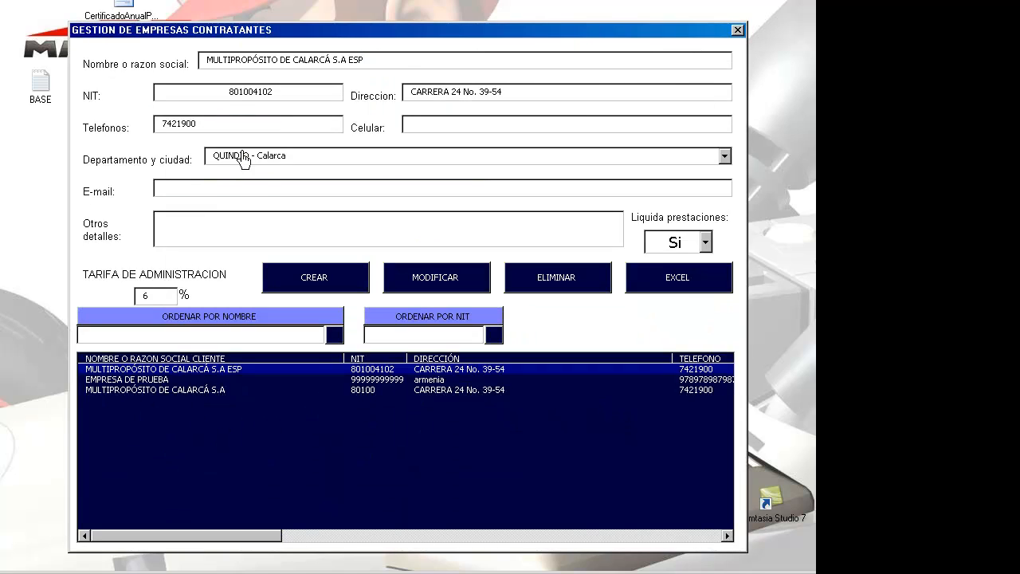
pyautogui.moveTo(396, 64); pyautogui.dragTo(223, 65)
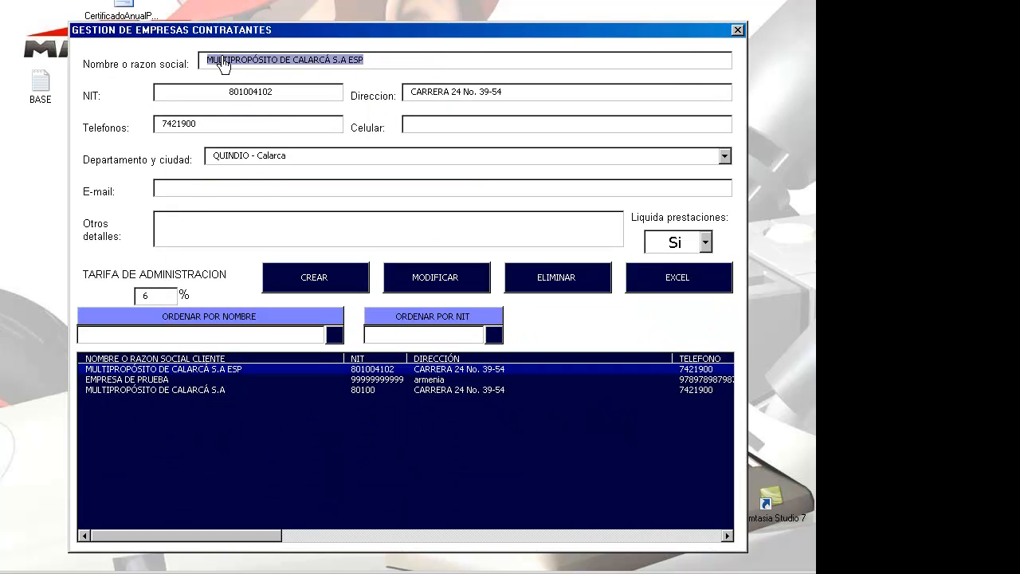
pyautogui.moveTo(291, 94); pyautogui.dragTo(205, 93)
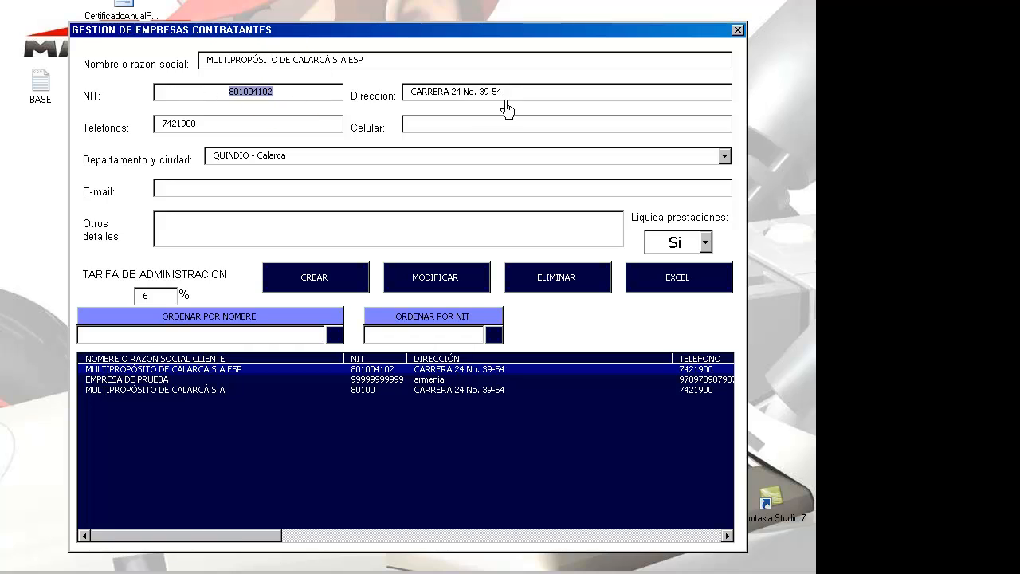
pyautogui.moveTo(510, 94); pyautogui.dragTo(410, 110)
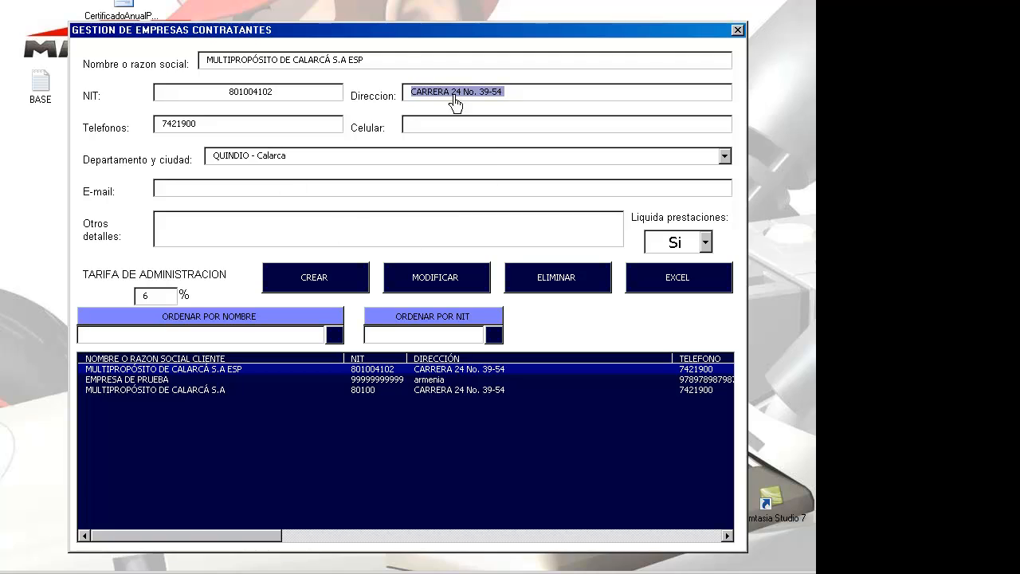
pyautogui.click(320, 60)
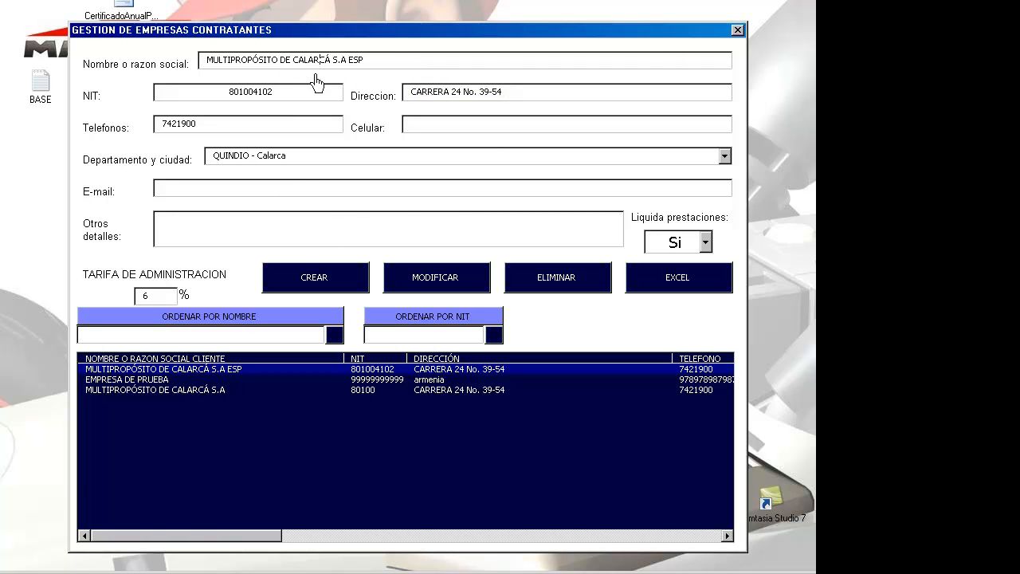
pyautogui.click(307, 94)
pyautogui.click(436, 92)
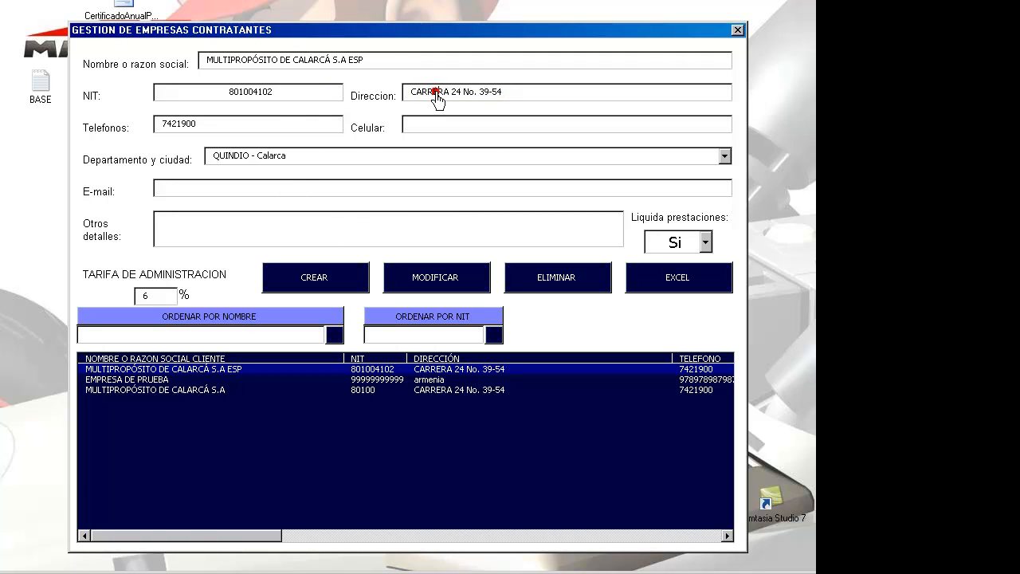
pyautogui.click(318, 129)
pyautogui.click(436, 130)
pyautogui.click(298, 188)
pyautogui.click(302, 237)
pyautogui.click(524, 232)
# Step: Switch Liquida prestaciones to No and back to Si, then focus the administration rate
pyautogui.click(705, 245)
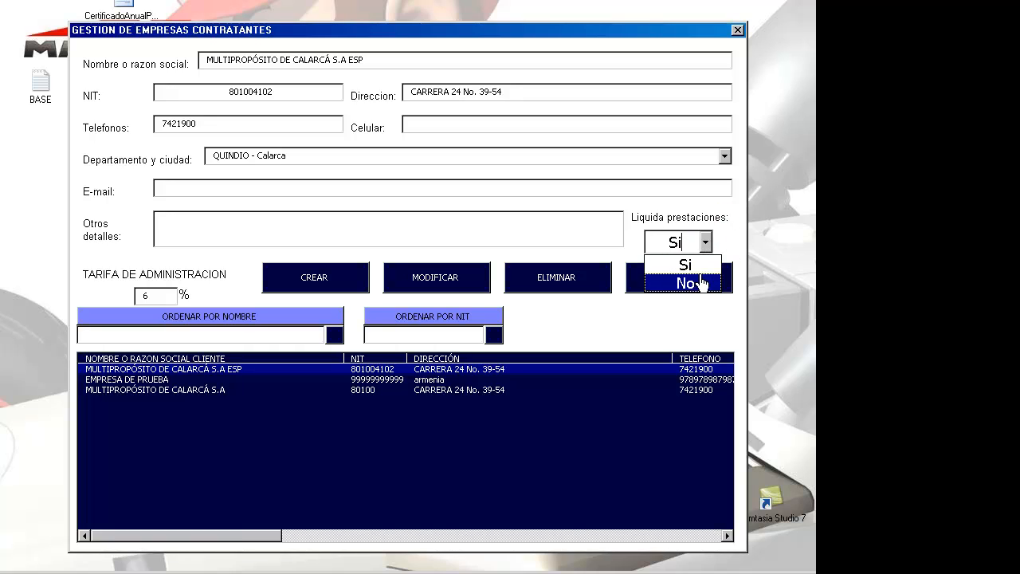
pyautogui.click(700, 283)
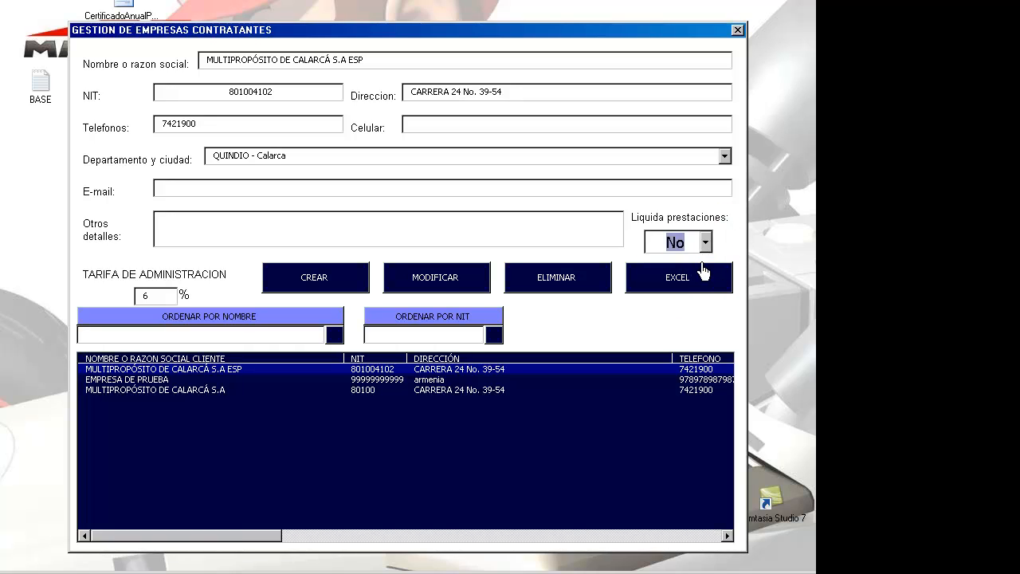
pyautogui.click(705, 244)
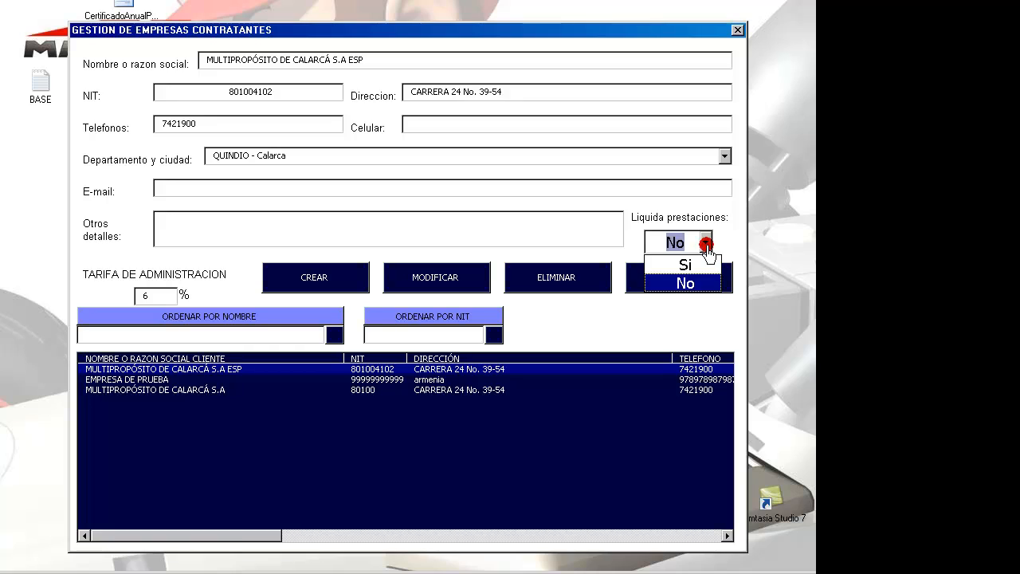
pyautogui.click(707, 264)
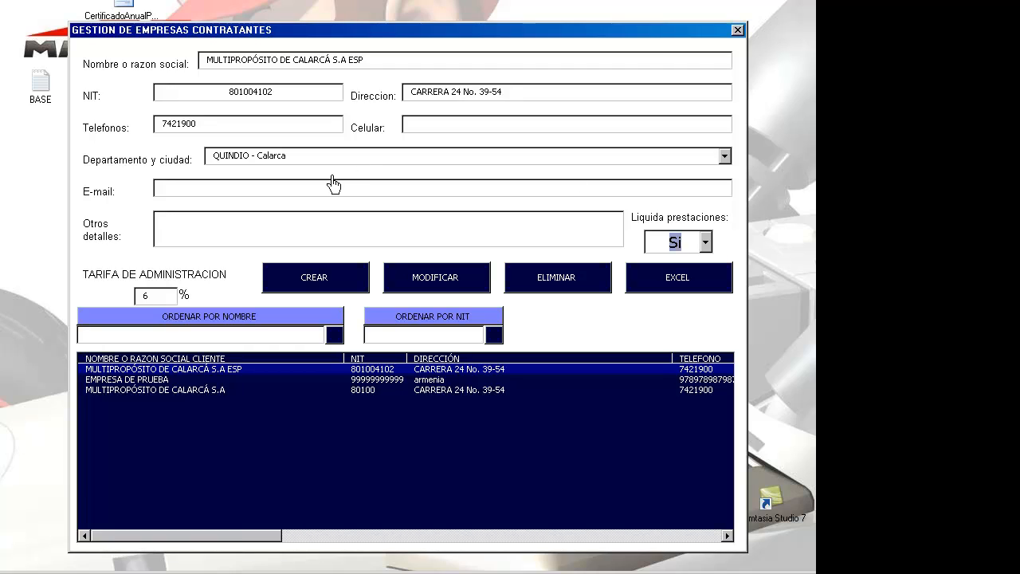
pyautogui.click(161, 300)
# Step: Load different company records into the form and select the first company's NIT value
pyautogui.click(180, 381)
pyautogui.click(169, 390)
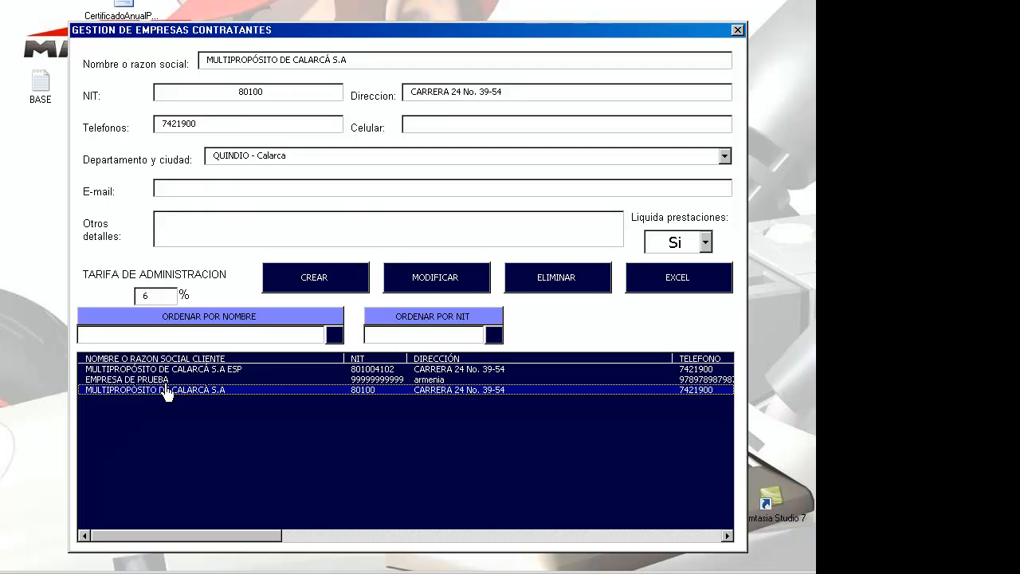
pyautogui.click(166, 380)
pyautogui.click(164, 370)
pyautogui.click(168, 296)
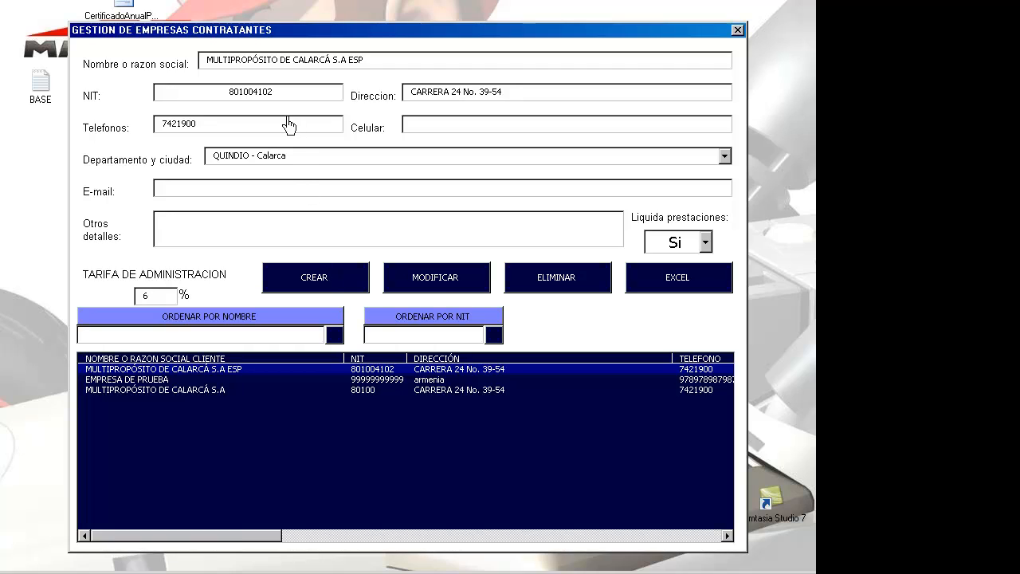
pyautogui.moveTo(278, 90); pyautogui.dragTo(226, 92)
pyautogui.moveTo(293, 92); pyautogui.dragTo(227, 98)
# Step: Cycle through the three company records, settle on EMPRESA DE PRUEBA and select its other-details text
pyautogui.click(393, 381)
pyautogui.click(388, 391)
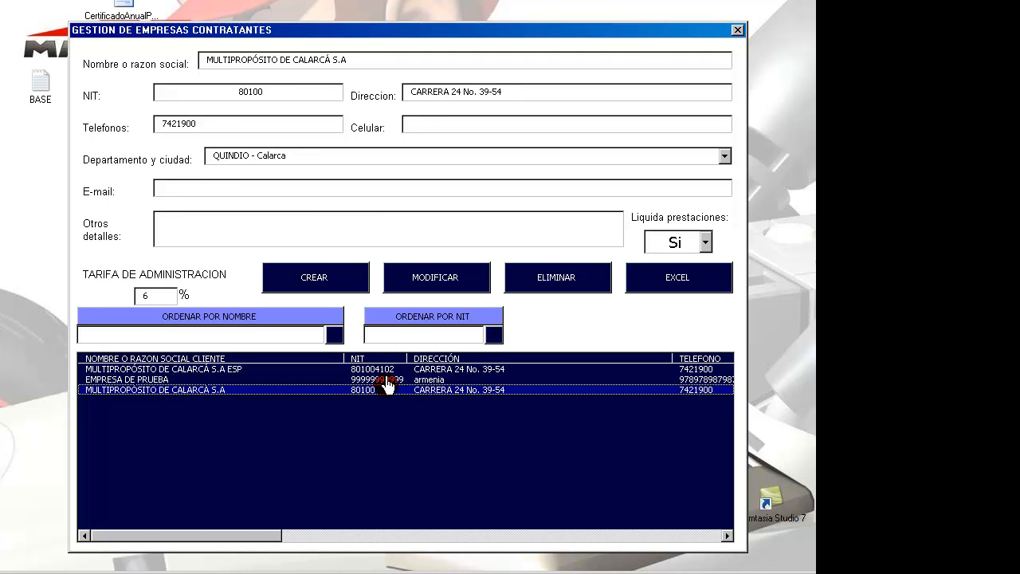
pyautogui.click(387, 380)
pyautogui.click(386, 369)
pyautogui.click(386, 380)
pyautogui.click(386, 391)
pyautogui.click(386, 380)
pyautogui.click(386, 370)
pyautogui.click(385, 380)
pyautogui.click(383, 391)
pyautogui.click(381, 380)
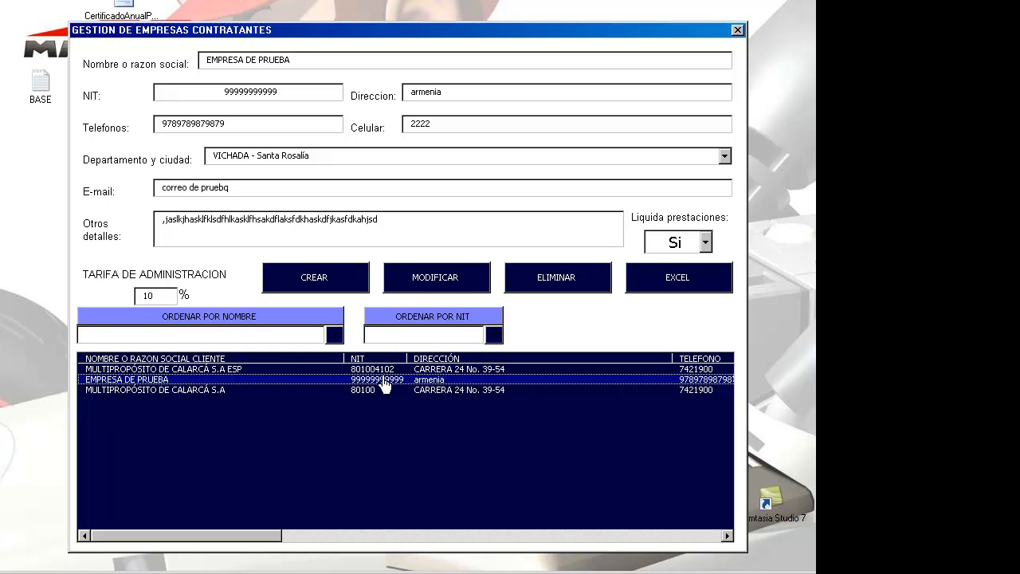
pyautogui.click(167, 389)
pyautogui.click(165, 381)
pyautogui.click(215, 371)
pyautogui.click(211, 381)
pyautogui.click(207, 390)
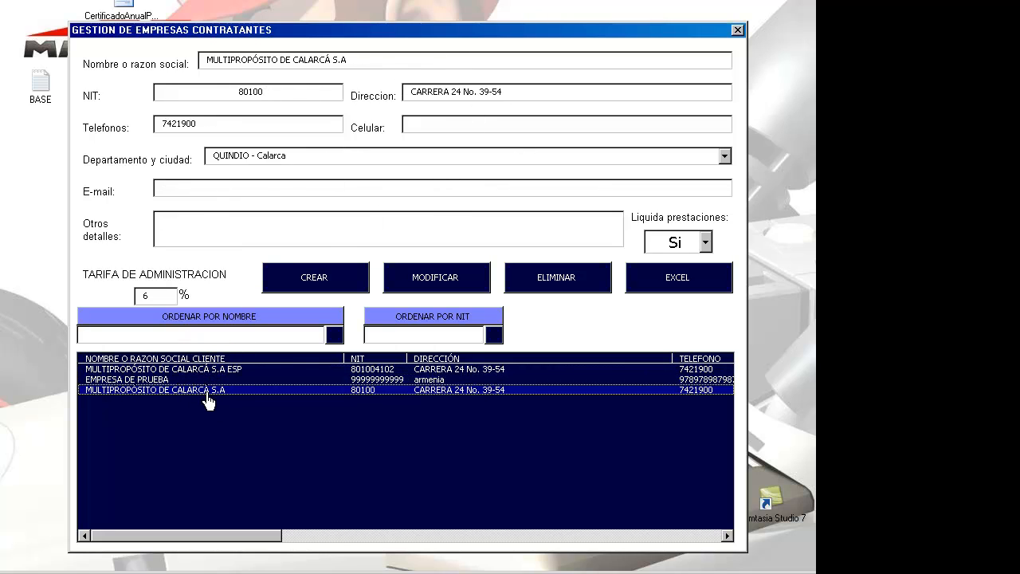
pyautogui.click(209, 380)
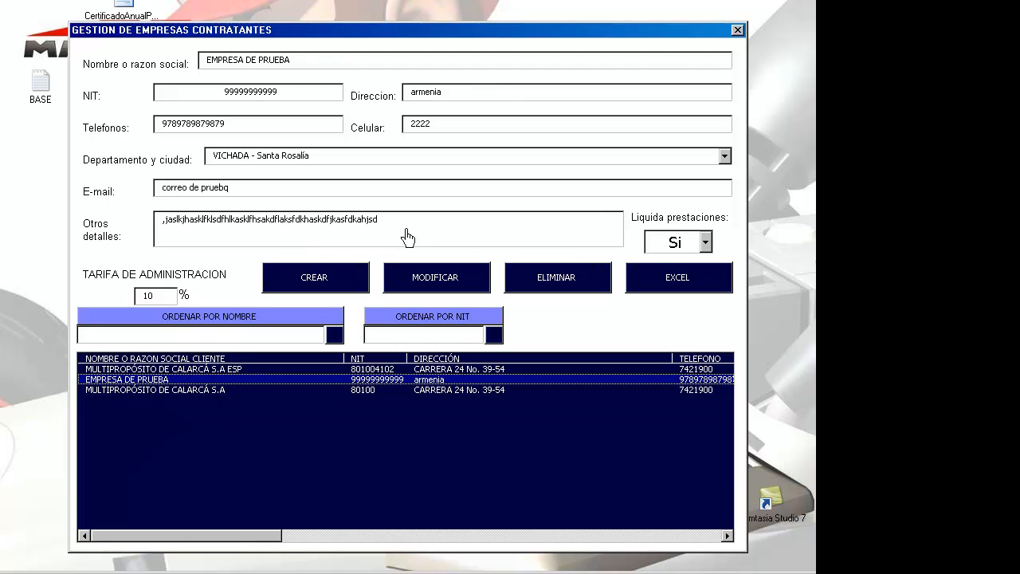
pyautogui.moveTo(410, 223); pyautogui.dragTo(159, 226)
# Step: Erase the other-details text and save the modified EMPRESA DE PRUEBA record, confirming the change
pyautogui.press('BackSpace')
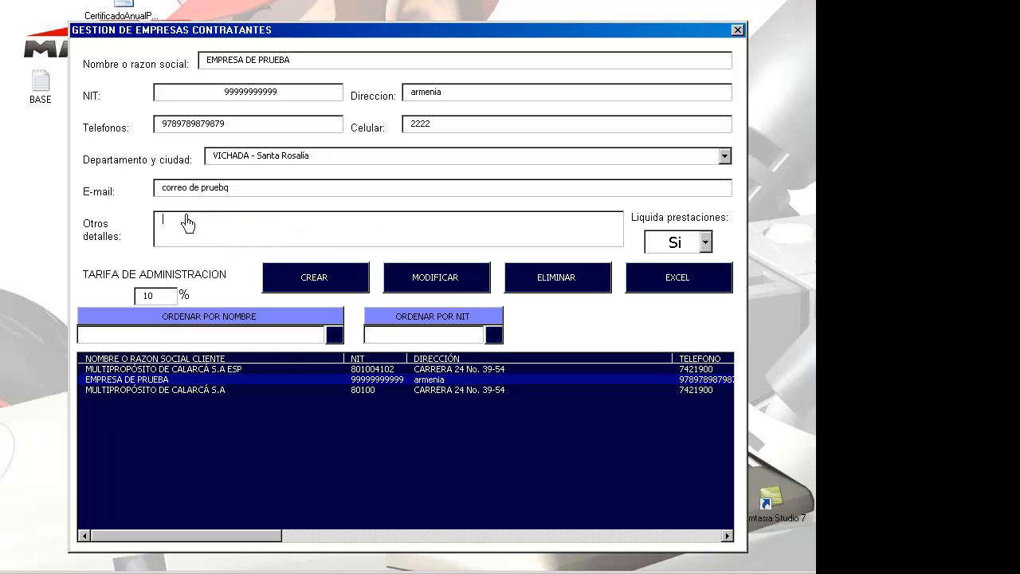
pyautogui.click(410, 275)
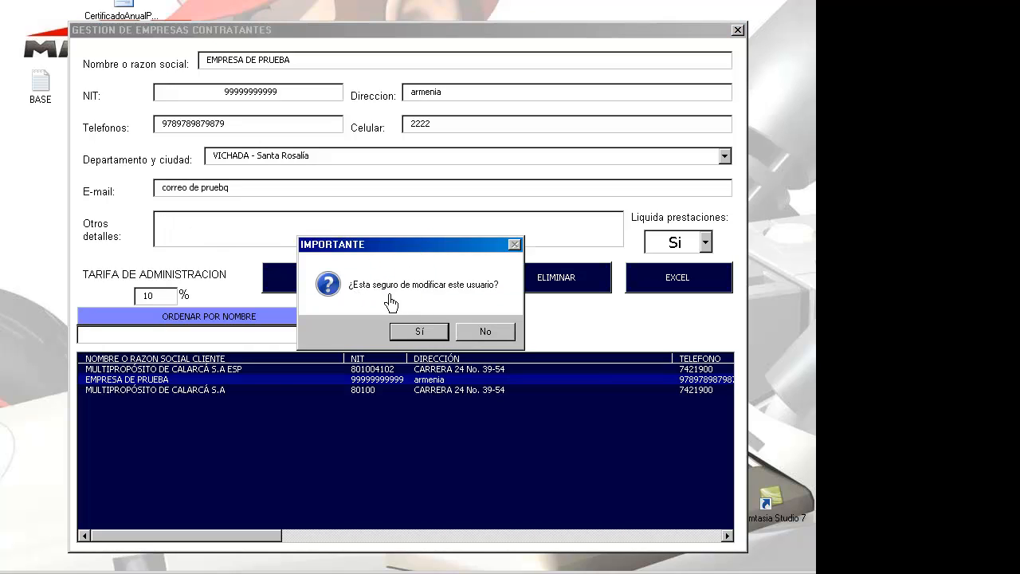
pyautogui.click(421, 331)
# Step: Reload EMPRESA DE PRUEBA from the list to check its now-empty other-details box
pyautogui.click(354, 390)
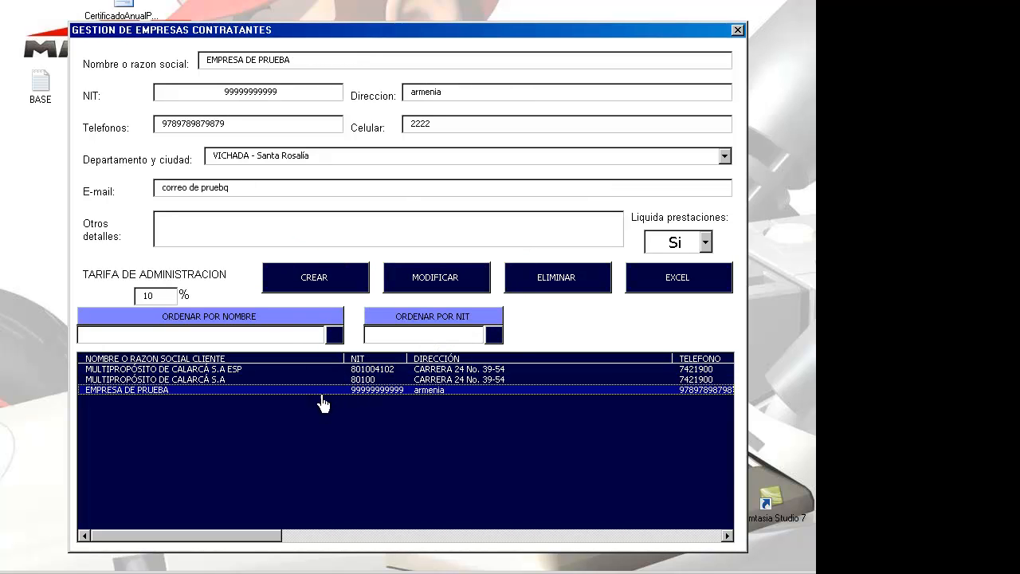
pyautogui.click(212, 370)
pyautogui.click(200, 391)
pyautogui.click(354, 244)
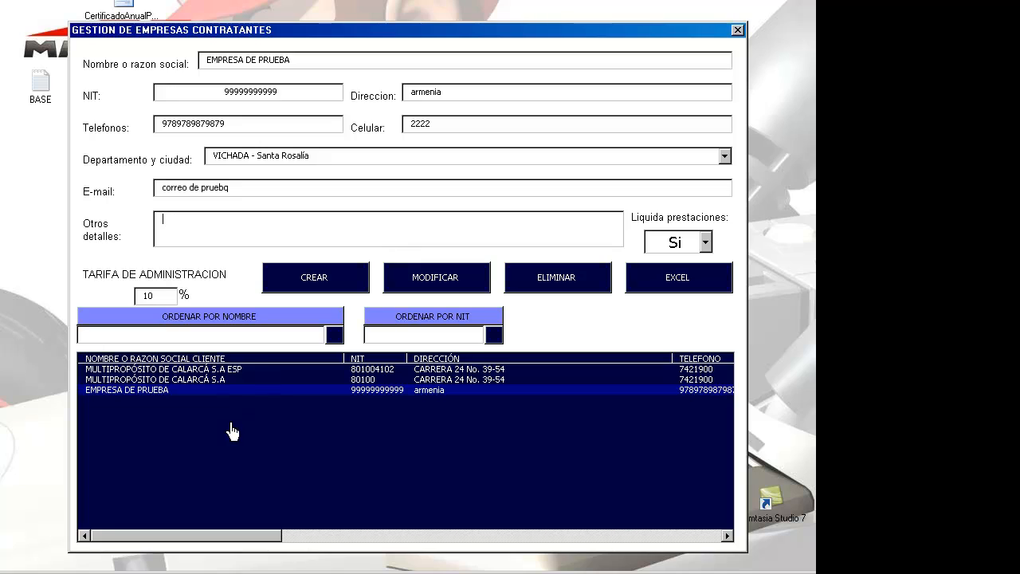
# Step: Append ' esquina' to MULTIPROPÓSITO DE CALARCÁ S.A's address and save the modification
pyautogui.click(184, 382)
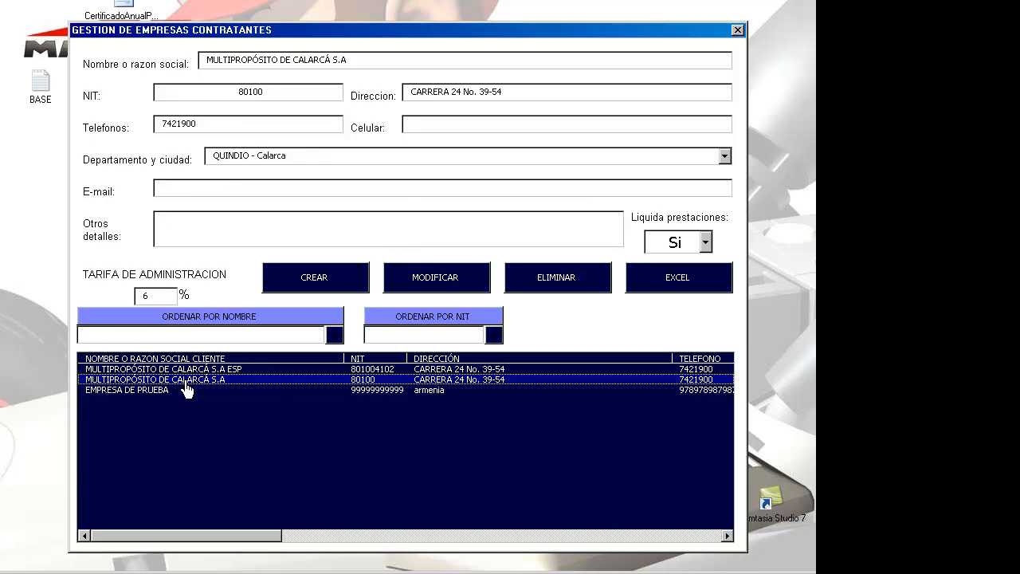
pyautogui.click(541, 96)
pyautogui.write('esq')
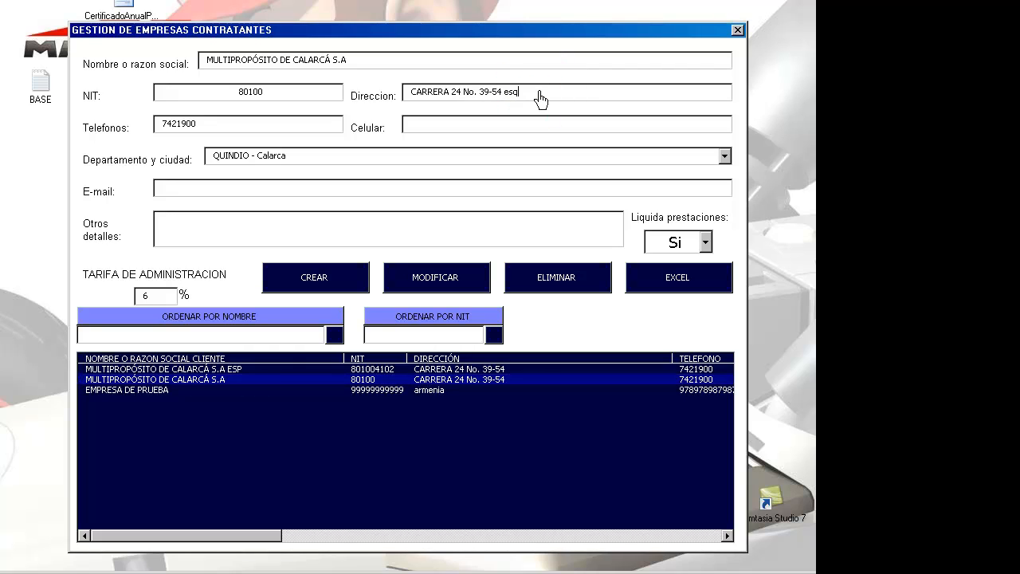
pyautogui.write('uina')
pyautogui.click(465, 287)
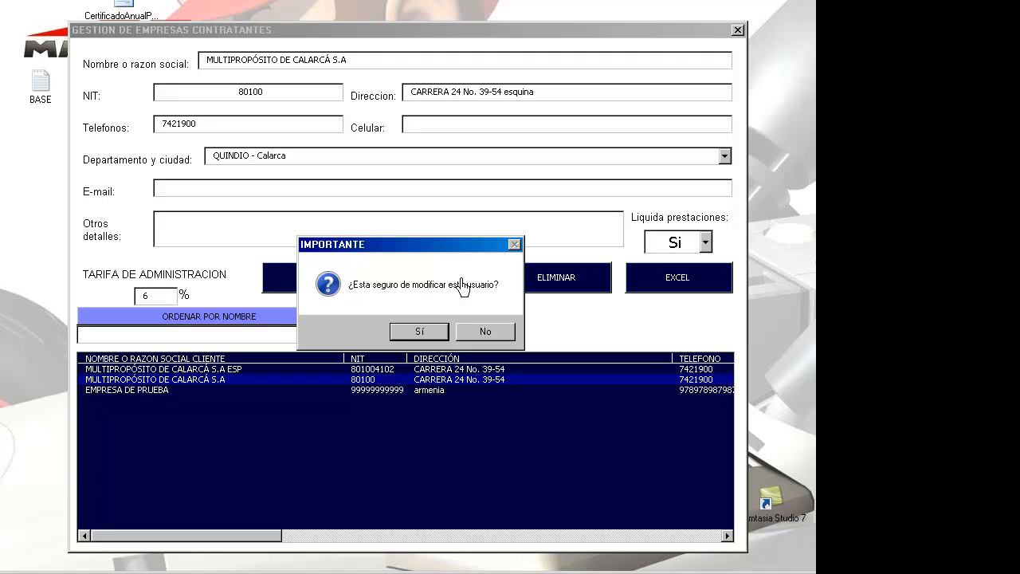
pyautogui.click(423, 331)
# Step: Reload the updated record and erase its NIT value 80100 from the form
pyautogui.click(404, 391)
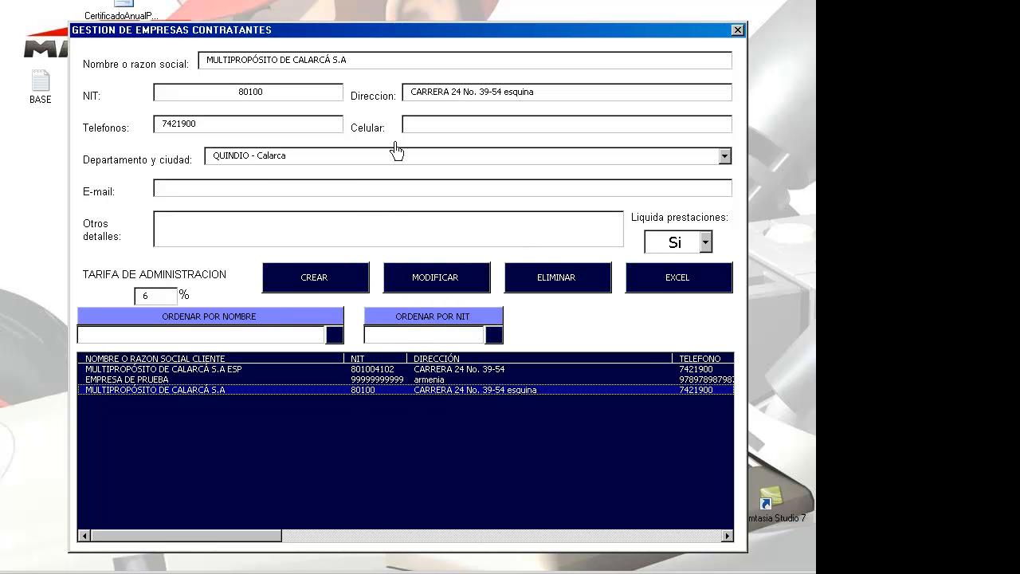
pyautogui.moveTo(263, 95); pyautogui.dragTo(237, 109)
pyautogui.press('BackSpace')
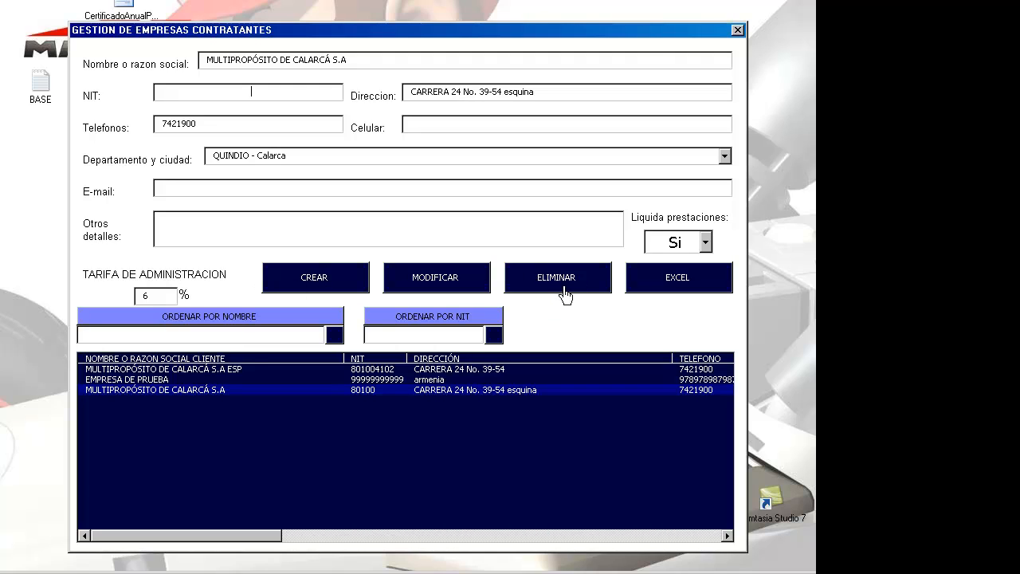
# Step: Browse the company records, then start deleting EMPRESA DE PRUEBA but cancel with No
pyautogui.click(495, 371)
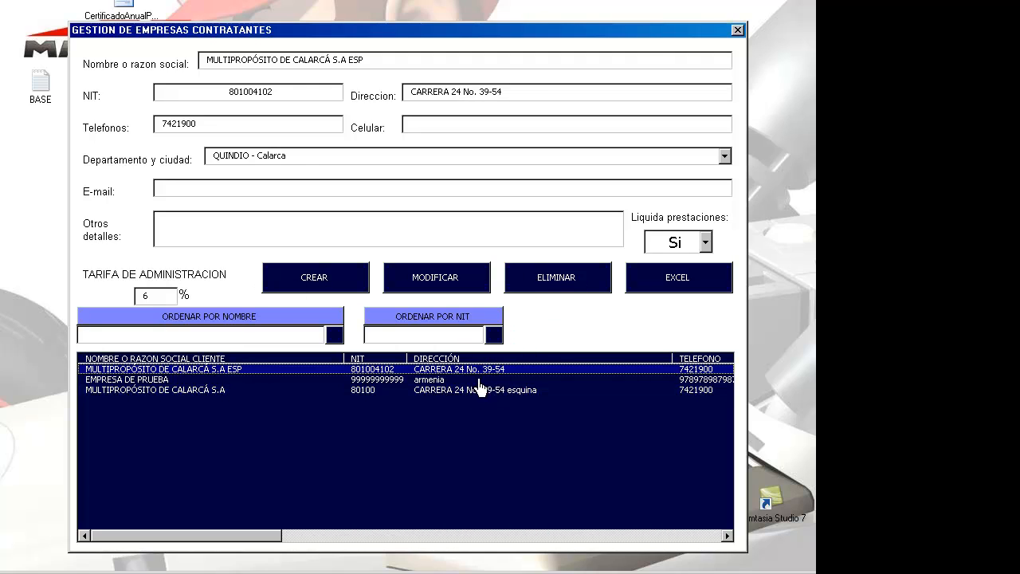
pyautogui.click(463, 381)
pyautogui.click(462, 390)
pyautogui.click(463, 380)
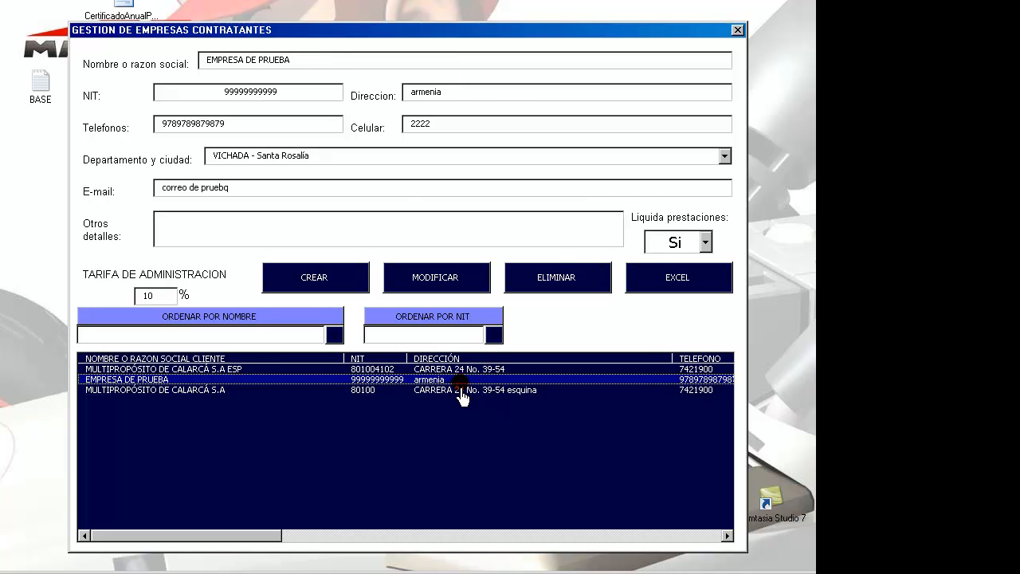
pyautogui.click(463, 390)
pyautogui.click(461, 380)
pyautogui.click(461, 369)
pyautogui.click(461, 380)
pyautogui.click(566, 288)
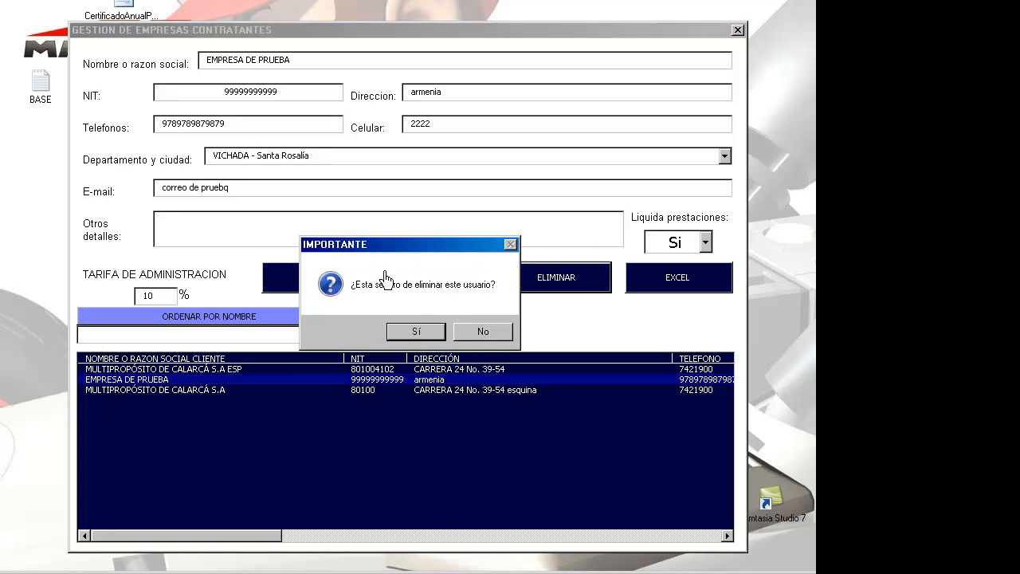
pyautogui.click(504, 338)
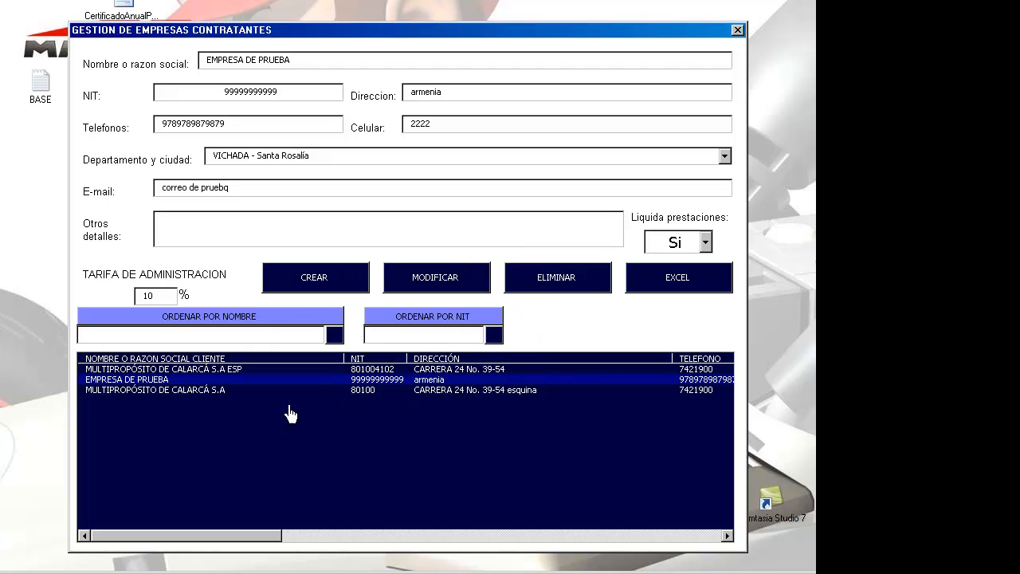
# Step: Try deleting MULTIPROPÓSITO DE CALARCÁ S.A ESP and accept the cannot-delete warning about linked users
pyautogui.click(217, 371)
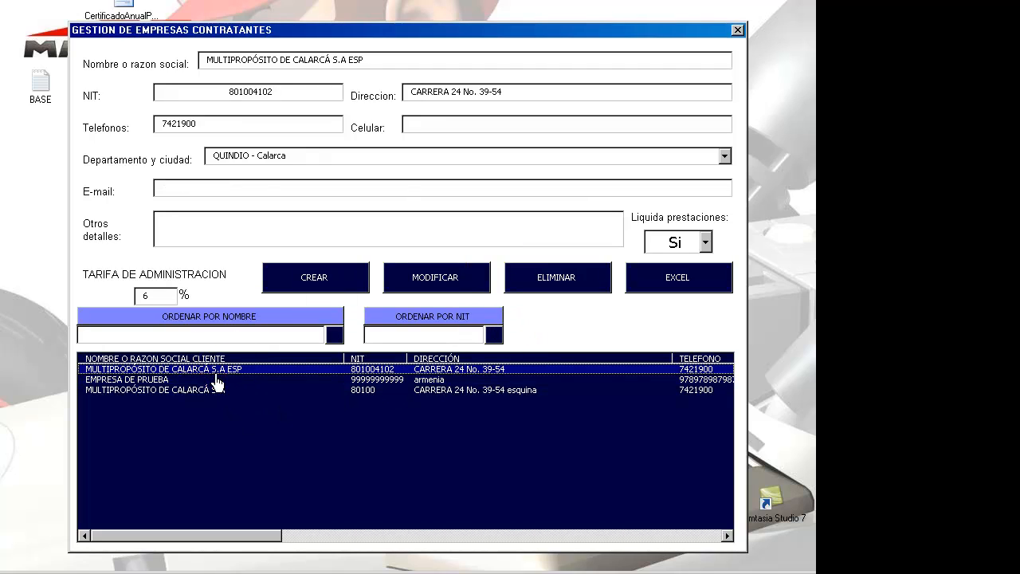
pyautogui.click(547, 291)
pyautogui.click(425, 333)
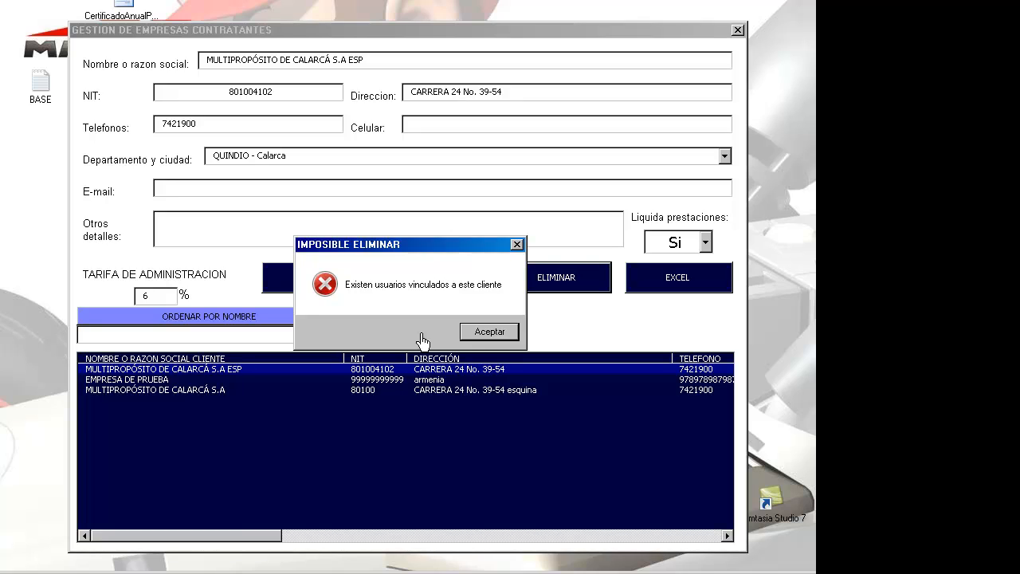
pyautogui.click(505, 333)
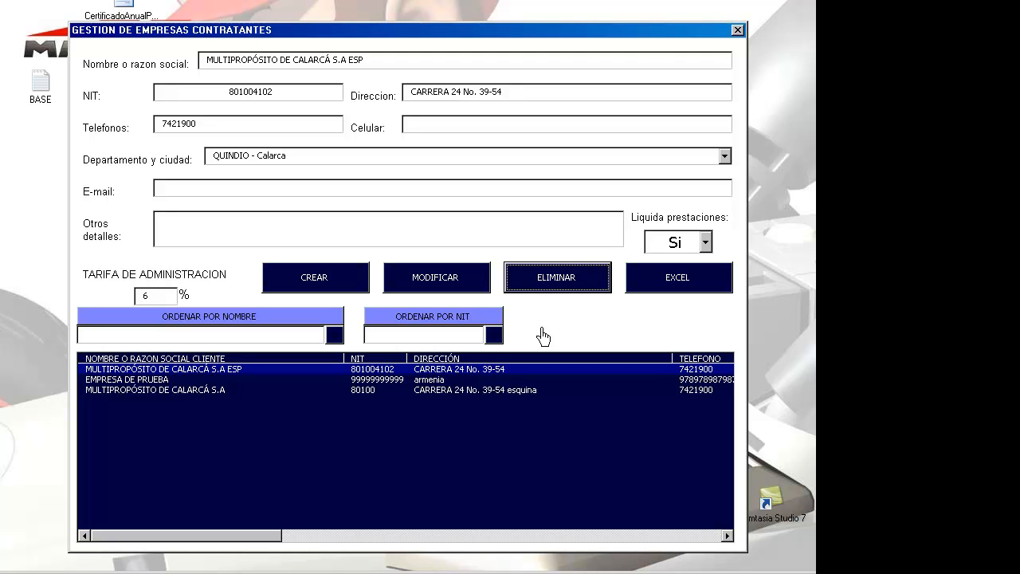
# Step: Delete MULTIPROPÓSITO DE CALARCÁ S.A with Sí and check the two remaining companies
pyautogui.click(478, 380)
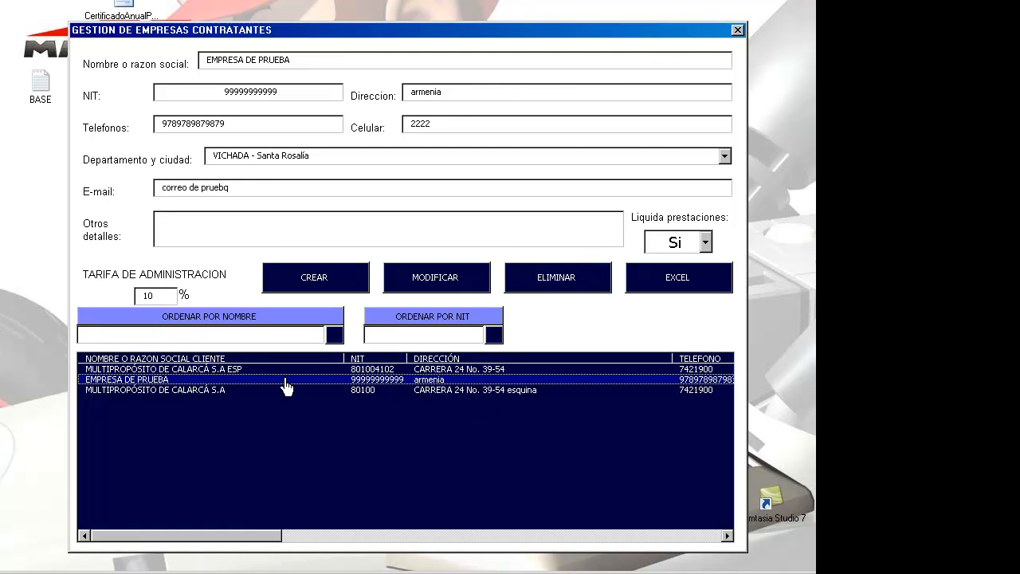
pyautogui.click(239, 391)
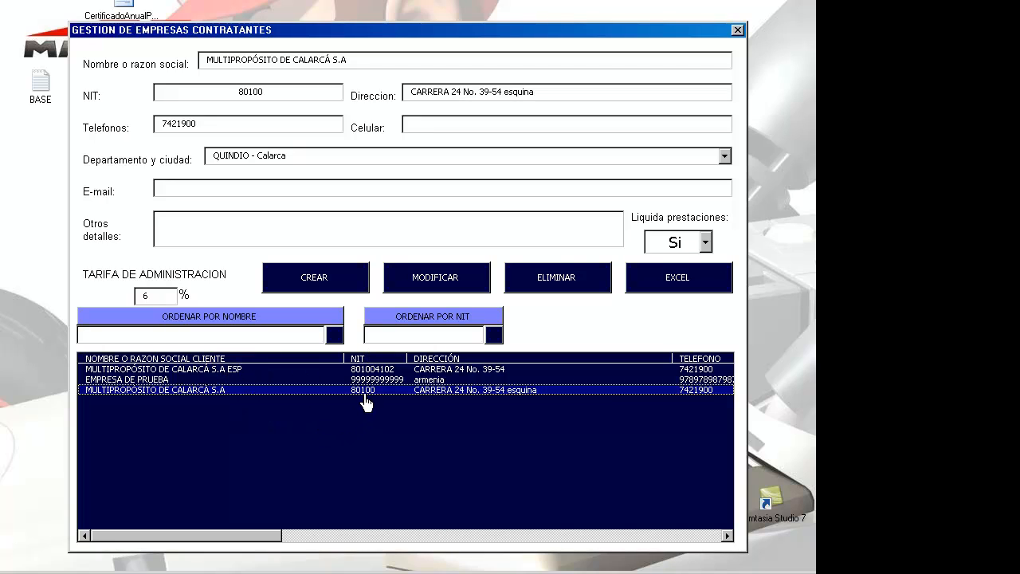
pyautogui.click(540, 297)
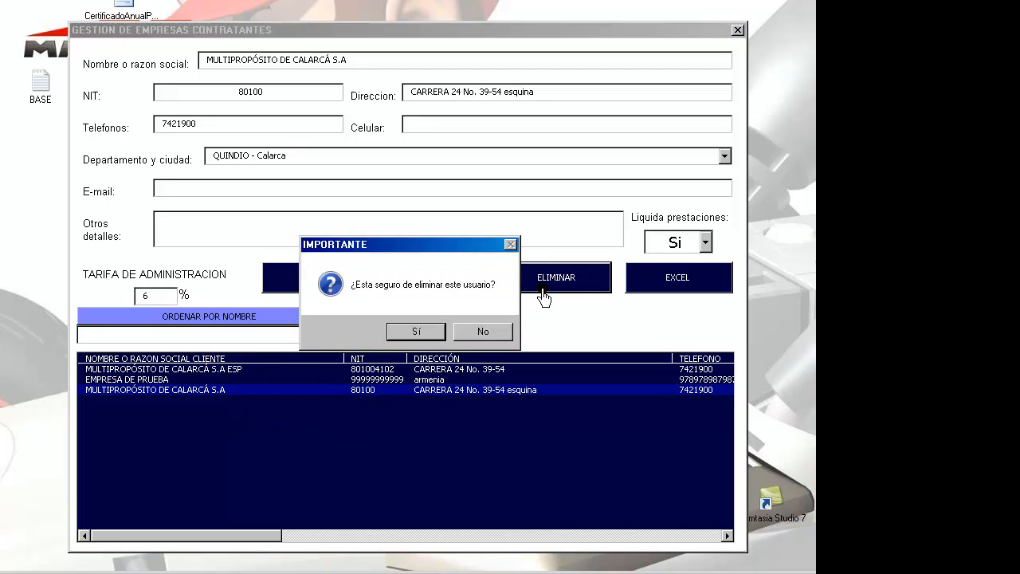
pyautogui.click(416, 331)
pyautogui.click(416, 380)
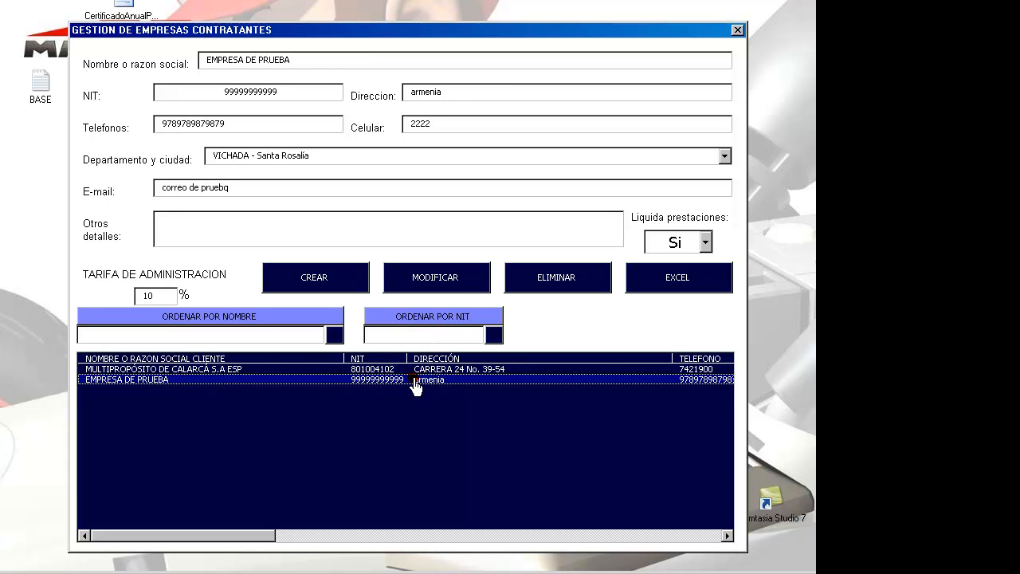
pyautogui.click(415, 370)
pyautogui.click(420, 380)
# Step: Export MULTIPROPÓSITO DE CALARCÁ S.A ESP's basic data to Excel, then close the company and main-menu windows
pyautogui.click(220, 371)
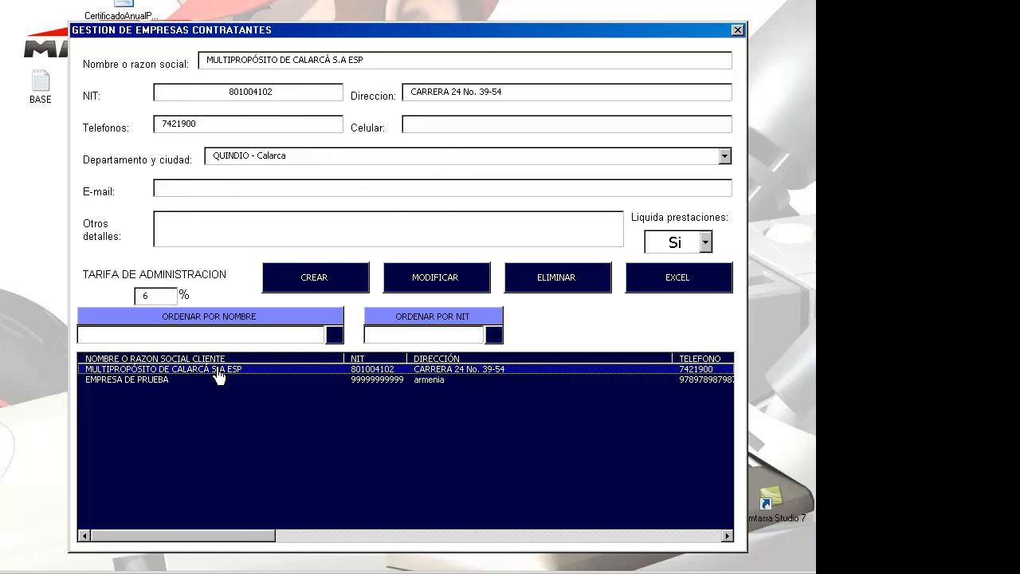
pyautogui.click(218, 381)
pyautogui.click(219, 371)
pyautogui.click(676, 287)
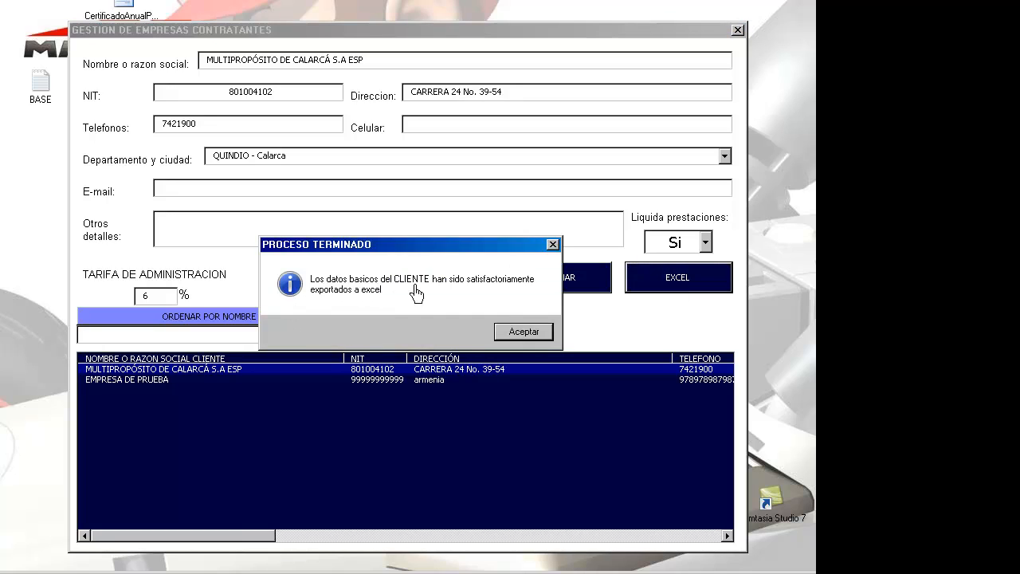
pyautogui.click(526, 331)
pyautogui.click(526, 333)
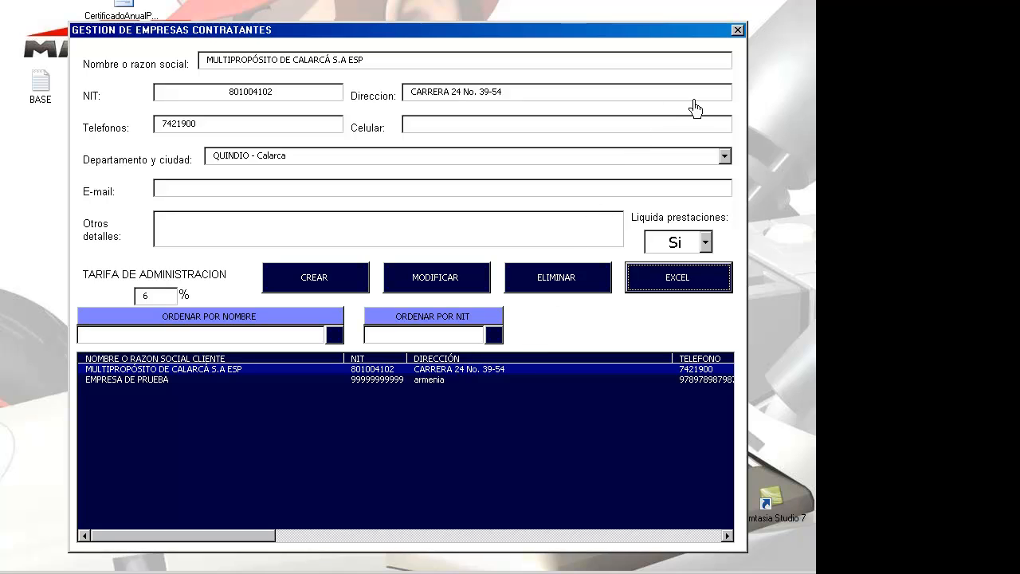
pyautogui.click(737, 31)
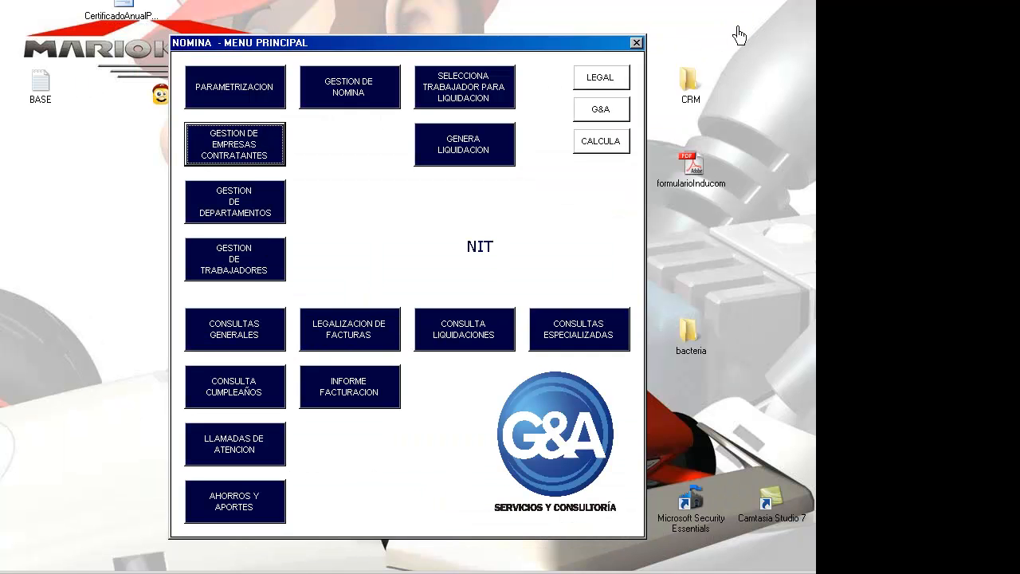
pyautogui.click(636, 45)
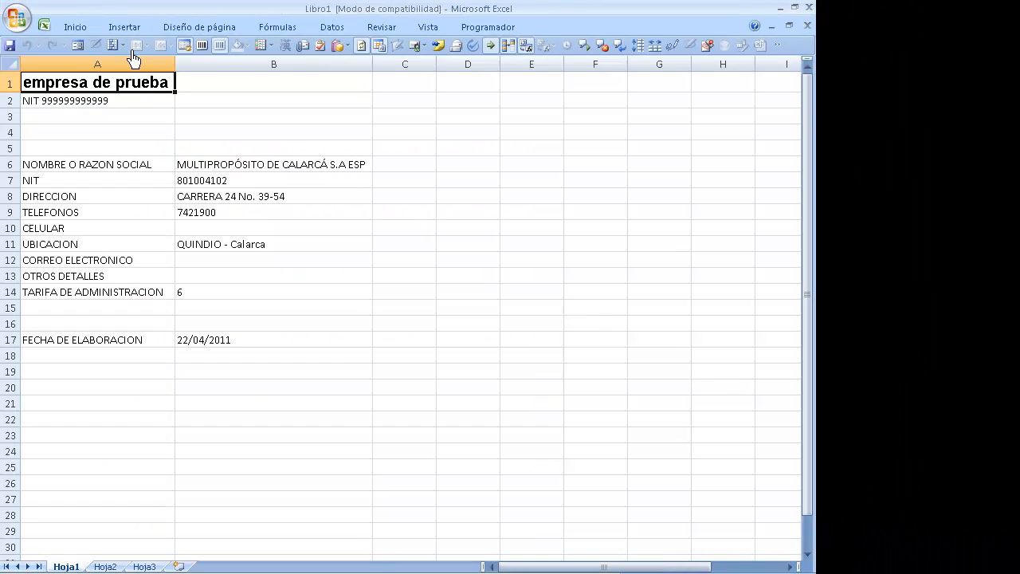
# Step: Highlight the exported title block A1:B2 and data A6:B17, pointing out name, NIT, address, phone rows
pyautogui.moveTo(109, 103); pyautogui.dragTo(205, 116)
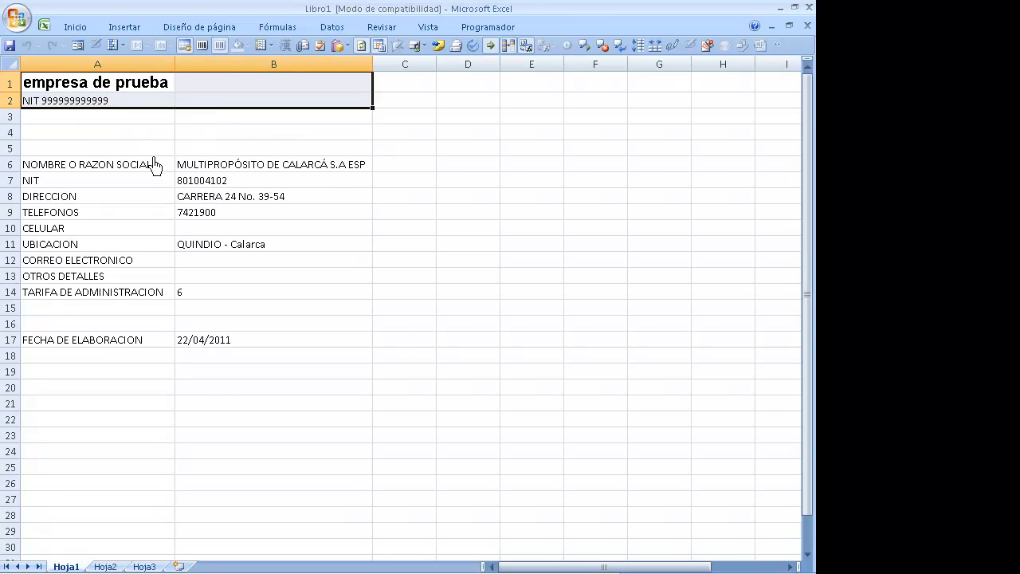
pyautogui.moveTo(150, 172); pyautogui.dragTo(241, 349)
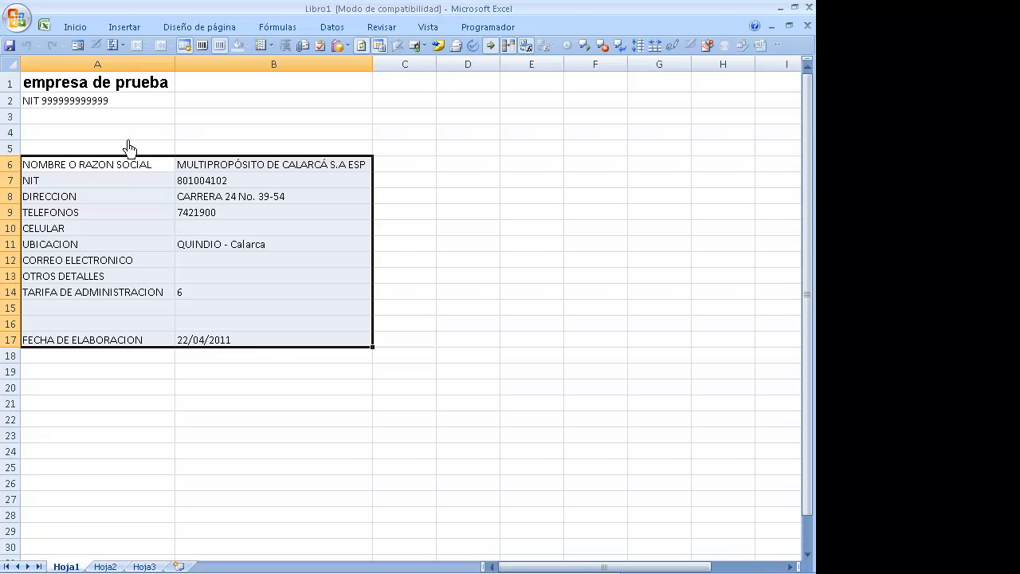
pyautogui.click(130, 166)
pyautogui.click(129, 184)
pyautogui.click(128, 198)
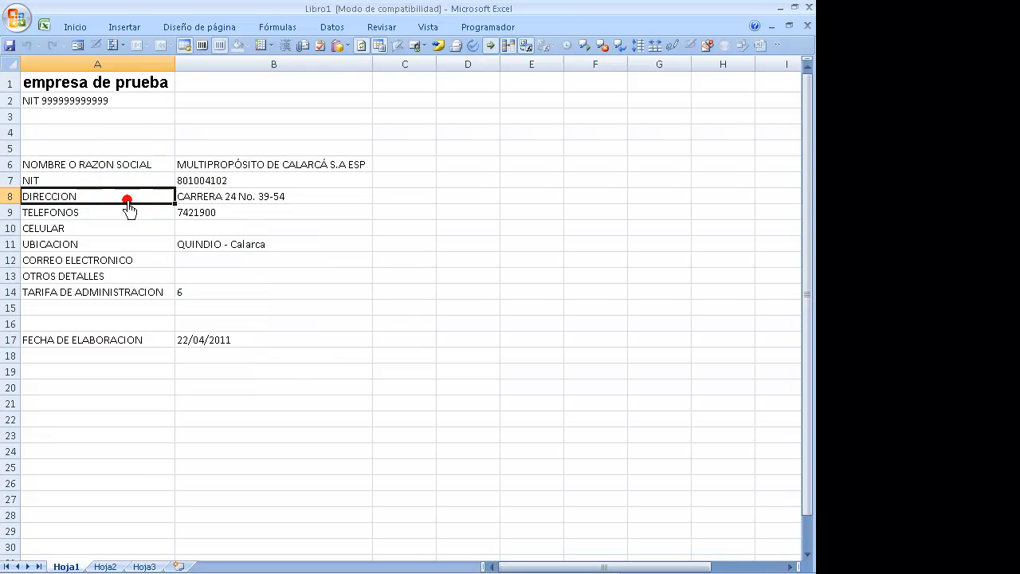
pyautogui.click(130, 214)
pyautogui.click(130, 230)
# Step: Point out the remaining rows through the 22/04/2011 date, then close Libro1 without saving
pyautogui.click(130, 245)
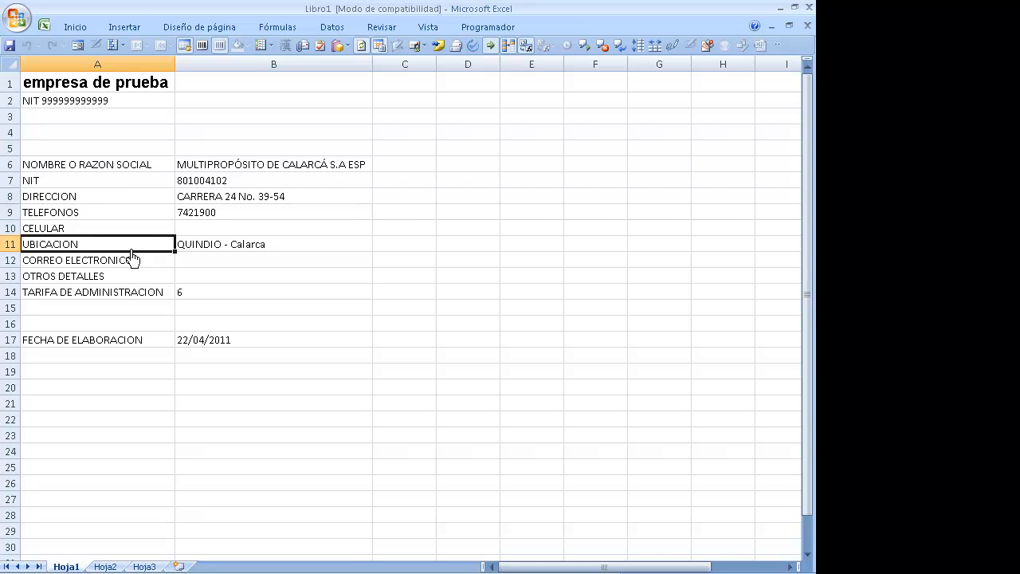
pyautogui.click(130, 262)
pyautogui.click(151, 277)
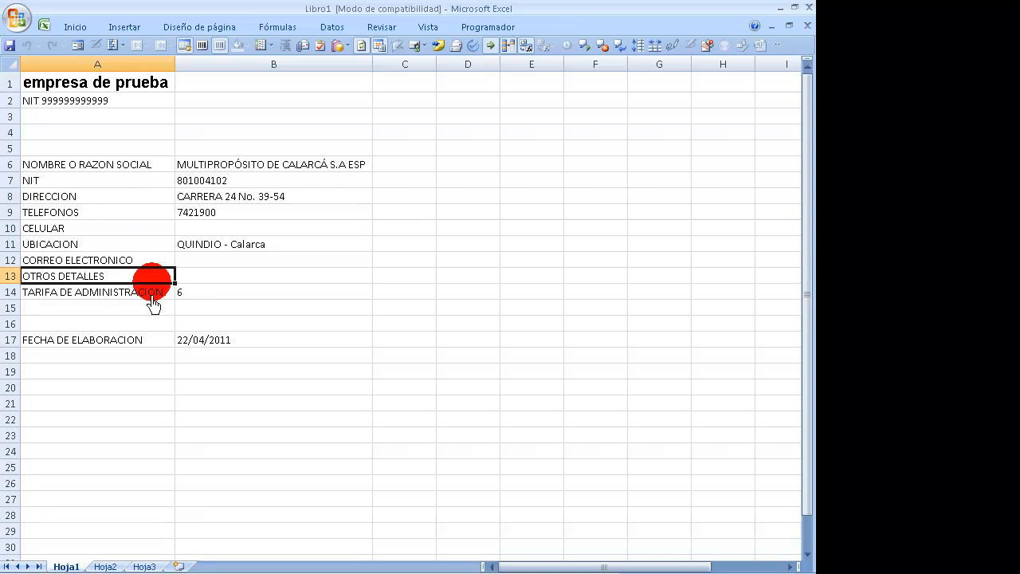
pyautogui.click(149, 293)
pyautogui.click(149, 342)
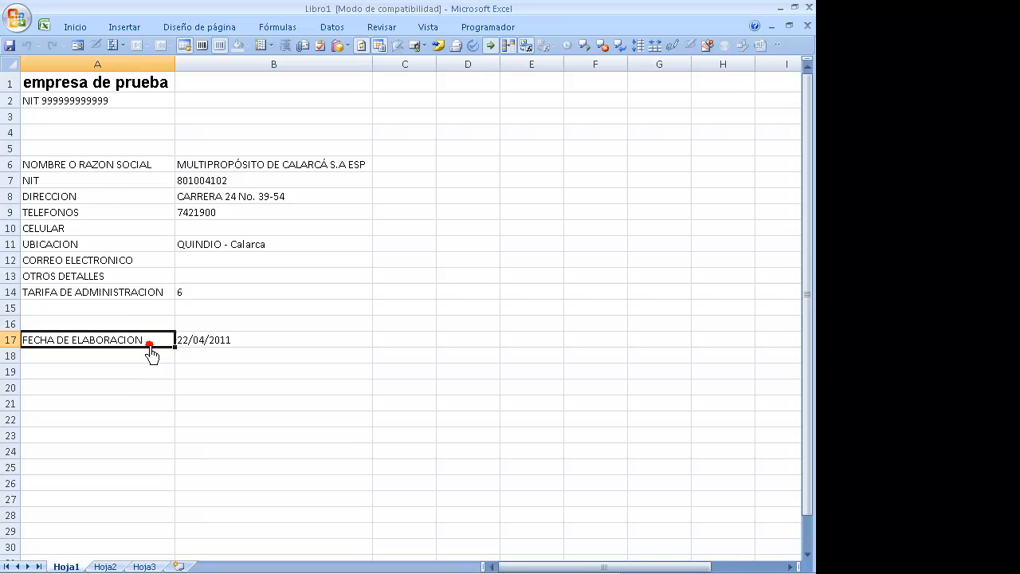
pyautogui.click(191, 349)
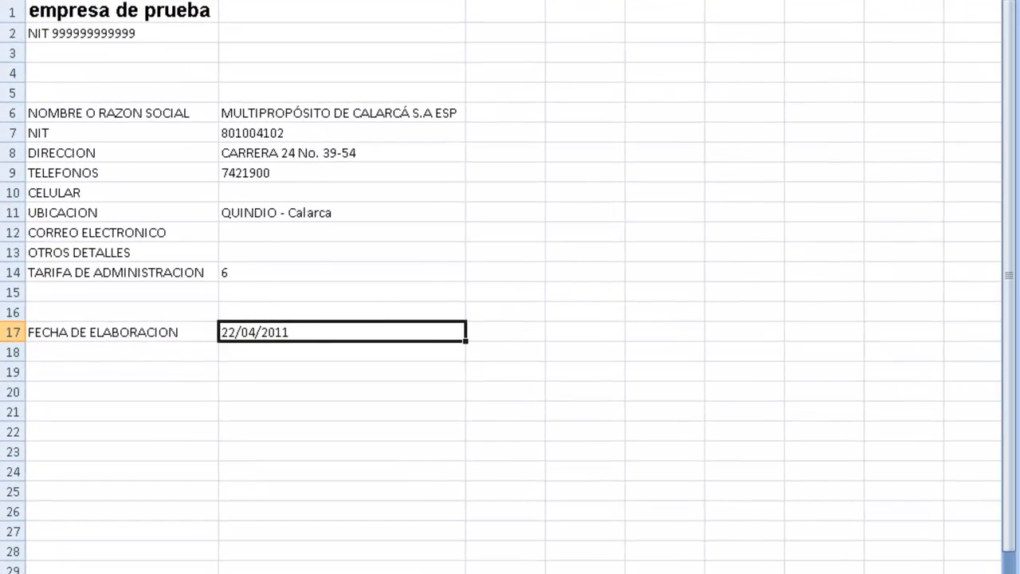
pyautogui.click(809, 8)
pyautogui.click(514, 328)
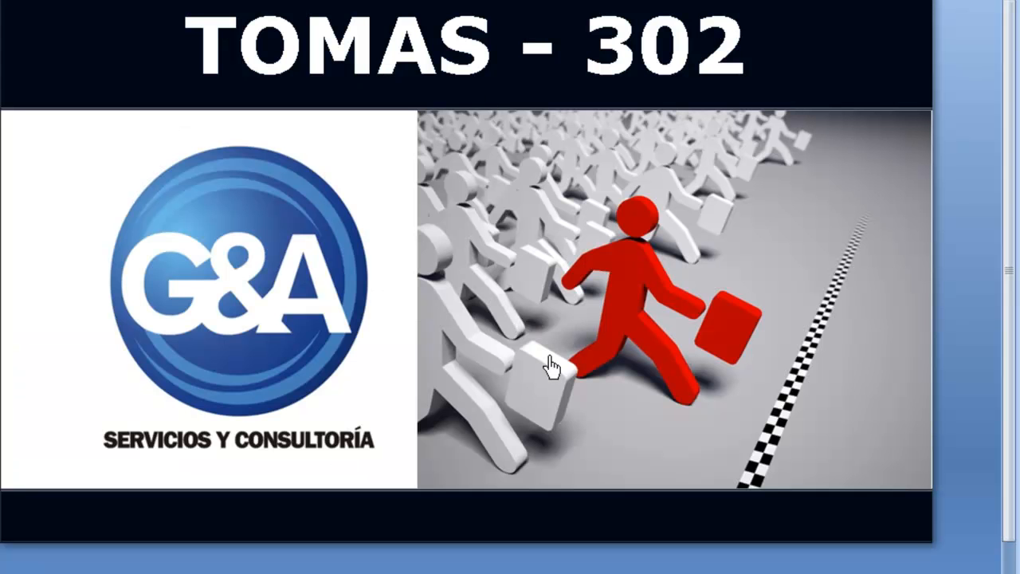
# Step: Leave the title screen and open GESTION DE EMPRESAS CONTRATANTES, loading the first company records
pyautogui.click(229, 289)
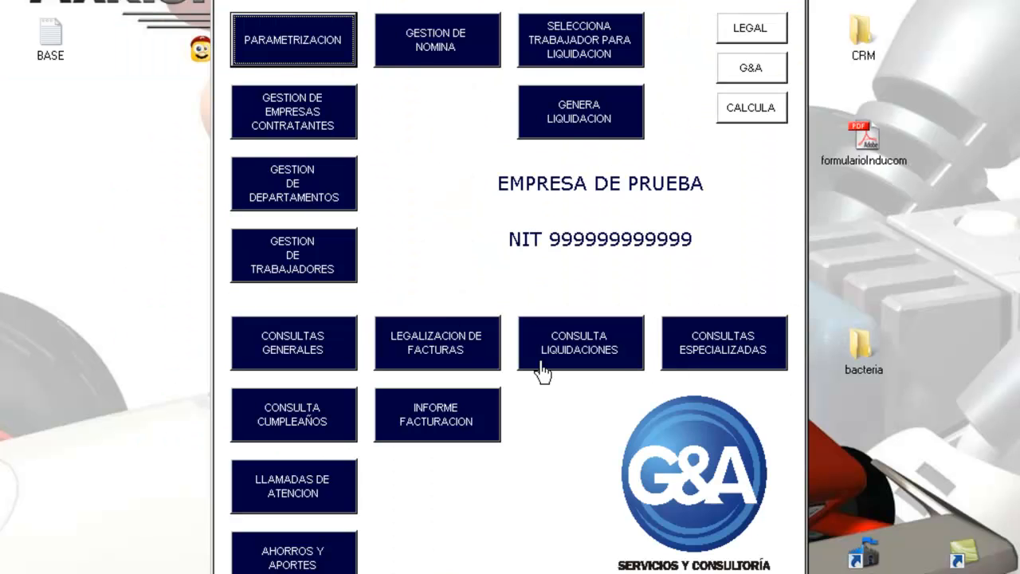
pyautogui.click(318, 102)
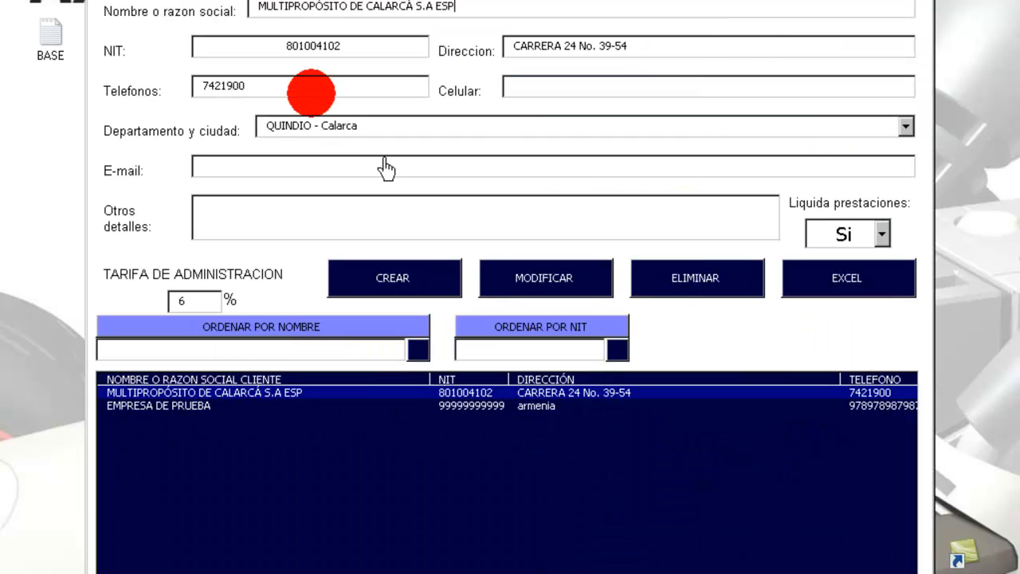
pyautogui.click(560, 406)
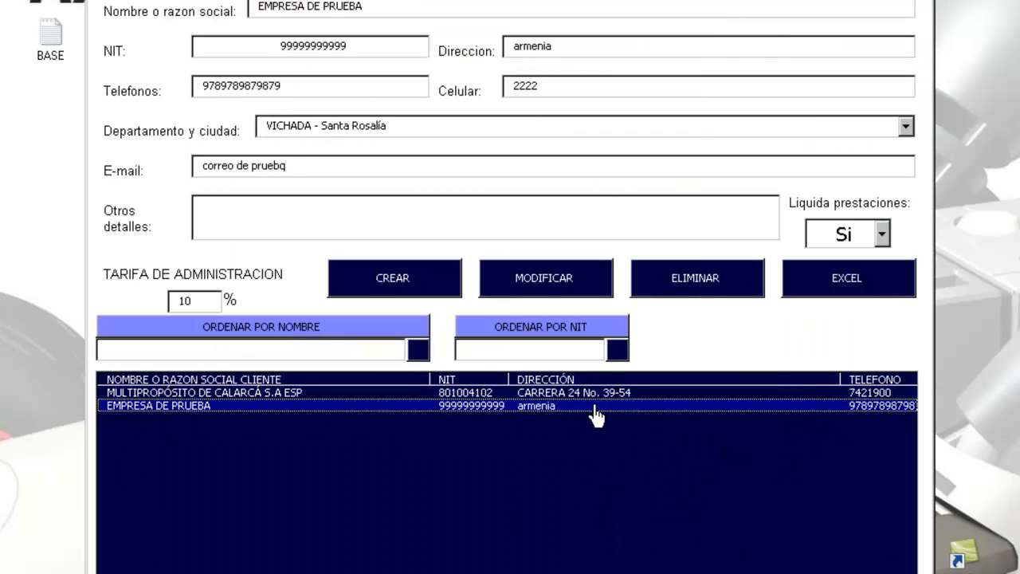
pyautogui.click(662, 393)
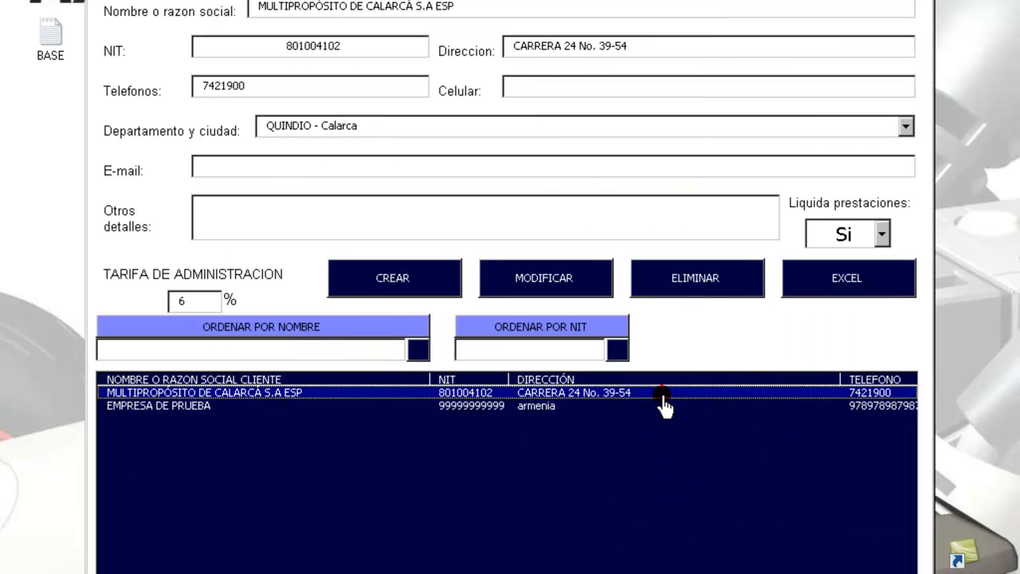
# Step: Switch between EMPRESA DE PRUEBA and MULTIPROPÓSITO DE CALARCÁ S.A ESP records, ending on the ESP company
pyautogui.click(528, 407)
pyautogui.click(520, 393)
pyautogui.click(516, 406)
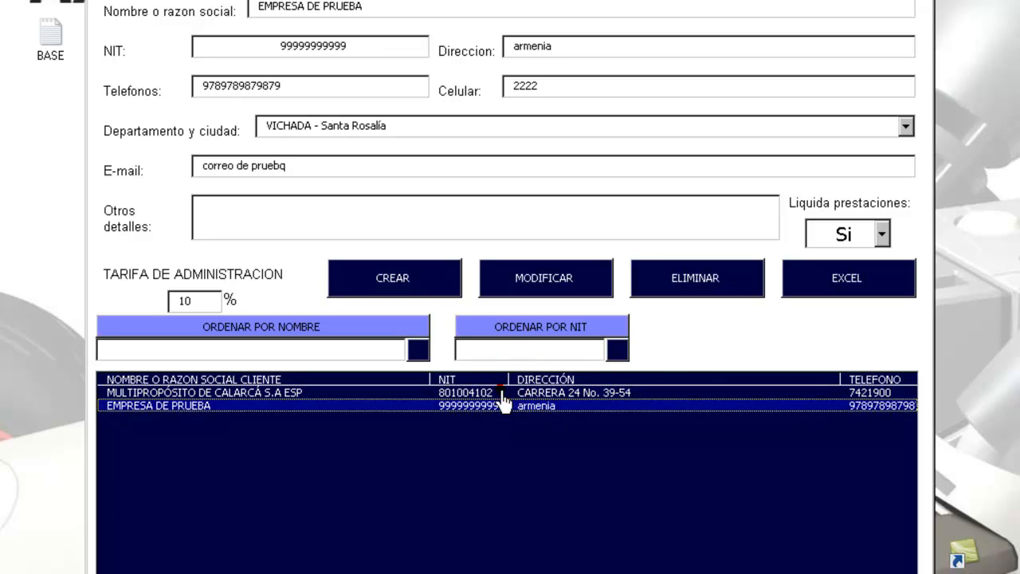
pyautogui.click(502, 393)
pyautogui.click(503, 405)
pyautogui.click(496, 392)
pyautogui.click(497, 405)
pyautogui.click(497, 393)
pyautogui.click(497, 406)
pyautogui.click(273, 393)
pyautogui.click(274, 406)
pyautogui.click(273, 393)
pyautogui.click(274, 405)
pyautogui.click(274, 393)
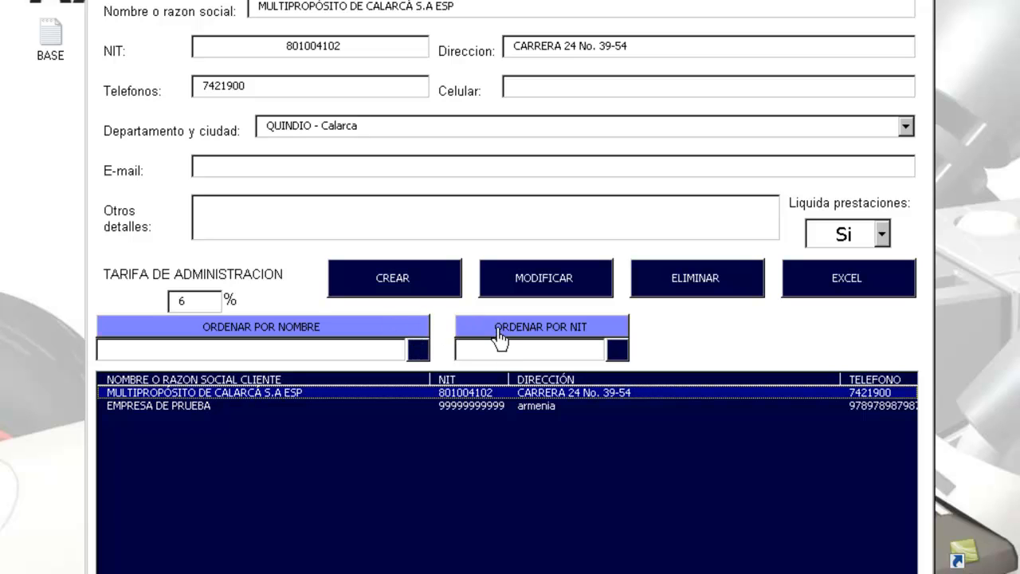
# Step: Sort the company list by name, by NIT, then by name again, leaving EMPRESA DE PRUEBA loaded
pyautogui.click(264, 328)
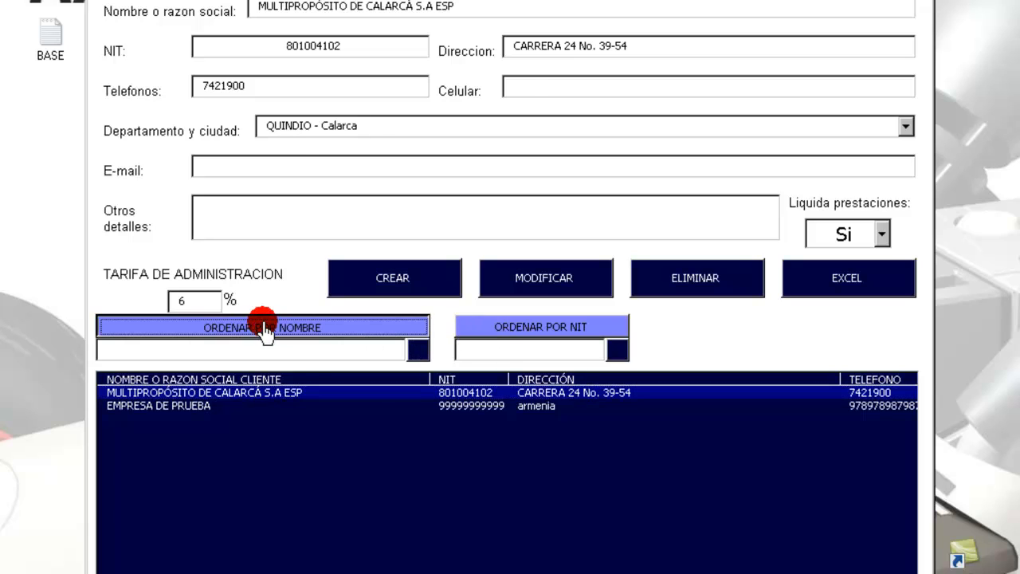
pyautogui.click(518, 329)
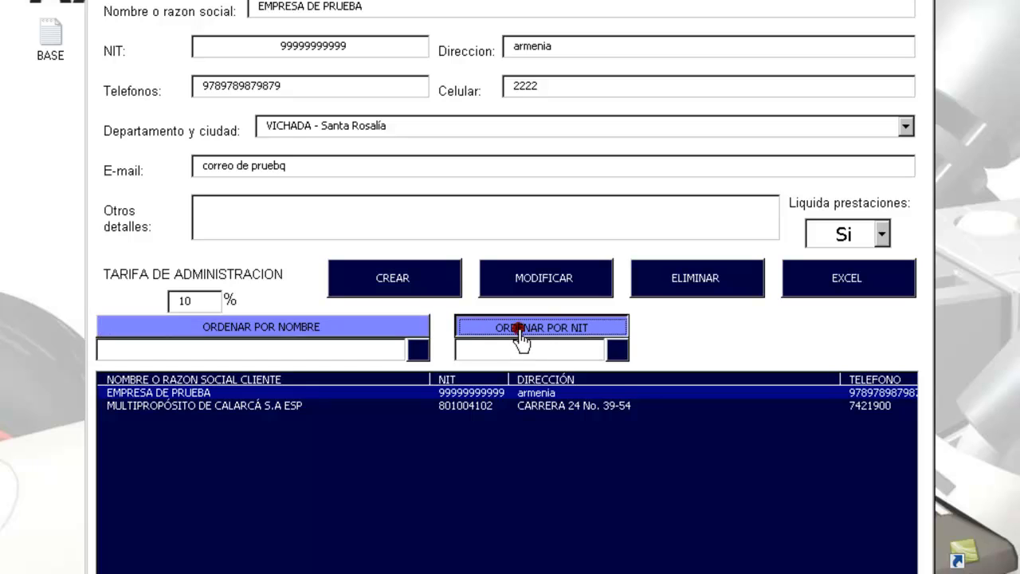
pyautogui.click(374, 335)
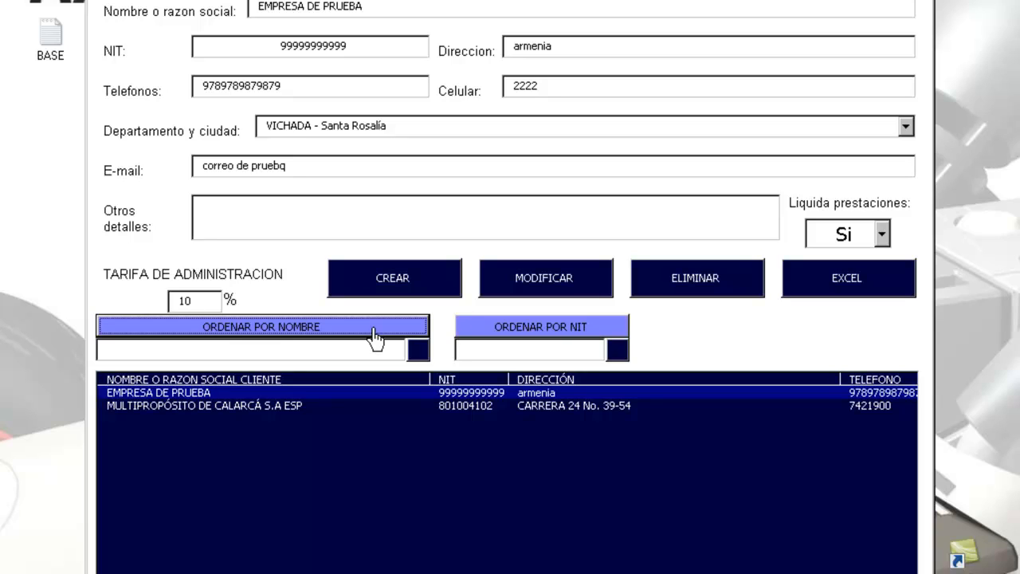
pyautogui.click(343, 406)
pyautogui.click(340, 393)
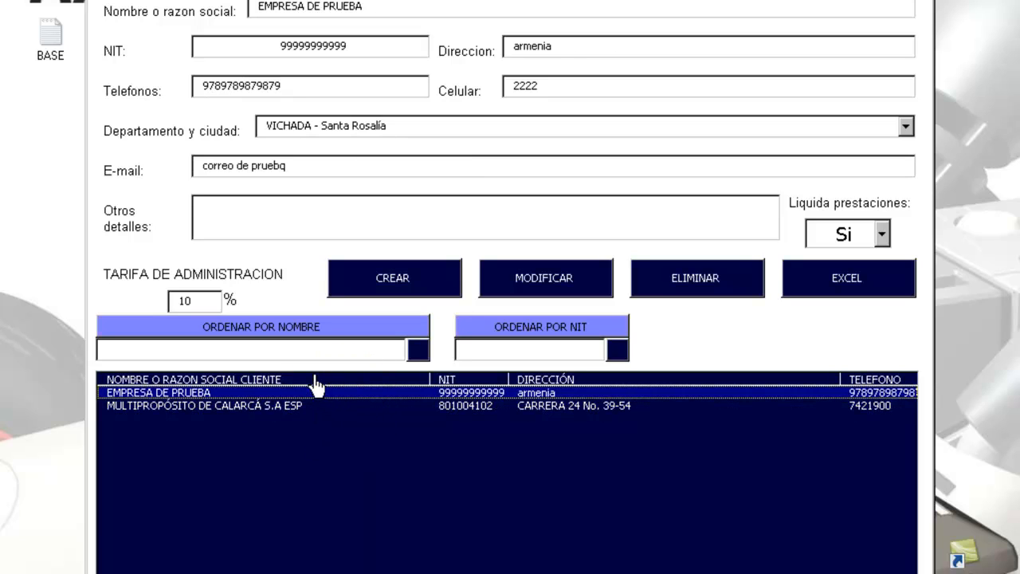
pyautogui.click(302, 350)
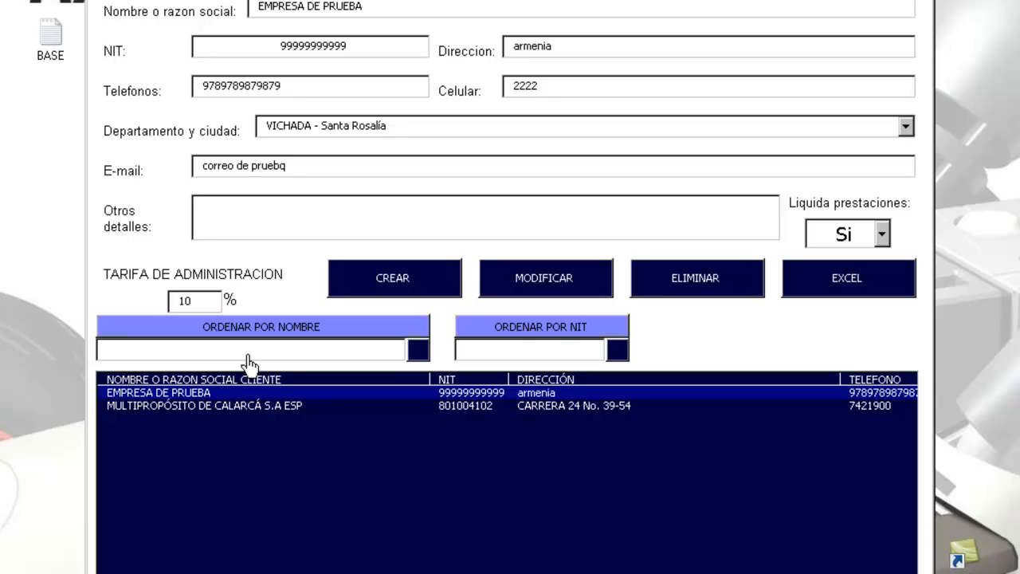
# Step: Try name searches 'mu' and 'de ca', clearing each, and reload EMPRESA DE PRUEBA
pyautogui.write('mu')
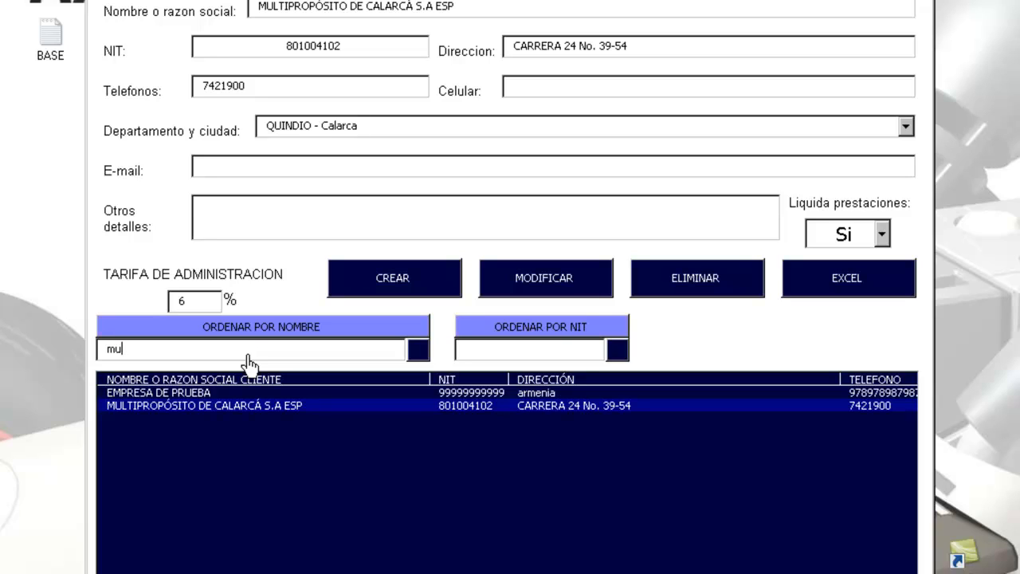
pyautogui.press('BackSpace')
pyautogui.press('BackSpace')
pyautogui.write('de ca')
pyautogui.press('BackSpace')
pyautogui.press('BackSpace')
pyautogui.press('BackSpace')
pyautogui.press('BackSpace')
pyautogui.press('BackSpace')
pyautogui.click(183, 393)
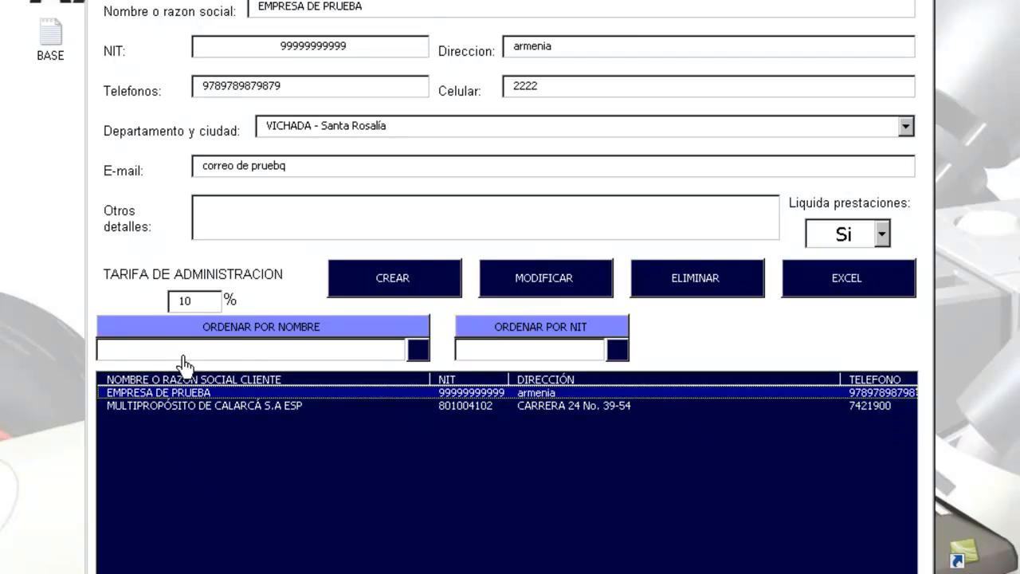
pyautogui.click(182, 351)
# Step: Search by name for 'de vca', bringing up MULTIPROPÓSITO DE CALARCÁ S.A ESP, then select the search text
pyautogui.write('de v')
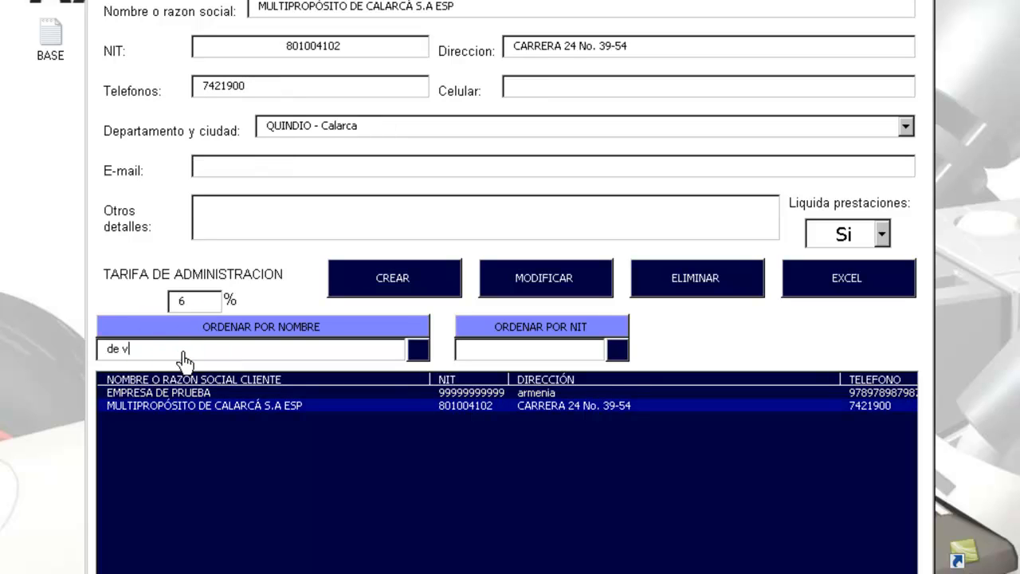
pyautogui.press('BackSpace')
pyautogui.write('ca')
pyautogui.click(175, 413)
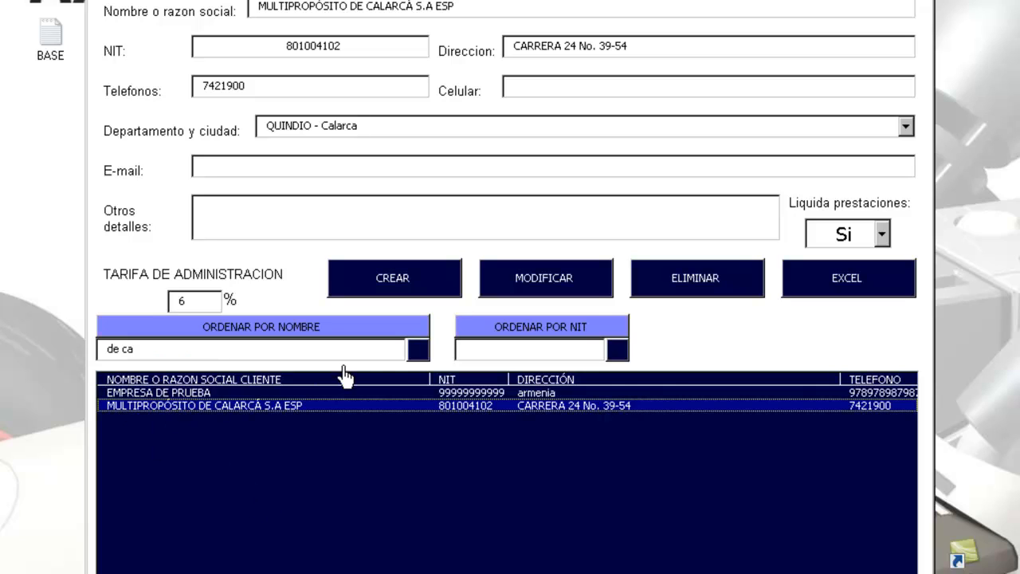
pyautogui.click(415, 351)
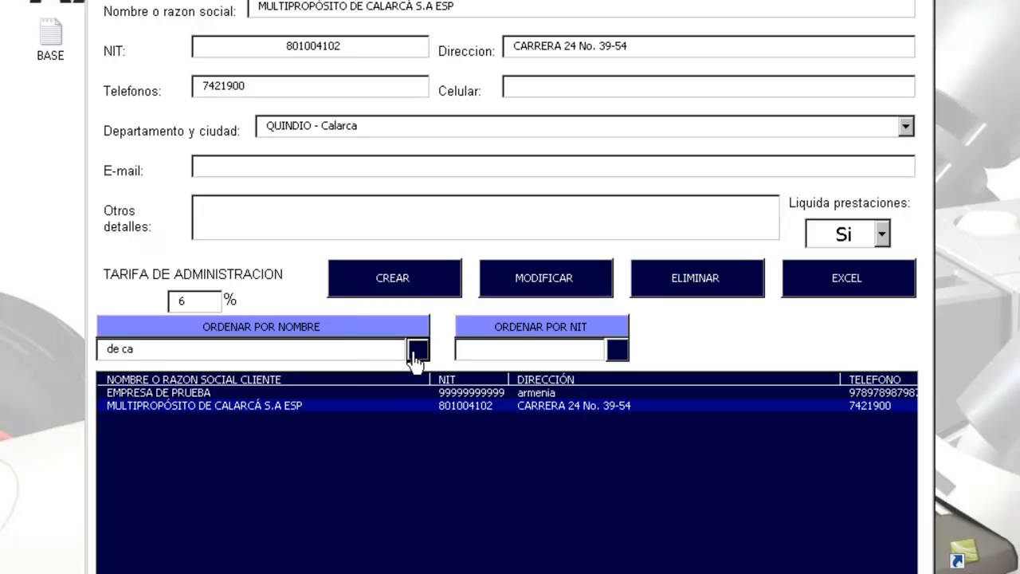
pyautogui.click(414, 351)
pyautogui.click(413, 352)
pyautogui.click(175, 356)
pyautogui.moveTo(176, 356); pyautogui.dragTo(81, 364)
pyautogui.click(484, 351)
pyautogui.write('99999')
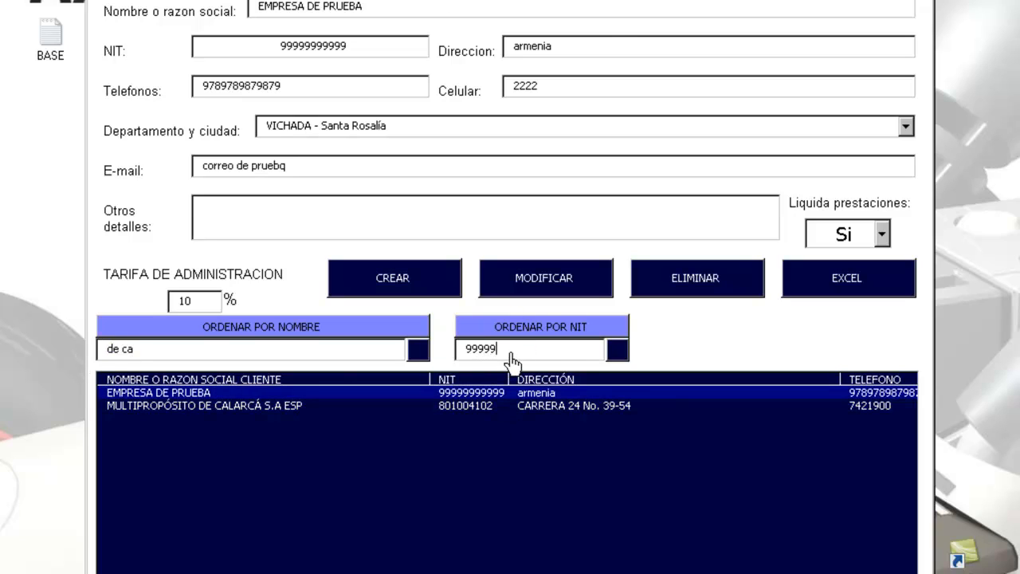
pyautogui.write('9999999')
pyautogui.press('BackSpace')
pyautogui.press('BackSpace')
pyautogui.press('BackSpace')
pyautogui.press('BackSpace')
pyautogui.press('BackSpace')
pyautogui.press('BackSpace')
pyautogui.press('BackSpace')
pyautogui.press('BackSpace')
pyautogui.press('BackSpace')
pyautogui.press('BackSpace')
pyautogui.press('BackSpace')
pyautogui.press('BackSpace')
pyautogui.write('8')
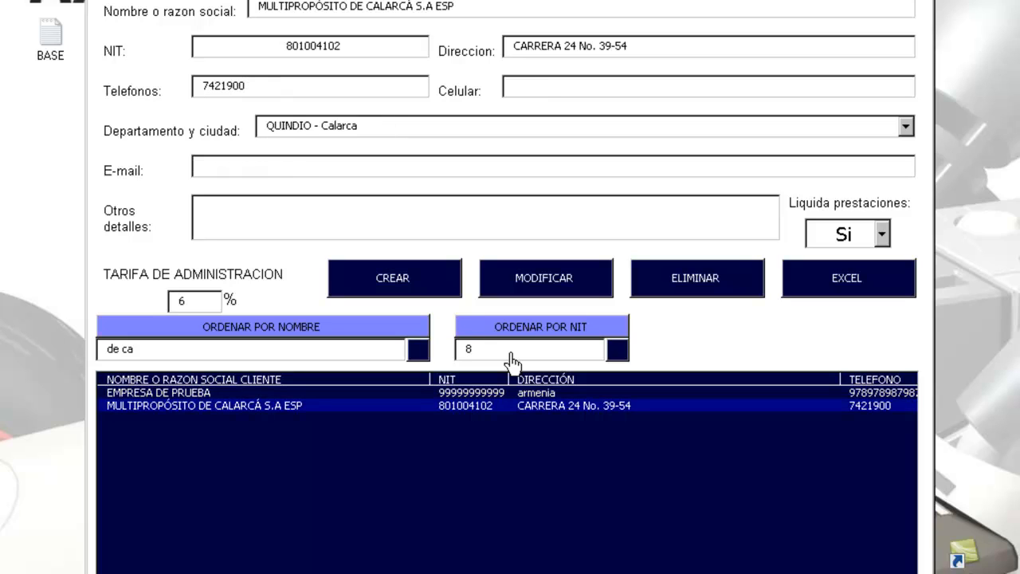
pyautogui.click(498, 407)
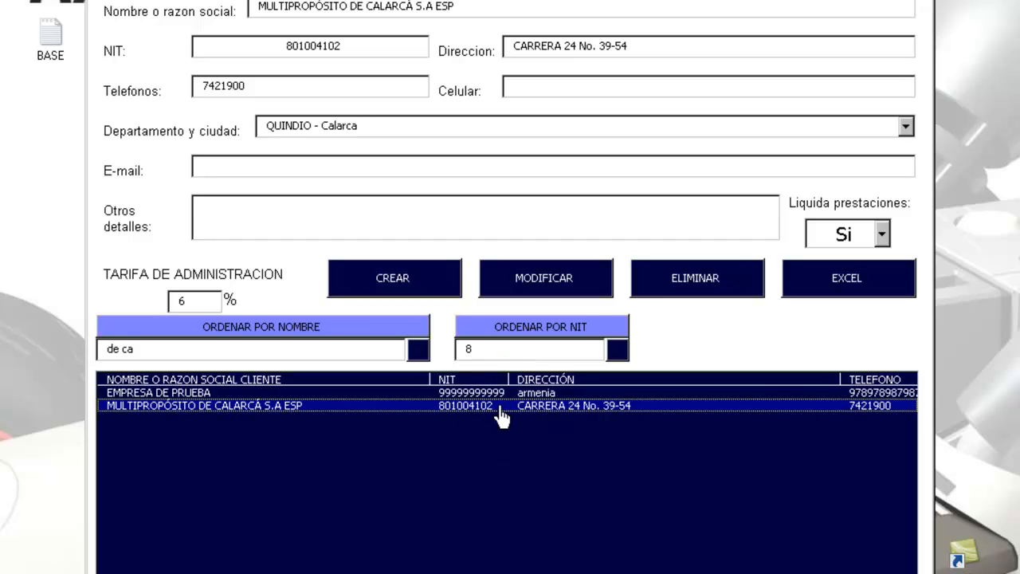
# Step: Search by NIT 801, then close the company form and open GESTION DE DEPARTAMENTOS
pyautogui.click(480, 349)
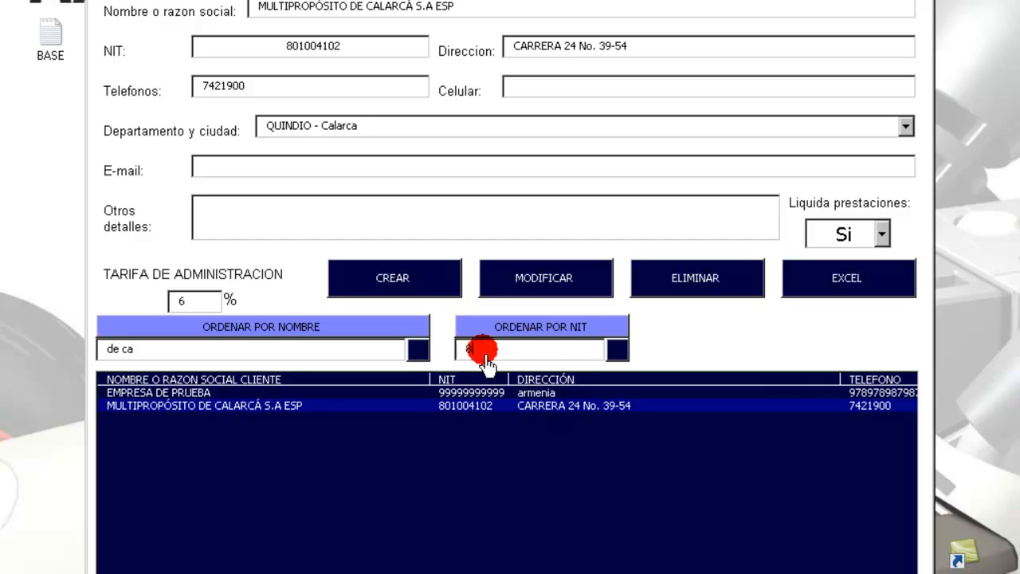
pyautogui.write('801')
pyautogui.click(621, 354)
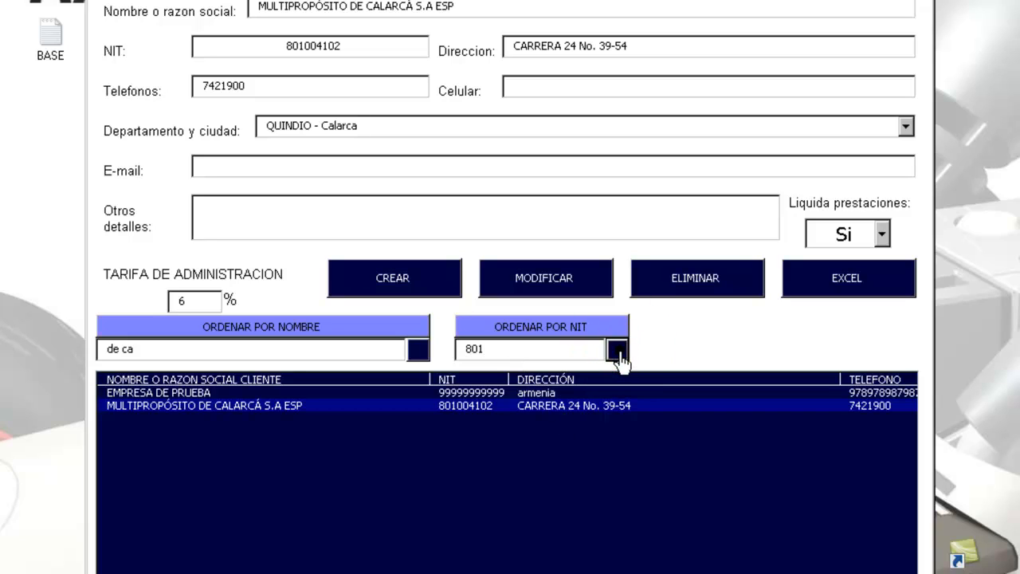
pyautogui.click(580, 349)
pyautogui.click(619, 358)
pyautogui.moveTo(547, 349); pyautogui.dragTo(455, 364)
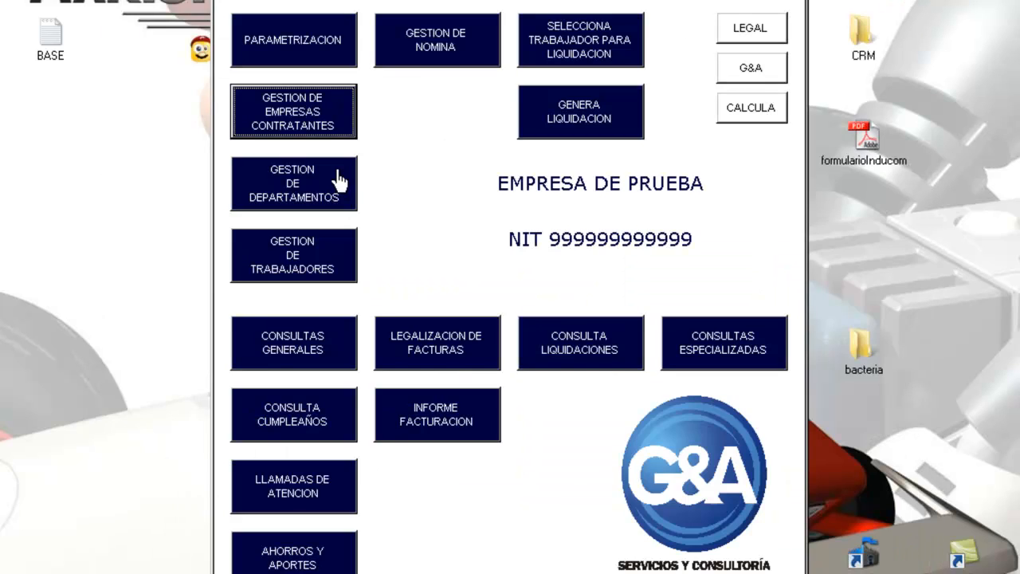
pyautogui.click(319, 193)
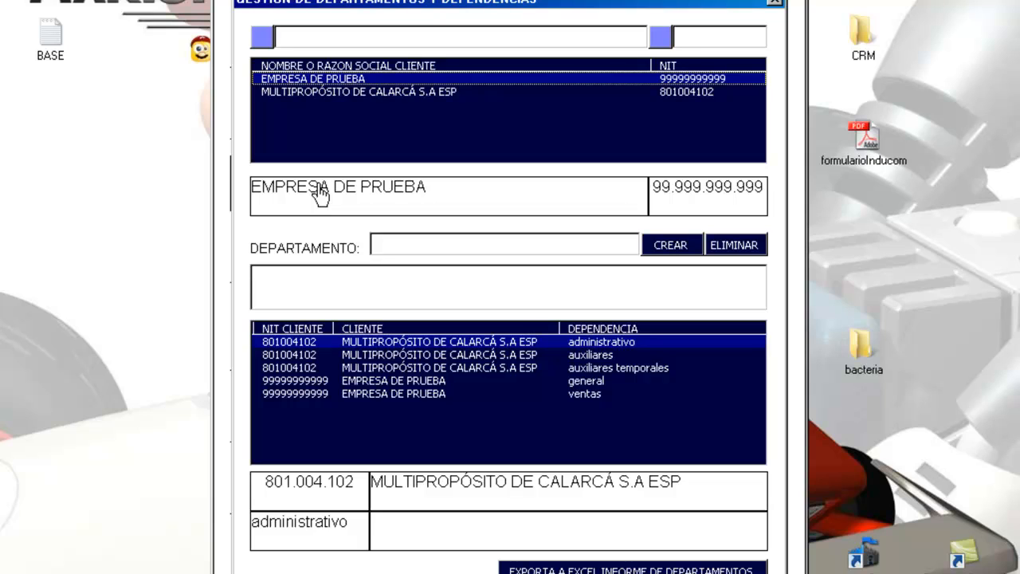
# Step: Create an inventarios department for the client EMPRESA DE PRUEBA
pyautogui.click(327, 92)
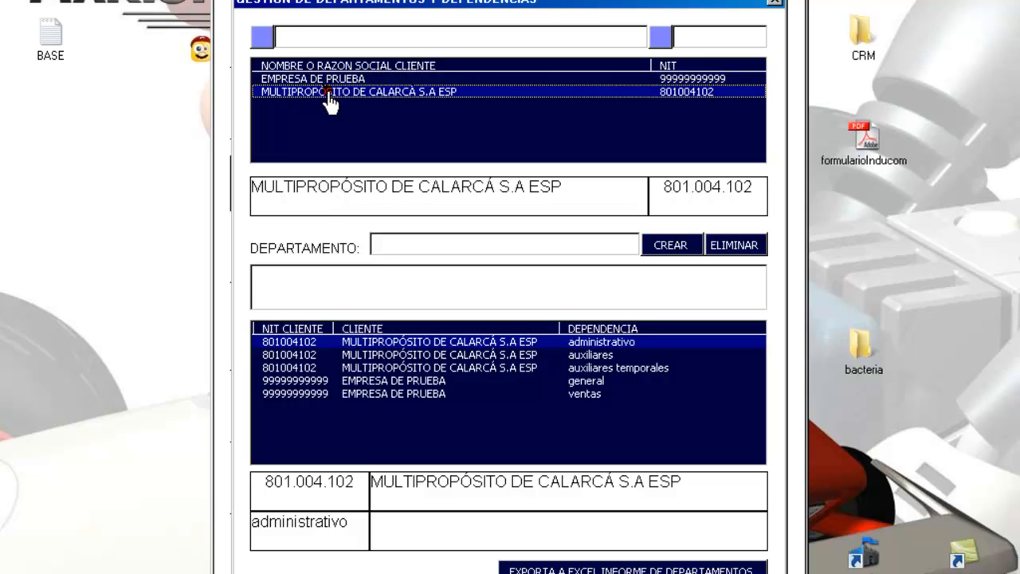
pyautogui.click(323, 80)
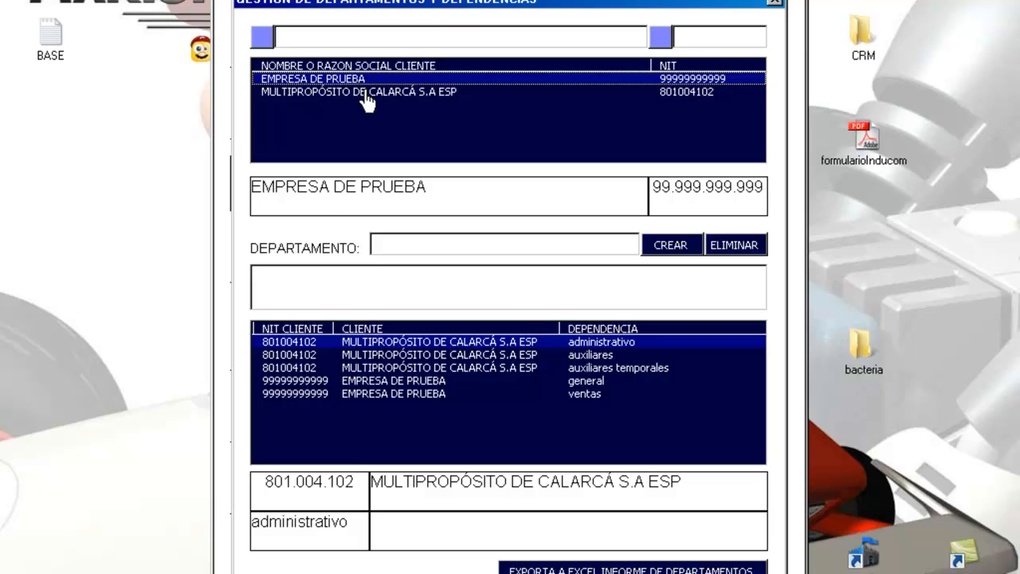
pyautogui.click(365, 94)
pyautogui.click(357, 80)
pyautogui.click(585, 247)
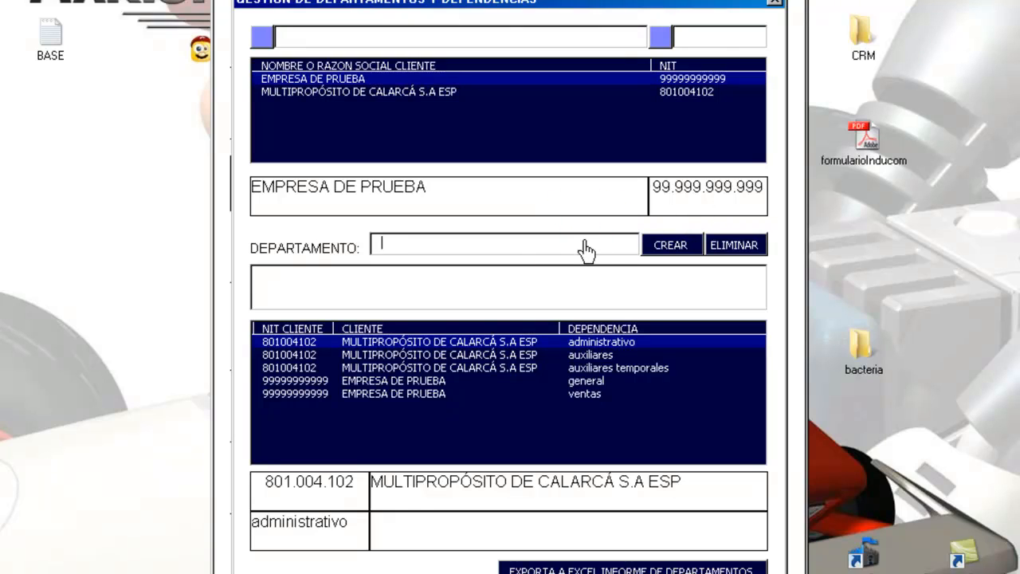
pyautogui.write('inventarios')
pyautogui.click(672, 248)
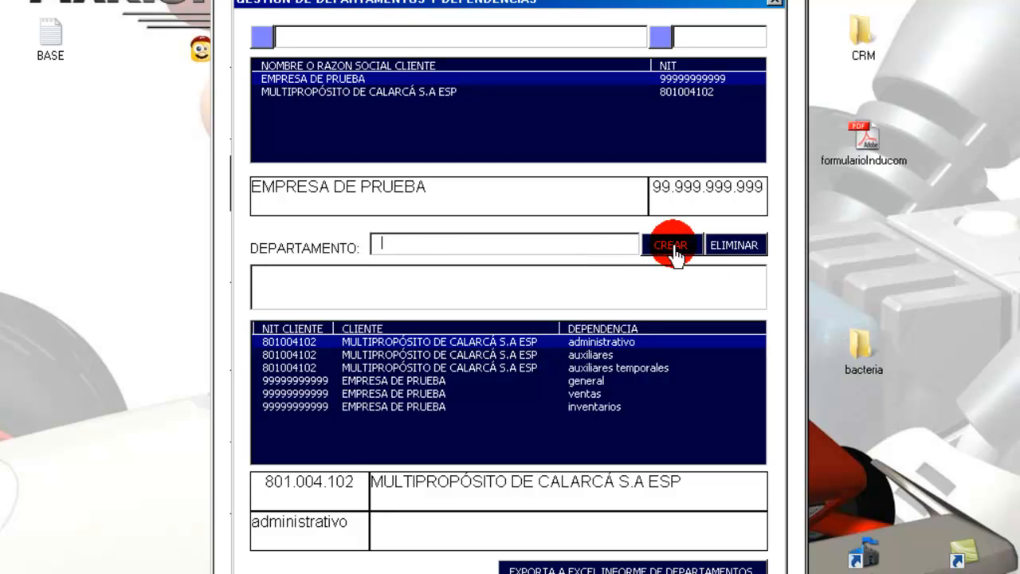
# Step: Browse the department list, then attempt to delete the administrativo department
pyautogui.click(611, 393)
pyautogui.click(483, 369)
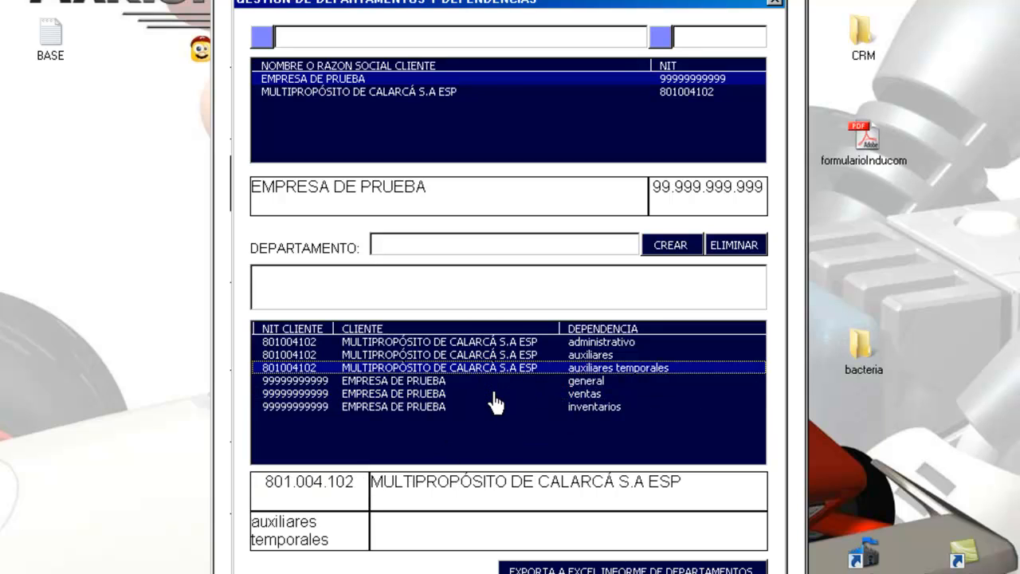
pyautogui.press('Down')
pyautogui.press('Down')
pyautogui.press('Up')
pyautogui.press('Up')
pyautogui.press('Up')
pyautogui.press('Up')
pyautogui.press('Down')
pyautogui.press('Down')
pyautogui.press('Down')
pyautogui.press('Down')
pyautogui.press('Down')
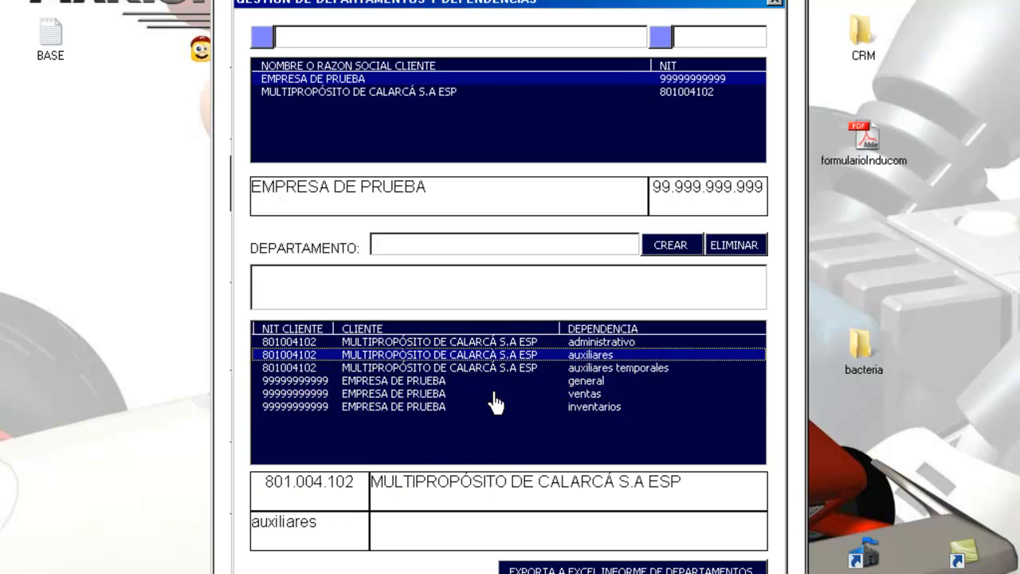
pyautogui.press('Up')
pyautogui.press('Up')
pyautogui.press('Up')
pyautogui.press('Up')
pyautogui.press('Up')
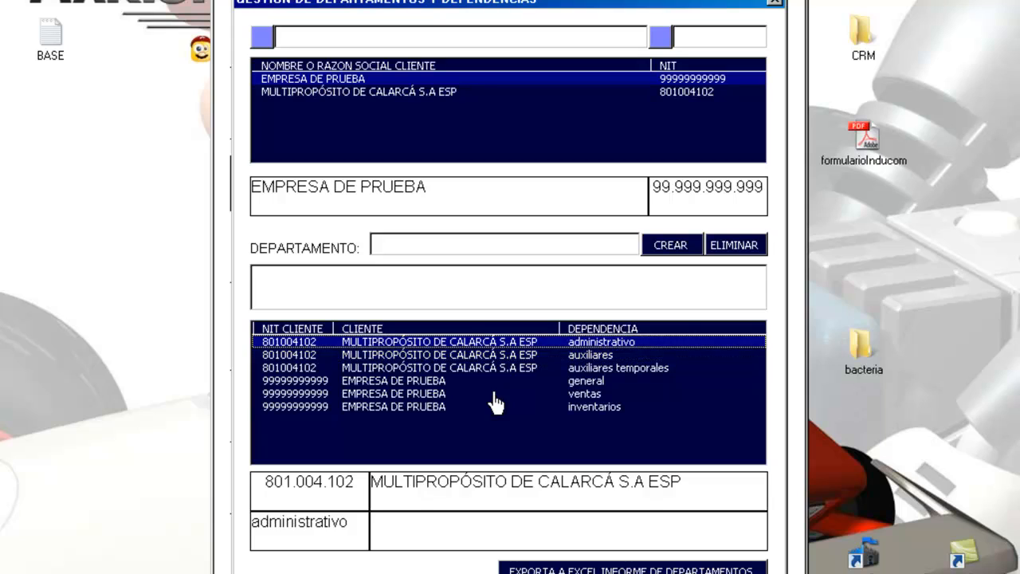
pyautogui.press('Down')
pyautogui.press('Down')
pyautogui.press('Down')
pyautogui.press('Down')
pyautogui.press('Down')
pyautogui.press('Up')
pyautogui.press('Up')
pyautogui.press('Up')
pyautogui.press('Up')
pyautogui.press('Up')
pyautogui.press('Down')
pyautogui.press('Down')
pyautogui.press('Down')
pyautogui.press('Down')
pyautogui.press('Down')
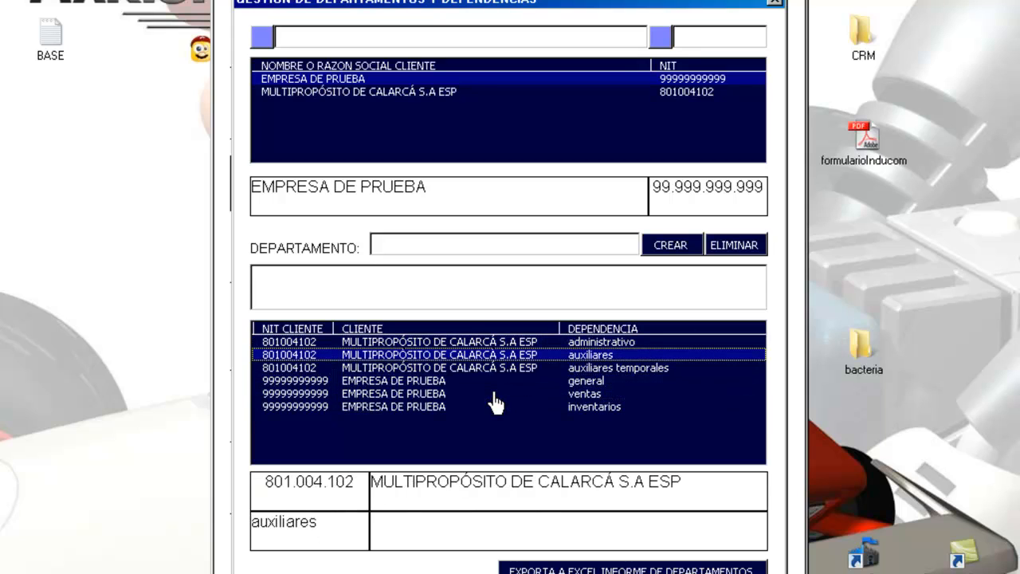
pyautogui.press('Up')
pyautogui.press('Up')
pyautogui.press('Up')
pyautogui.press('Up')
pyautogui.press('Up')
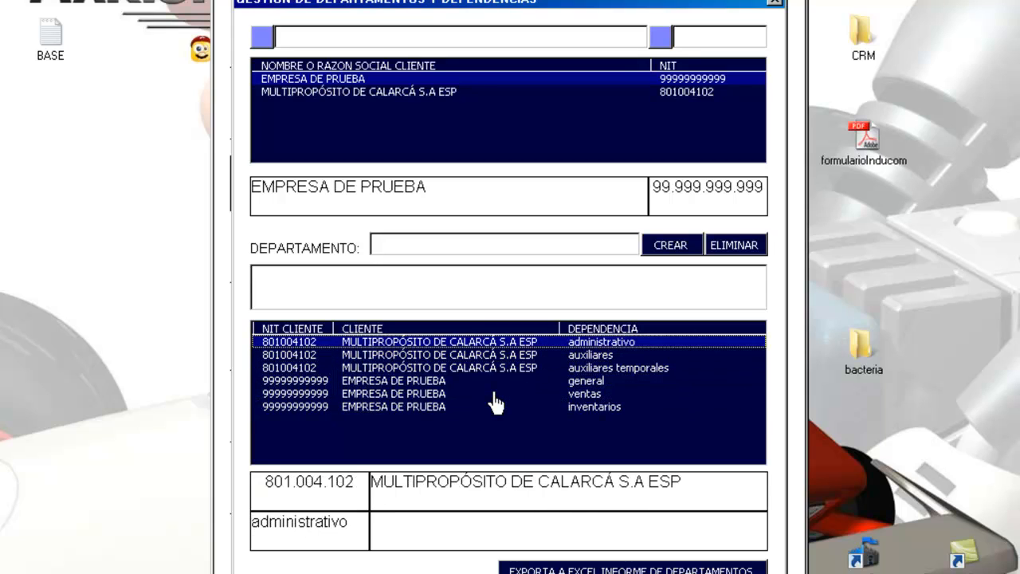
pyautogui.press('Down')
pyautogui.press('Down')
pyautogui.press('Down')
pyautogui.press('Down')
pyautogui.press('Down')
pyautogui.press('Up')
pyautogui.press('Up')
pyautogui.press('Up')
pyautogui.press('Up')
pyautogui.press('Up')
pyautogui.press('Down')
pyautogui.press('Down')
pyautogui.press('Down')
pyautogui.press('Down')
pyautogui.press('Down')
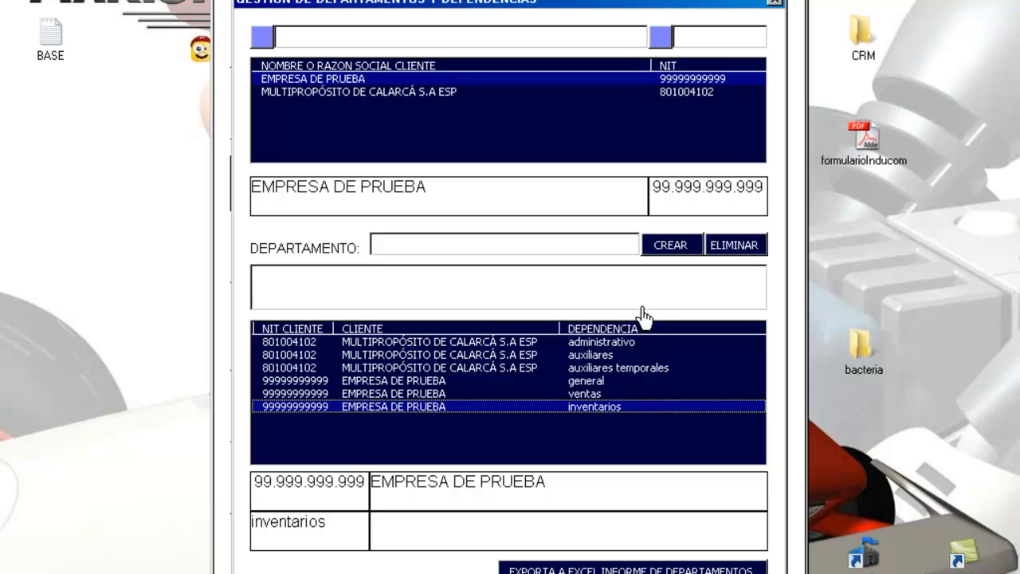
pyautogui.click(432, 360)
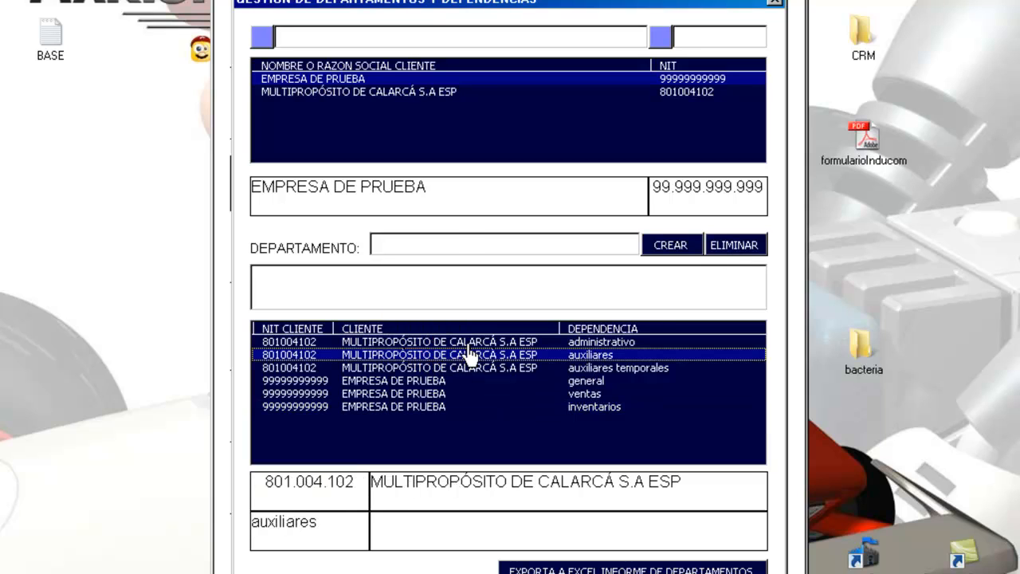
pyautogui.press('Up')
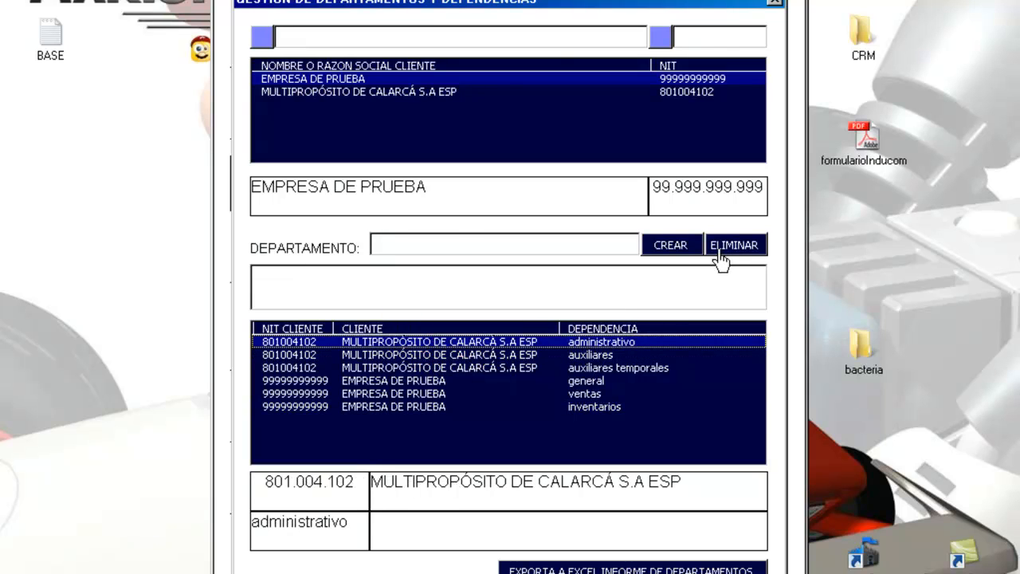
pyautogui.click(721, 253)
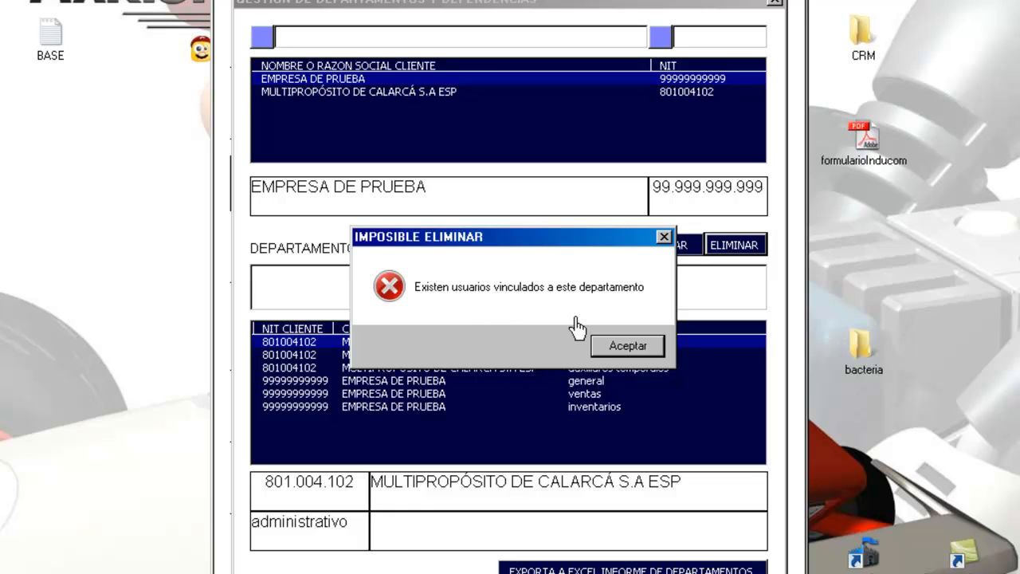
# Step: Dismiss the IMPOSIBLE ELIMINAR warning and delete the inventarios department instead
pyautogui.click(643, 349)
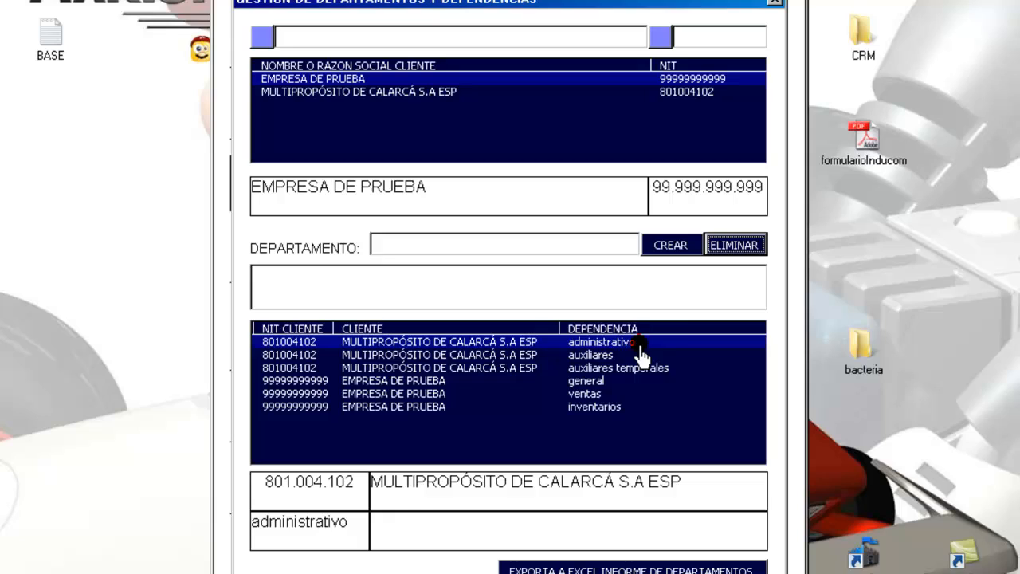
pyautogui.click(542, 408)
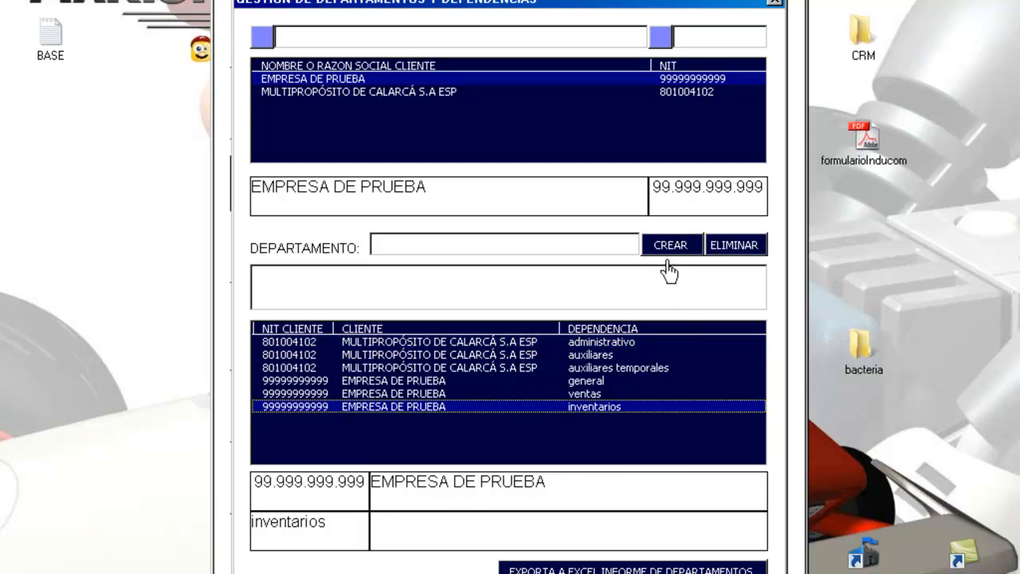
pyautogui.click(727, 244)
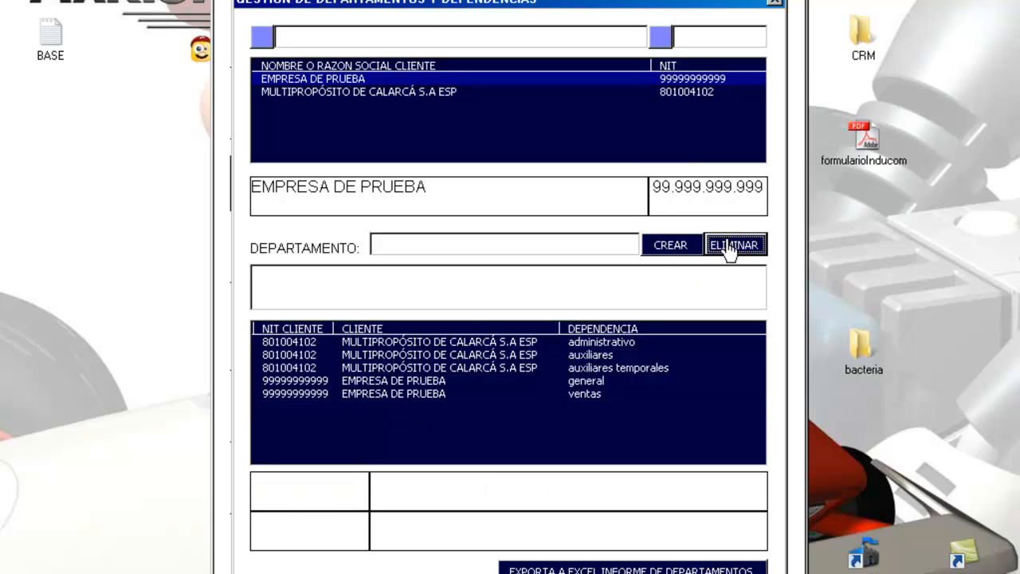
# Step: Review the remaining departments, ending on general
pyautogui.click(587, 398)
pyautogui.press('Up')
pyautogui.press('Up')
pyautogui.press('Up')
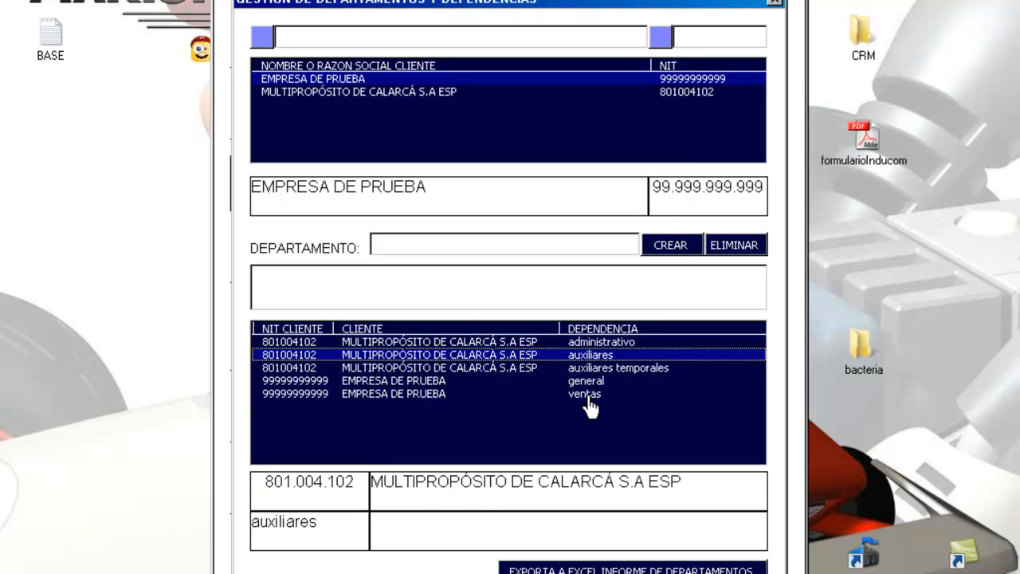
pyautogui.press('Down')
pyautogui.press('Down')
pyautogui.press('Down')
pyautogui.press('Up')
pyautogui.press('Up')
pyautogui.press('Up')
pyautogui.press('Up')
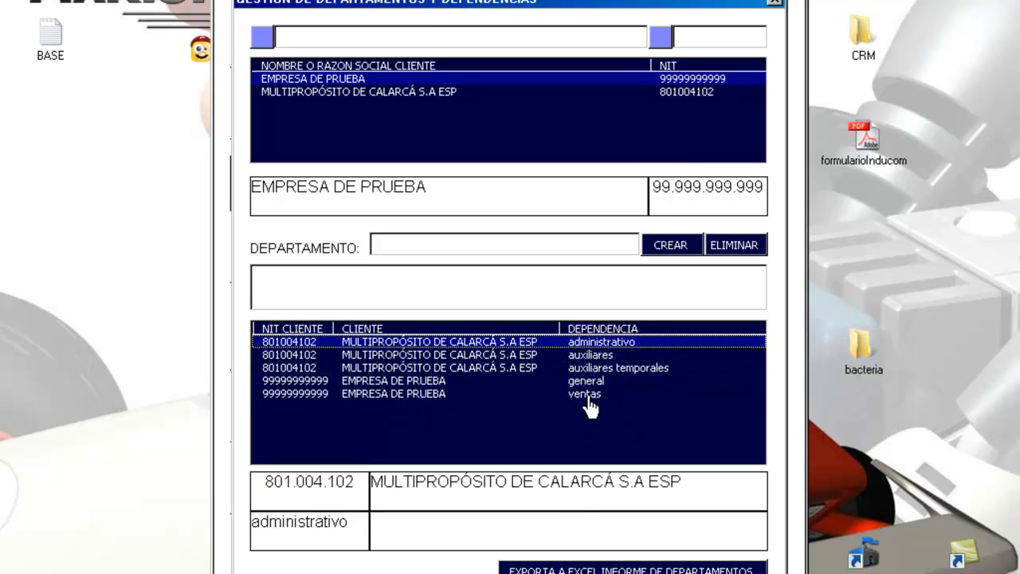
pyautogui.press('Down')
pyautogui.press('Down')
pyautogui.press('Down')
pyautogui.press('Down')
pyautogui.press('Down')
pyautogui.press('Up')
pyautogui.press('Up')
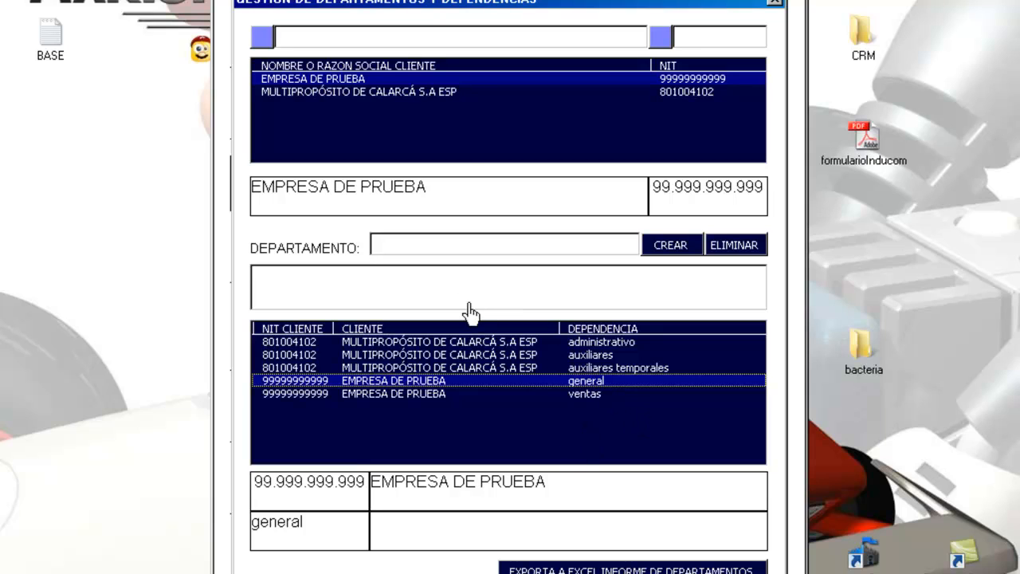
# Step: Select MULTIPROPÓSITO DE CALARCÁ S.A ESP as the client
pyautogui.click(405, 92)
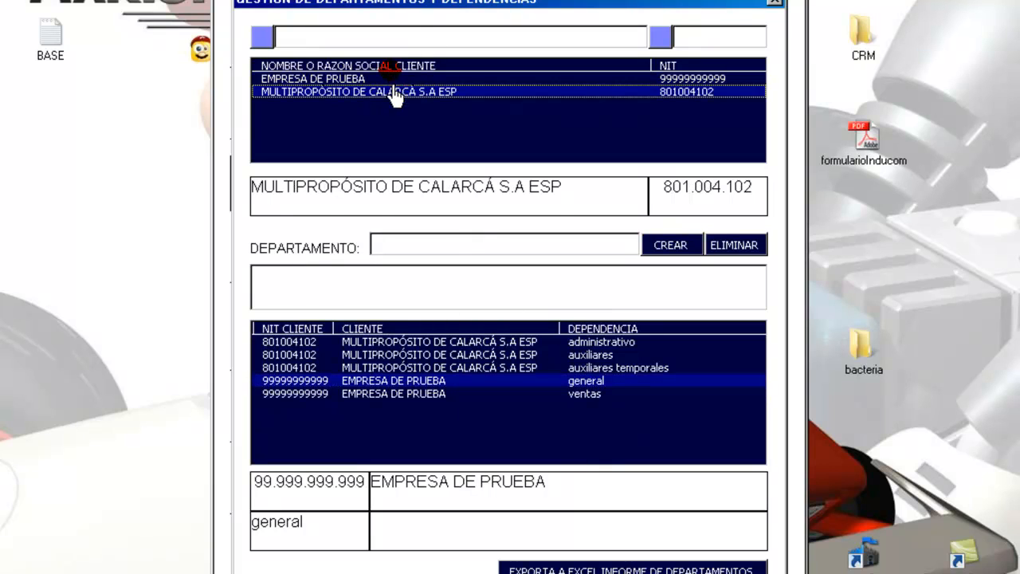
pyautogui.click(392, 79)
pyautogui.click(390, 91)
# Step: Try the name and NIT search boxes, then close the departments window
pyautogui.click(336, 37)
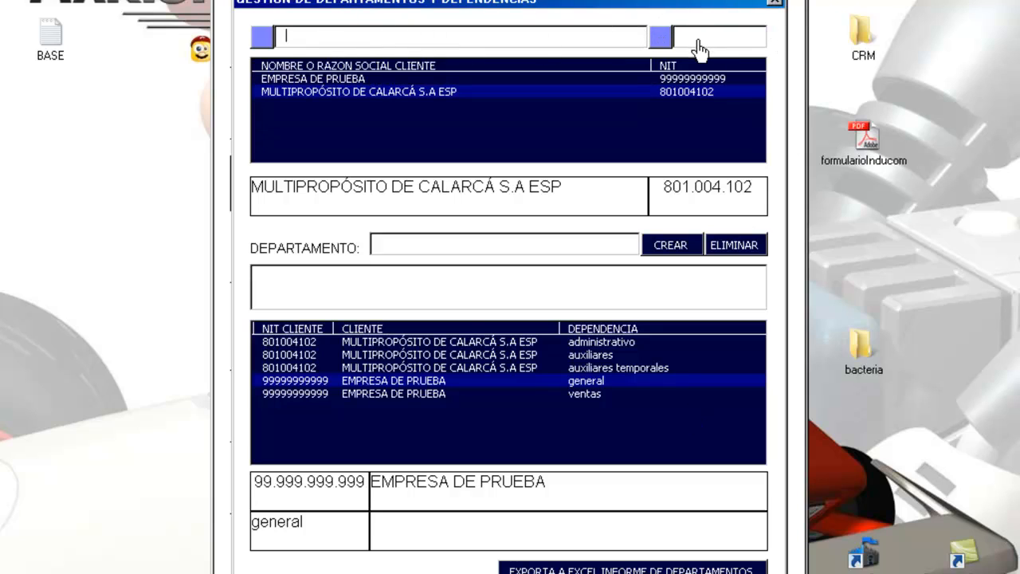
pyautogui.click(490, 35)
pyautogui.click(360, 33)
pyautogui.click(461, 39)
pyautogui.click(555, 37)
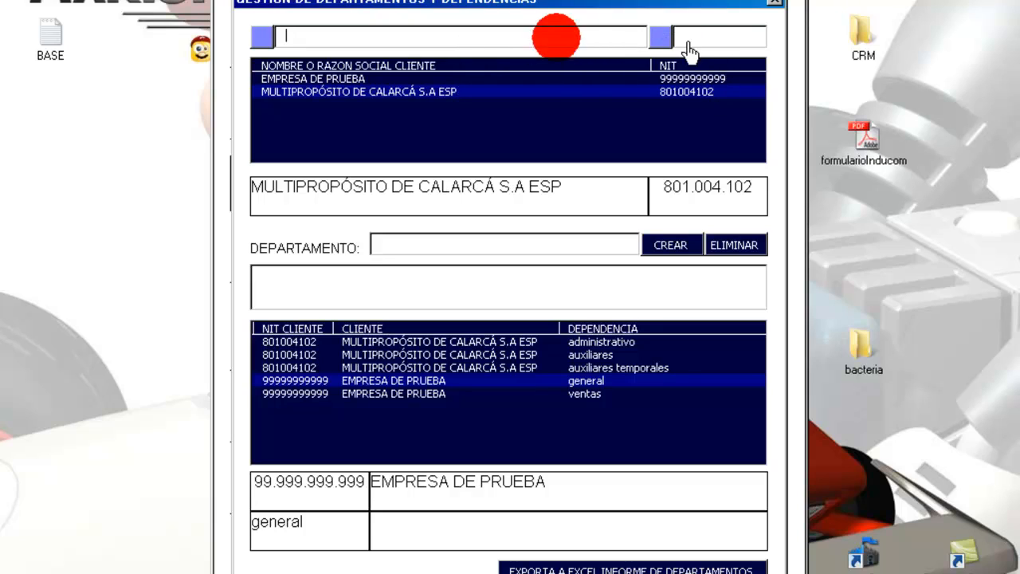
pyautogui.click(714, 40)
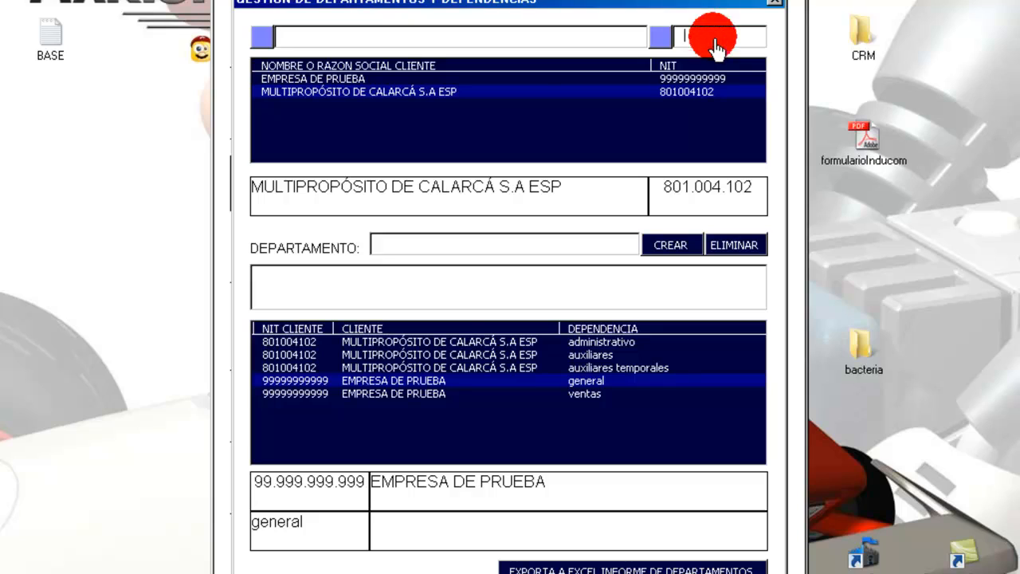
pyautogui.click(624, 38)
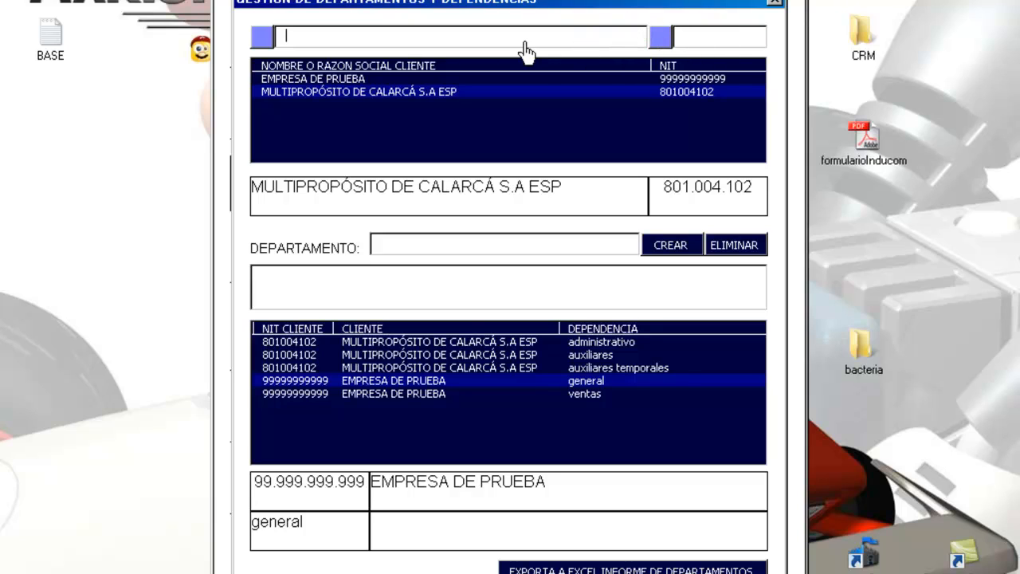
pyautogui.click(774, 3)
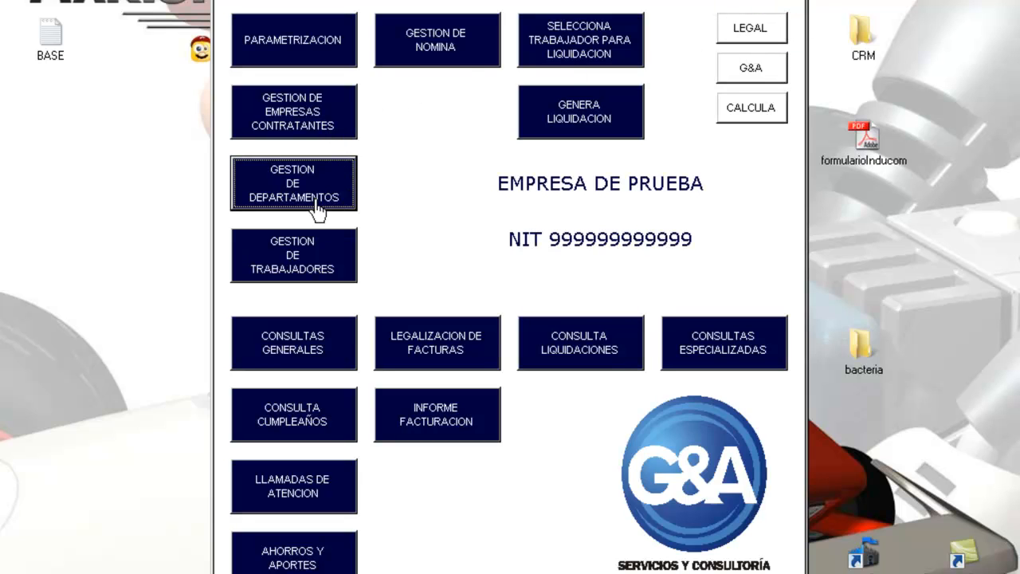
# Step: Open GESTION DE TRABAJADORES and browse the worker records to a ventas worker
pyautogui.click(309, 271)
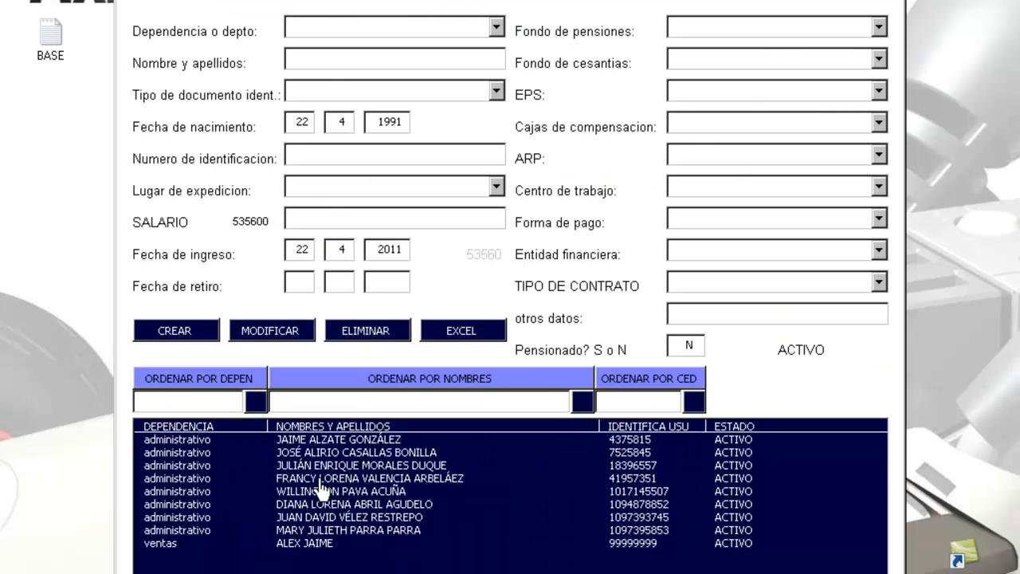
pyautogui.click(320, 480)
pyautogui.press('Down')
pyautogui.press('Down')
pyautogui.press('Down')
pyautogui.press('Down')
pyautogui.press('Down')
pyautogui.press('Up')
pyautogui.press('Up')
pyautogui.press('Up')
pyautogui.press('Up')
pyautogui.press('Up')
pyautogui.press('Up')
pyautogui.press('Up')
pyautogui.press('Up')
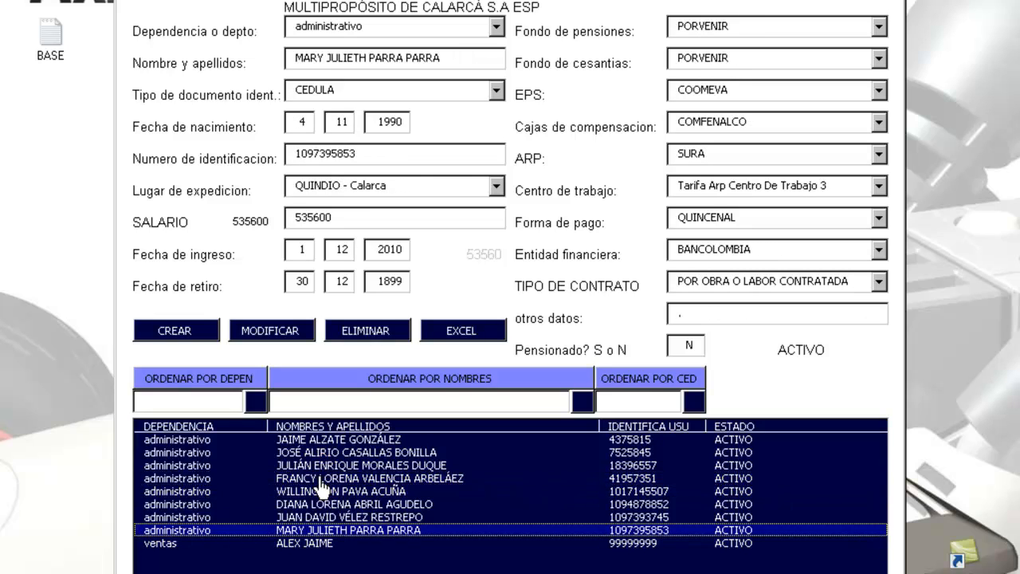
pyautogui.press('Down')
pyautogui.press('Down')
pyautogui.press('Down')
pyautogui.press('Down')
pyautogui.press('Down')
pyautogui.press('Down')
pyautogui.press('Down')
pyautogui.press('Down')
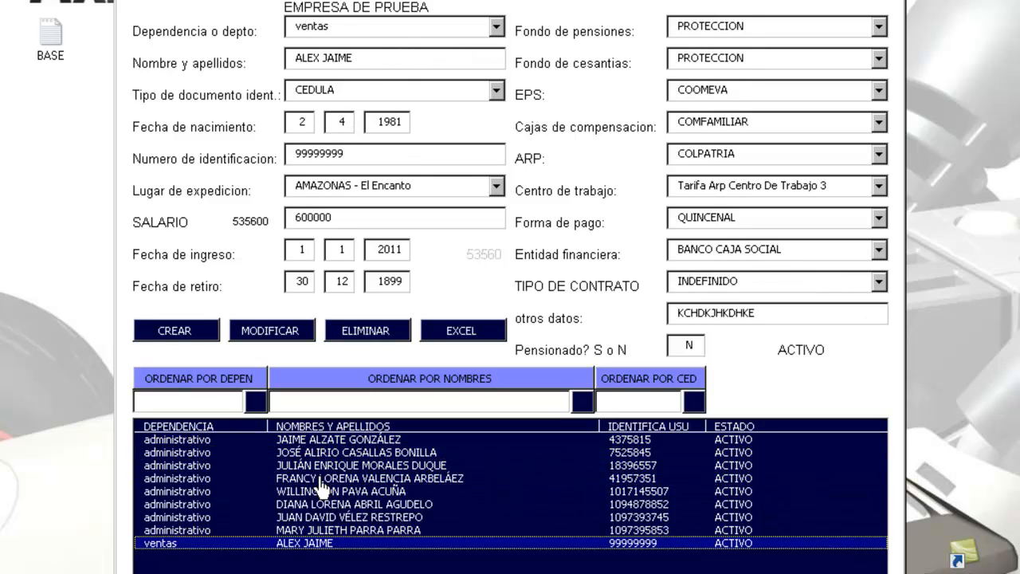
pyautogui.press('Up')
pyautogui.press('Up')
pyautogui.press('Up')
pyautogui.press('Up')
pyautogui.press('Up')
pyautogui.press('Up')
pyautogui.press('Up')
pyautogui.press('Up')
pyautogui.press('Down')
pyautogui.press('Down')
pyautogui.press('Down')
pyautogui.press('Down')
pyautogui.press('Down')
pyautogui.press('Down')
pyautogui.press('Down')
pyautogui.press('Down')
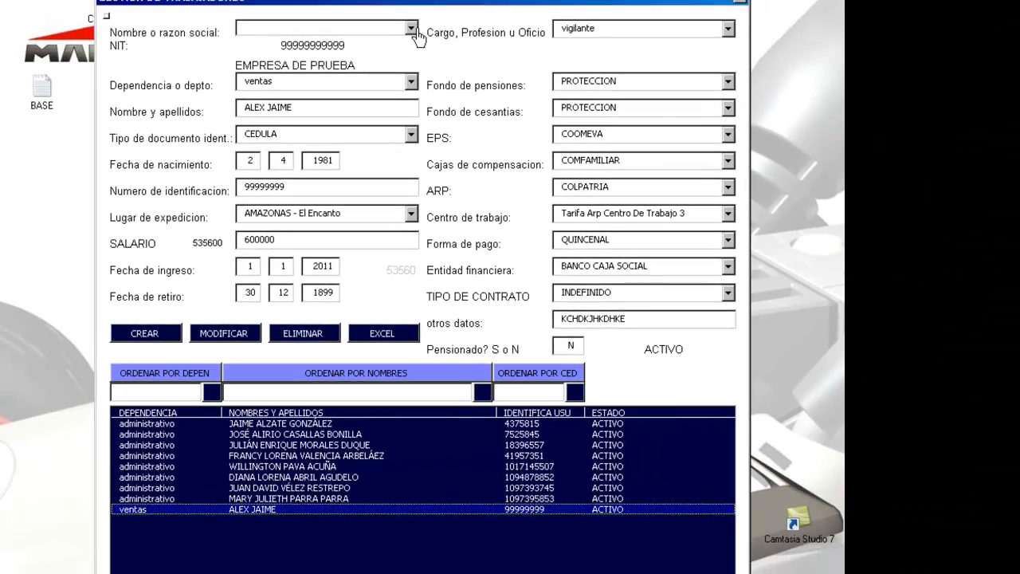
# Step: Set company EMPRESA DE PRUEBA and department ventas, and edit the worker's full name
pyautogui.click(412, 27)
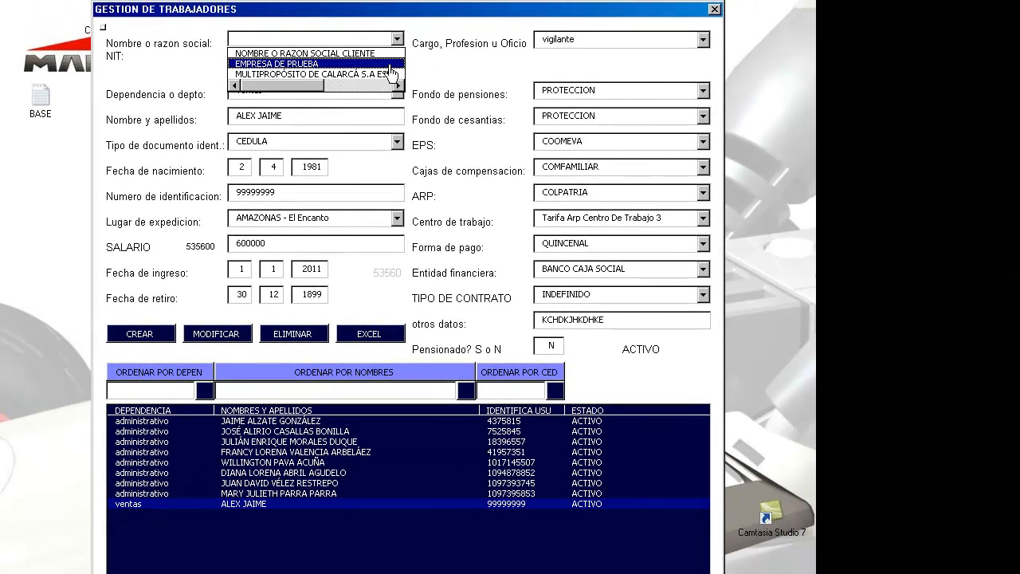
pyautogui.click(339, 66)
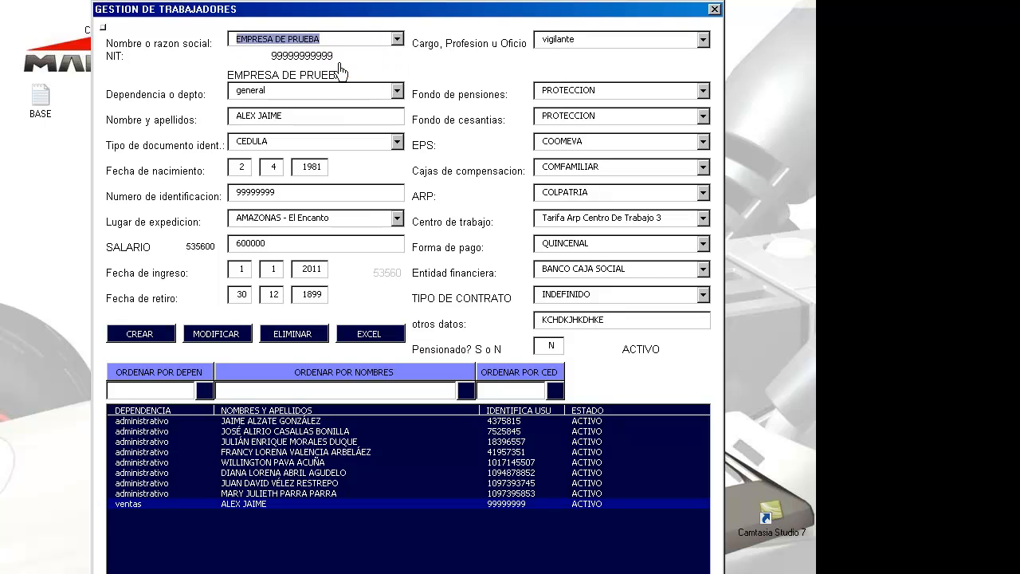
pyautogui.click(396, 90)
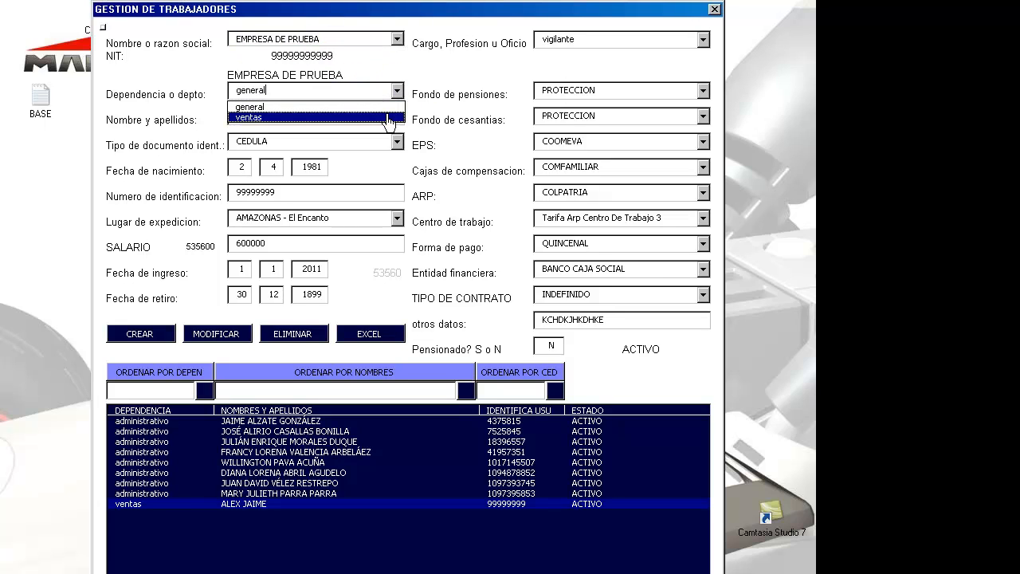
pyautogui.click(389, 117)
pyautogui.click(378, 124)
pyautogui.press('BackSpace')
pyautogui.press('BackSpace')
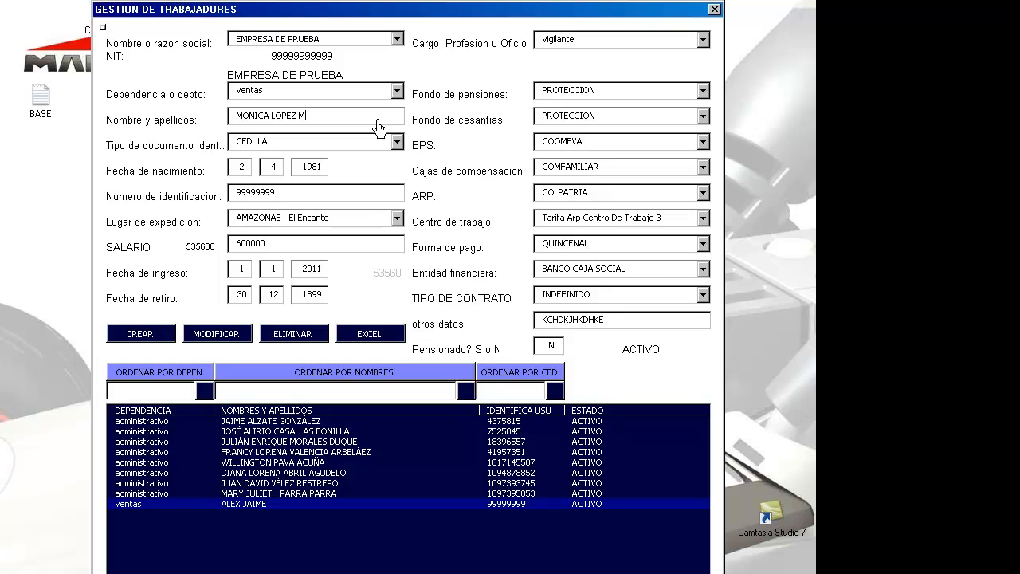
# Step: Keep the document type on CEDULA
pyautogui.press('Tab')
pyautogui.hotkey('alt', 'Down')
pyautogui.press('Down')
pyautogui.press('Down')
pyautogui.press('Up')
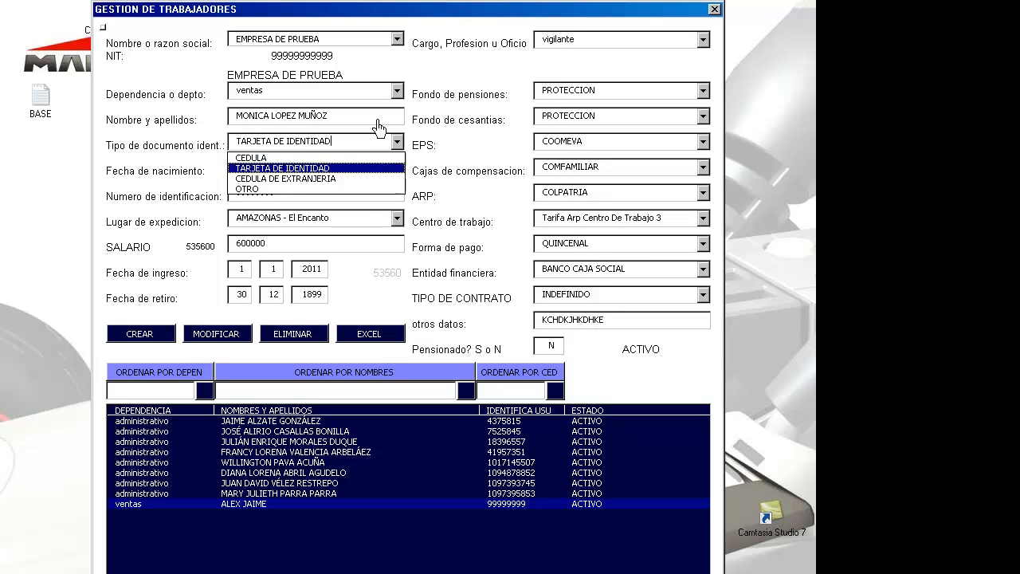
pyautogui.press('Up')
pyautogui.press('Down')
pyautogui.press('Up')
pyautogui.press('Return')
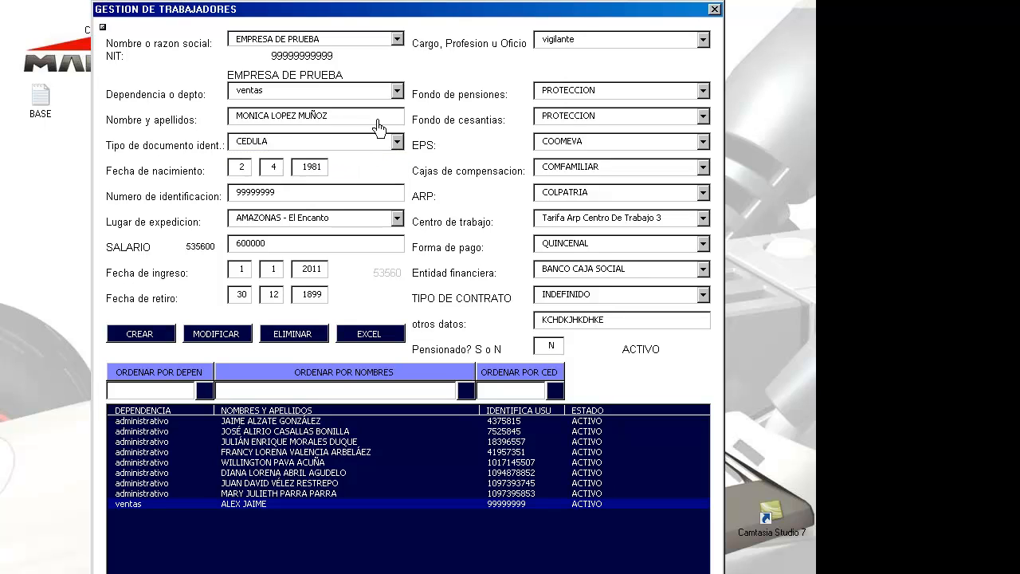
pyautogui.press('Tab')
pyautogui.press('Tab')
pyautogui.press('Tab')
pyautogui.press('Tab')
# Step: Set birth month 4 and enter the new worker's identification number
pyautogui.click(274, 168)
pyautogui.write('4')
pyautogui.click(321, 168)
pyautogui.click(293, 201)
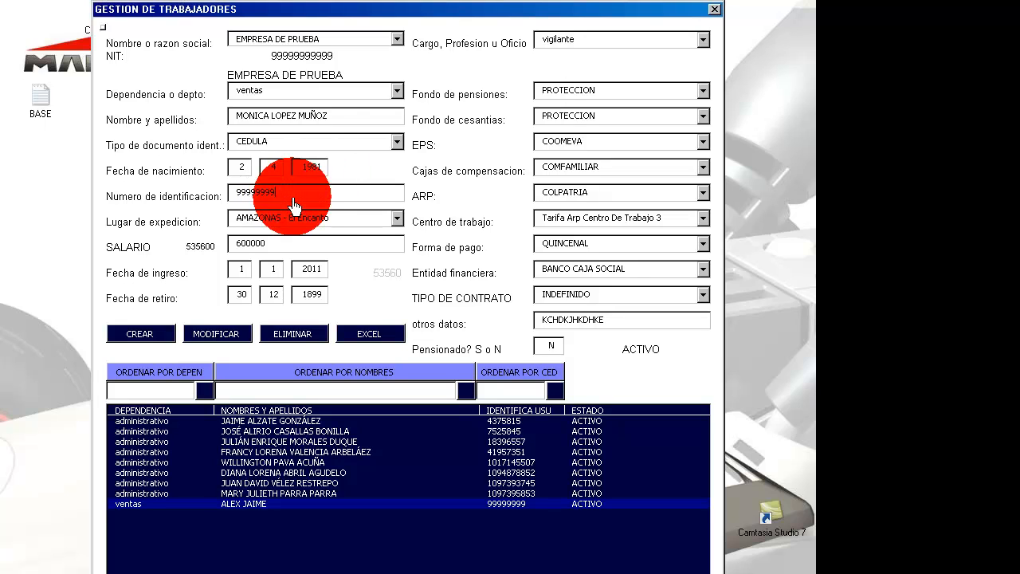
pyautogui.write('222222222')
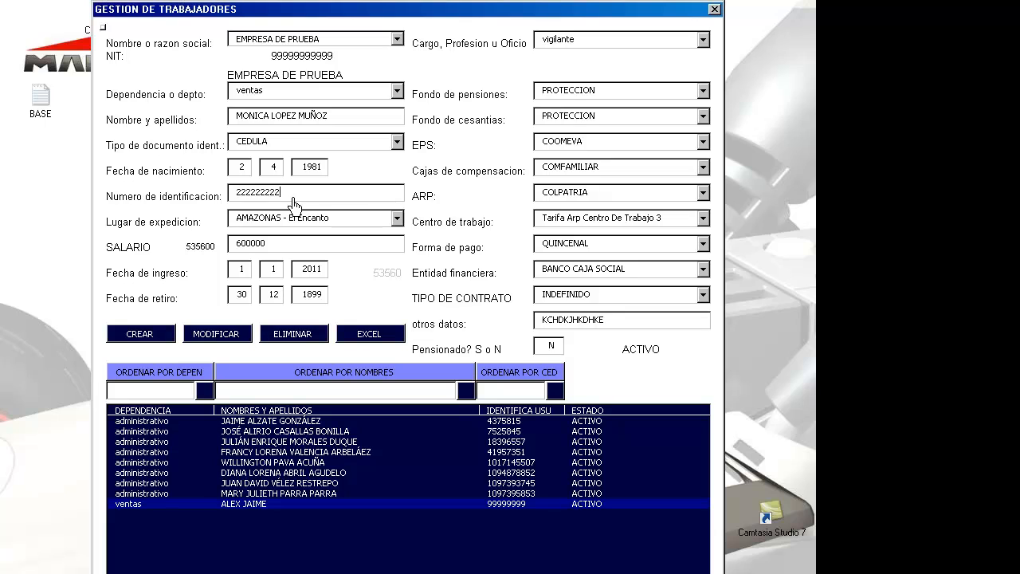
pyautogui.write('2222')
pyautogui.press('Tab')
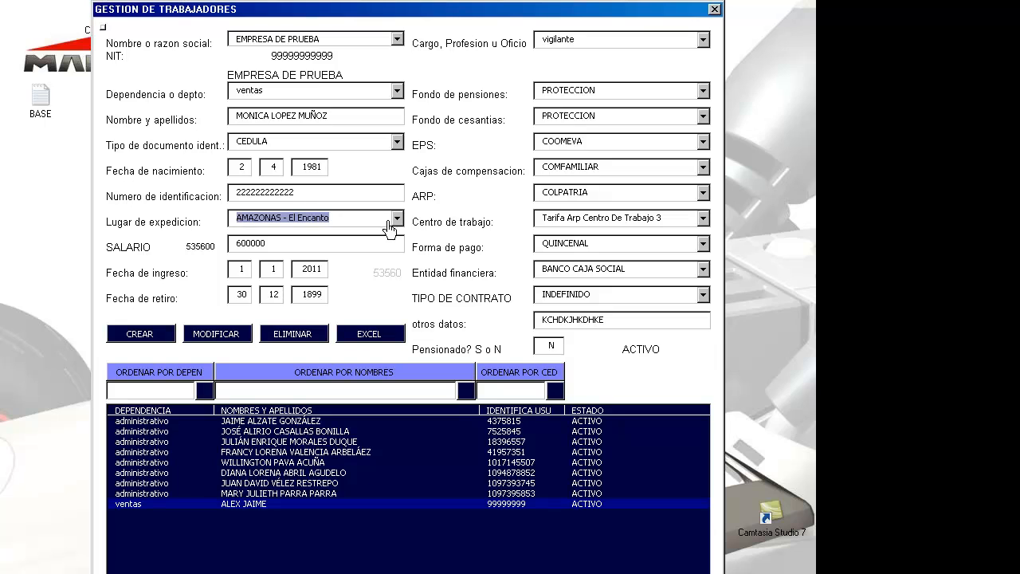
# Step: Set the place of issue to NARIÑO - Chachagüí
pyautogui.click(397, 218)
pyautogui.press('Down')
pyautogui.press('Down')
pyautogui.press('Down')
pyautogui.press('Down')
pyautogui.press('Down')
pyautogui.press('Down')
pyautogui.press('Down')
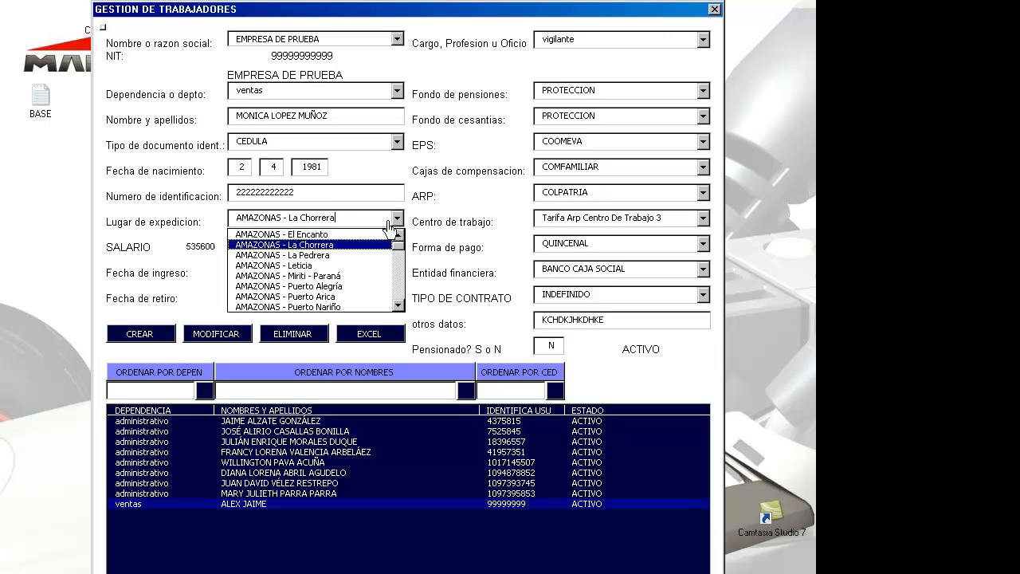
pyautogui.press('Down')
pyautogui.press('Down')
pyautogui.press('Down')
pyautogui.press('Down')
pyautogui.press('Down')
pyautogui.press('Down')
pyautogui.press('Down')
pyautogui.press('Down')
pyautogui.press('Down')
pyautogui.press('Down')
pyautogui.press('Down')
pyautogui.press('Down')
pyautogui.press('Down')
pyautogui.press('Down')
pyautogui.press('Down')
pyautogui.press('Down')
pyautogui.press('Down')
pyautogui.press('Down')
pyautogui.press('Down')
pyautogui.press('Down')
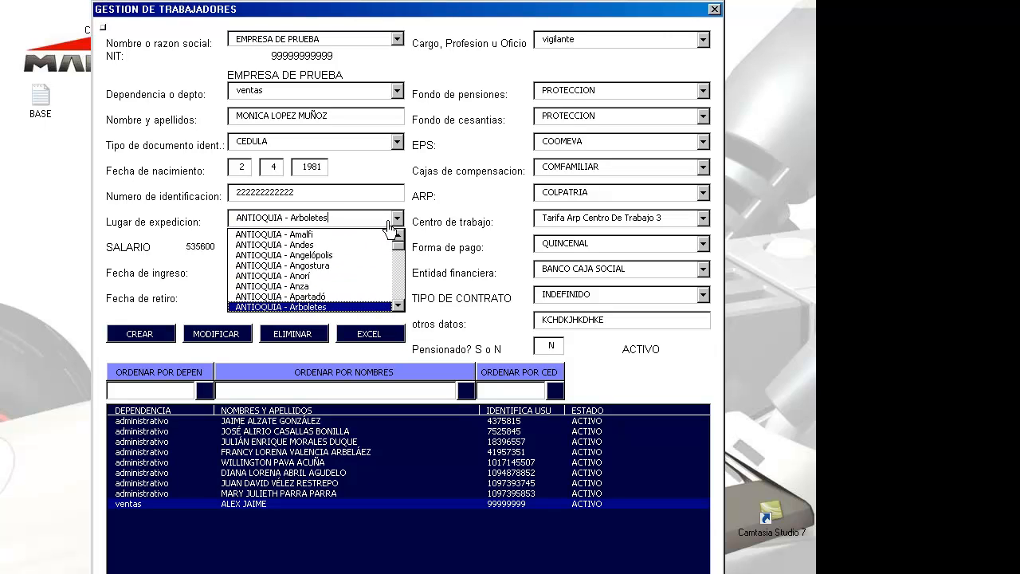
pyautogui.press('Down')
pyautogui.press('Down')
pyautogui.press('Down')
pyautogui.press('Down')
pyautogui.press('Down')
pyautogui.press('Down')
pyautogui.press('Down')
pyautogui.press('Down')
pyautogui.press('Down')
pyautogui.press('Down')
pyautogui.press('Down')
pyautogui.press('Down')
pyautogui.press('Down')
pyautogui.press('Down')
pyautogui.press('Down')
pyautogui.press('Down')
pyautogui.press('Down')
pyautogui.press('Down')
pyautogui.press('Down')
pyautogui.press('Down')
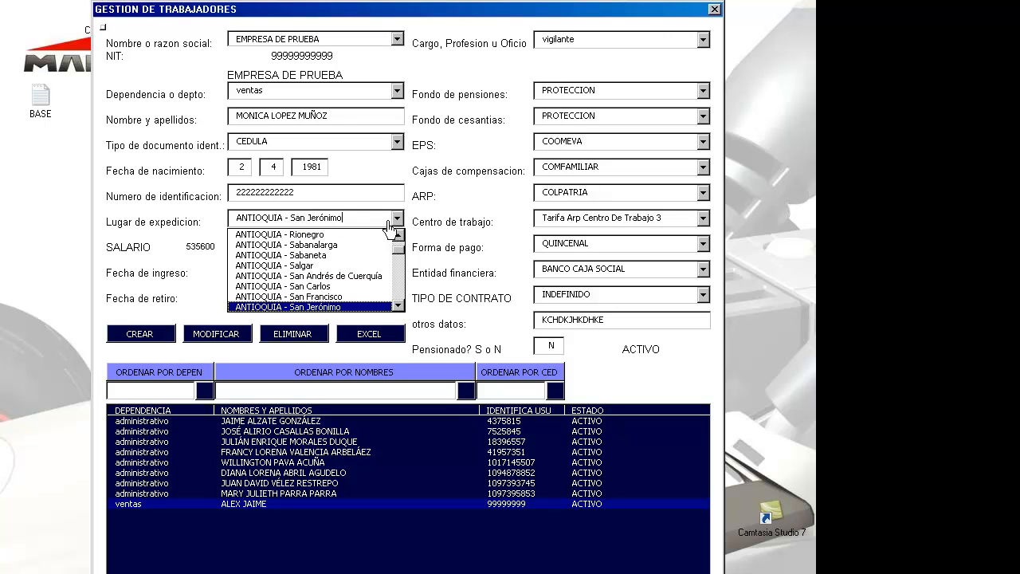
pyautogui.press('Down')
pyautogui.press('Down')
pyautogui.press('Down')
pyautogui.press('Down')
pyautogui.press('Down')
pyautogui.press('Down')
pyautogui.press('Down')
pyautogui.press('Down')
pyautogui.press('Down')
pyautogui.press('Down')
pyautogui.press('Down')
pyautogui.press('Down')
pyautogui.press('Down')
pyautogui.press('Down')
pyautogui.press('Down')
pyautogui.press('Down')
pyautogui.press('Down')
pyautogui.press('Down')
pyautogui.press('Down')
pyautogui.press('Down')
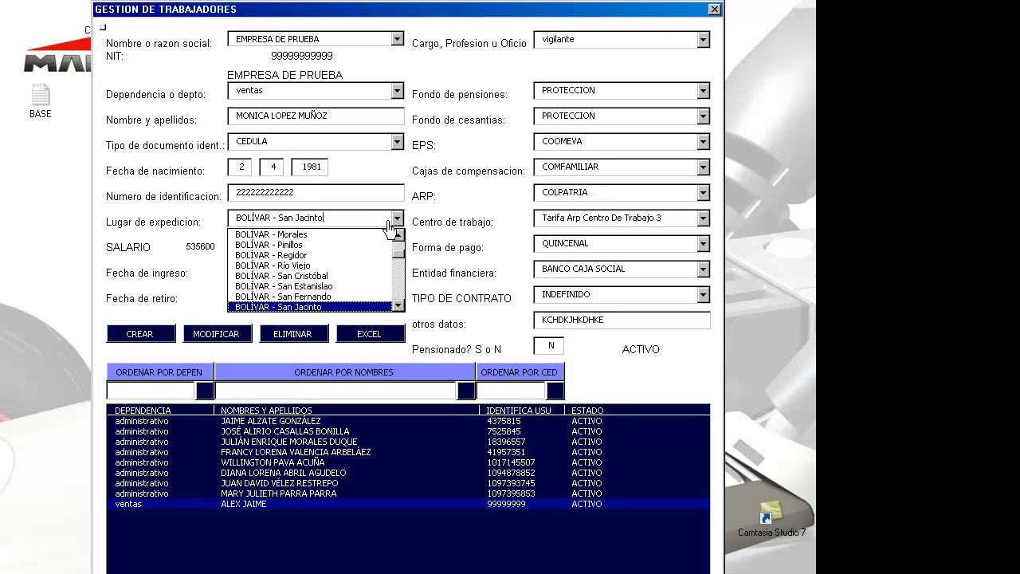
pyautogui.press('pagedown')
pyautogui.press('pagedown')
pyautogui.press('pagedown')
pyautogui.press('pagedown')
pyautogui.press('pagedown')
pyautogui.press('pagedown')
pyautogui.press('pagedown')
pyautogui.press('pagedown')
pyautogui.press('pagedown')
pyautogui.press('pagedown')
pyautogui.press('pagedown')
pyautogui.press('pagedown')
pyautogui.press('pagedown')
pyautogui.press('pagedown')
pyautogui.press('pagedown')
pyautogui.press('pagedown')
pyautogui.press('pagedown')
pyautogui.press('pagedown')
pyautogui.press('pagedown')
pyautogui.press('pagedown')
pyautogui.press('Up')
pyautogui.press('Up')
pyautogui.press('Up')
pyautogui.press('Up')
pyautogui.press('Up')
pyautogui.press('Up')
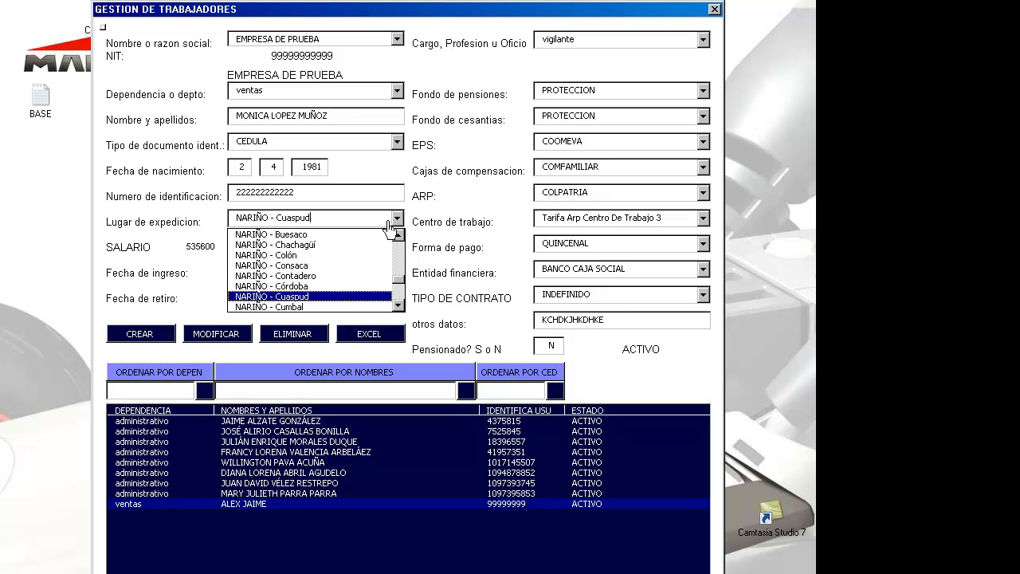
pyautogui.press('Return')
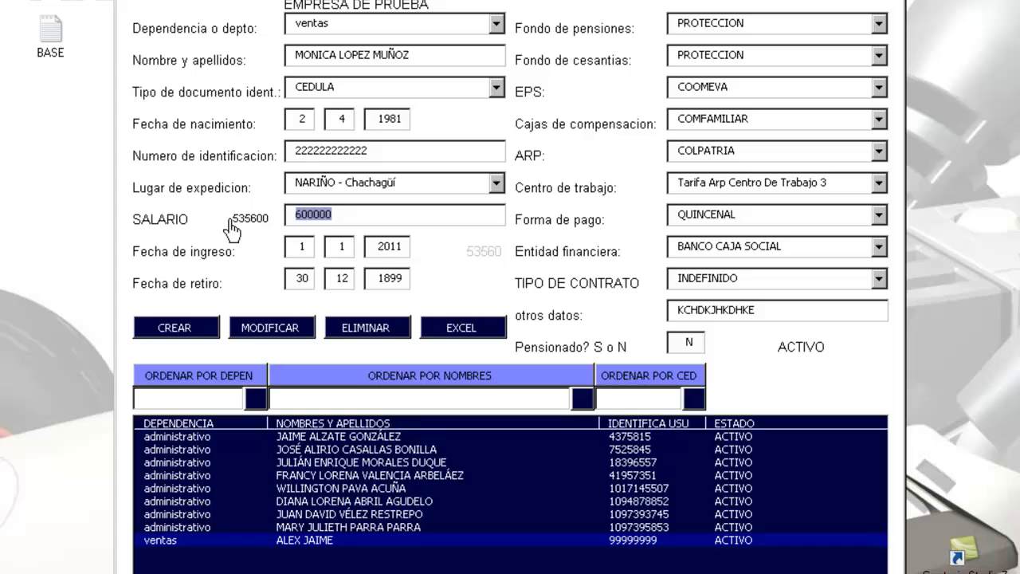
# Step: Enter salary 1000000 and check the hire date fields
pyautogui.click(183, 245)
pyautogui.write('1')
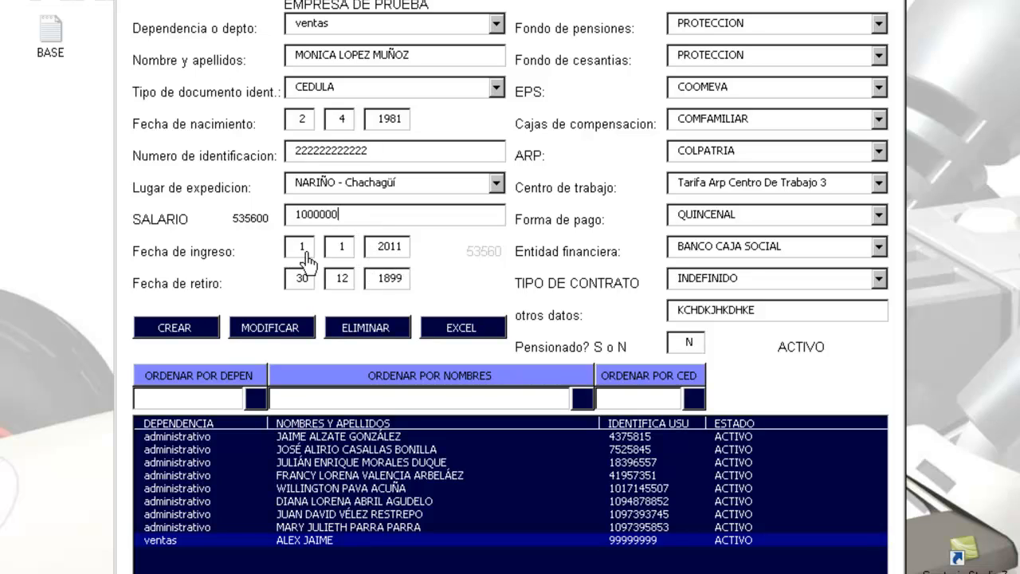
pyautogui.click(303, 248)
pyautogui.click(342, 250)
pyautogui.click(384, 249)
# Step: Choose the job title and PORVENIR as both pension and severance fund
pyautogui.click(880, 1)
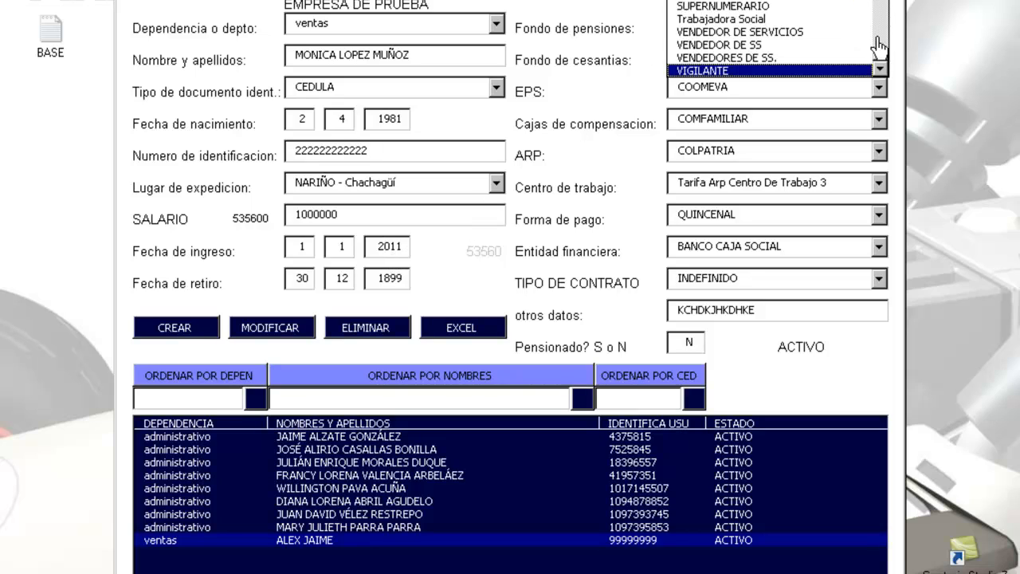
pyautogui.click(833, 31)
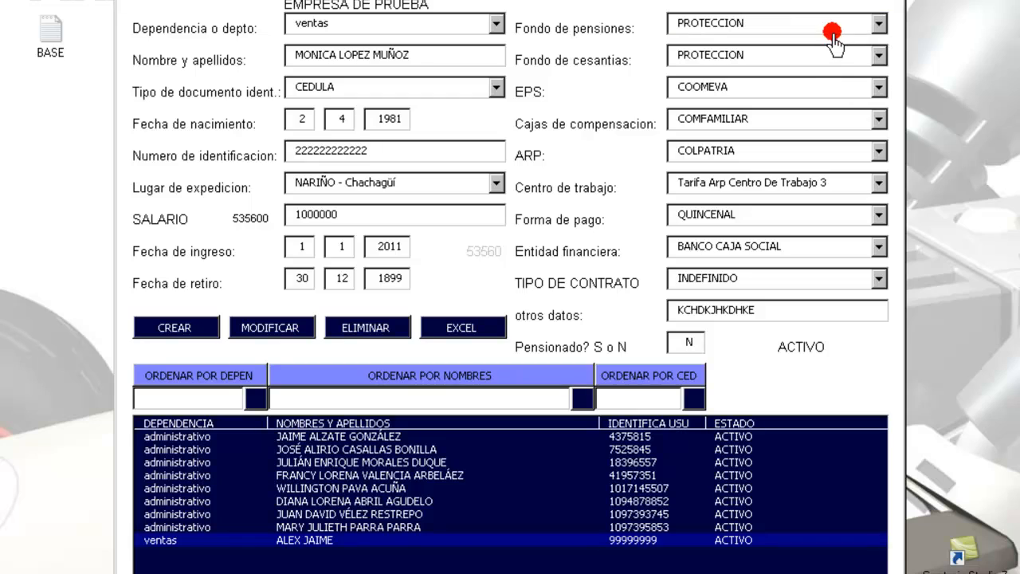
pyautogui.click(878, 24)
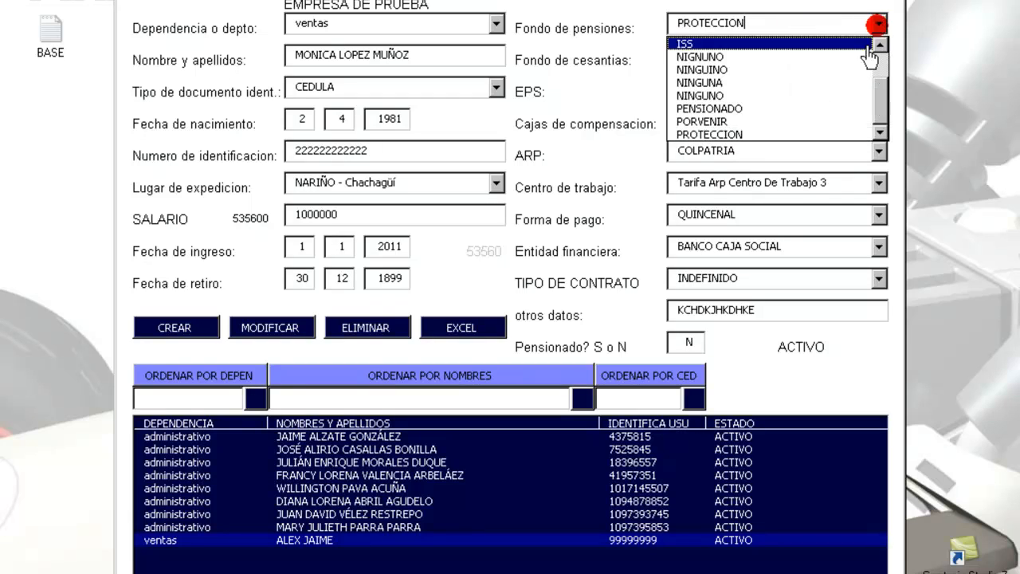
pyautogui.click(817, 122)
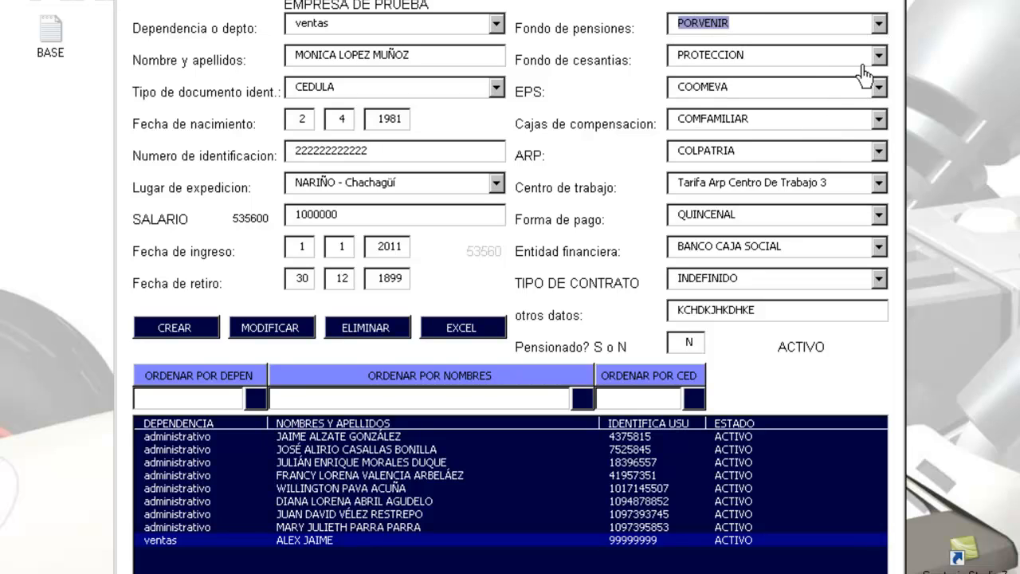
pyautogui.click(878, 56)
pyautogui.click(821, 153)
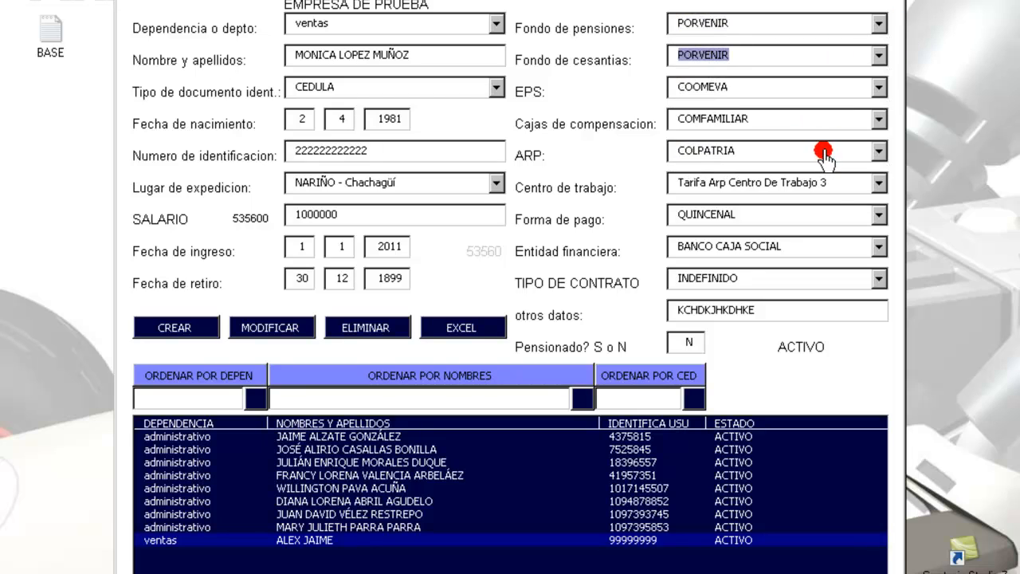
# Step: Set EPS and compensation fund COMFENALCO, ARP SURA, and Tarifa Arp Centro De Trabajo 1
pyautogui.click(879, 88)
pyautogui.click(863, 133)
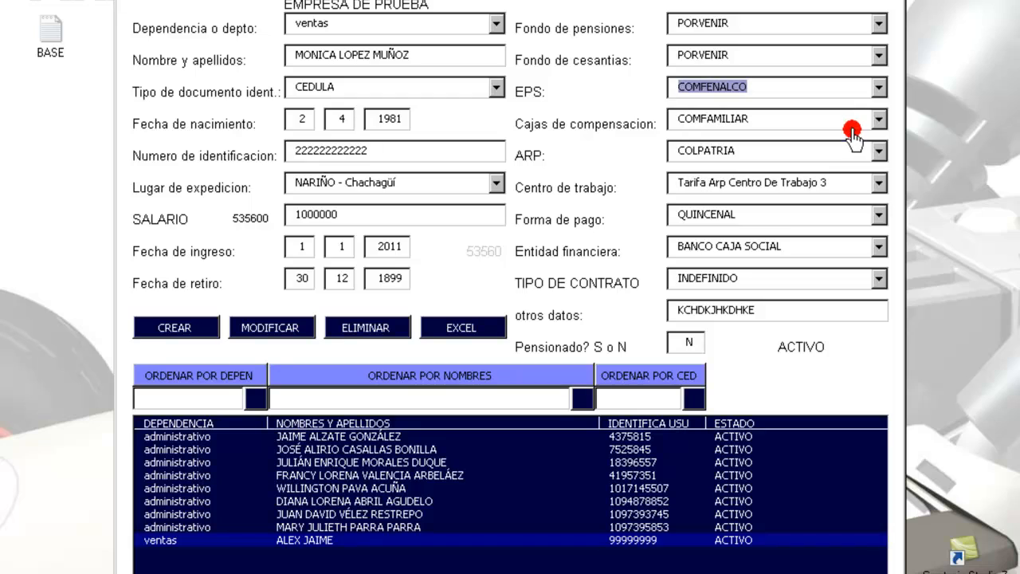
pyautogui.click(877, 122)
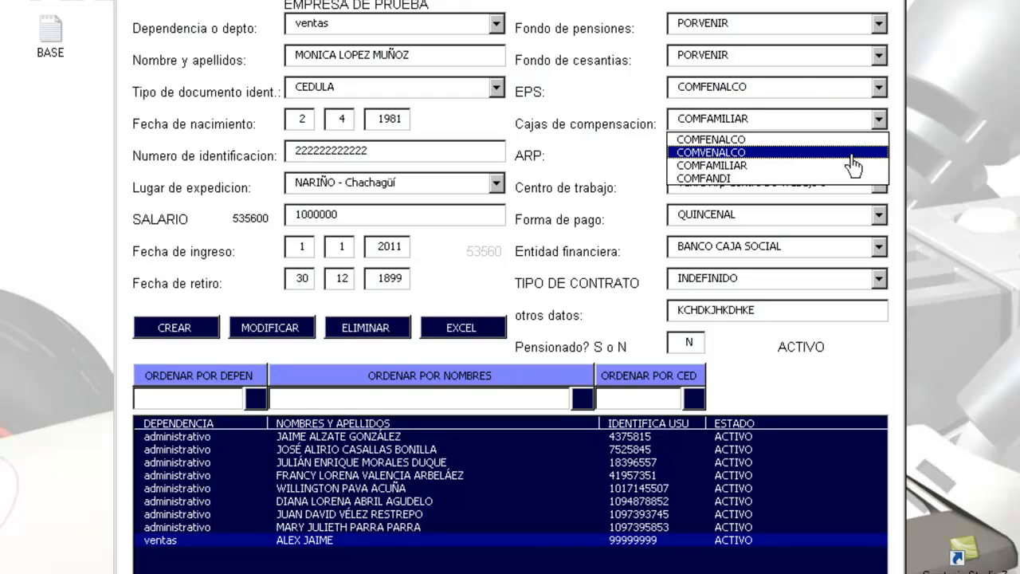
pyautogui.click(845, 153)
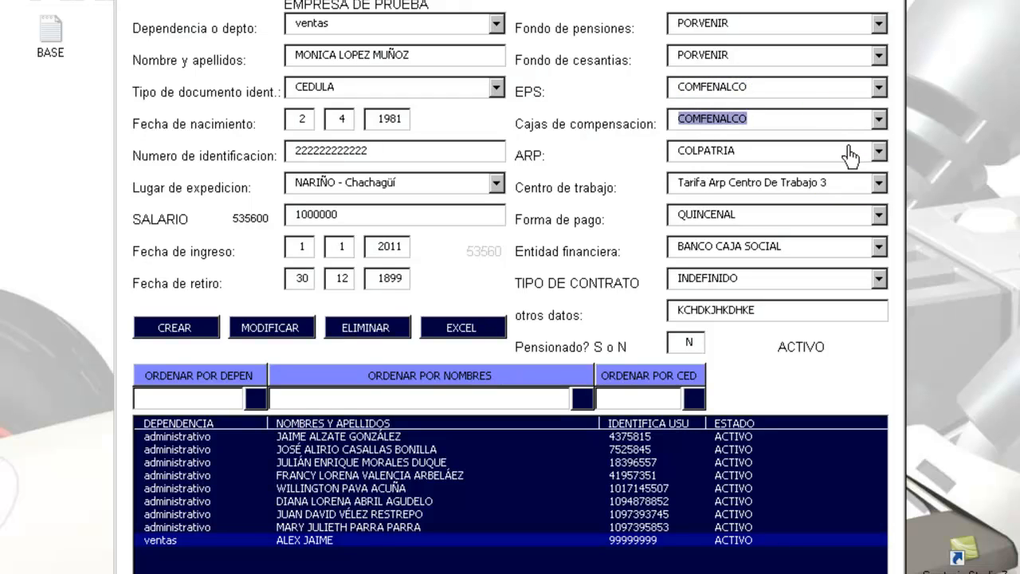
pyautogui.click(879, 152)
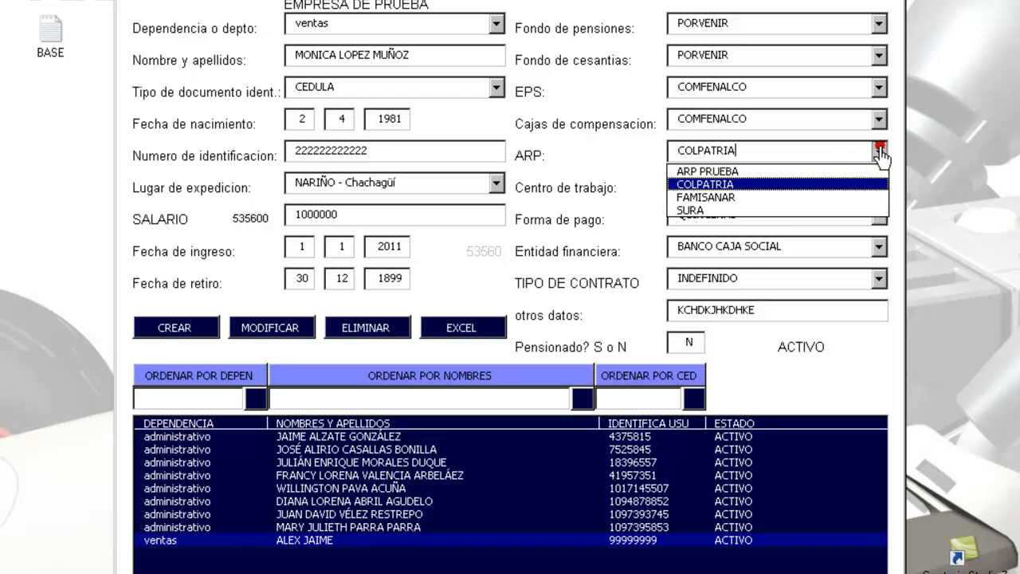
pyautogui.click(837, 210)
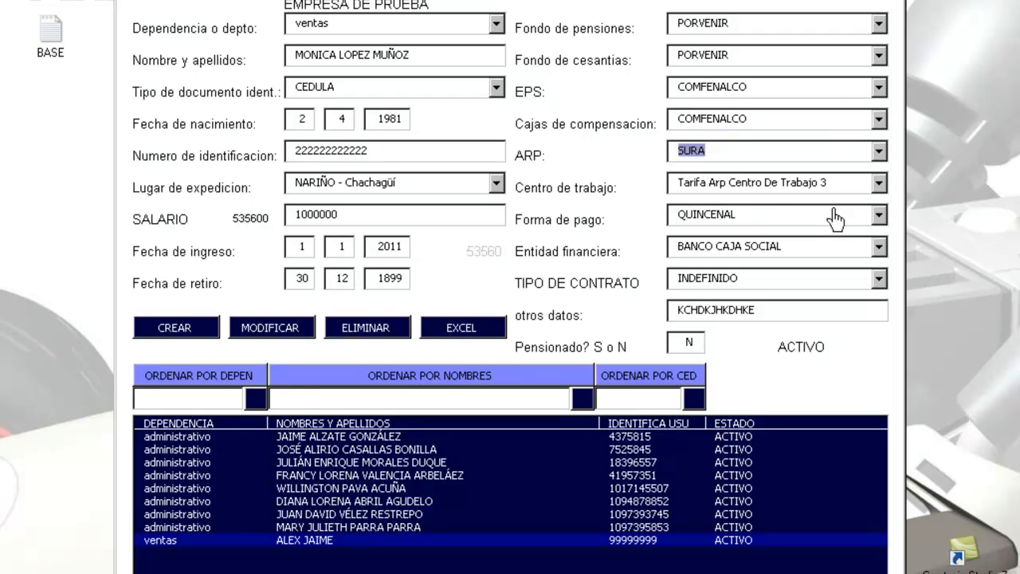
pyautogui.click(879, 183)
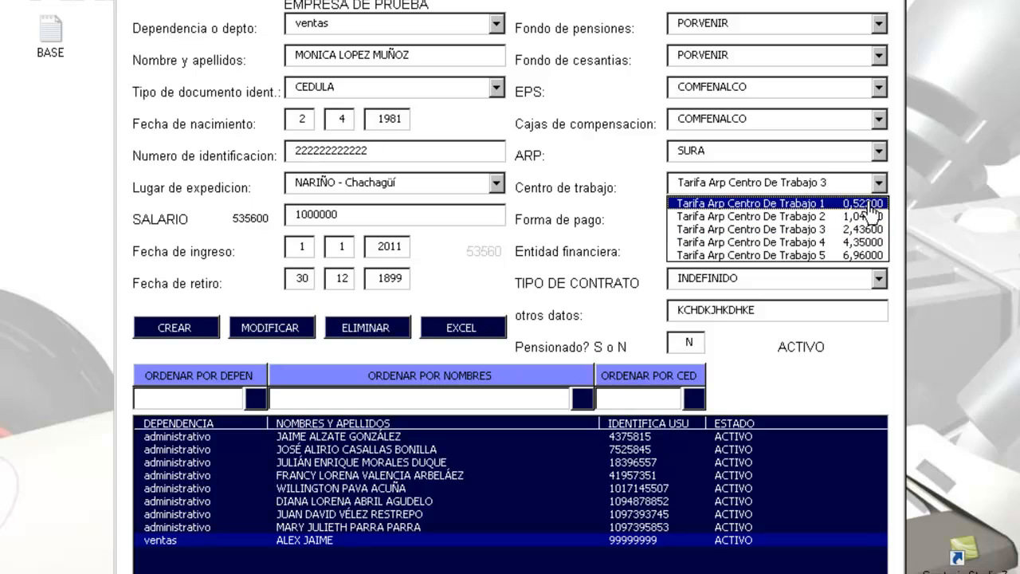
pyautogui.click(868, 205)
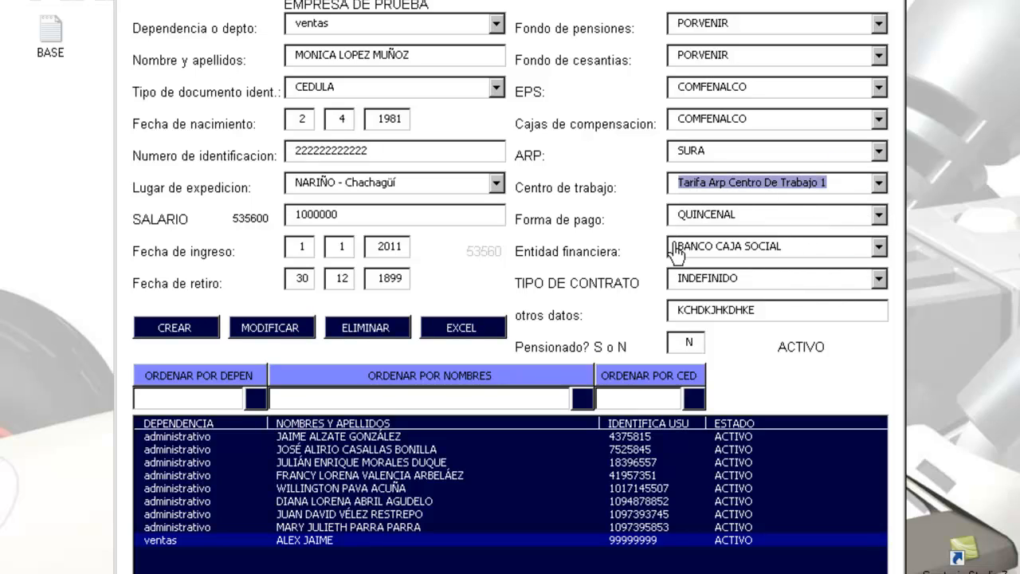
# Step: Choose BANCOLOMBIA as financial entity and select the old other-data text
pyautogui.click(880, 247)
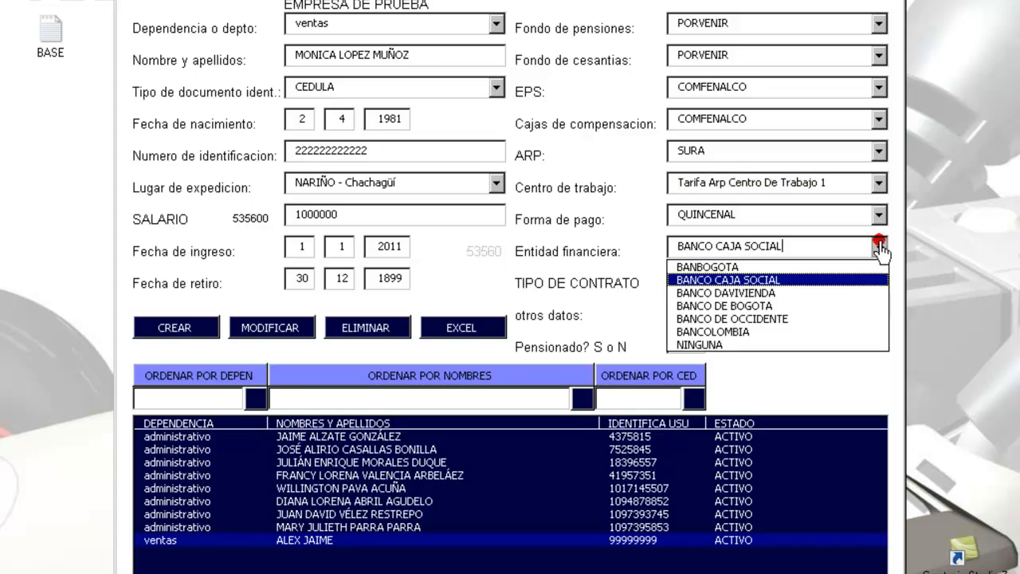
pyautogui.click(824, 332)
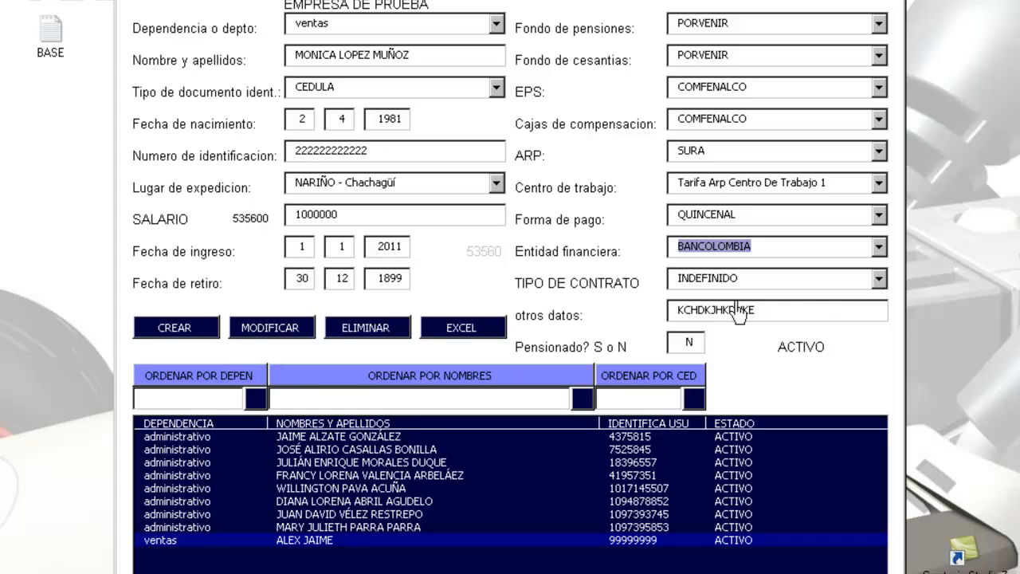
pyautogui.click(780, 312)
pyautogui.hotkey('shift', 'Home')
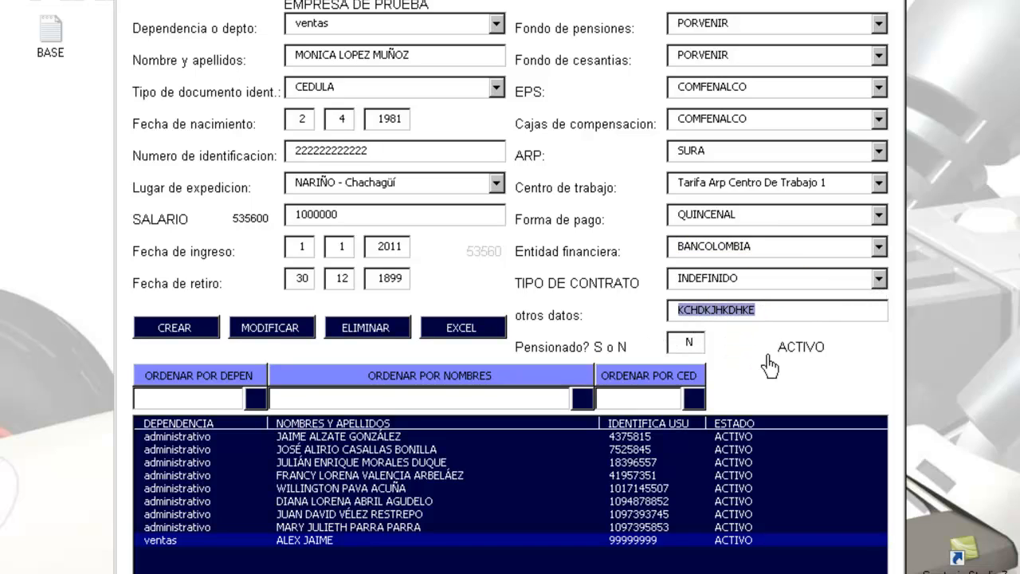
# Step: Replace other data with the worker's phone number, keep Pensionado N, and save with CREAR
pyautogui.press('BackSpace')
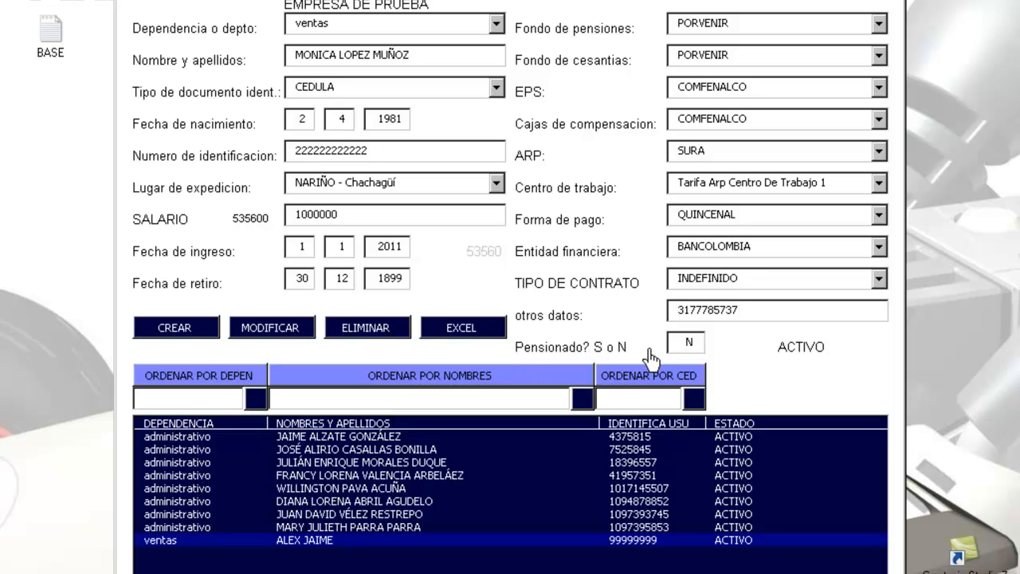
pyautogui.doubleClick(680, 345)
pyautogui.click(689, 349)
pyautogui.click(690, 349)
pyautogui.doubleClick(696, 343)
pyautogui.click(174, 335)
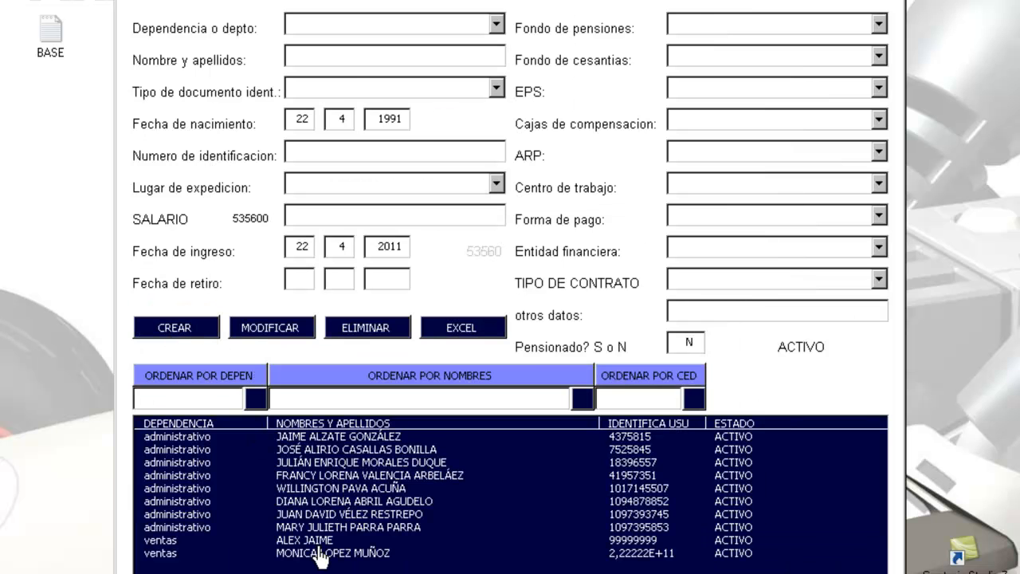
pyautogui.click(316, 553)
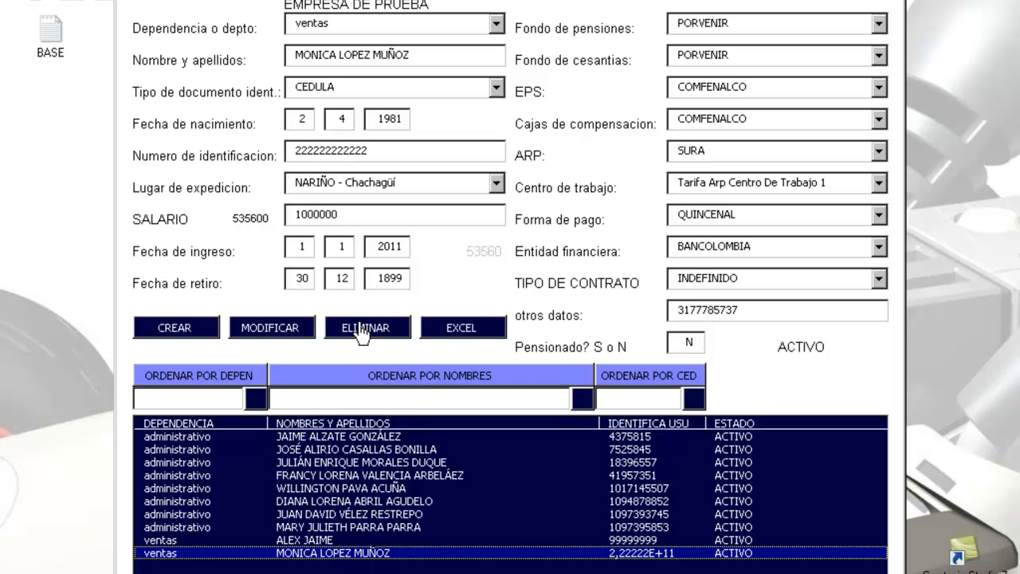
pyautogui.click(375, 499)
pyautogui.press('Up')
pyautogui.press('Up')
pyautogui.press('Up')
pyautogui.press('Up')
pyautogui.press('Up')
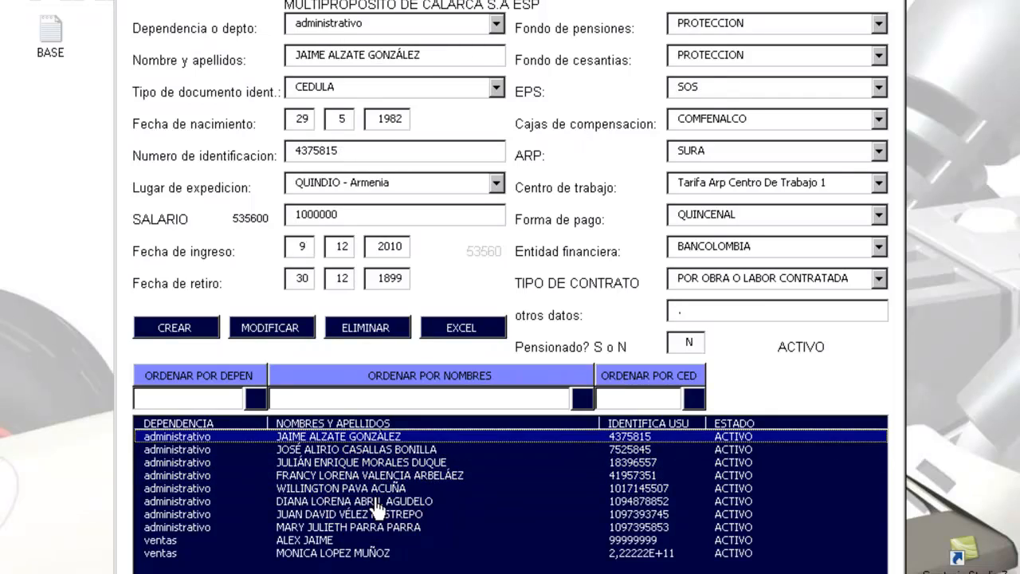
pyautogui.press('Down')
pyautogui.press('Down')
pyautogui.press('Down')
pyautogui.press('Down')
pyautogui.press('Down')
pyautogui.press('Down')
pyautogui.press('Down')
pyautogui.press('Down')
pyautogui.press('Down')
pyautogui.press('Up')
pyautogui.press('Up')
pyautogui.press('Up')
pyautogui.press('Up')
pyautogui.press('Up')
pyautogui.press('Up')
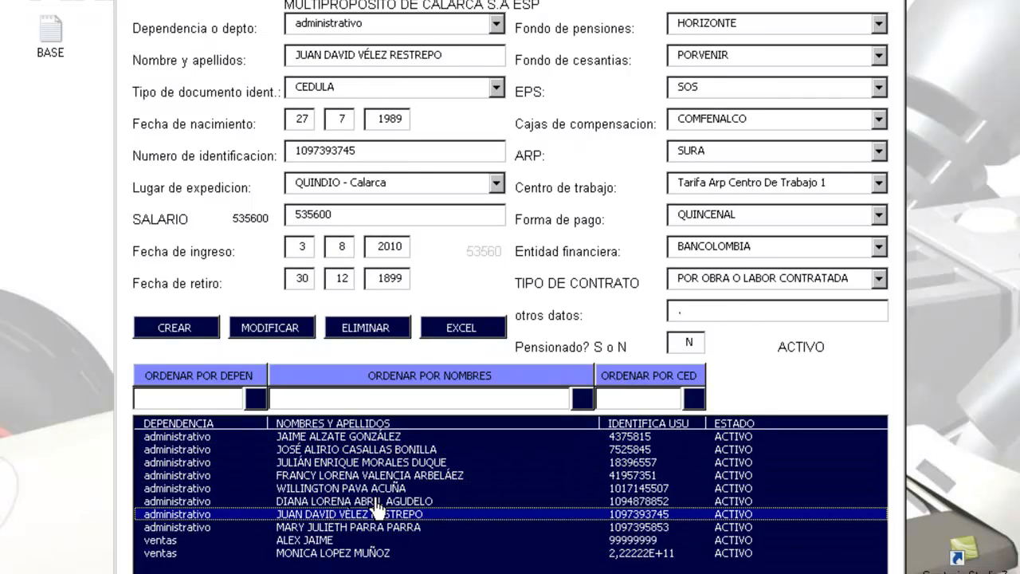
pyautogui.press('Up')
pyautogui.press('Up')
pyautogui.press('Up')
pyautogui.press('Down')
pyautogui.press('Down')
pyautogui.press('Down')
pyautogui.press('Down')
pyautogui.press('Down')
pyautogui.press('Down')
pyautogui.press('Down')
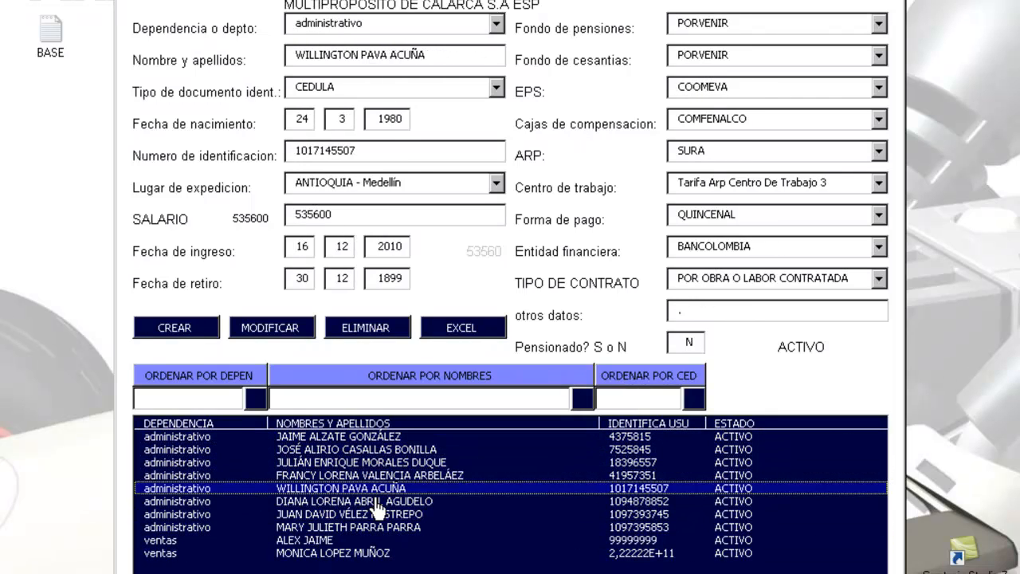
pyautogui.press('Down')
pyautogui.press('Down')
pyautogui.press('Up')
pyautogui.press('Up')
pyautogui.press('Up')
pyautogui.press('Up')
pyautogui.press('Up')
pyautogui.press('Up')
pyautogui.press('Up')
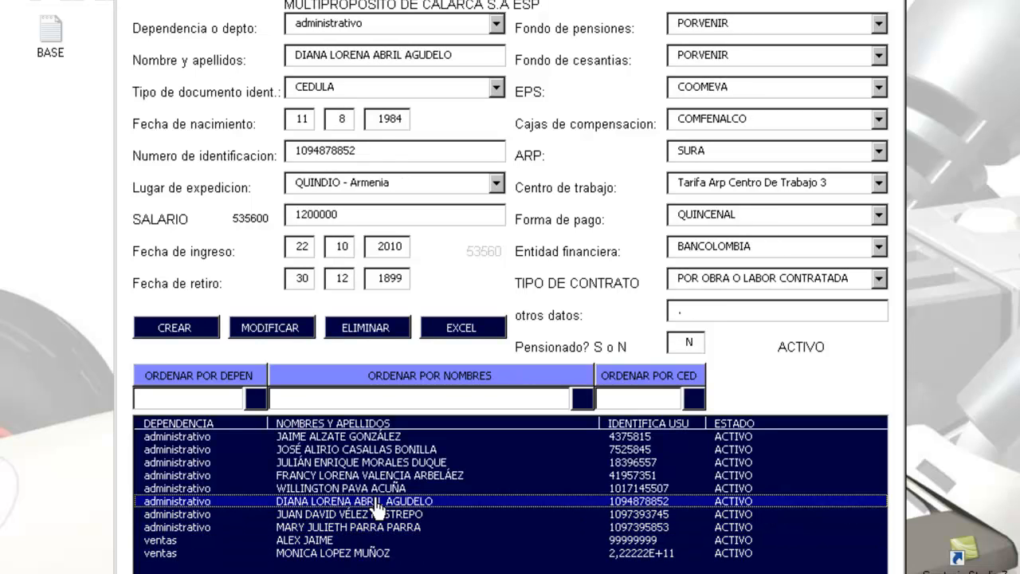
pyautogui.press('Up')
pyautogui.press('Up')
pyautogui.press('Down')
pyautogui.press('Down')
pyautogui.press('Down')
pyautogui.press('Down')
pyautogui.press('Down')
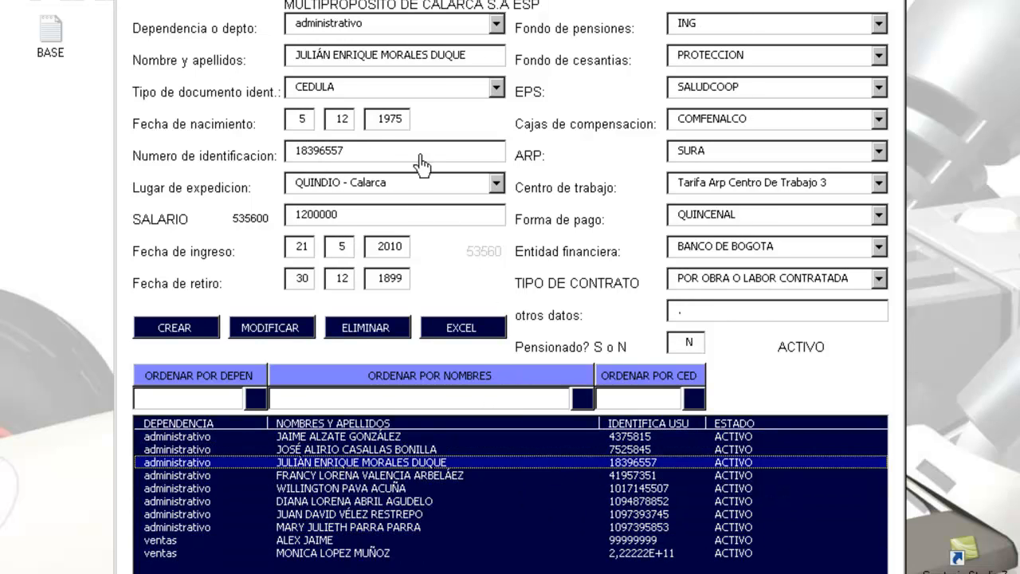
pyautogui.press('Down')
pyautogui.press('Down')
pyautogui.press('Down')
pyautogui.press('Down')
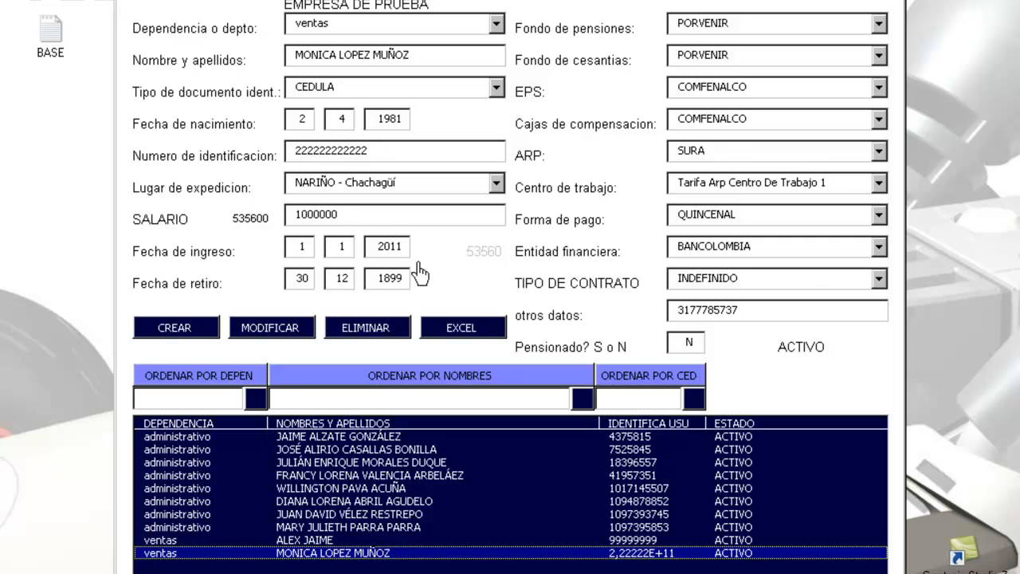
pyautogui.press('Up')
pyautogui.press('Up')
pyautogui.press('Up')
pyautogui.press('Up')
pyautogui.press('Up')
pyautogui.press('Up')
pyautogui.press('Up')
pyautogui.press('Up')
pyautogui.press('Up')
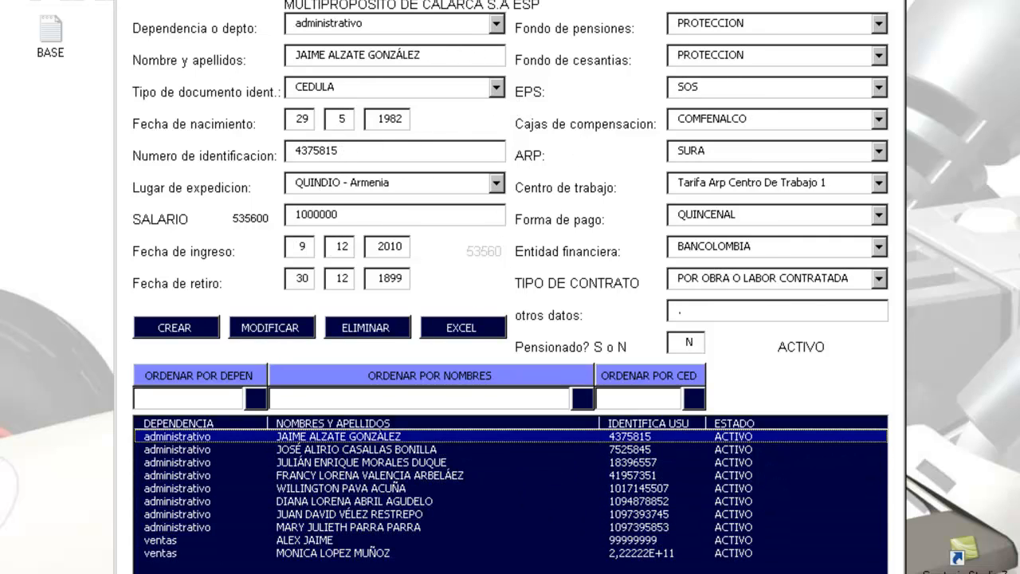
pyautogui.press('Down')
pyautogui.press('Down')
pyautogui.press('Down')
pyautogui.press('Down')
pyautogui.press('Down')
pyautogui.press('Down')
pyautogui.press('Down')
pyautogui.press('Down')
pyautogui.press('Down')
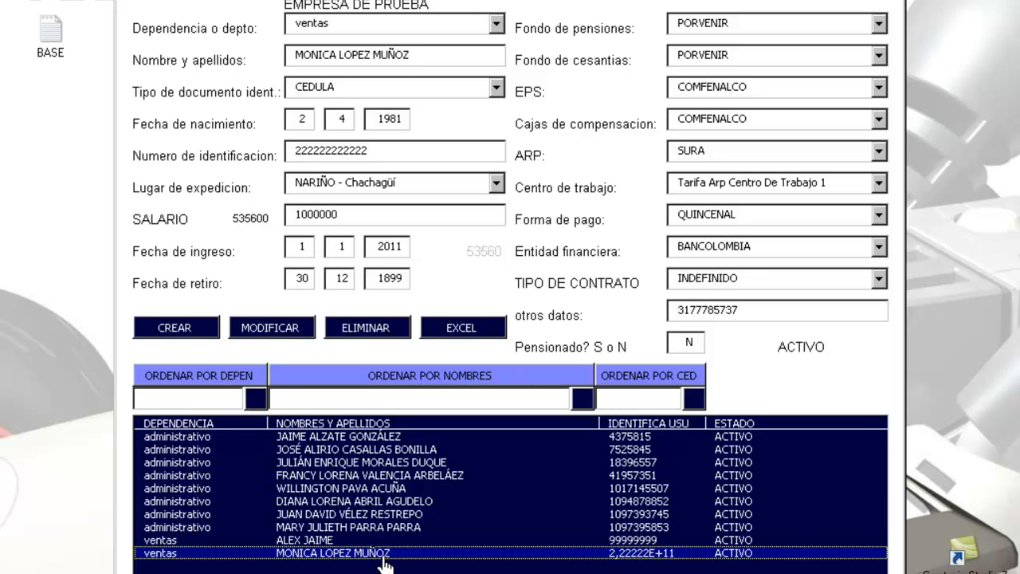
pyautogui.click(353, 215)
# Step: Change the ventas worker's salary to 900000, save it and recheck the record
pyautogui.press('BackSpace')
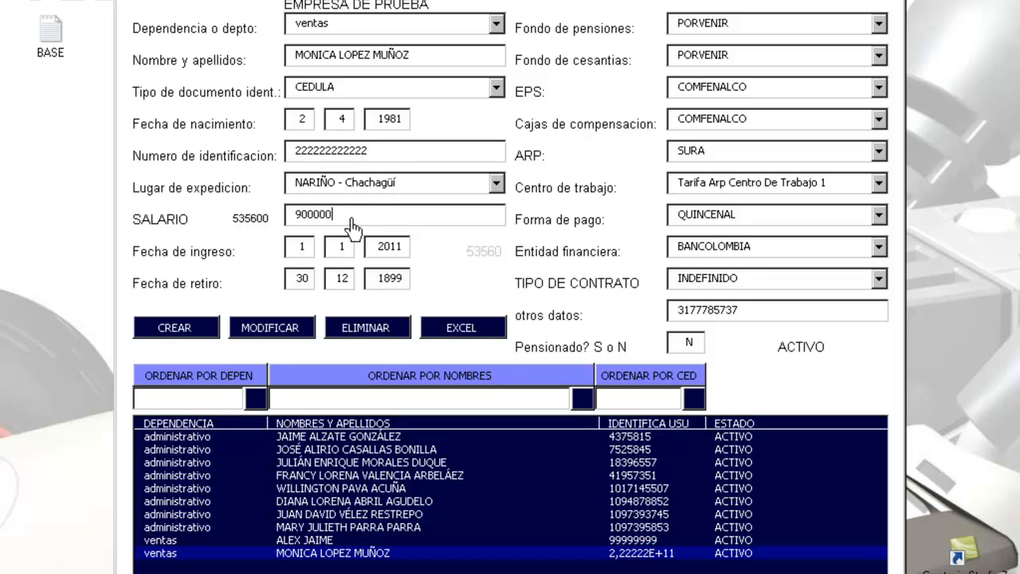
pyautogui.click(263, 327)
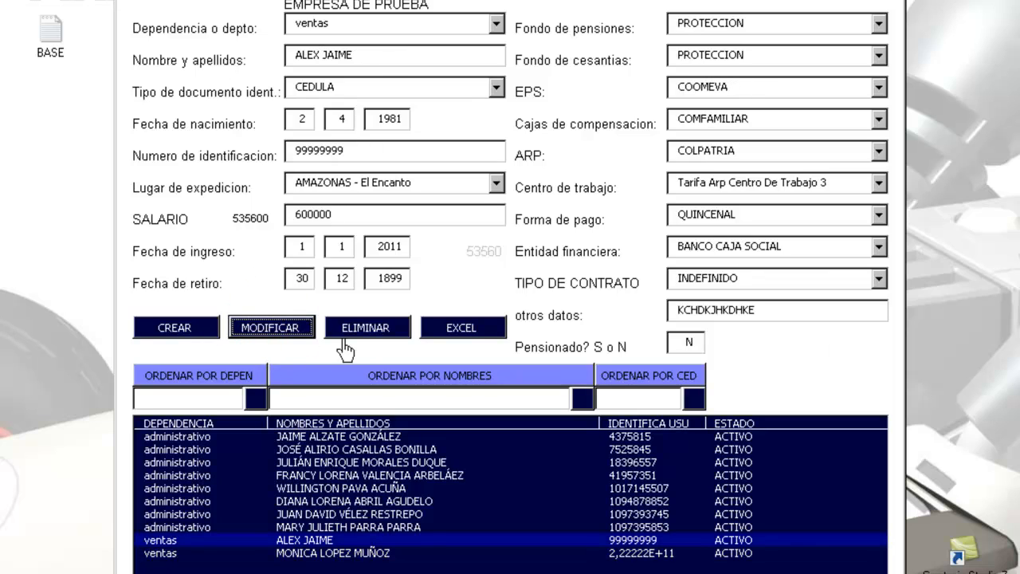
pyautogui.click(367, 553)
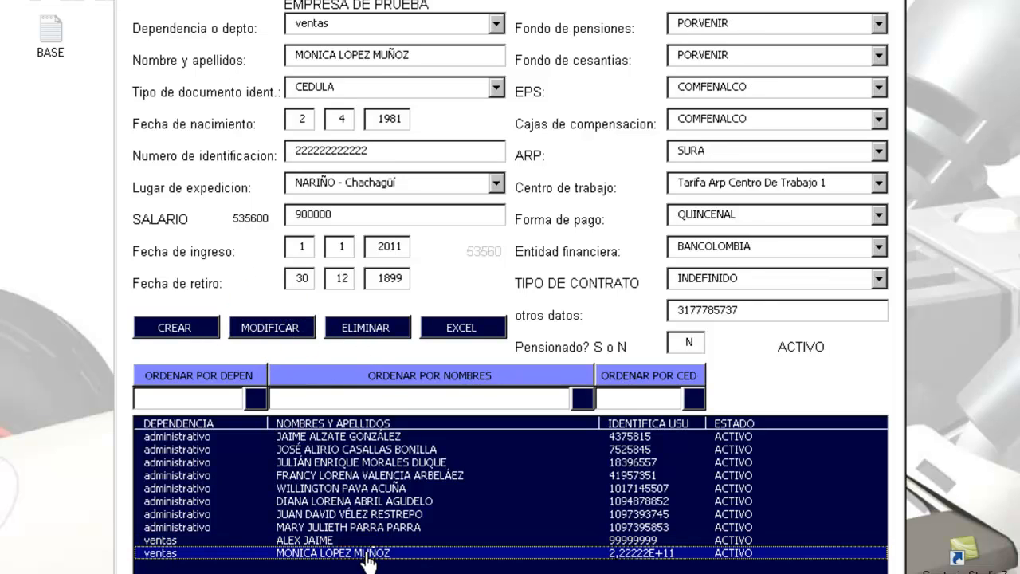
pyautogui.click(346, 214)
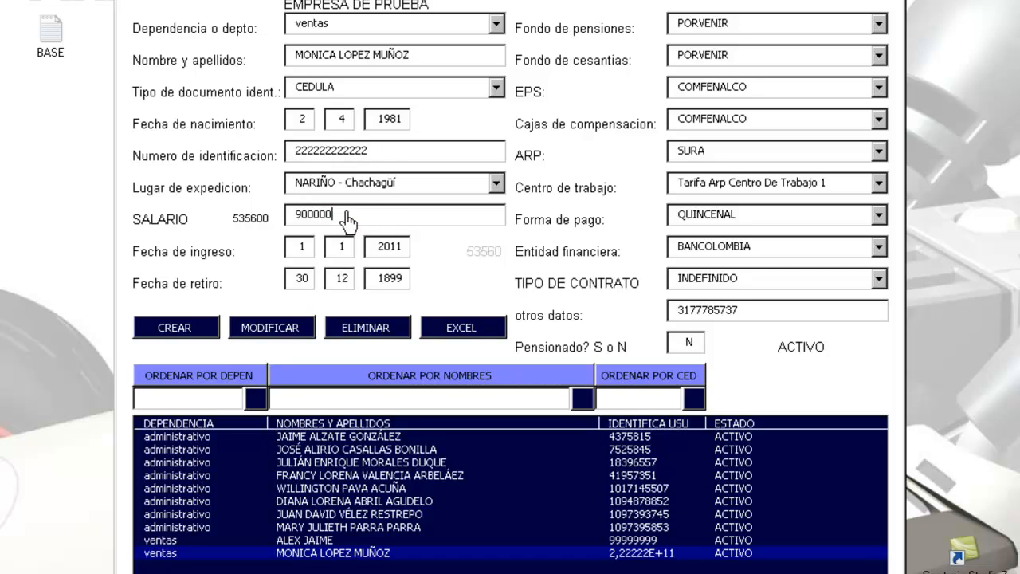
# Step: Set the place of issue to AMAZONAS - El Encanto, save, and verify the record
pyautogui.click(496, 183)
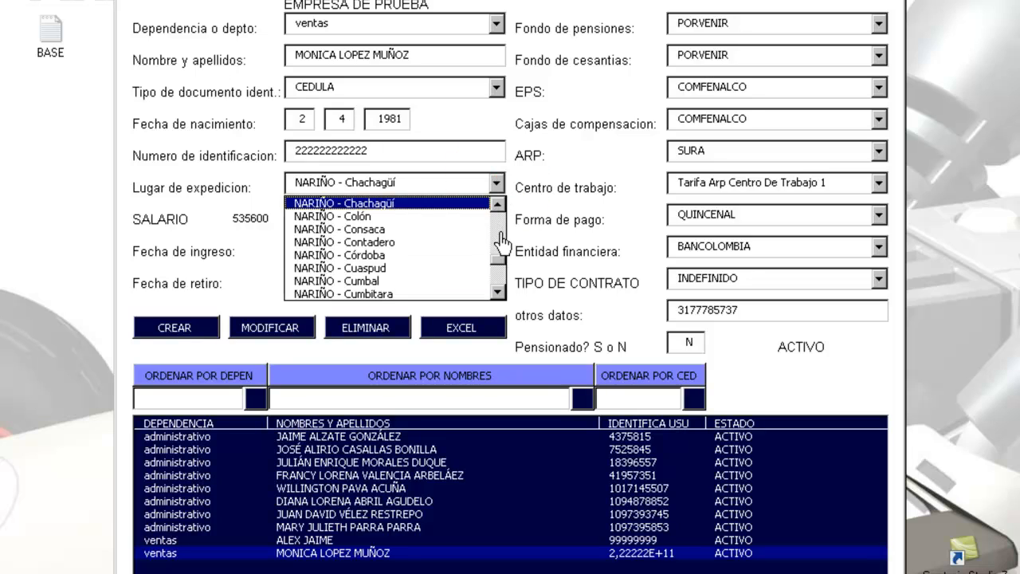
pyautogui.moveTo(498, 269); pyautogui.dragTo(494, 252)
pyautogui.click(461, 205)
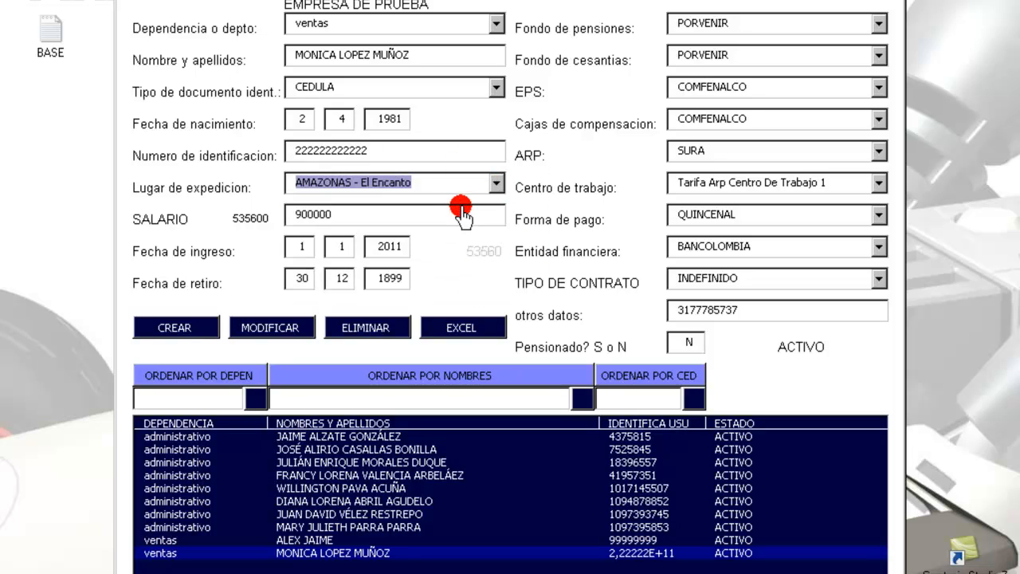
pyautogui.click(284, 327)
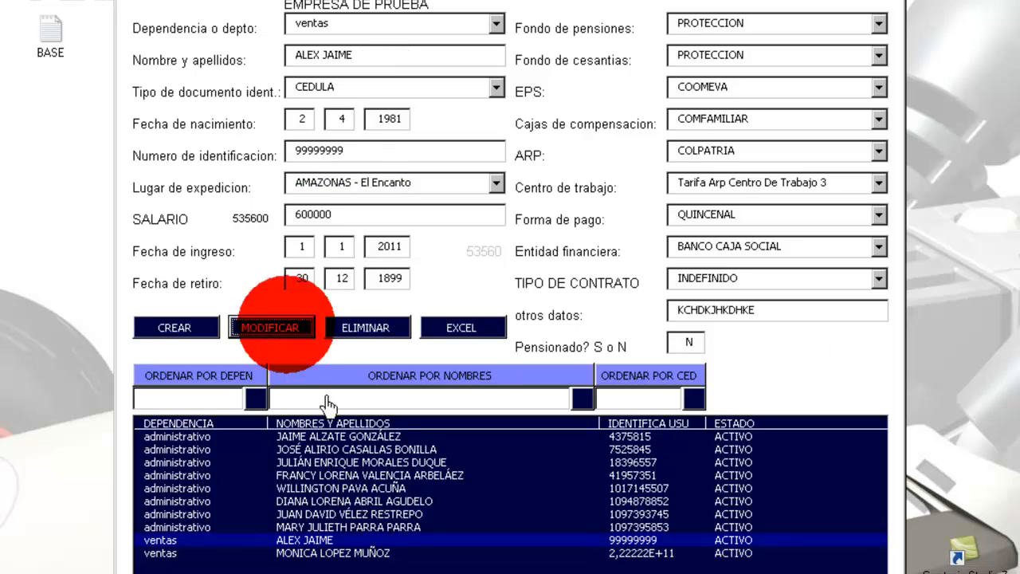
pyautogui.click(347, 488)
pyautogui.click(350, 541)
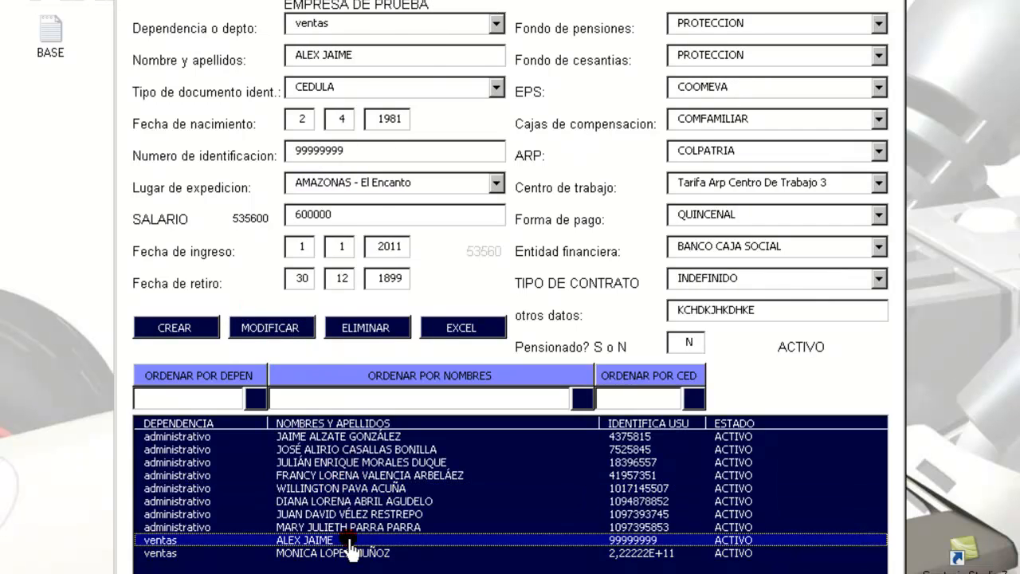
pyautogui.click(350, 551)
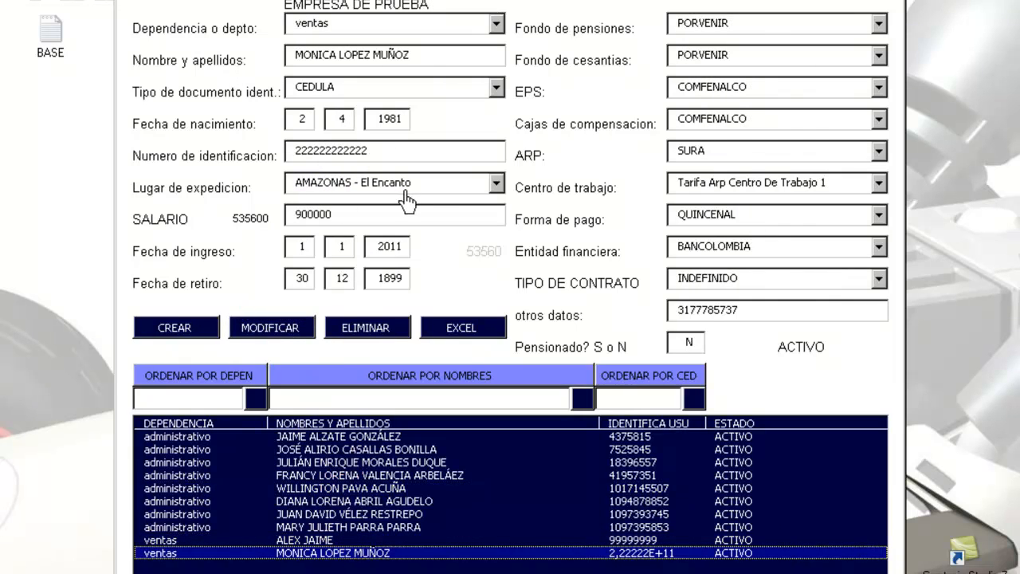
pyautogui.click(348, 451)
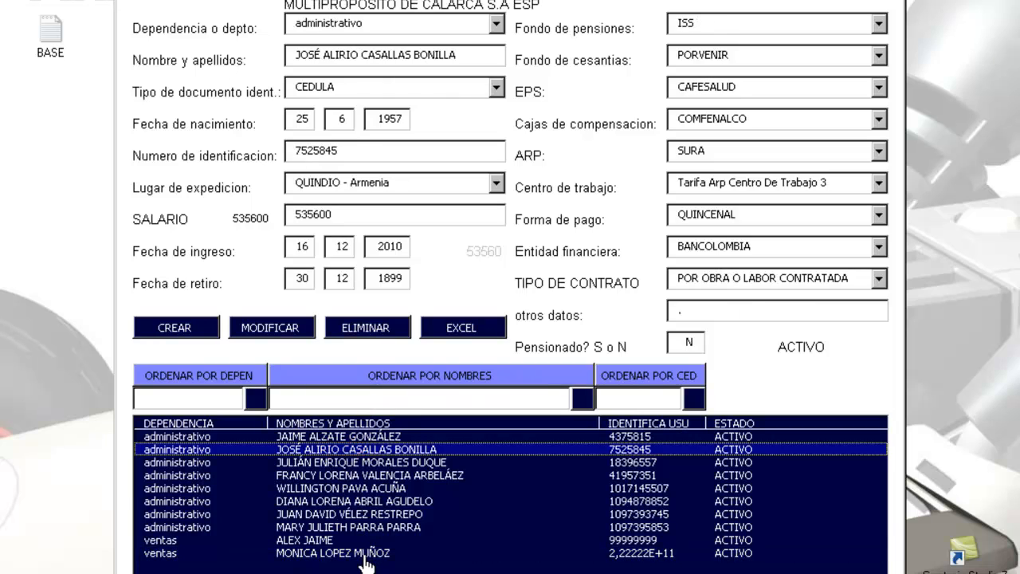
pyautogui.click(365, 553)
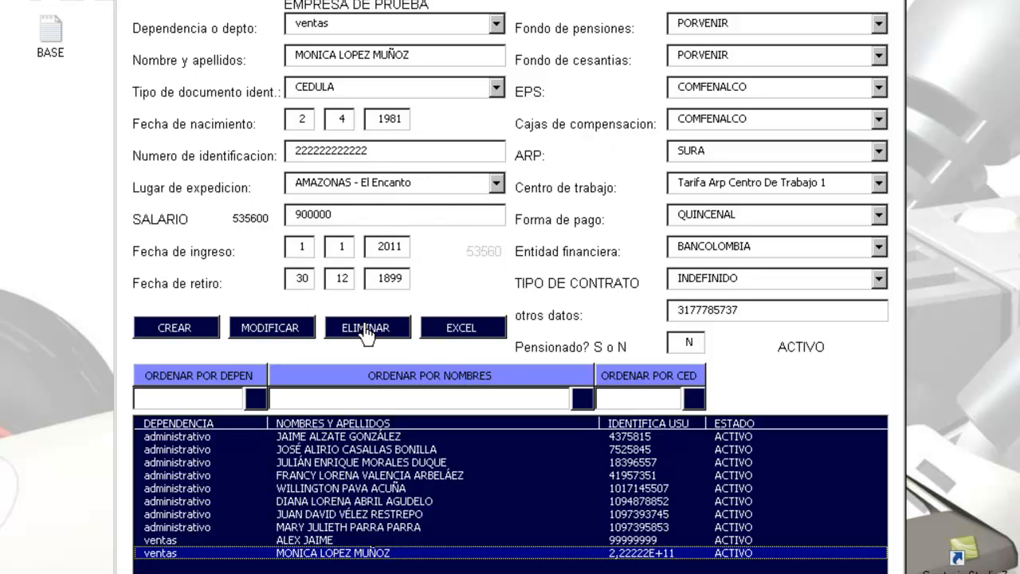
# Step: Try deleting a linked administrativo worker, then delete the last sales worker instead
pyautogui.click(325, 528)
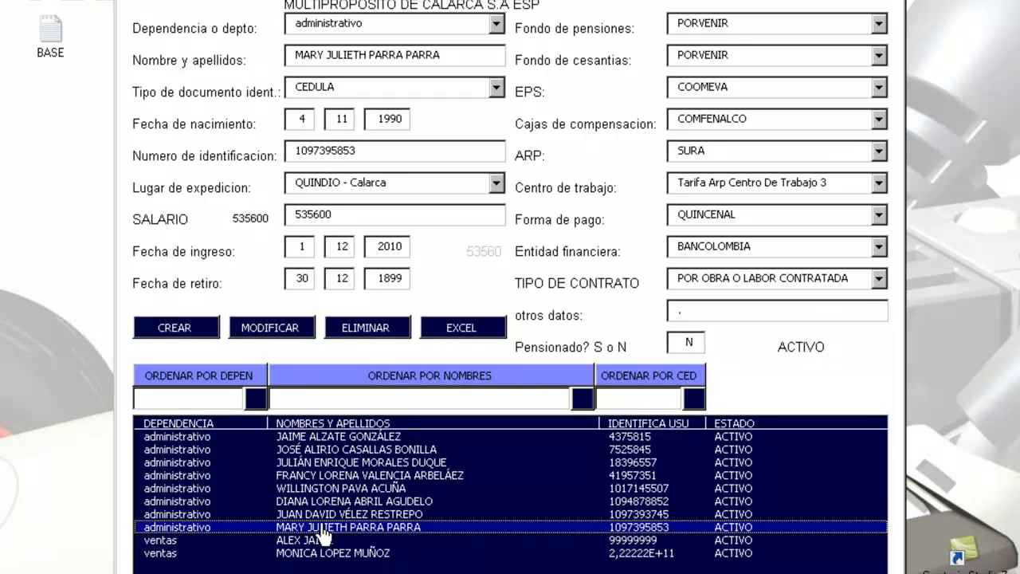
pyautogui.click(365, 333)
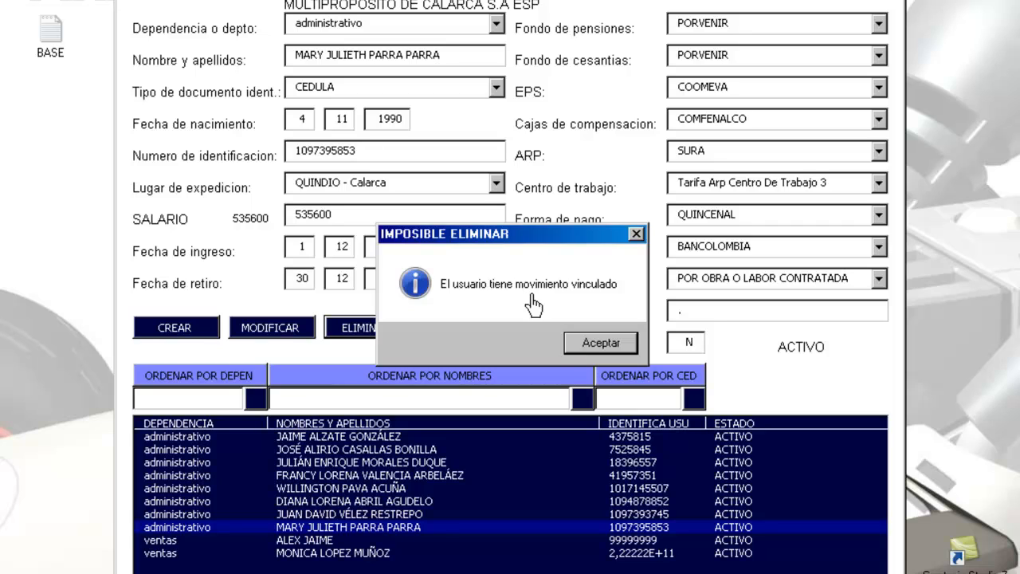
pyautogui.click(601, 342)
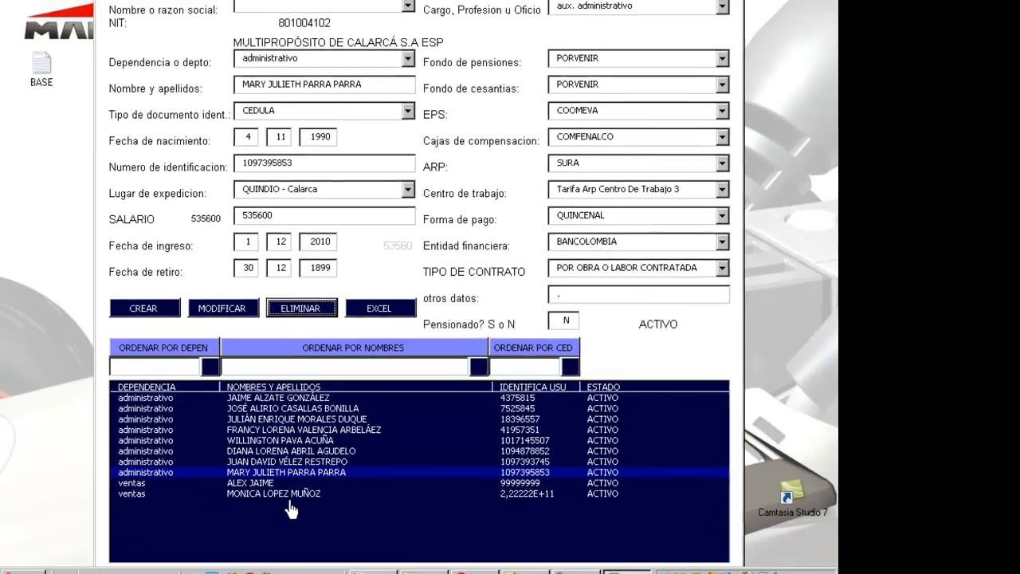
pyautogui.click(345, 543)
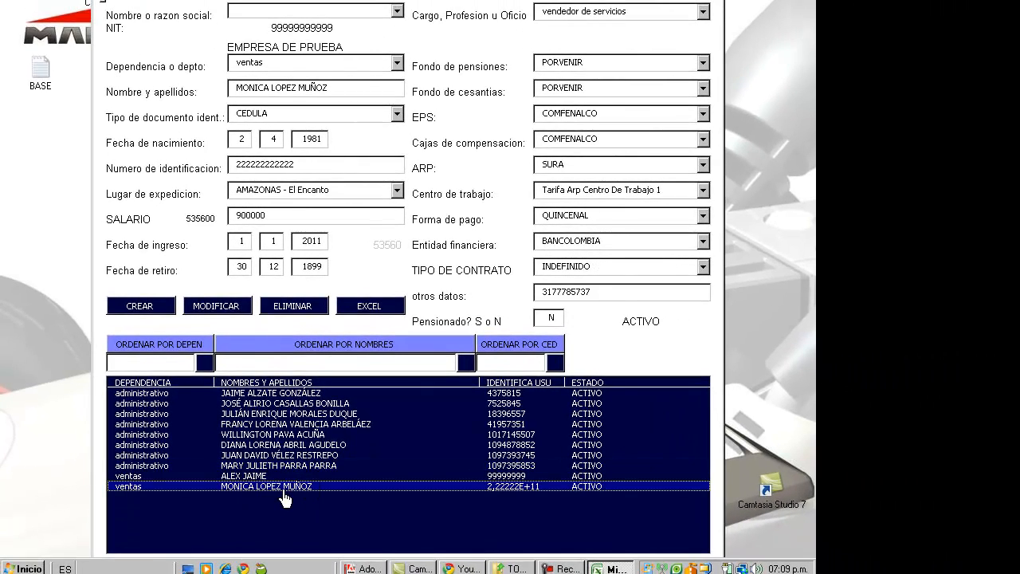
pyautogui.click(304, 307)
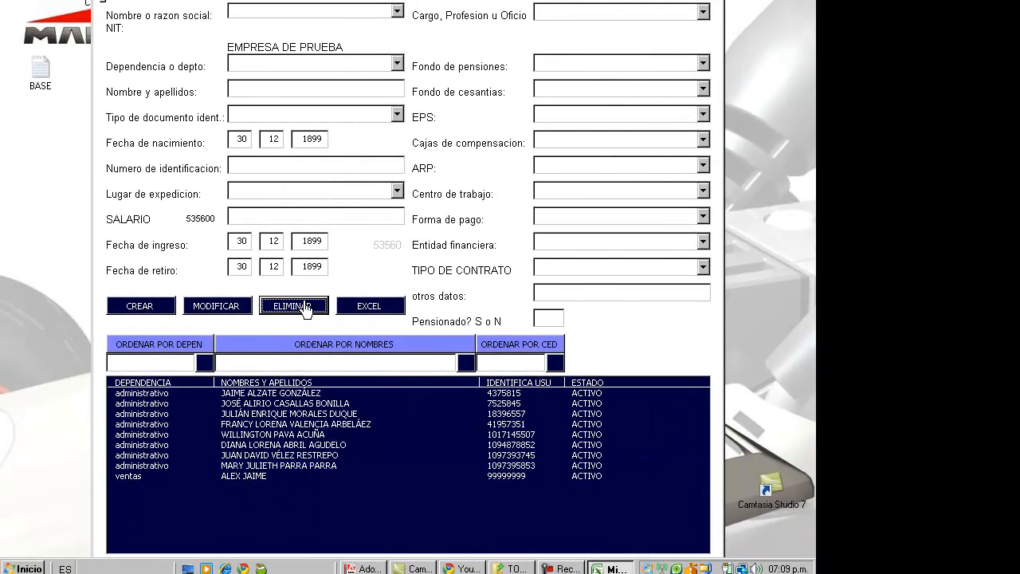
# Step: Select the first worker and export their basic data to Excel
pyautogui.click(308, 436)
pyautogui.click(307, 455)
pyautogui.press('Down')
pyautogui.press('Down')
pyautogui.press('Up')
pyautogui.press('Up')
pyautogui.press('Up')
pyautogui.press('Up')
pyautogui.press('Up')
pyautogui.press('Up')
pyautogui.press('Up')
pyautogui.press('Up')
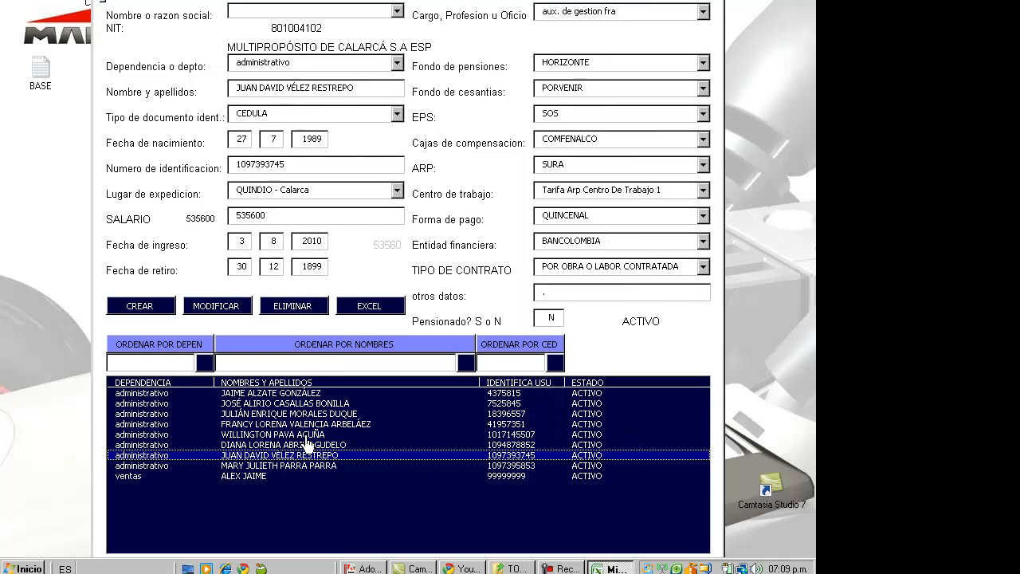
pyautogui.click(382, 311)
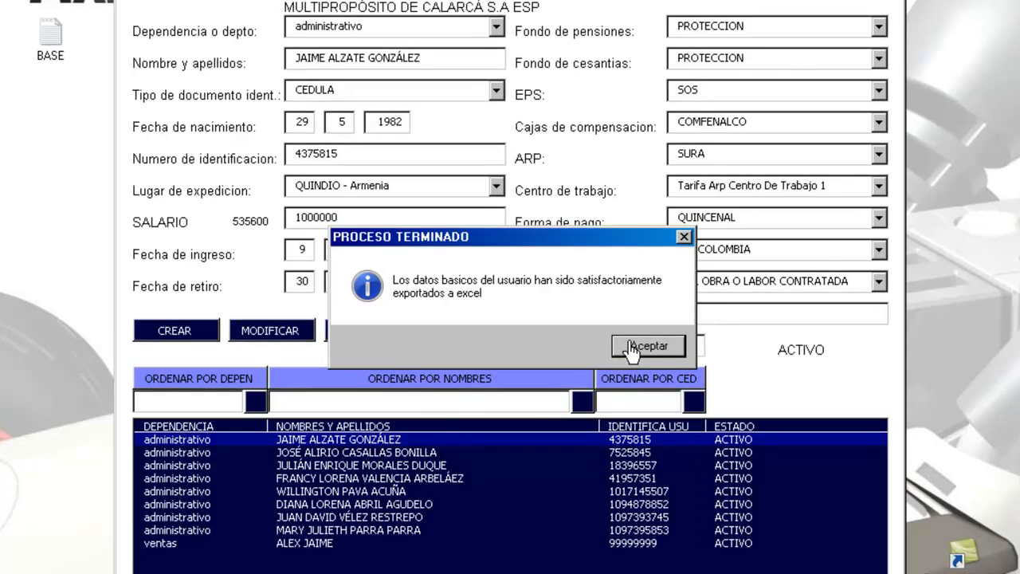
# Step: Acknowledge the export confirmation and close the worker management form and main menu
pyautogui.click(632, 346)
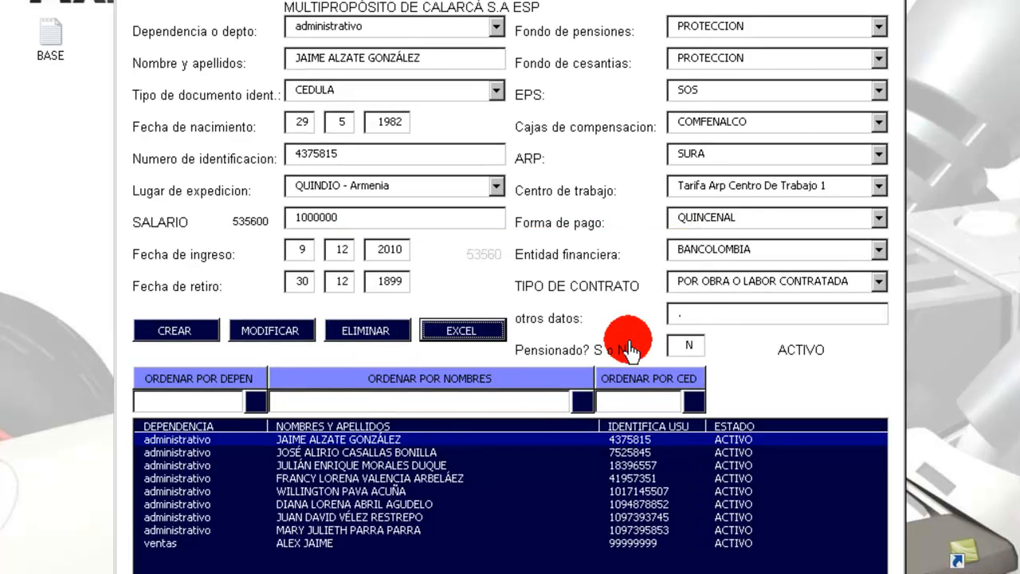
pyautogui.click(892, 1)
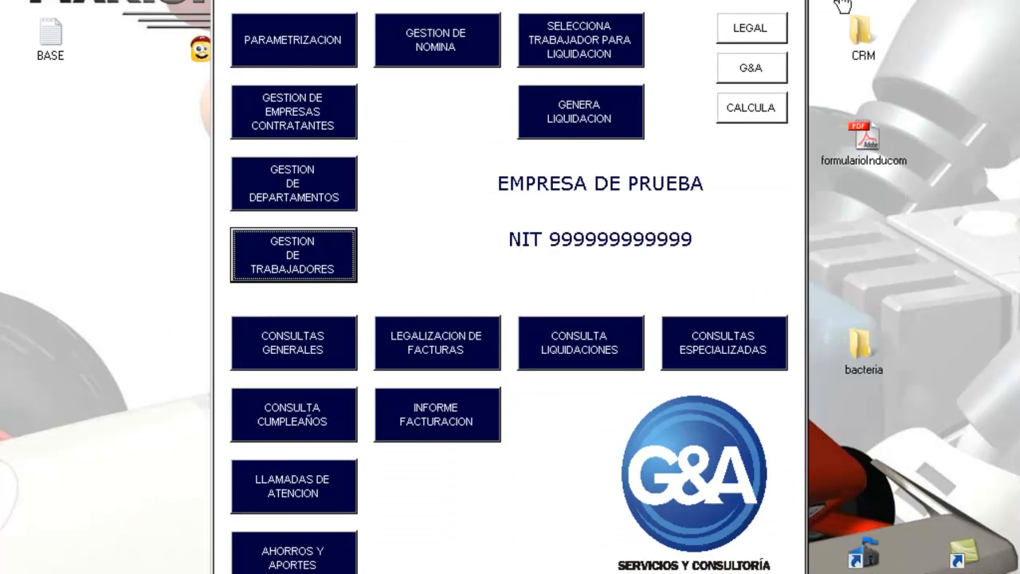
pyautogui.click(800, 4)
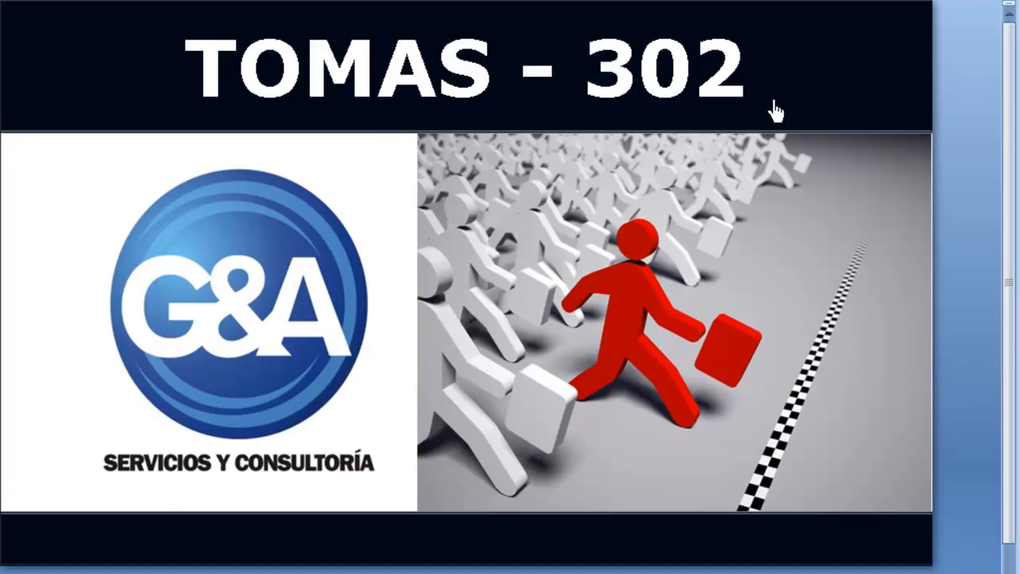
# Step: Browse the exported worker report rows and the worker name value
pyautogui.scroll(-1, 775, 111)
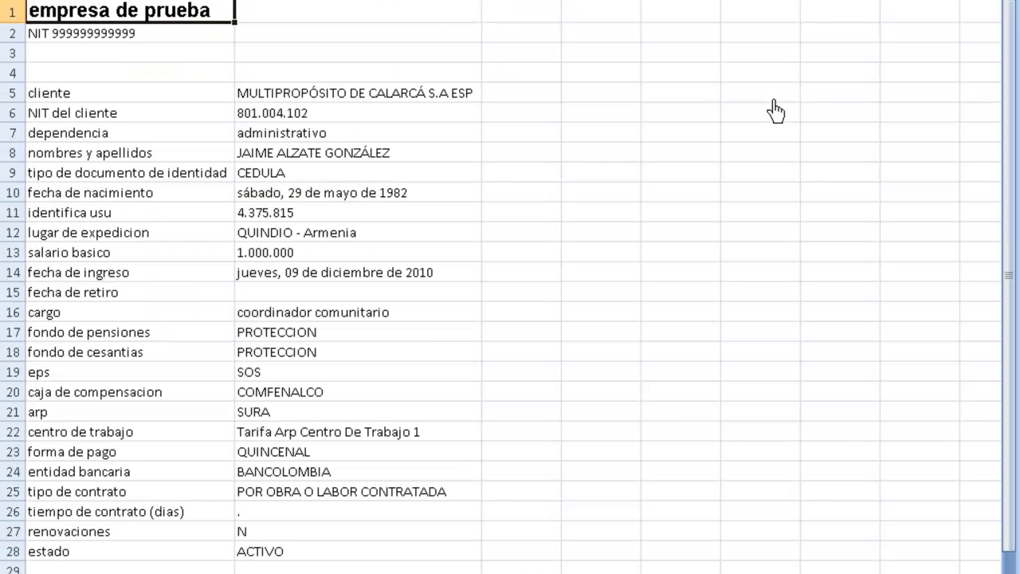
pyautogui.press('Down')
pyautogui.press('Down')
pyautogui.press('Down')
pyautogui.press('Down')
pyautogui.press('Down')
pyautogui.press('Down')
pyautogui.press('Down')
pyautogui.press('Down')
pyautogui.press('Down')
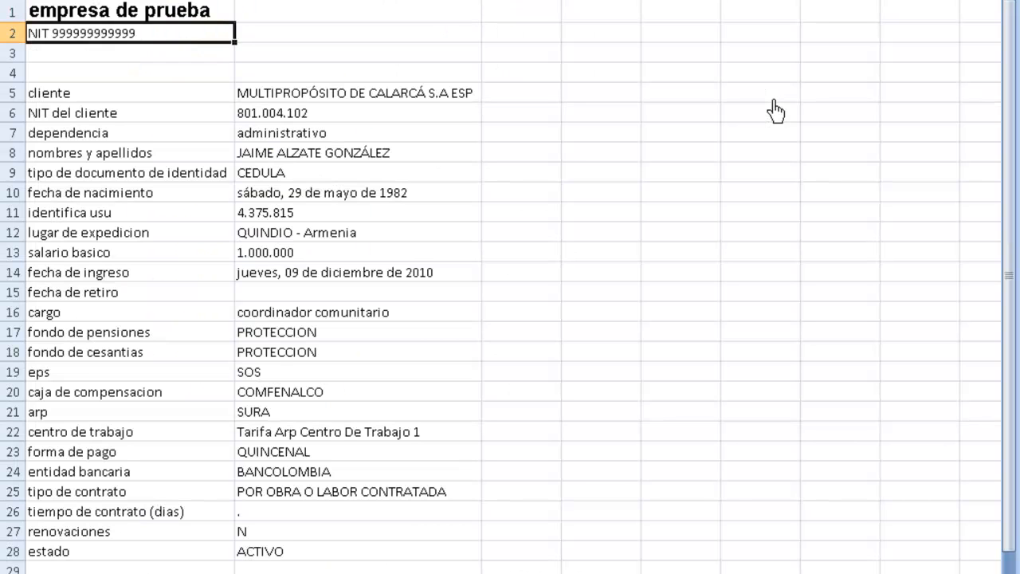
pyautogui.press('Down')
pyautogui.press('Down')
pyautogui.press('Down')
pyautogui.press('Down')
pyautogui.press('Down')
pyautogui.press('Down')
pyautogui.press('Down')
pyautogui.press('Down')
pyautogui.press('Down')
pyautogui.press('Down')
pyautogui.press('Down')
pyautogui.press('Down')
pyautogui.press('Down')
pyautogui.press('Down')
pyautogui.press('Down')
pyautogui.press('Down')
pyautogui.press('Down')
pyautogui.press('Down')
pyautogui.press('Down')
pyautogui.press('Down')
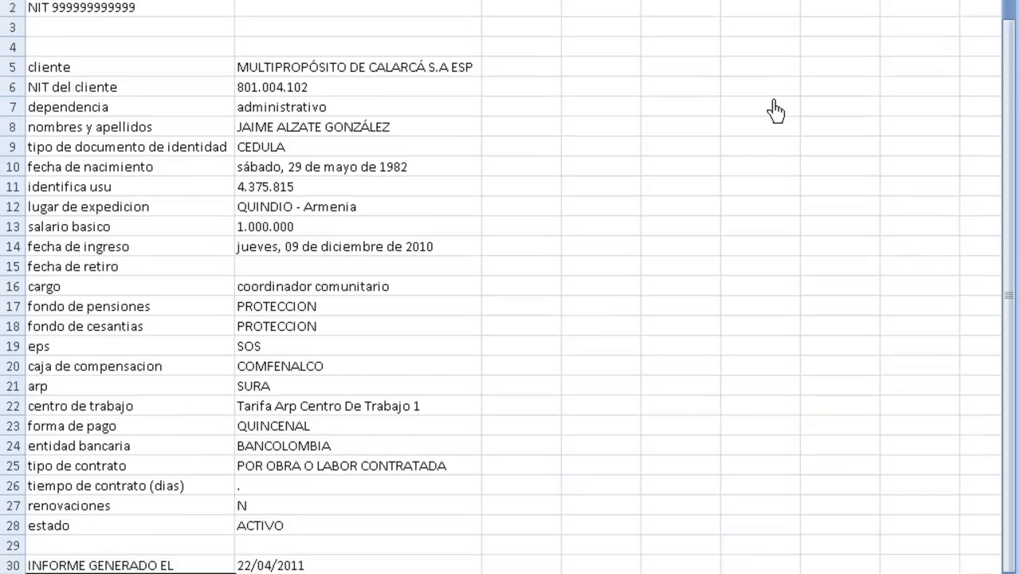
pyautogui.press('Up')
pyautogui.press('Up')
pyautogui.press('Up')
pyautogui.press('Up')
pyautogui.press('Up')
pyautogui.press('Up')
pyautogui.press('Up')
pyautogui.press('Up')
pyautogui.press('Up')
pyautogui.press('Up')
pyautogui.press('Up')
pyautogui.press('Up')
pyautogui.press('Up')
pyautogui.press('Up')
pyautogui.press('Up')
pyautogui.press('Up')
pyautogui.press('Up')
pyautogui.press('Up')
pyautogui.press('Up')
pyautogui.press('Up')
pyautogui.press('Up')
pyautogui.press('Up')
pyautogui.press('Up')
pyautogui.press('Up')
pyautogui.press('Up')
pyautogui.press('Up')
pyautogui.press('Up')
pyautogui.press('Up')
pyautogui.press('Up')
pyautogui.press('Up')
pyautogui.press('Up')
pyautogui.press('Up')
pyautogui.press('Up')
pyautogui.press('Up')
pyautogui.press('Up')
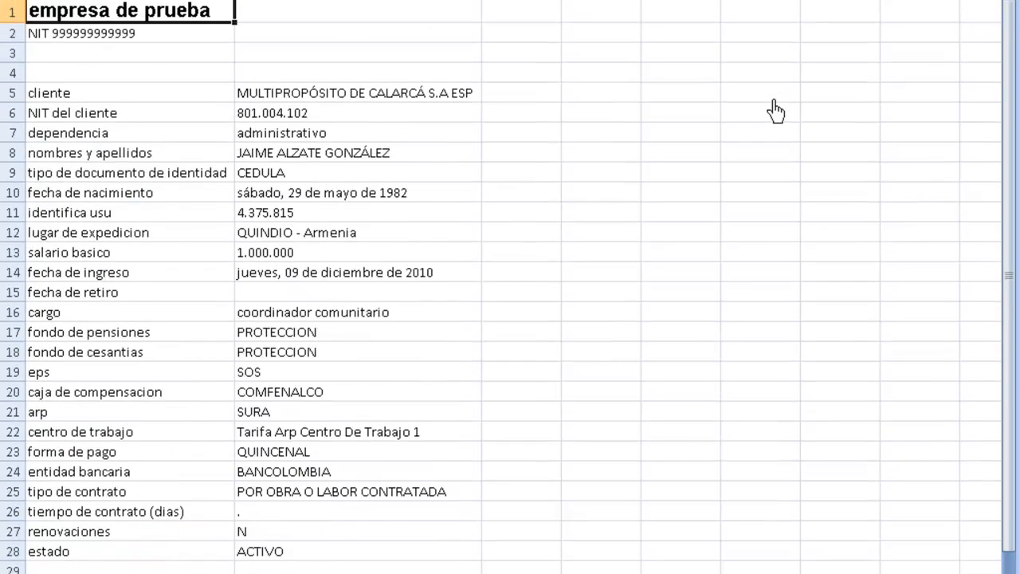
pyautogui.press('Down')
pyautogui.press('Down')
pyautogui.press('Down')
pyautogui.press('Down')
pyautogui.press('Down')
pyautogui.press('Down')
pyautogui.press('Down')
pyautogui.press('Right')
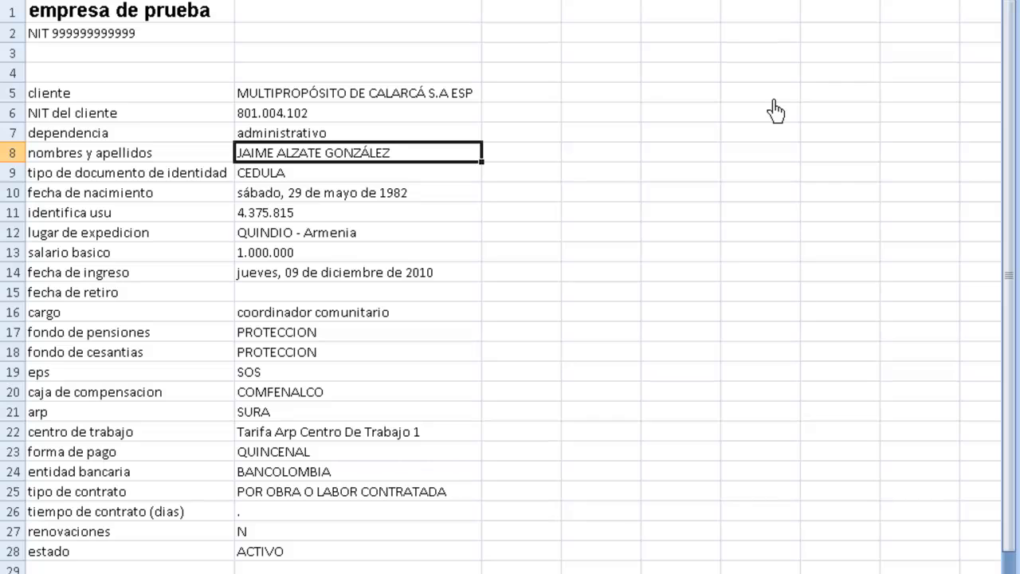
pyautogui.press('Down')
pyautogui.press('Down')
pyautogui.press('Down')
pyautogui.press('Down')
pyautogui.press('Down')
pyautogui.press('Down')
pyautogui.press('Down')
pyautogui.press('Down')
pyautogui.press('Down')
pyautogui.press('Down')
pyautogui.press('Down')
pyautogui.press('Down')
pyautogui.press('Down')
pyautogui.press('Down')
pyautogui.press('Down')
pyautogui.press('Down')
pyautogui.press('Down')
pyautogui.press('Down')
pyautogui.press('Down')
pyautogui.press('Down')
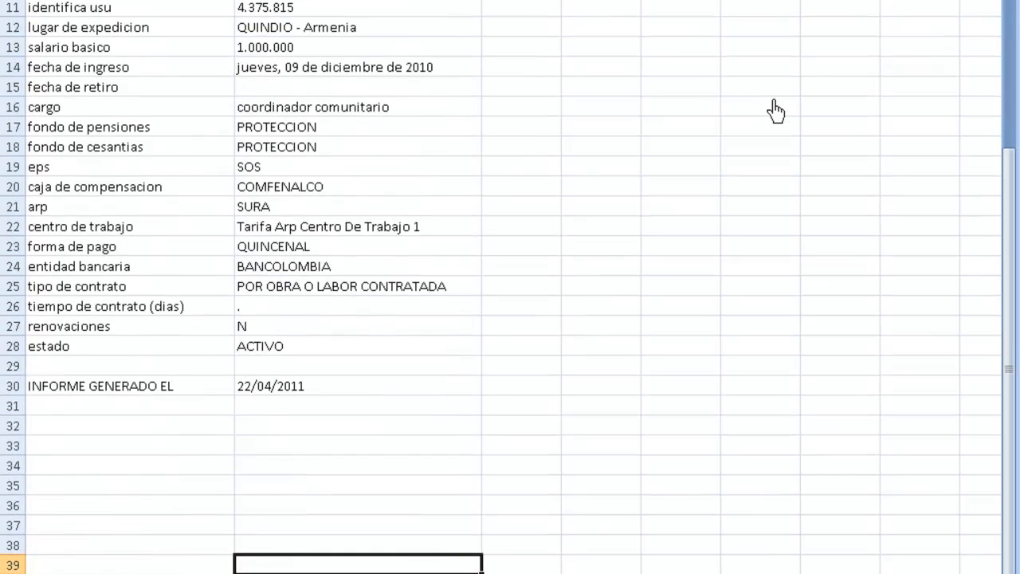
pyautogui.press('Up')
pyautogui.press('Up')
pyautogui.press('Up')
pyautogui.press('Up')
pyautogui.press('Up')
pyautogui.press('Up')
pyautogui.press('Up')
pyautogui.press('Up')
pyautogui.press('Up')
pyautogui.press('Up')
pyautogui.press('Up')
pyautogui.press('Up')
pyautogui.press('Up')
pyautogui.press('Up')
pyautogui.press('Up')
pyautogui.press('Up')
pyautogui.press('Up')
pyautogui.press('Up')
pyautogui.press('Up')
pyautogui.press('Up')
pyautogui.press('Left')
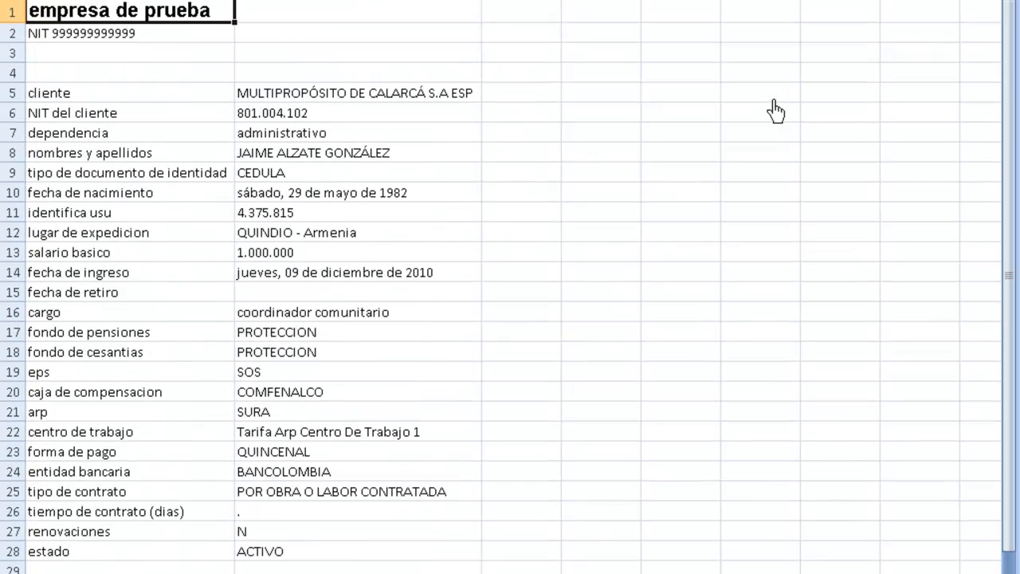
# Step: Close Libro2 without saving and bring the payroll main menu forward
pyautogui.hotkey('alt', 'F4')
pyautogui.press('Right')
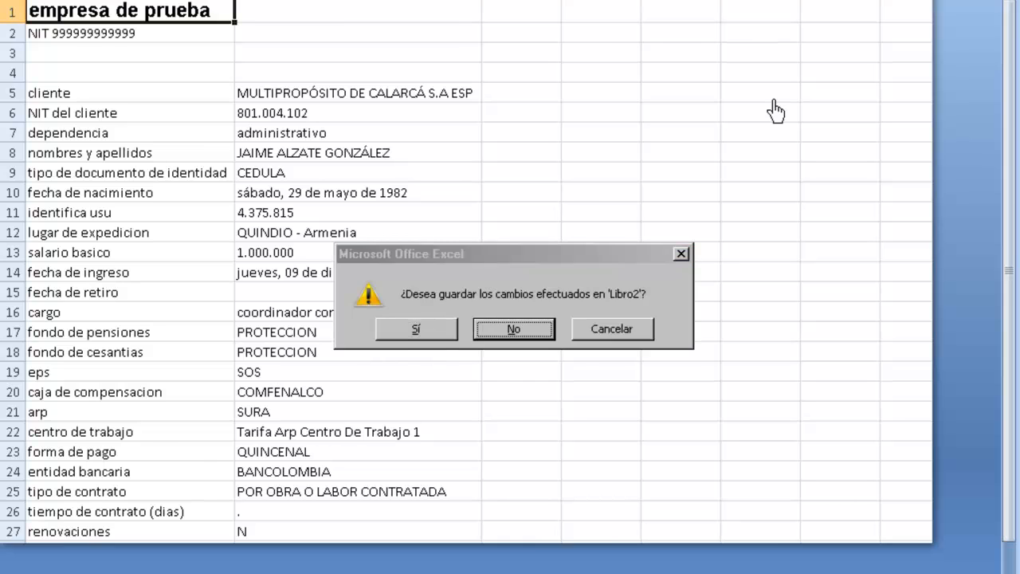
pyautogui.press('Return')
pyautogui.click(201, 309)
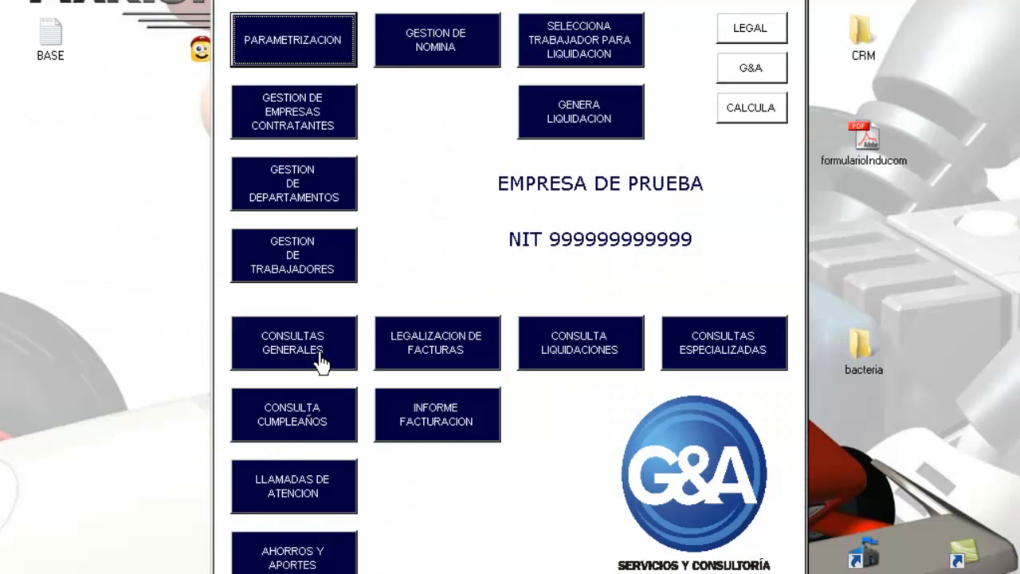
# Step: Open the worker management form and sort the list by ID, department, then name
pyautogui.click(334, 255)
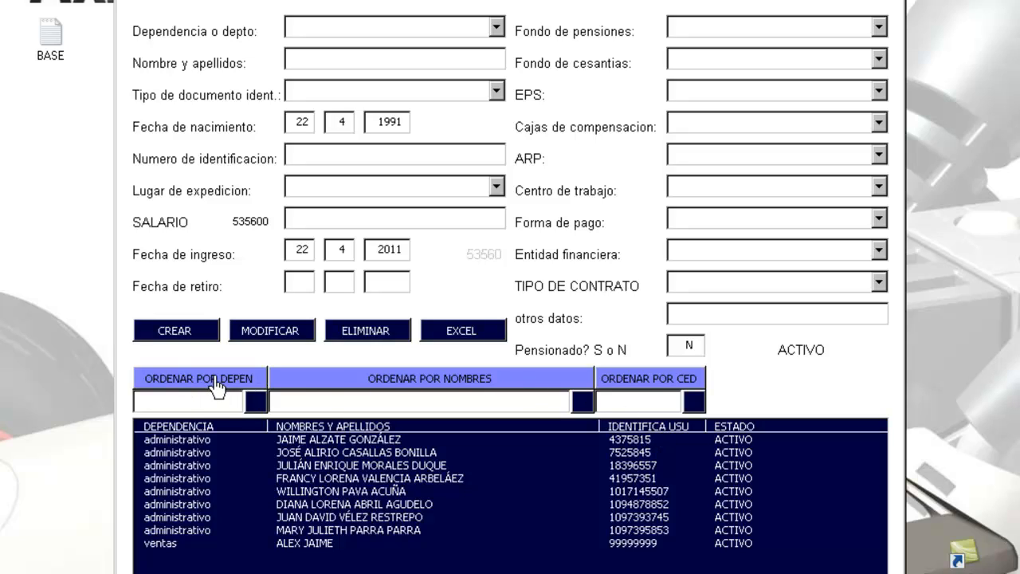
pyautogui.click(656, 373)
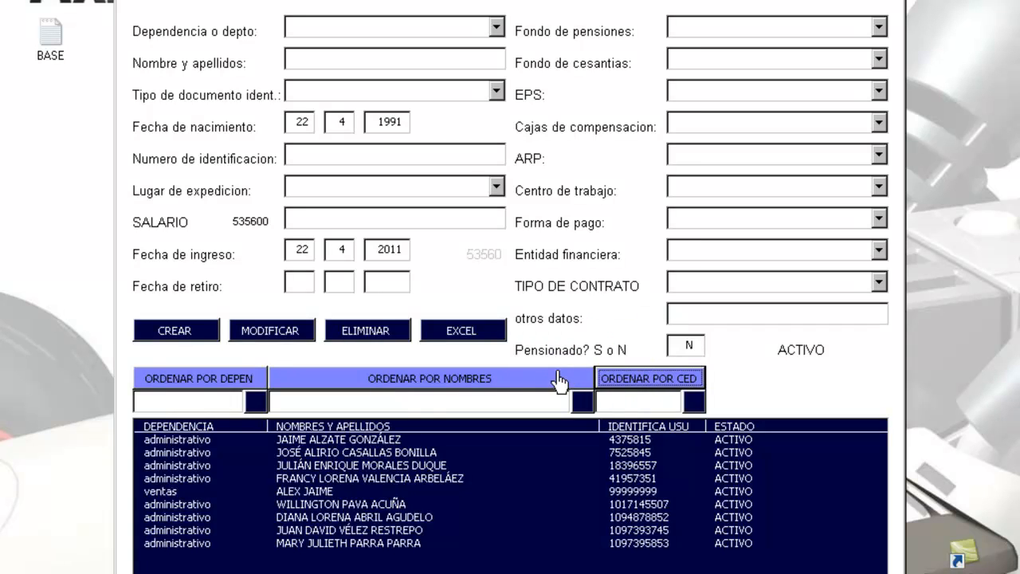
pyautogui.click(557, 376)
pyautogui.click(211, 379)
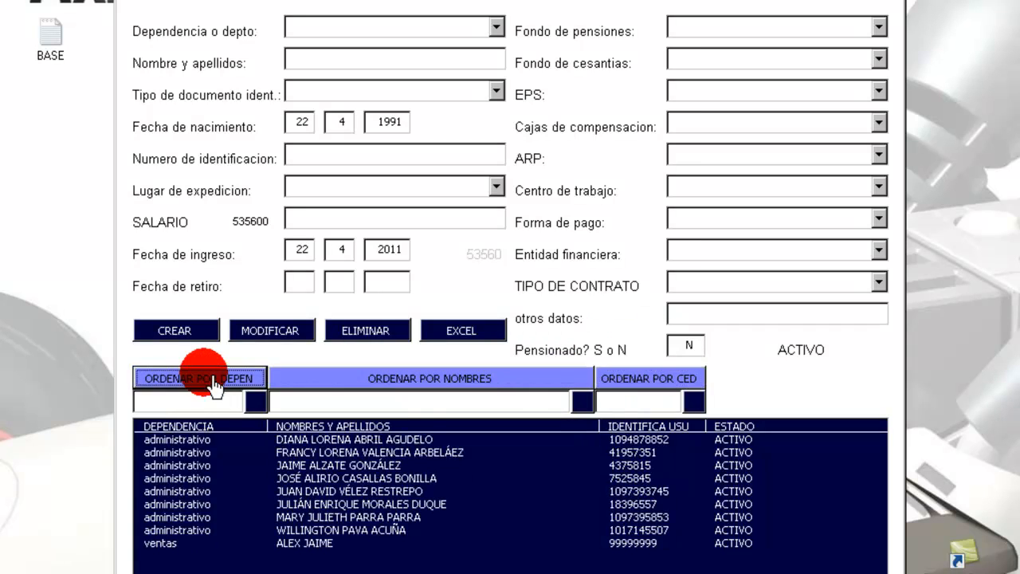
pyautogui.click(315, 383)
pyautogui.click(650, 384)
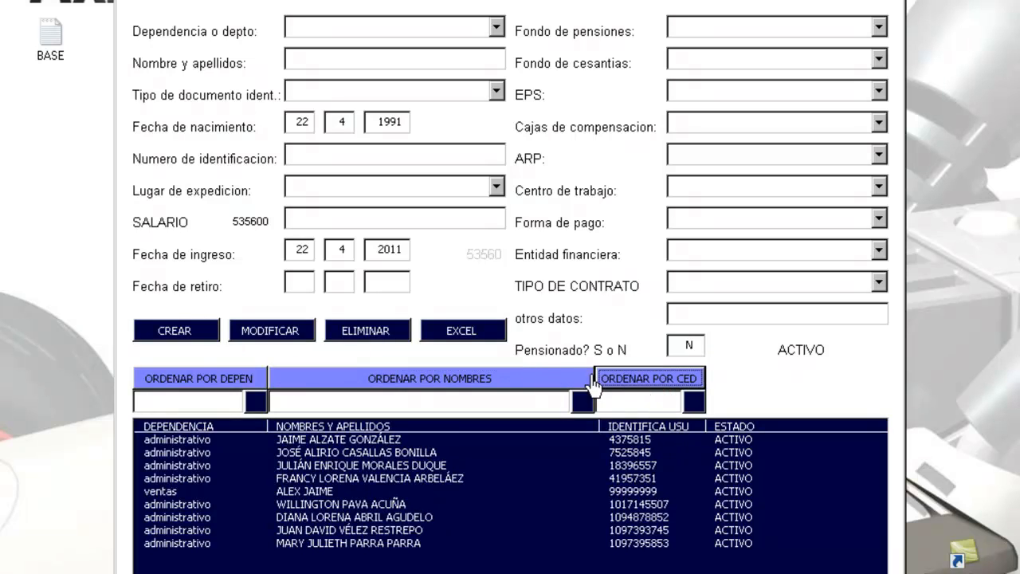
pyautogui.click(567, 381)
pyautogui.click(176, 385)
pyautogui.click(314, 380)
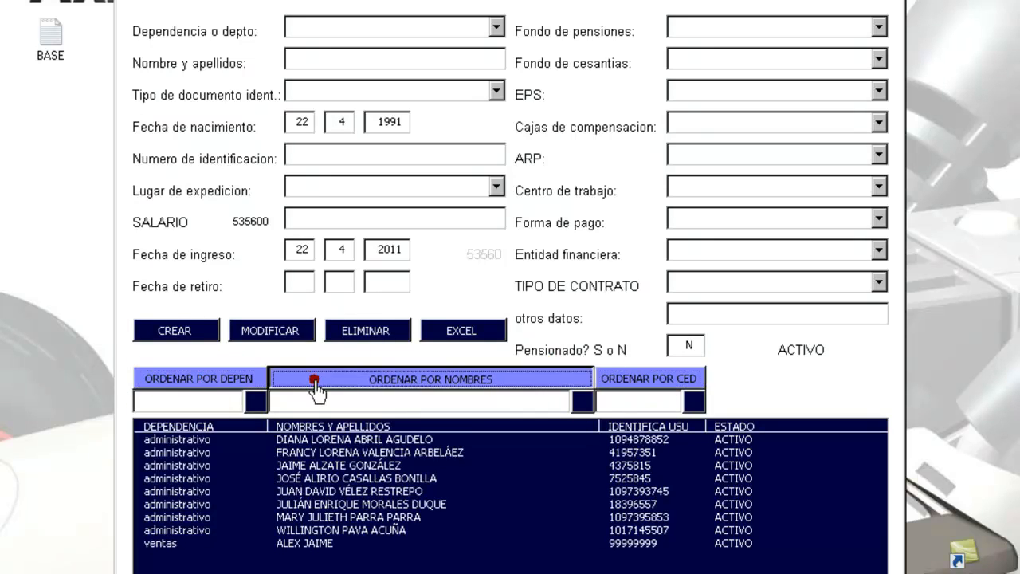
pyautogui.click(684, 384)
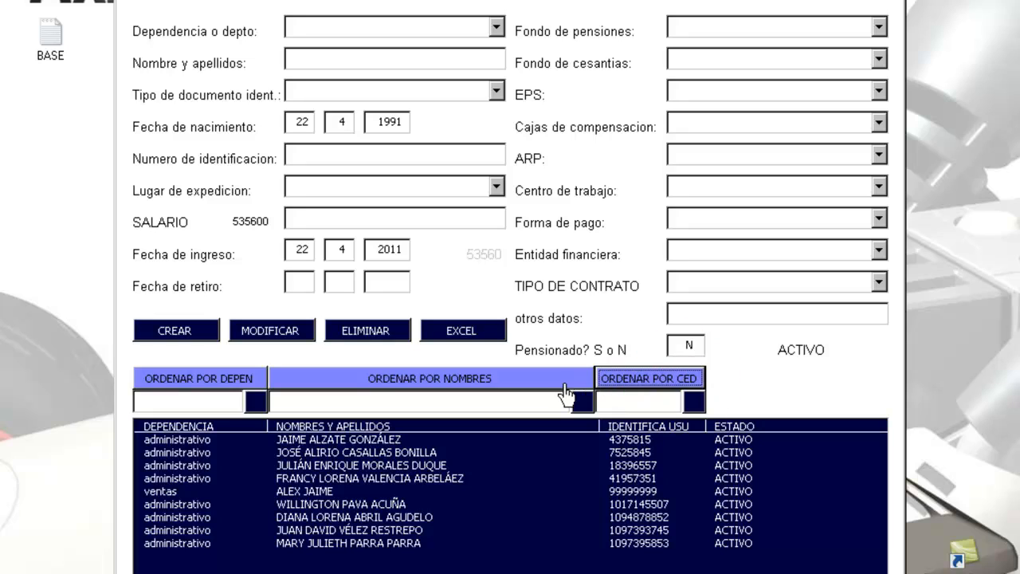
pyautogui.click(566, 381)
# Step: Load a worker's record and step through neighbouring records
pyautogui.click(547, 545)
pyautogui.press('Up')
pyautogui.press('Up')
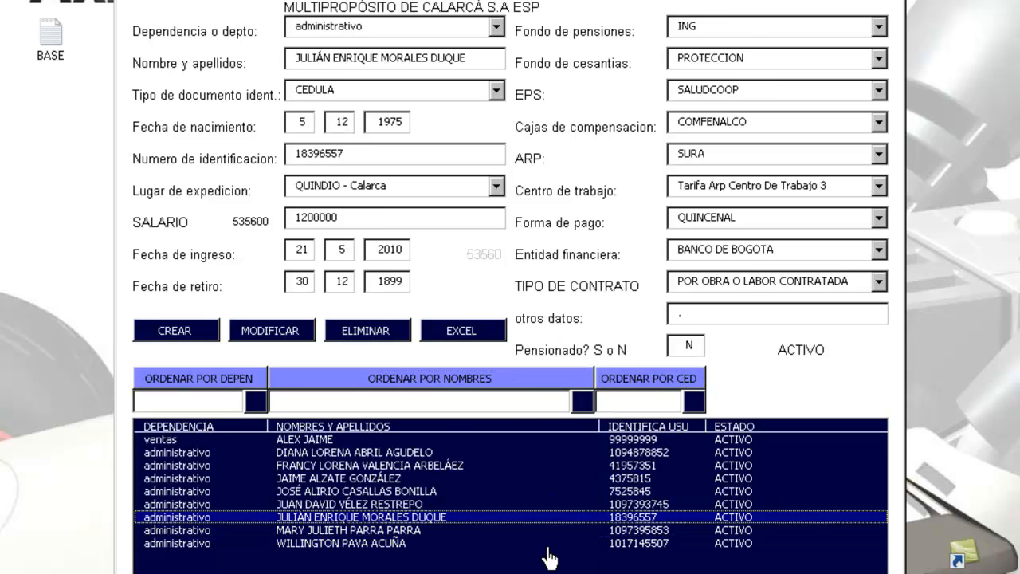
pyautogui.press('Up')
pyautogui.press('Up')
pyautogui.press('Up')
pyautogui.press('Up')
pyautogui.press('Up')
pyautogui.press('Down')
pyautogui.press('Down')
pyautogui.press('Down')
pyautogui.press('Down')
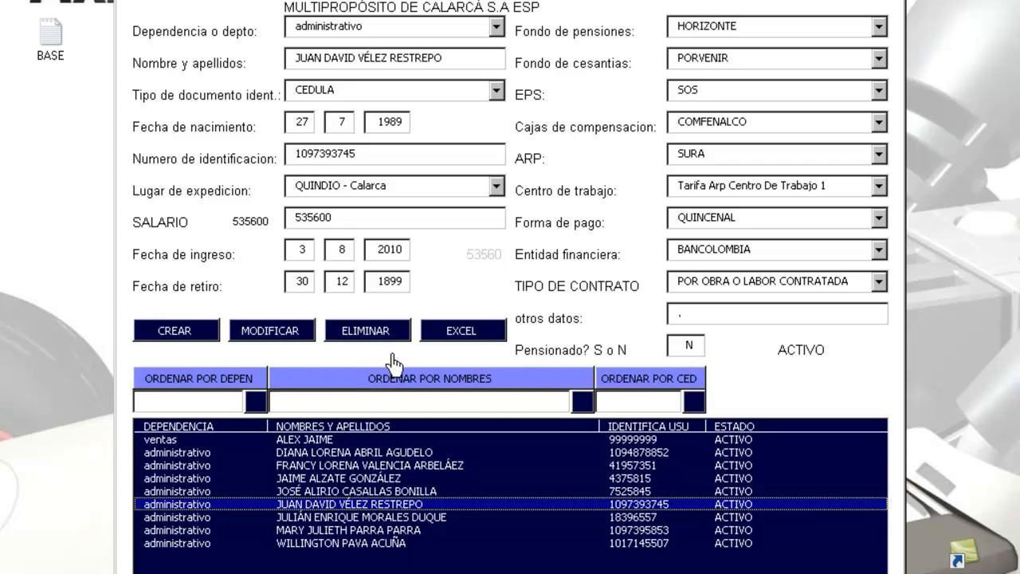
# Step: Click into the department, name and ID filter boxes
pyautogui.click(191, 403)
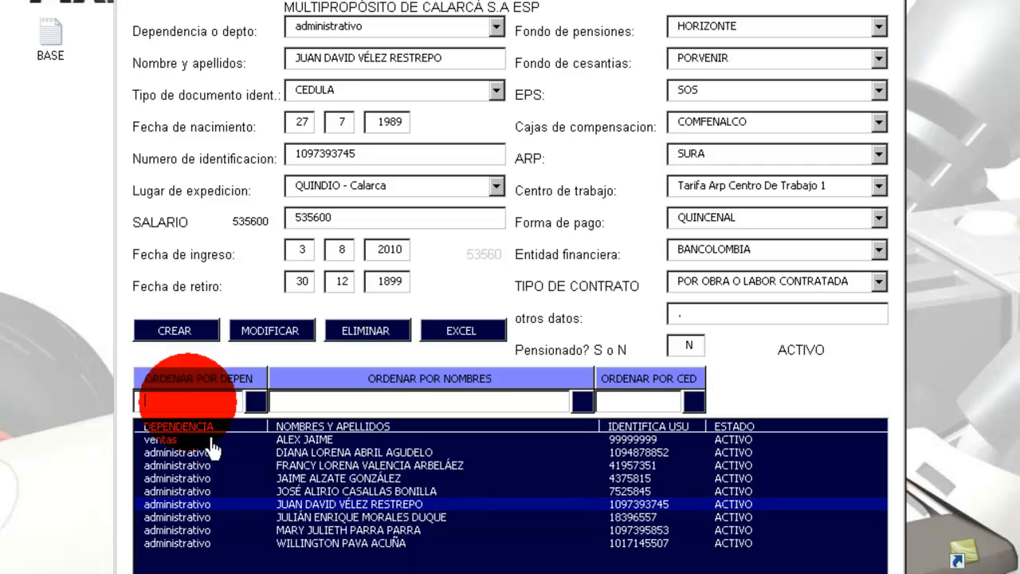
pyautogui.click(190, 405)
pyautogui.click(303, 403)
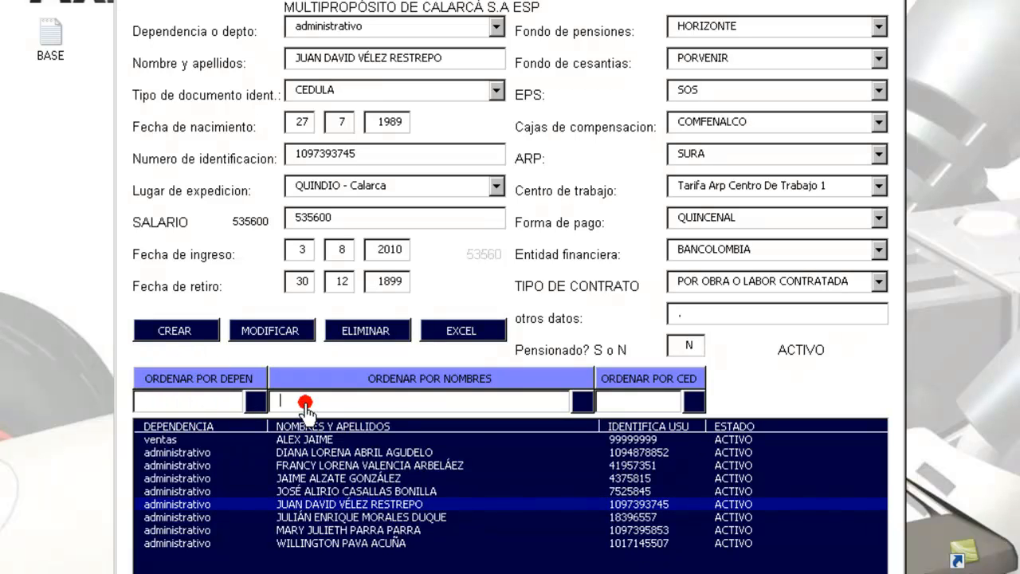
pyautogui.click(635, 406)
pyautogui.click(455, 408)
# Step: Search workers by ID 109, step through the next matches, and close the form
pyautogui.click(610, 403)
pyautogui.write('109')
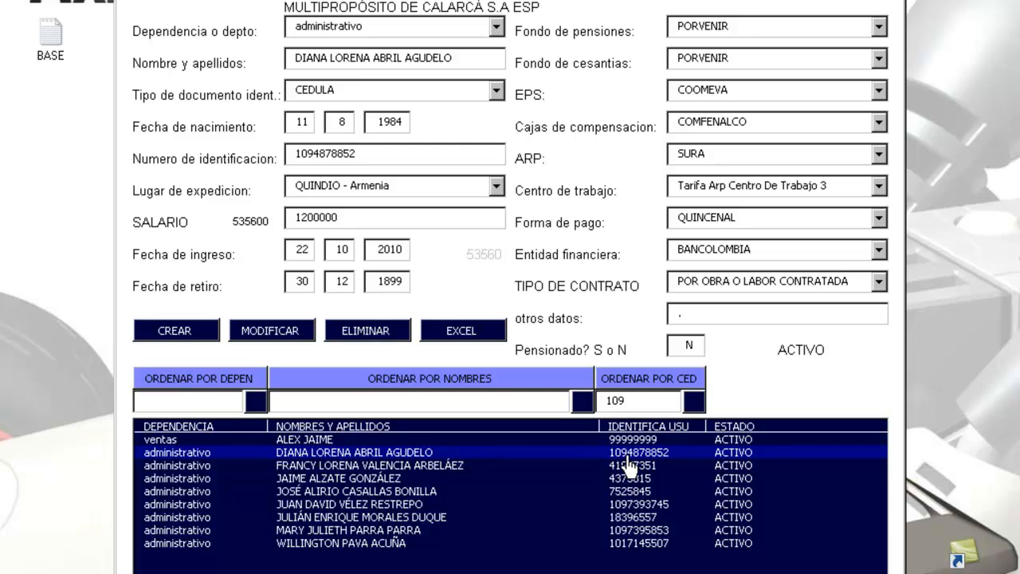
pyautogui.click(691, 408)
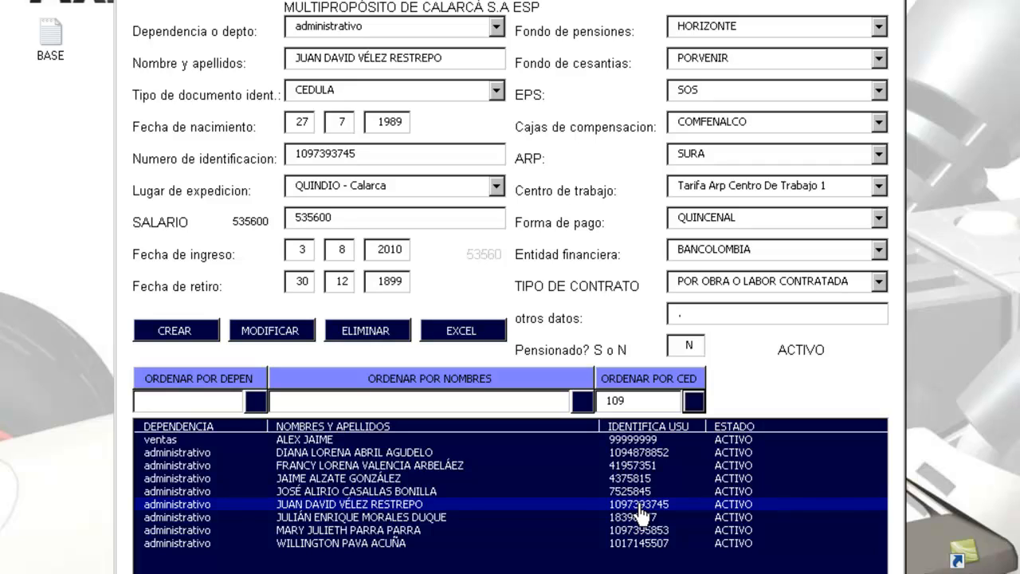
pyautogui.click(694, 402)
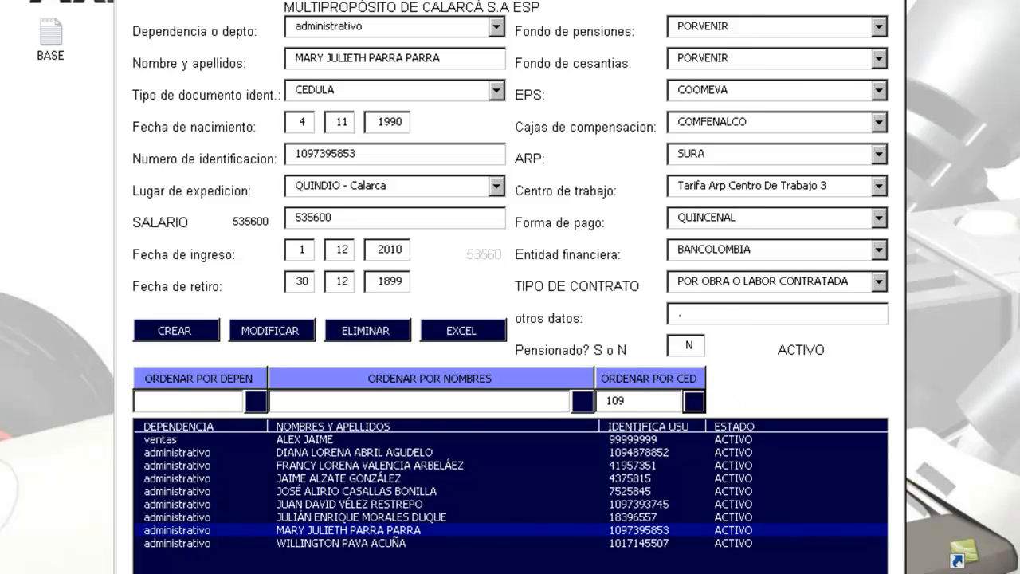
pyautogui.click(893, 1)
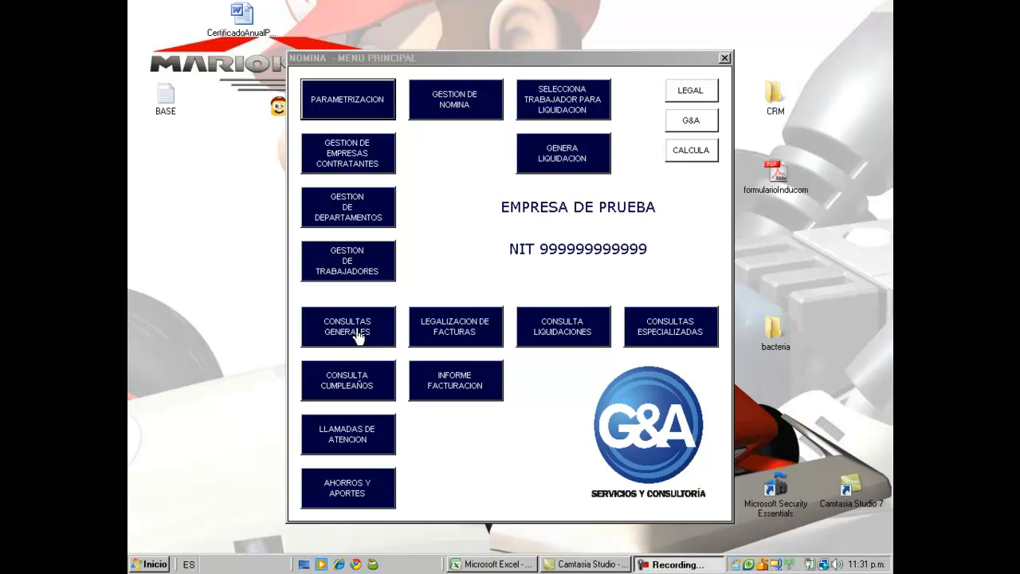
# Step: Open the worker query and toggle between MULTIPROPÓSITO and EMPRESA DE PRUEBA
pyautogui.click(354, 335)
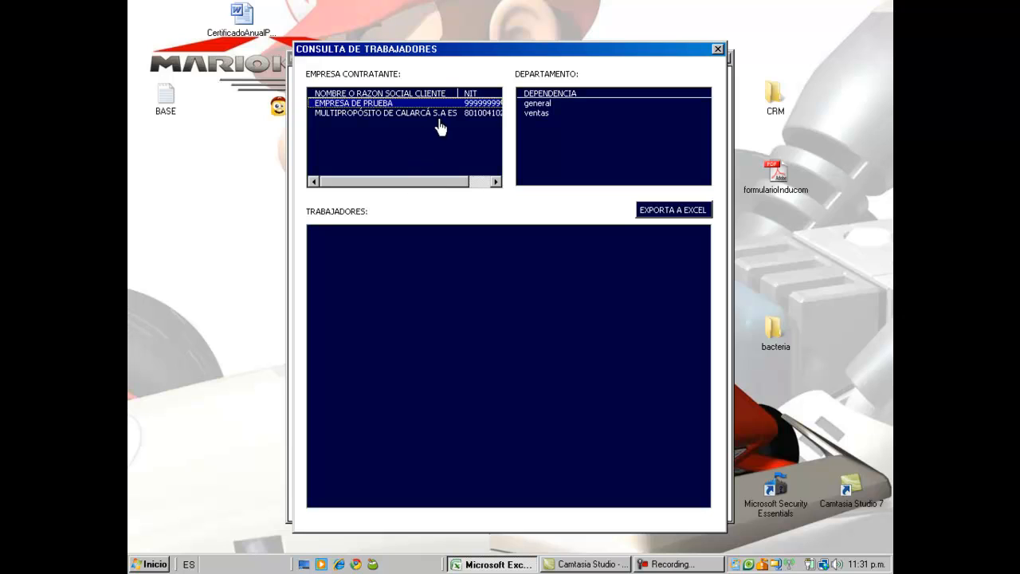
pyautogui.click(431, 116)
pyautogui.click(380, 103)
pyautogui.click(381, 114)
pyautogui.click(380, 104)
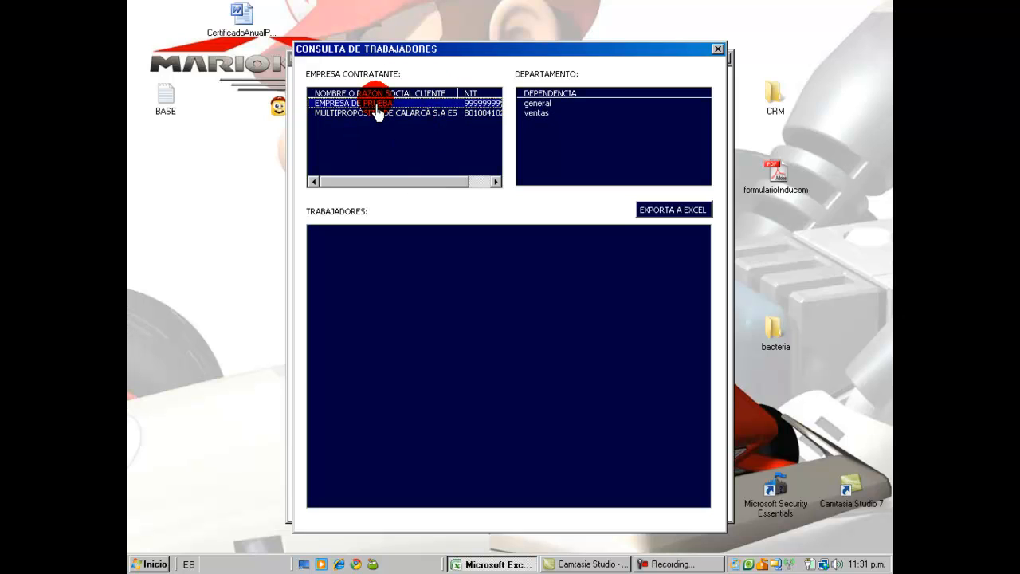
pyautogui.click(379, 114)
pyautogui.click(380, 105)
pyautogui.click(379, 114)
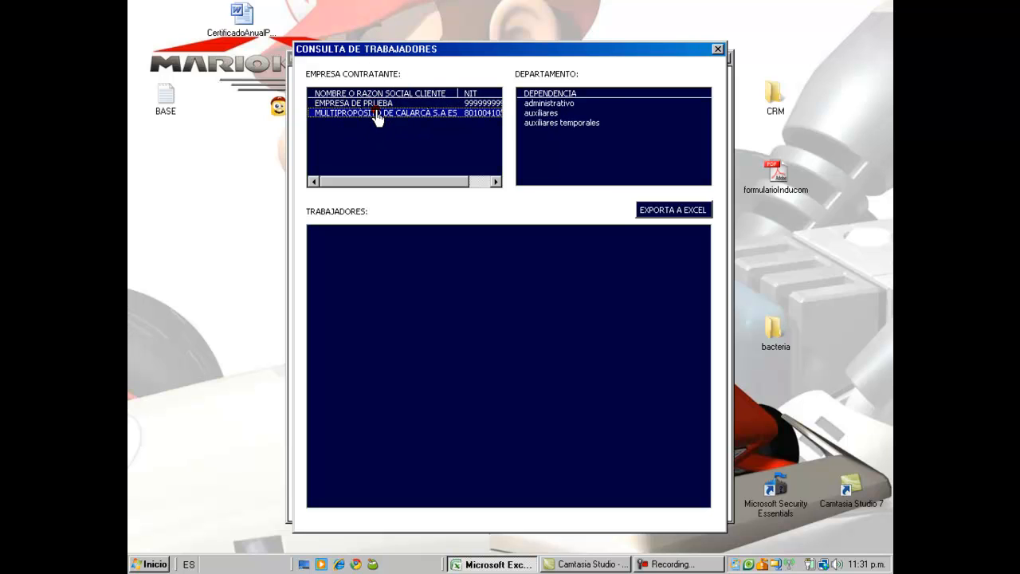
pyautogui.click(379, 105)
pyautogui.click(378, 114)
pyautogui.click(378, 104)
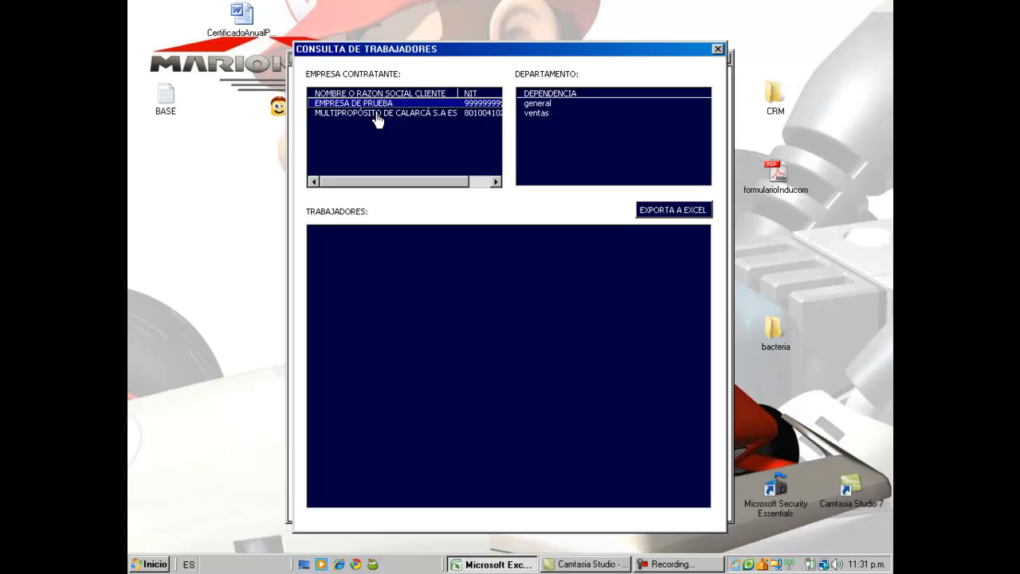
pyautogui.click(377, 114)
pyautogui.click(378, 105)
# Step: List the ventas department's workers, then settle on the MULTIPROPÓSITO company
pyautogui.click(536, 113)
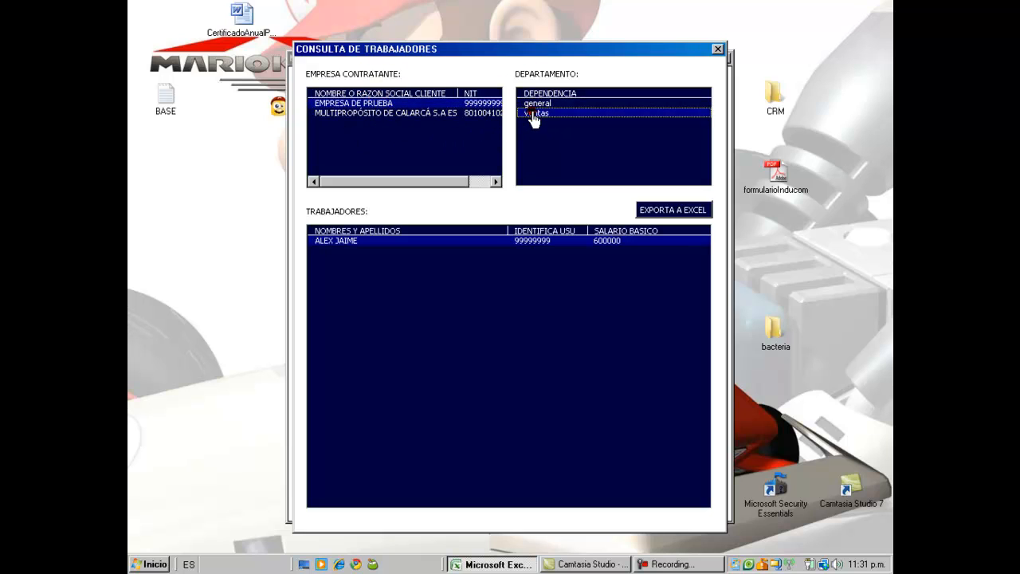
pyautogui.click(420, 115)
pyautogui.click(393, 104)
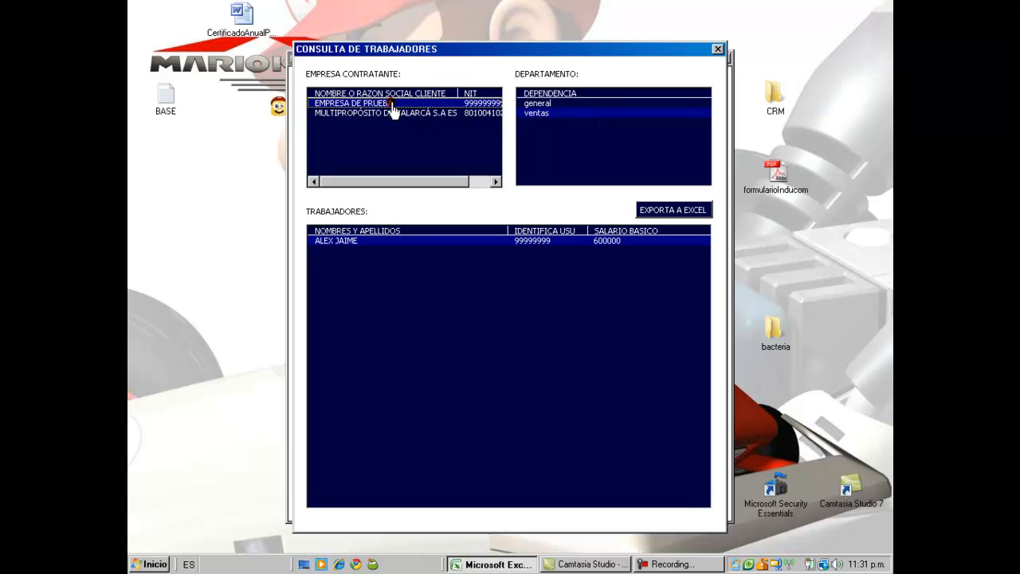
pyautogui.click(393, 115)
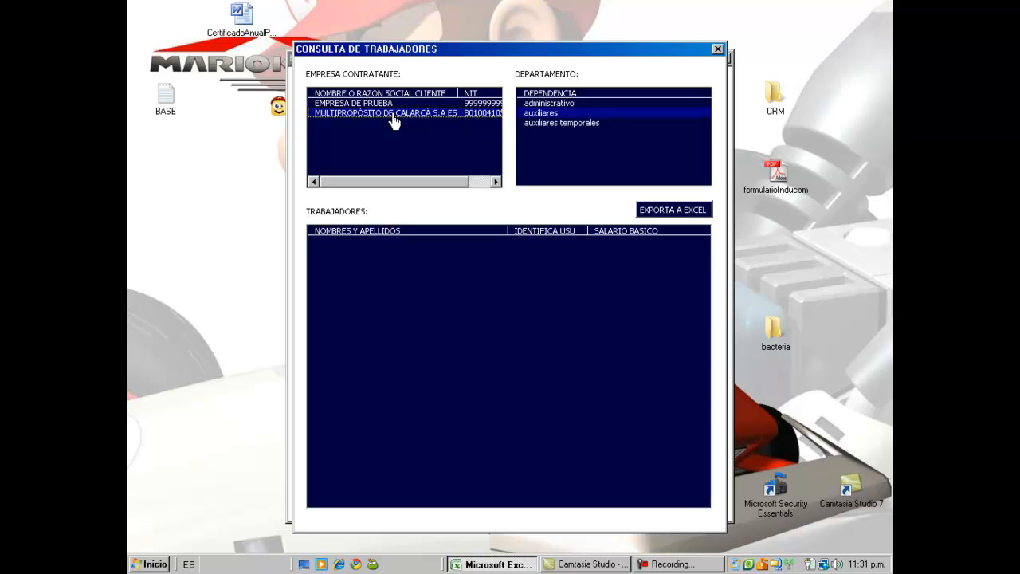
pyautogui.press('Up')
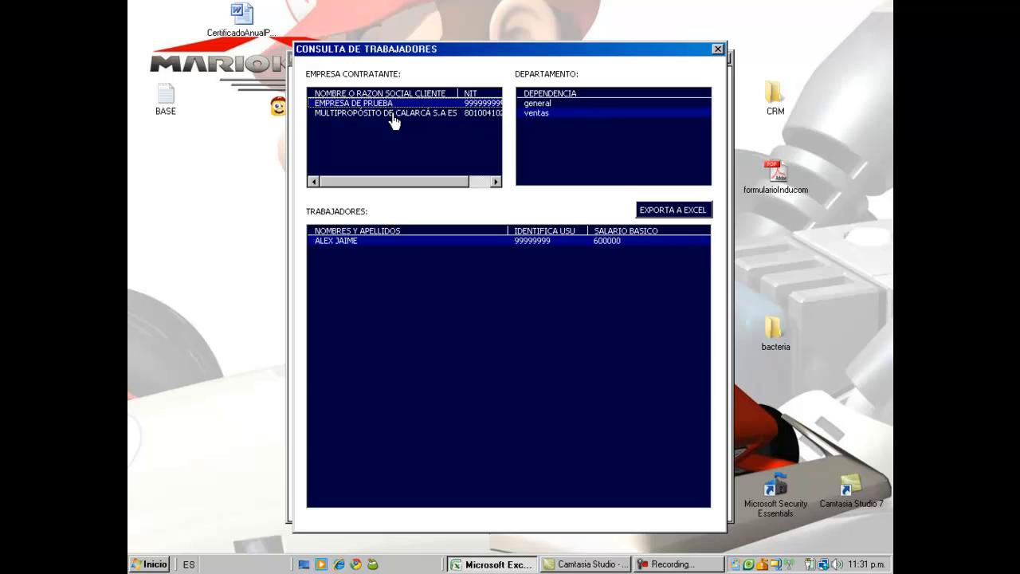
pyautogui.press('Down')
pyautogui.press('Up')
pyautogui.press('Down')
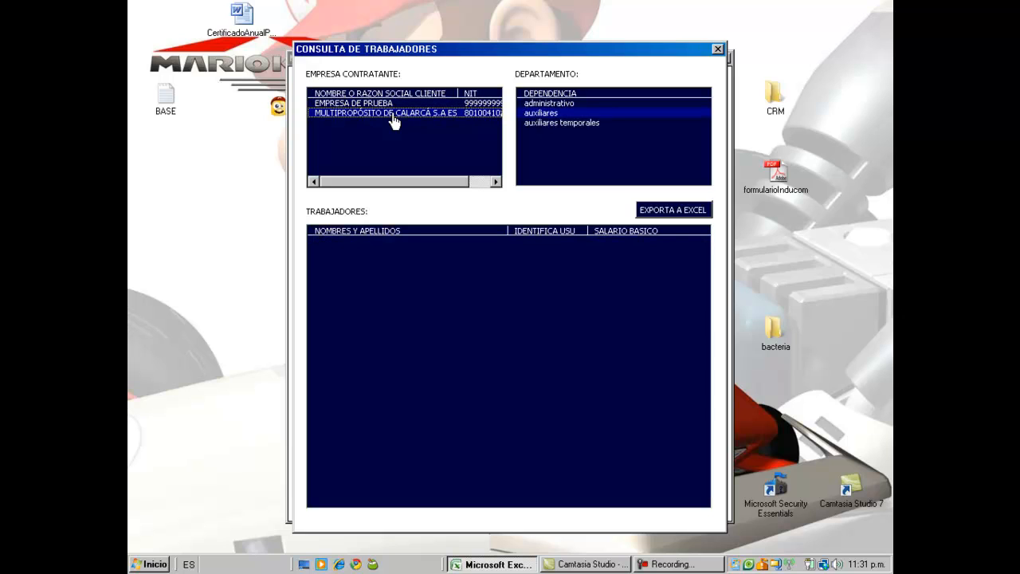
# Step: List the administrativo department's workers for MULTIPROPÓSITO
pyautogui.click(542, 123)
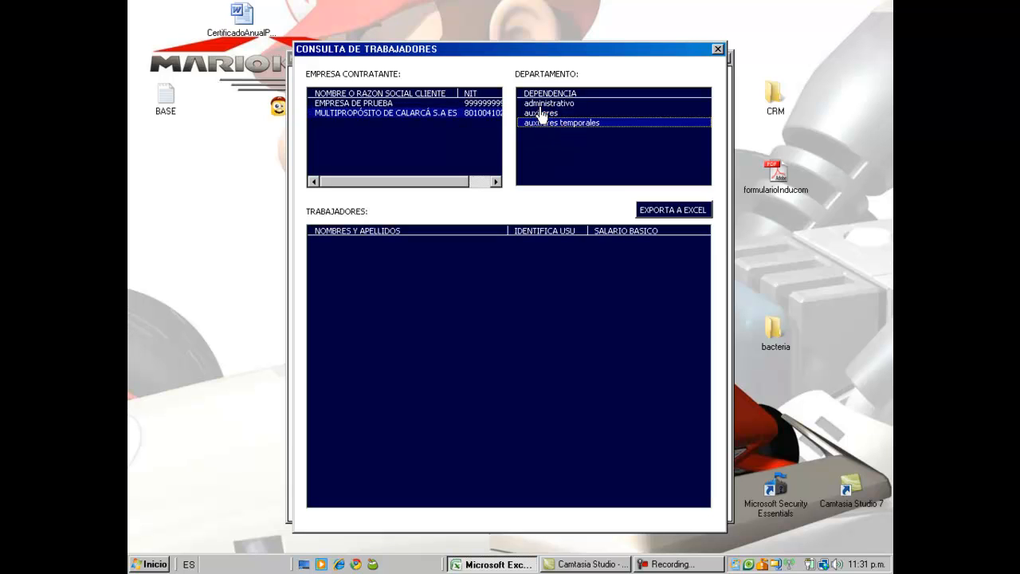
pyautogui.click(540, 103)
pyautogui.click(540, 113)
pyautogui.click(540, 104)
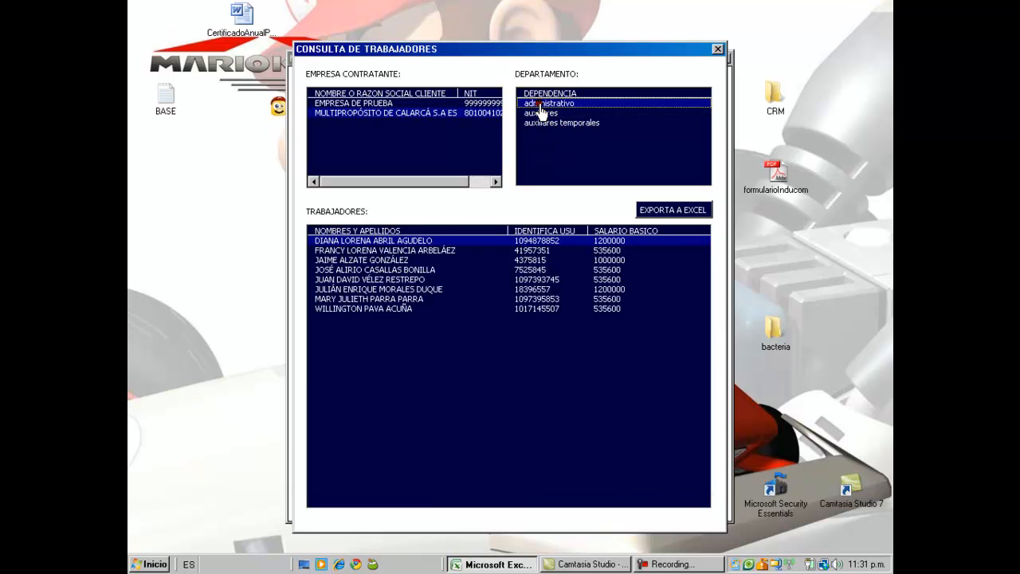
# Step: Select several administrativo workers, pick the second company, and close the worker query
pyautogui.click(423, 279)
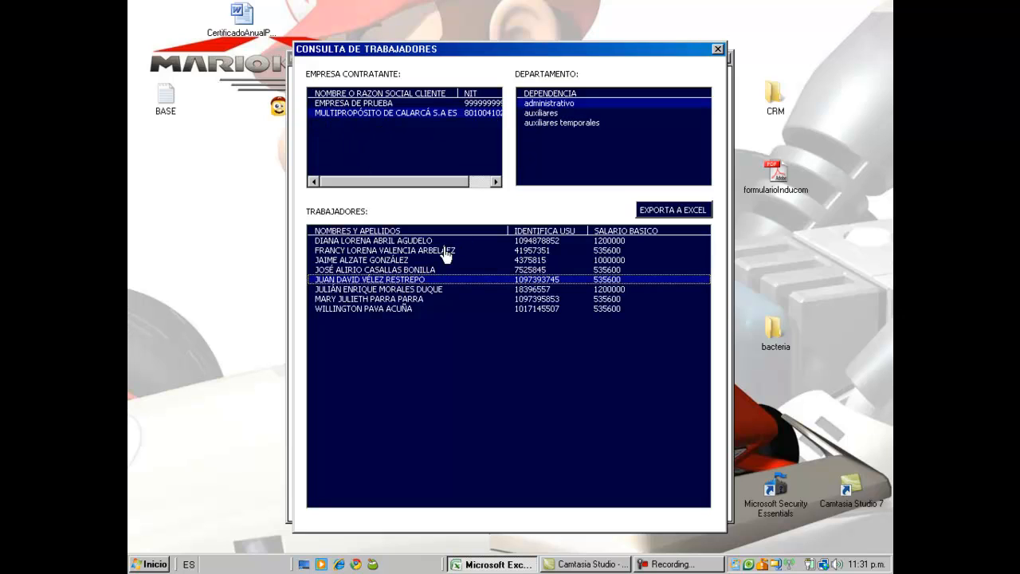
pyautogui.click(398, 261)
pyautogui.click(396, 309)
pyautogui.click(395, 260)
pyautogui.click(396, 279)
pyautogui.click(398, 251)
pyautogui.click(398, 241)
pyautogui.click(398, 251)
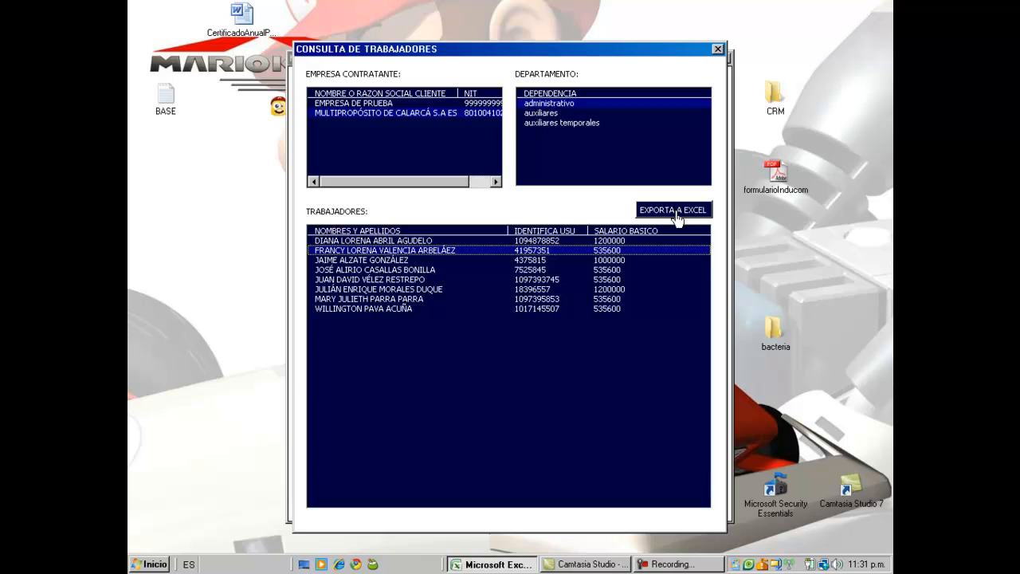
pyautogui.click(406, 114)
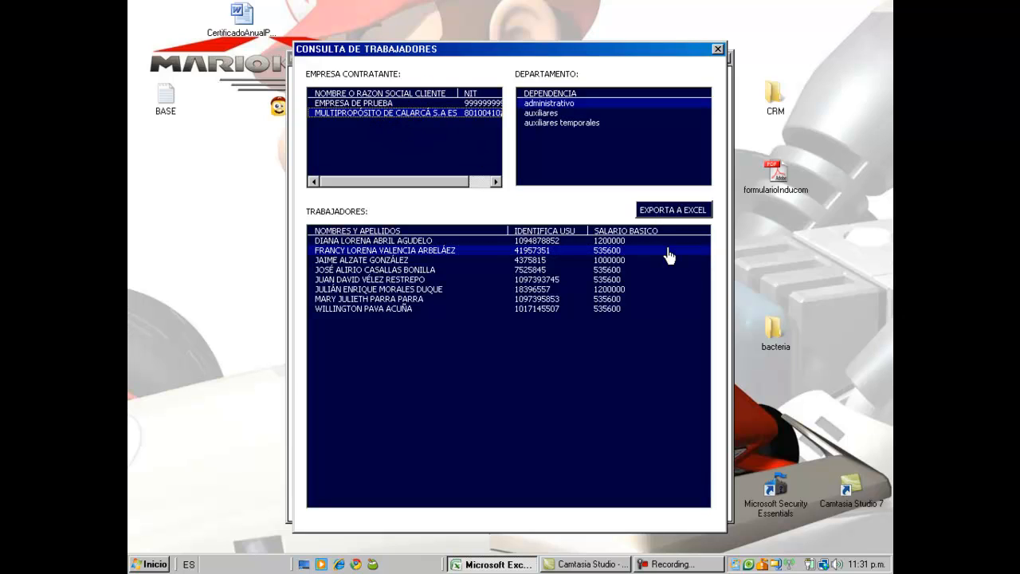
pyautogui.click(718, 50)
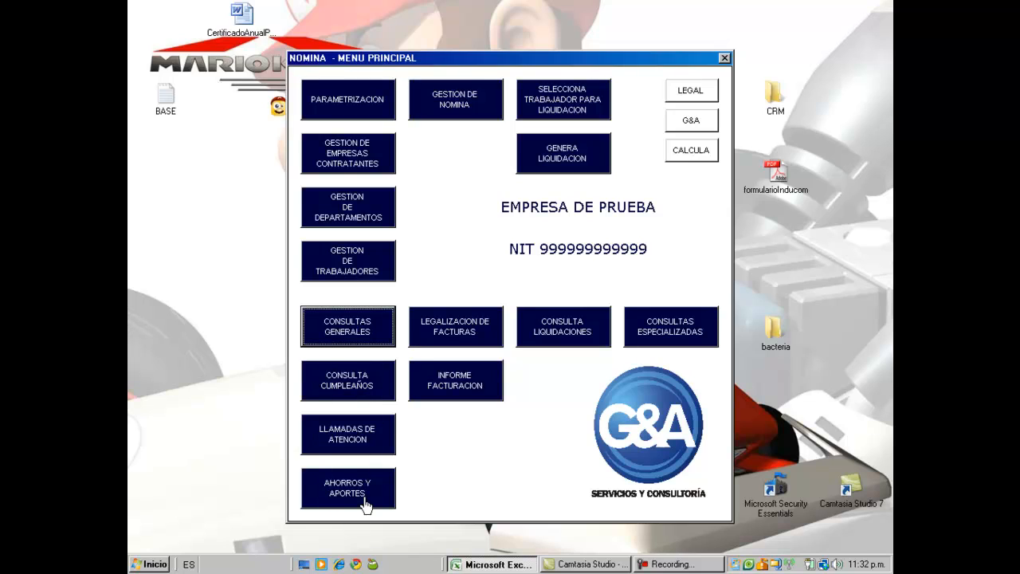
pyautogui.click(351, 395)
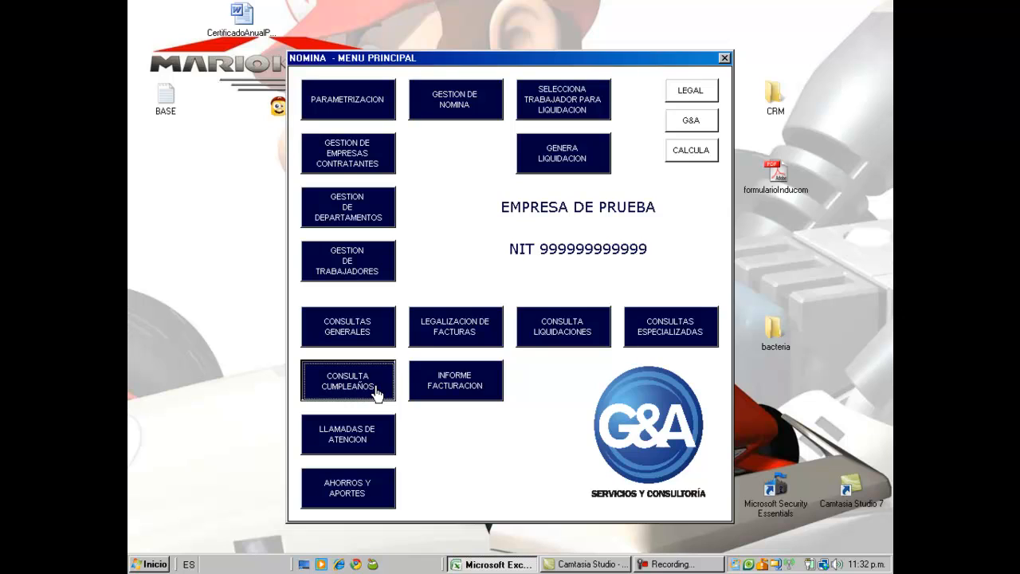
pyautogui.click(376, 395)
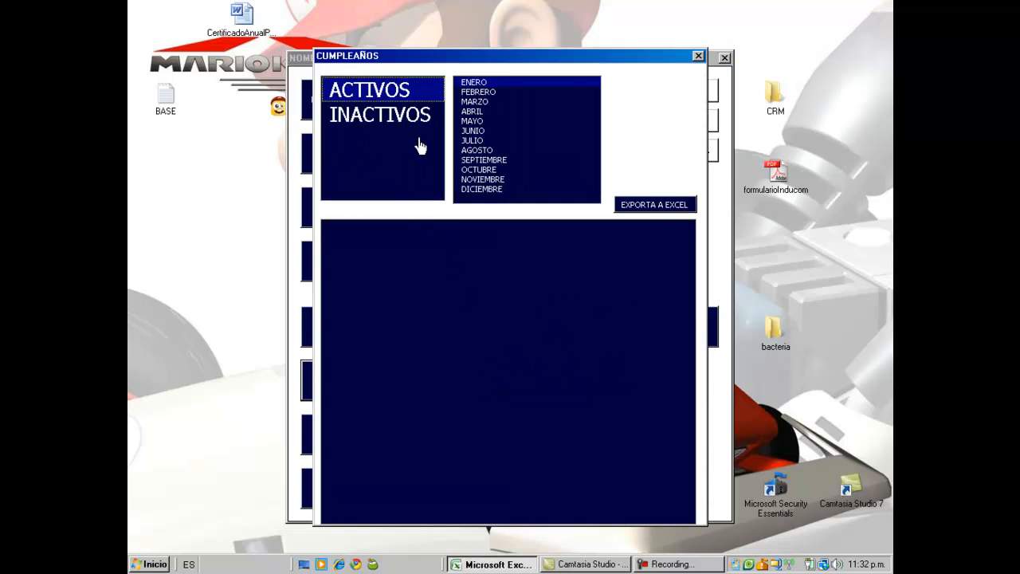
pyautogui.click(403, 121)
pyautogui.click(397, 92)
pyautogui.click(392, 118)
pyautogui.click(396, 92)
pyautogui.click(392, 115)
pyautogui.click(395, 90)
pyautogui.click(392, 115)
pyautogui.click(391, 90)
pyautogui.click(389, 115)
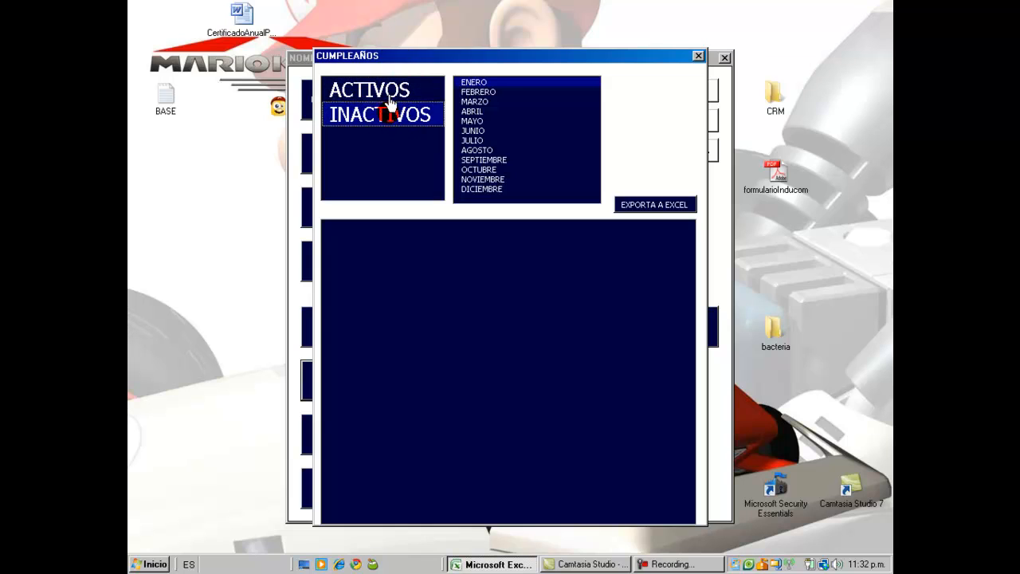
pyautogui.click(389, 92)
pyautogui.click(390, 113)
pyautogui.click(390, 92)
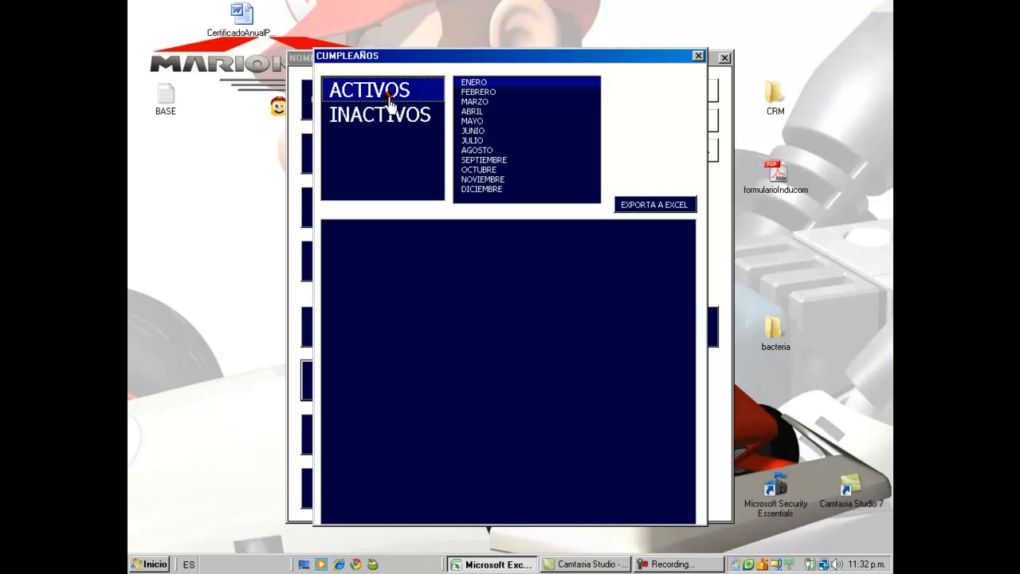
pyautogui.click(467, 101)
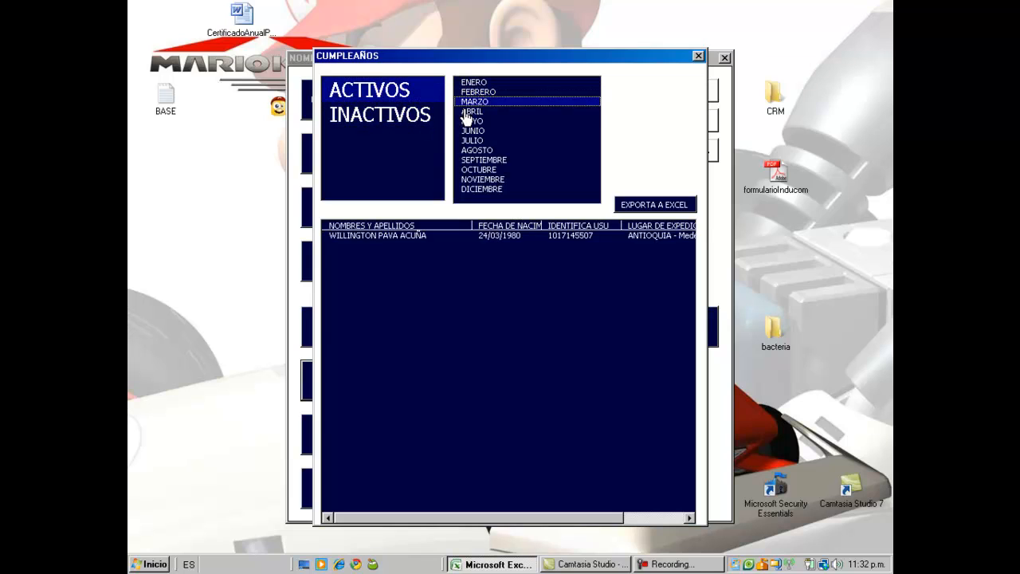
pyautogui.click(467, 112)
pyautogui.press('Down')
pyautogui.press('Down')
pyautogui.press('Down')
pyautogui.press('Down')
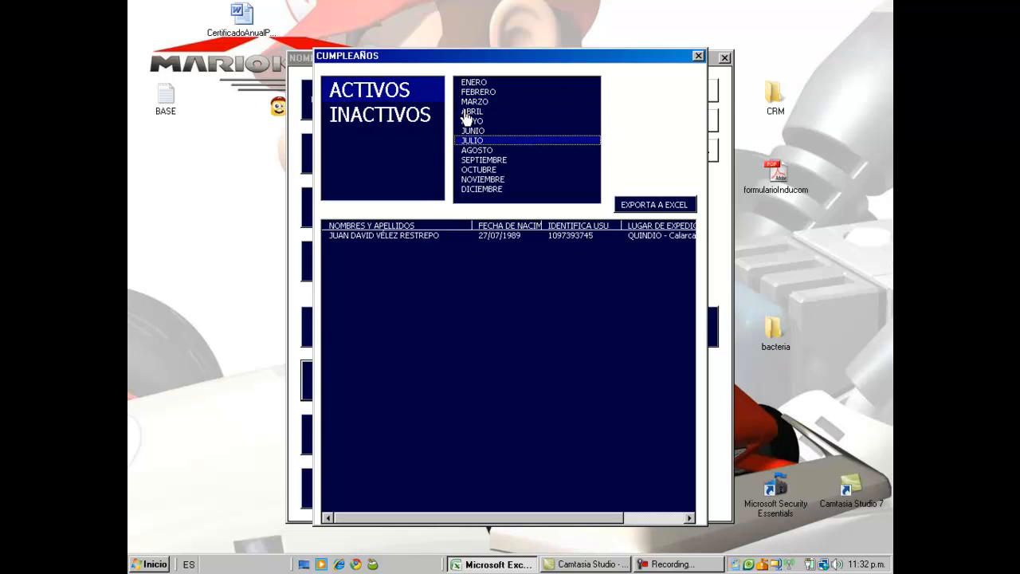
pyautogui.press('Down')
pyautogui.press('Down')
pyautogui.press('Down')
pyautogui.press('Down')
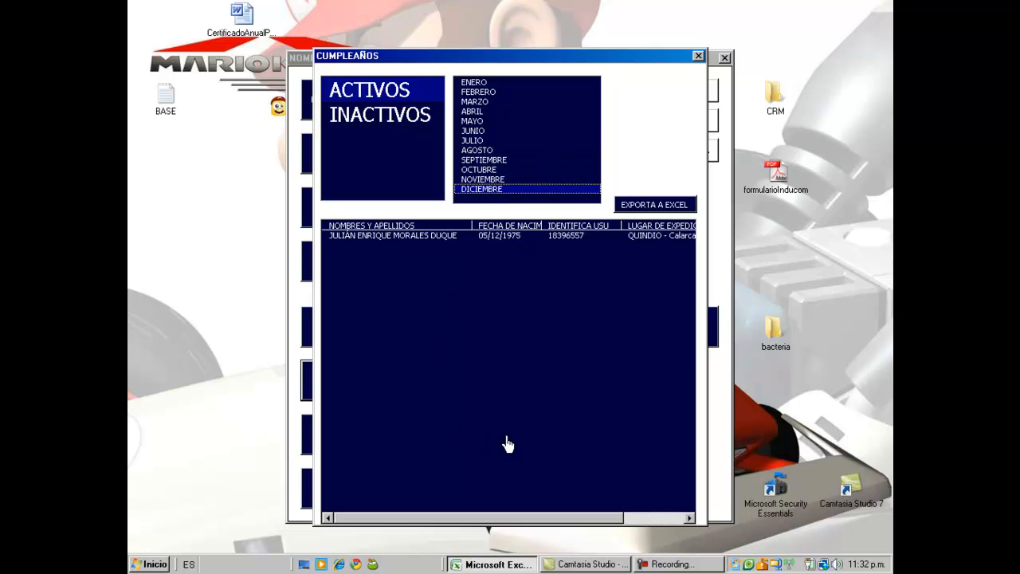
pyautogui.press('Up')
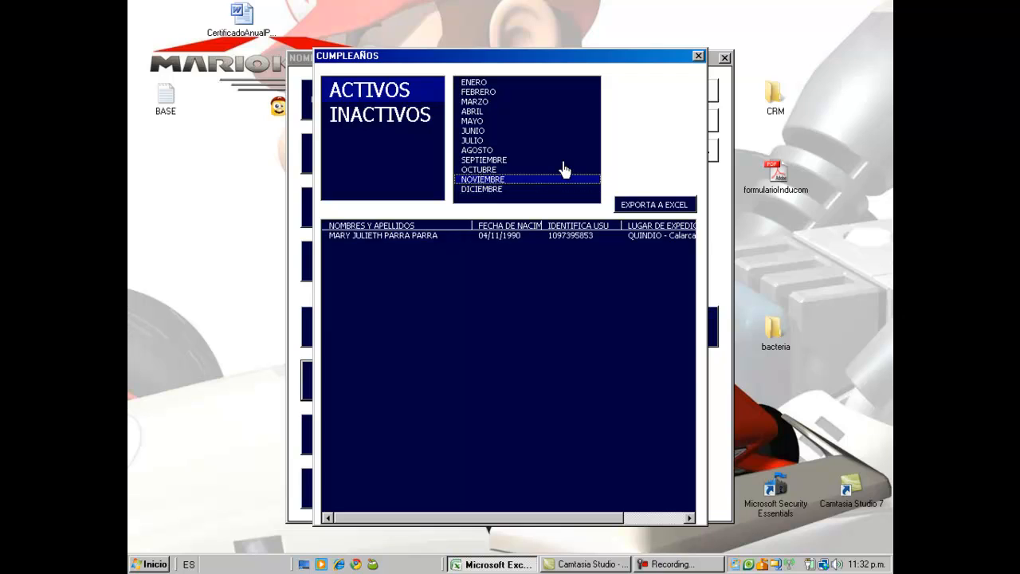
pyautogui.press('Up')
pyautogui.press('Up')
pyautogui.press('Up')
pyautogui.press('Up')
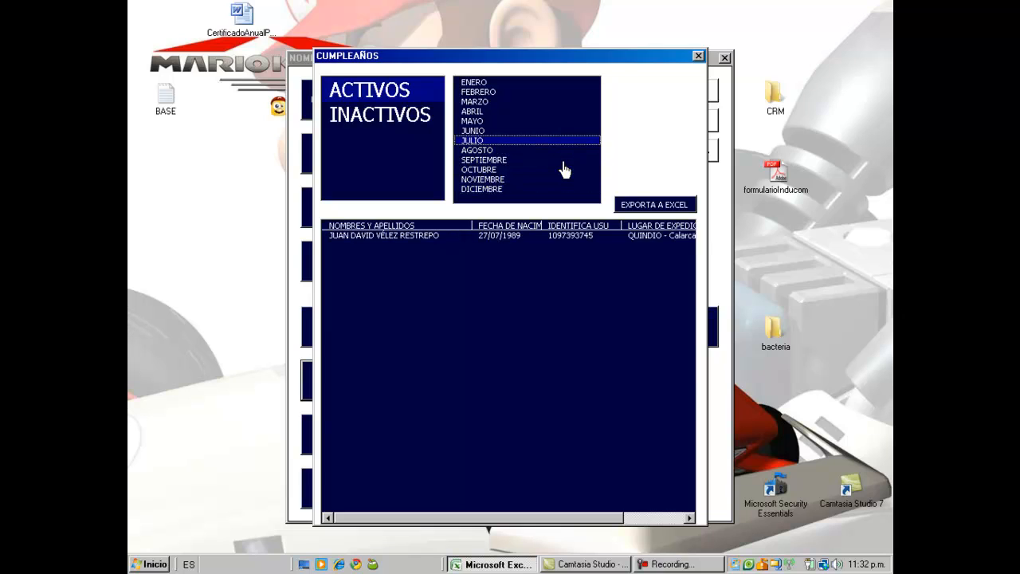
pyautogui.press('Up')
pyautogui.press('Up')
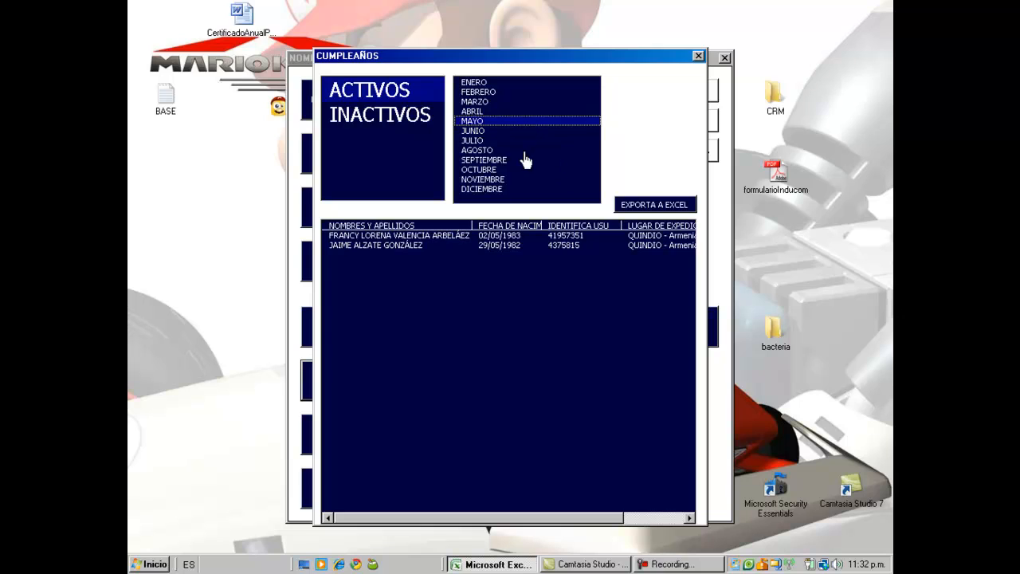
pyautogui.click(500, 236)
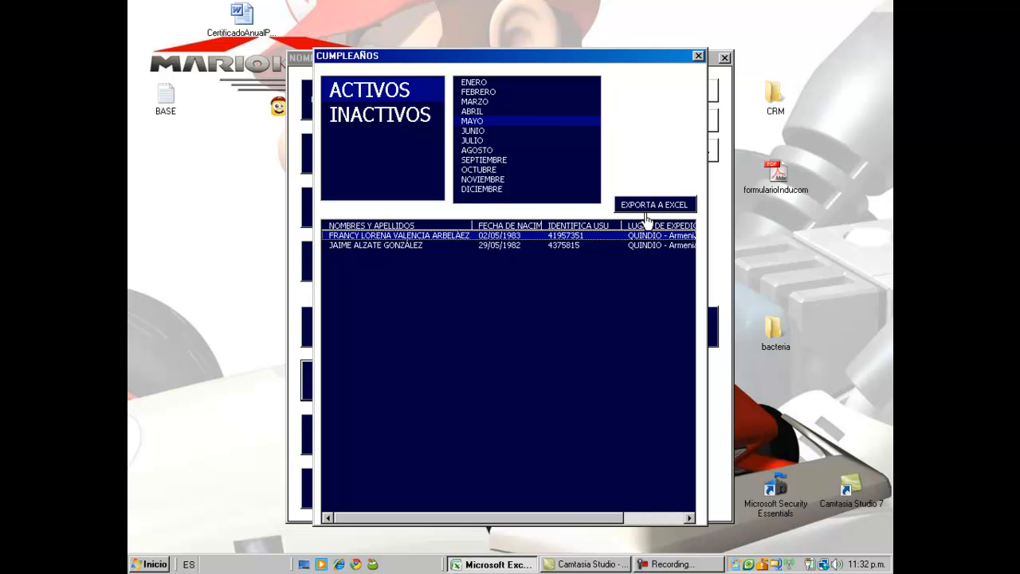
pyautogui.click(698, 57)
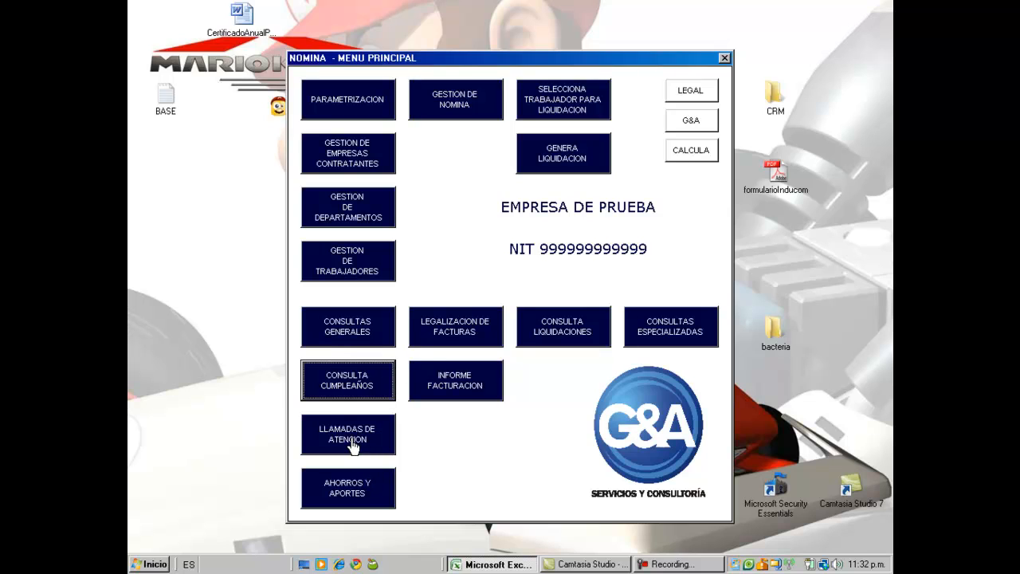
pyautogui.click(352, 443)
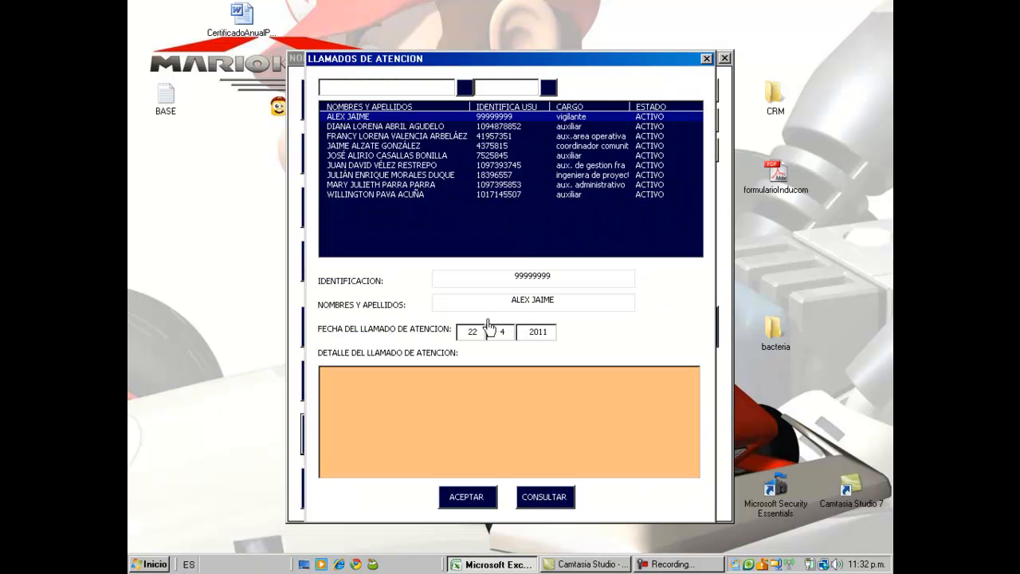
# Step: Load various workers' details into the LLAMADOS DE ATENCION form
pyautogui.click(489, 176)
pyautogui.click(422, 146)
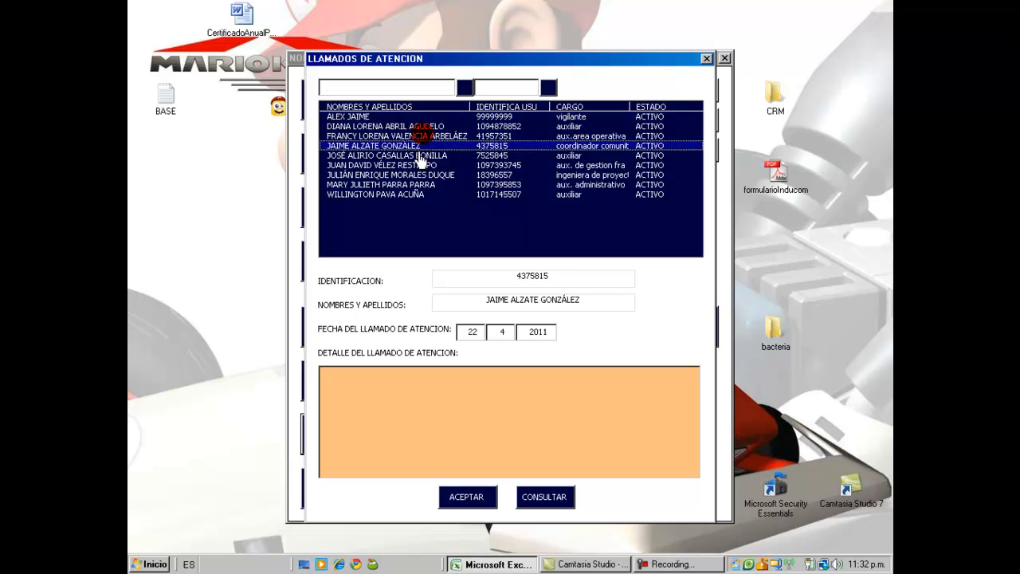
pyautogui.click(419, 175)
pyautogui.click(419, 185)
pyautogui.click(418, 137)
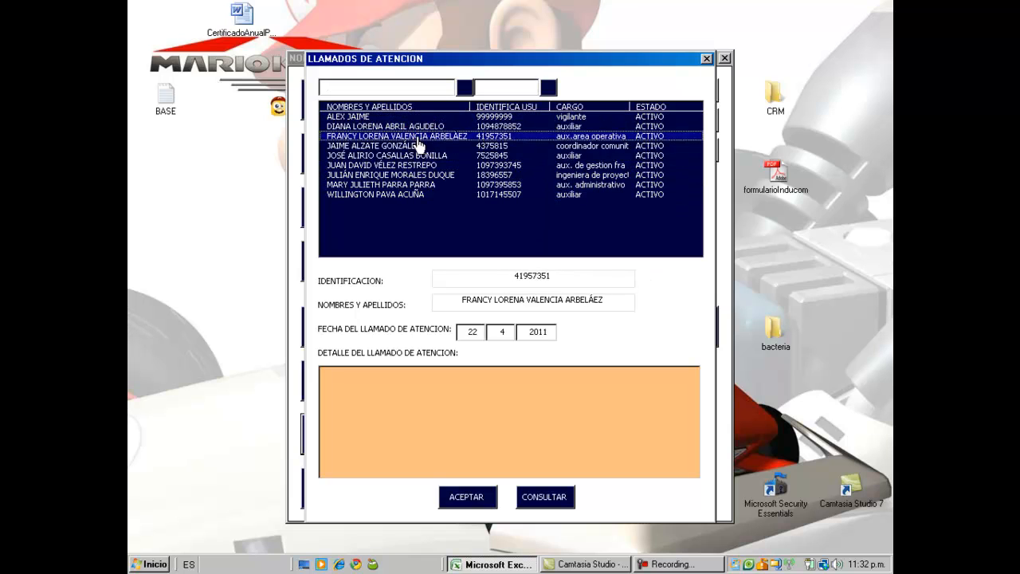
pyautogui.click(419, 175)
pyautogui.click(419, 136)
pyautogui.click(419, 156)
pyautogui.click(418, 185)
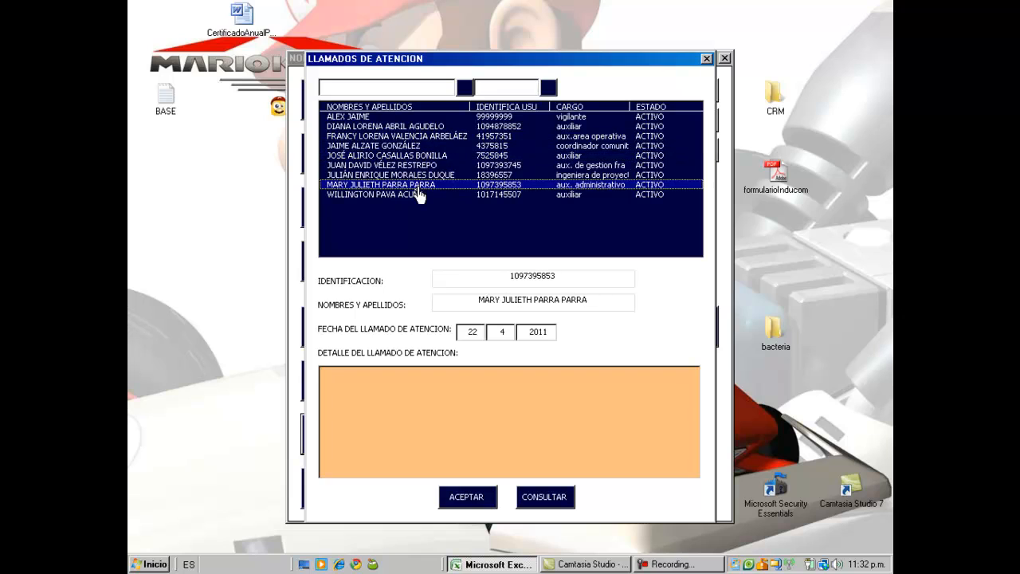
pyautogui.click(418, 195)
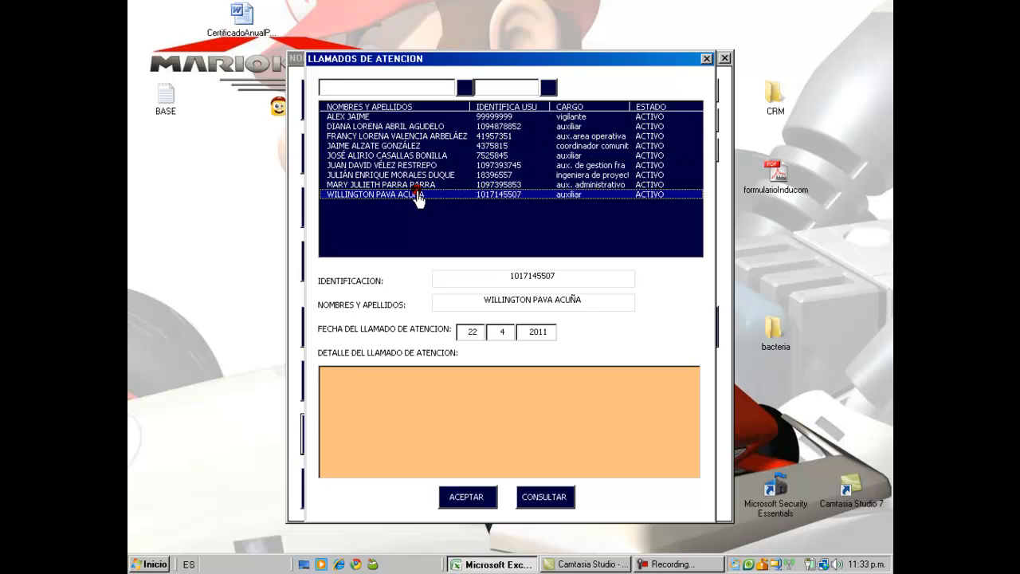
pyautogui.click(419, 185)
pyautogui.click(419, 175)
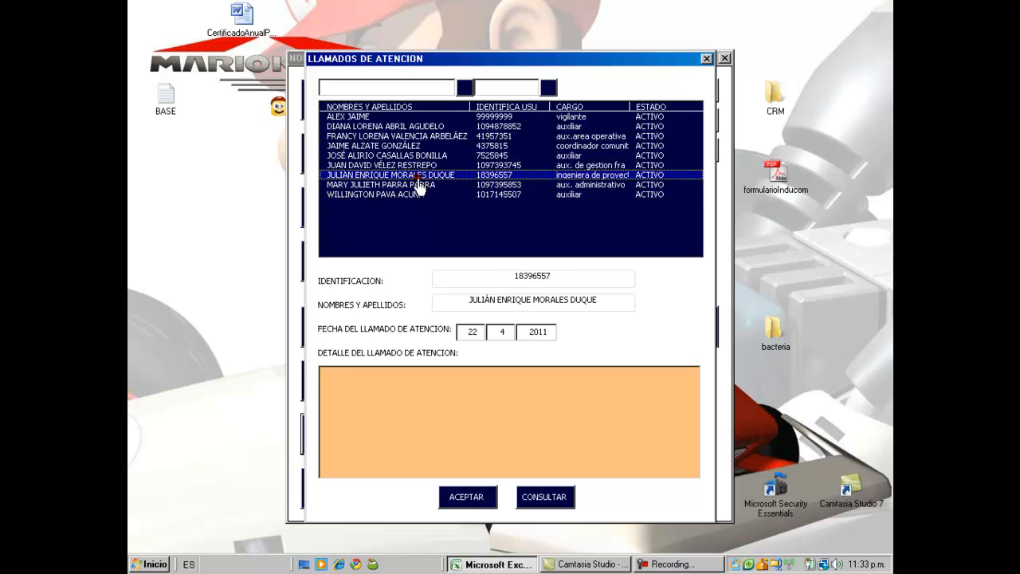
# Step: Cycle through the worker list again from the first to the last worker
pyautogui.click(403, 126)
pyautogui.click(405, 156)
pyautogui.click(409, 185)
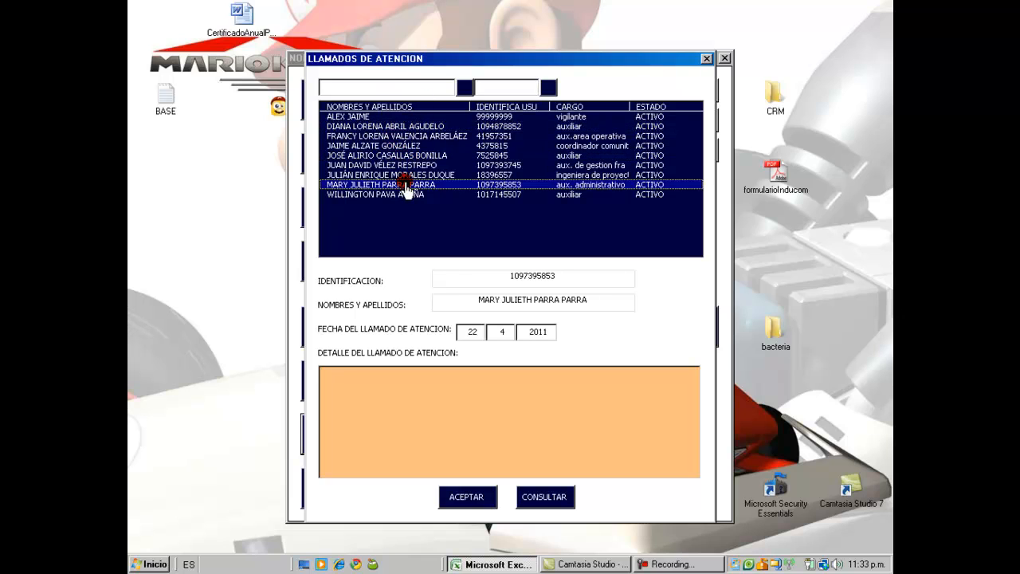
pyautogui.click(408, 195)
pyautogui.click(408, 185)
pyautogui.click(407, 155)
pyautogui.click(408, 116)
pyautogui.click(408, 126)
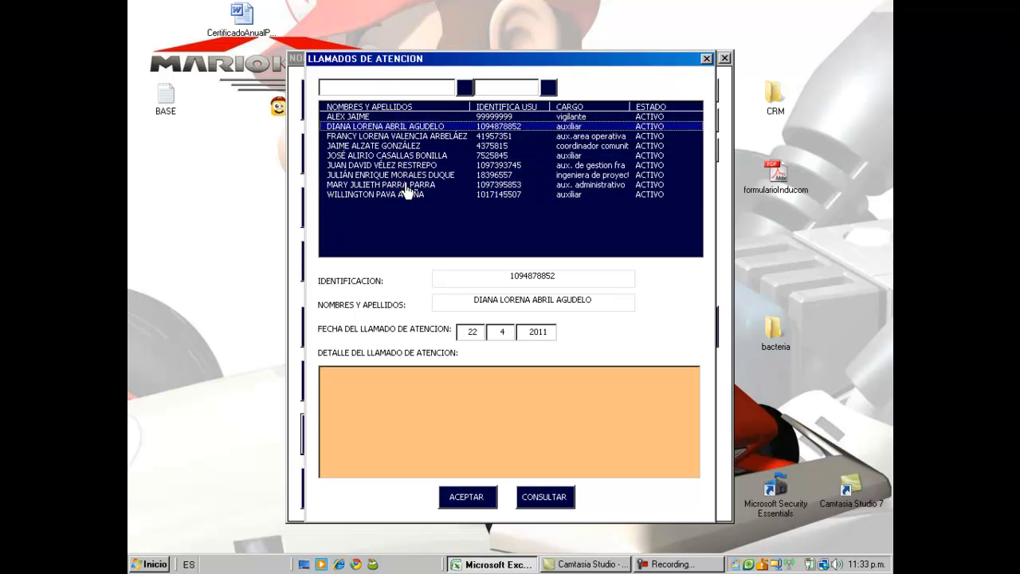
pyautogui.click(408, 146)
pyautogui.click(408, 194)
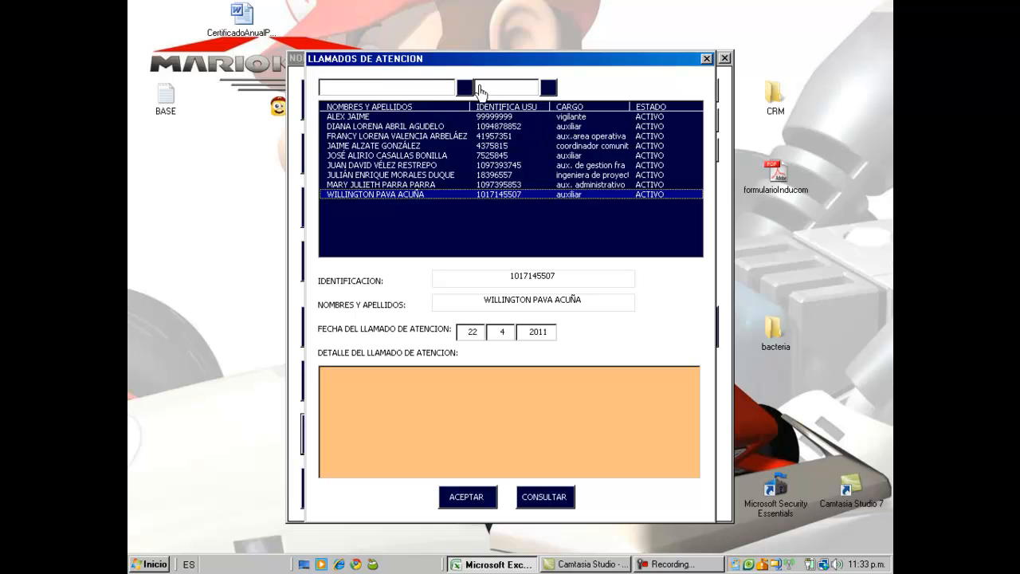
# Step: Search workers by name 'mar' and choose the worker to warn
pyautogui.click(403, 90)
pyautogui.write('mar')
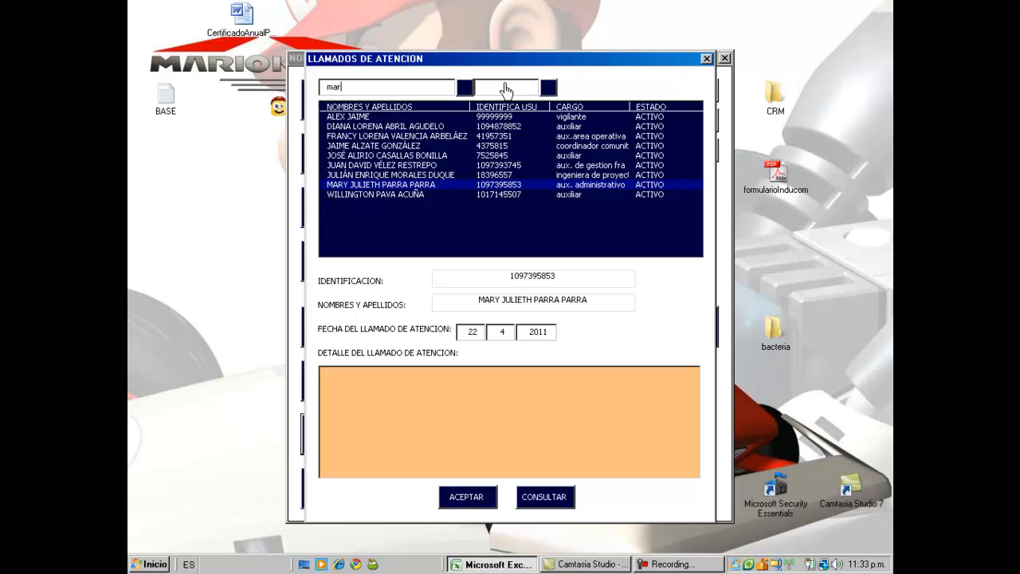
pyautogui.click(462, 88)
pyautogui.click(463, 89)
pyautogui.click(441, 88)
pyautogui.moveTo(441, 136); pyautogui.dragTo(444, 158)
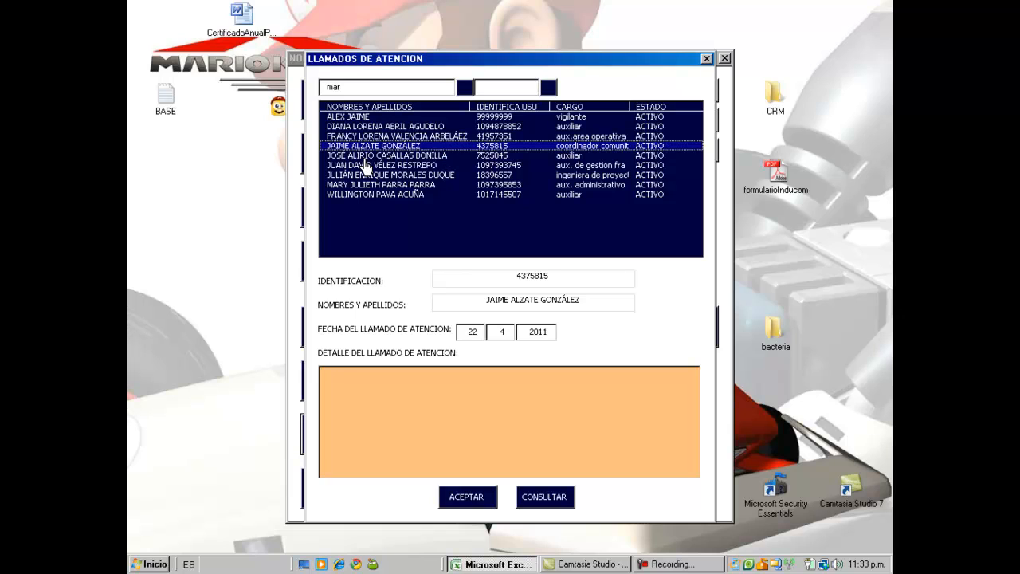
# Step: Set the warning day to 16 and enter 'resumen del llamada de atencion,' as the detail
pyautogui.click(527, 275)
pyautogui.click(503, 302)
pyautogui.click(470, 333)
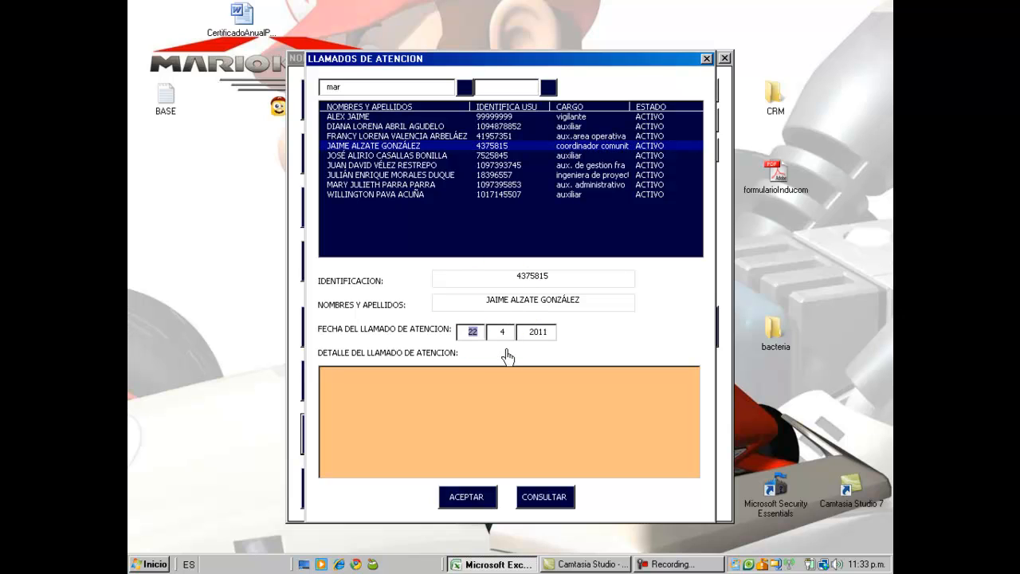
pyautogui.write('16')
pyautogui.click(487, 397)
pyautogui.write('resumen del llamada')
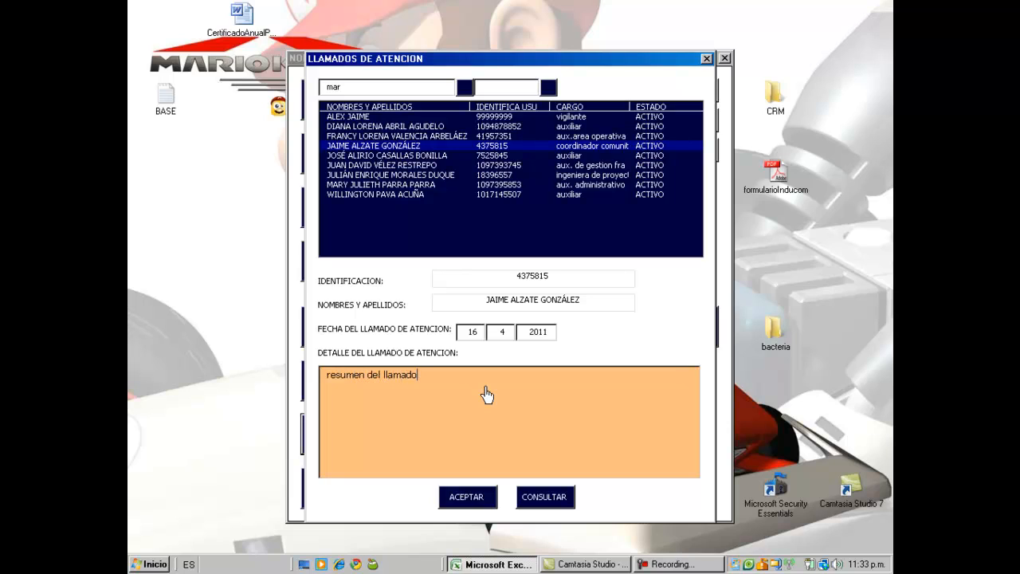
pyautogui.write(' de atencion,')
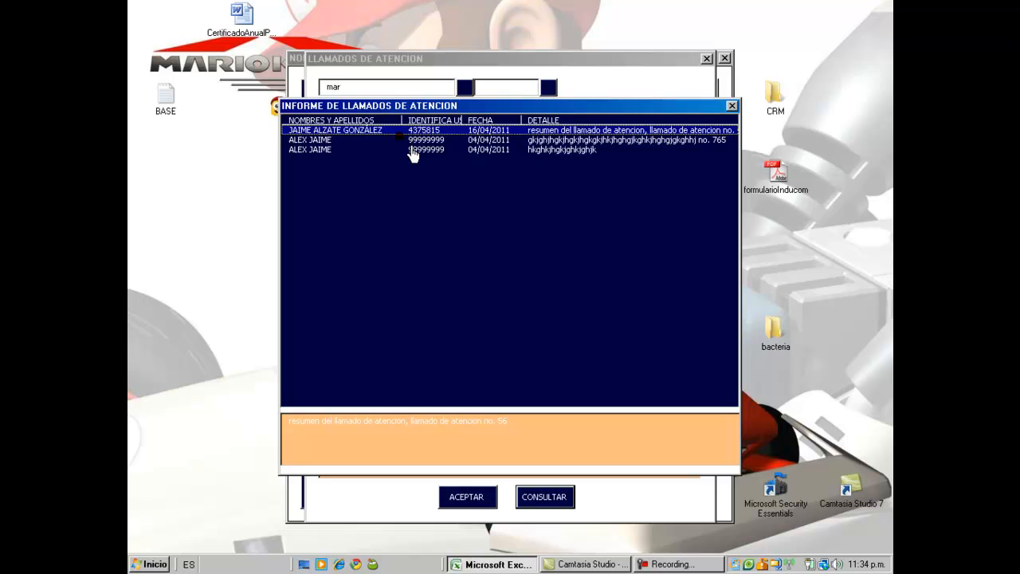
# Step: Browse the report entries, select the second entry's detail text, and dismiss the report message
pyautogui.press('Down')
pyautogui.press('Down')
pyautogui.press('Up')
pyautogui.press('Up')
pyautogui.press('Down')
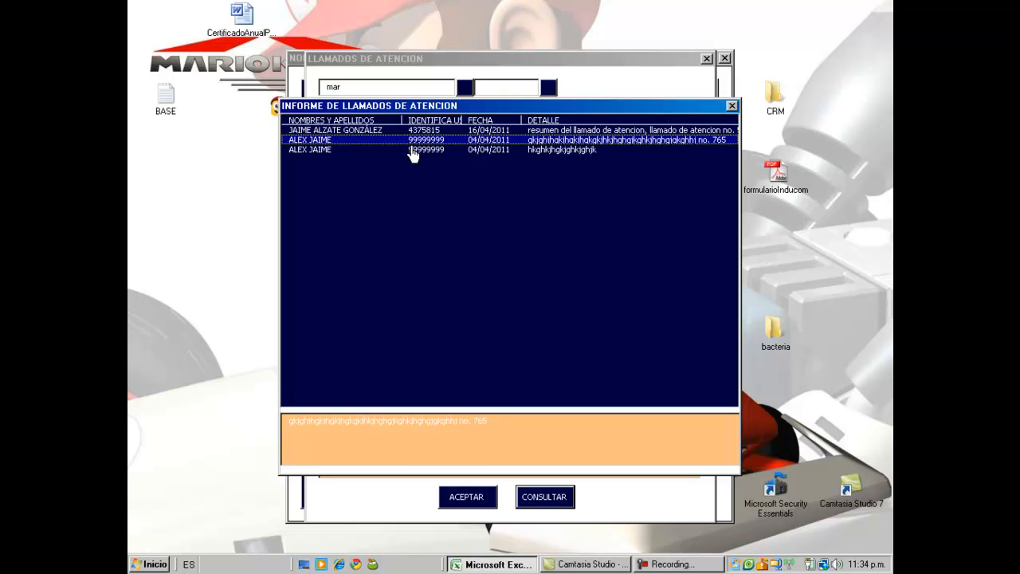
pyautogui.press('Down')
pyautogui.press('Up')
pyautogui.press('Up')
pyautogui.press('Down')
pyautogui.press('Down')
pyautogui.press('Up')
pyautogui.press('Up')
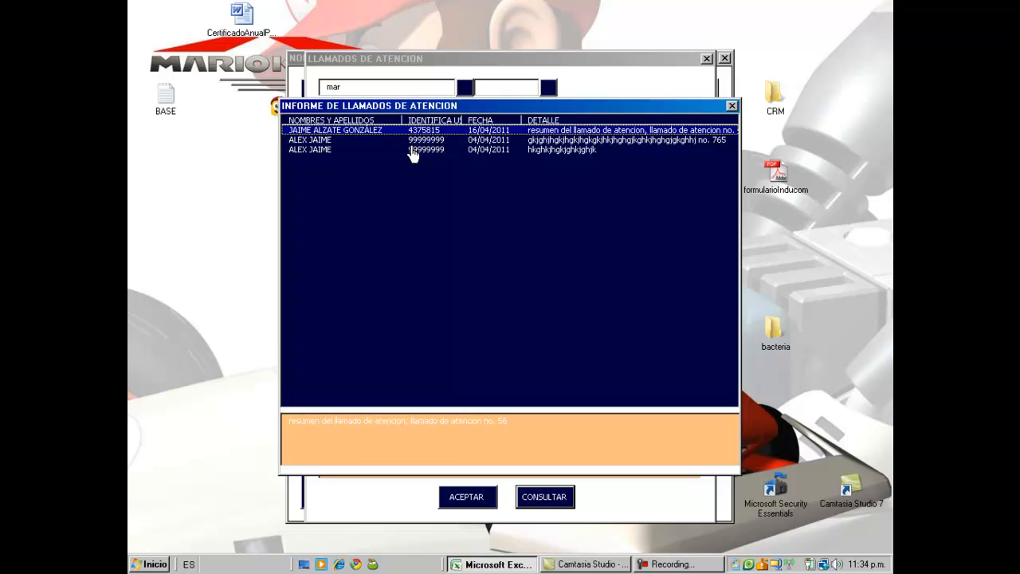
pyautogui.moveTo(549, 437); pyautogui.dragTo(286, 427)
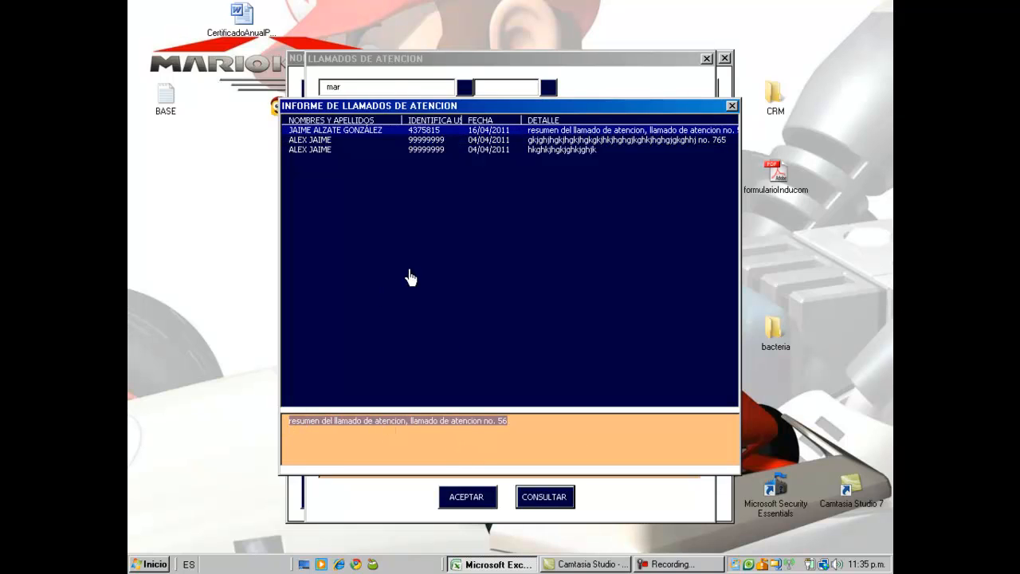
pyautogui.click(732, 107)
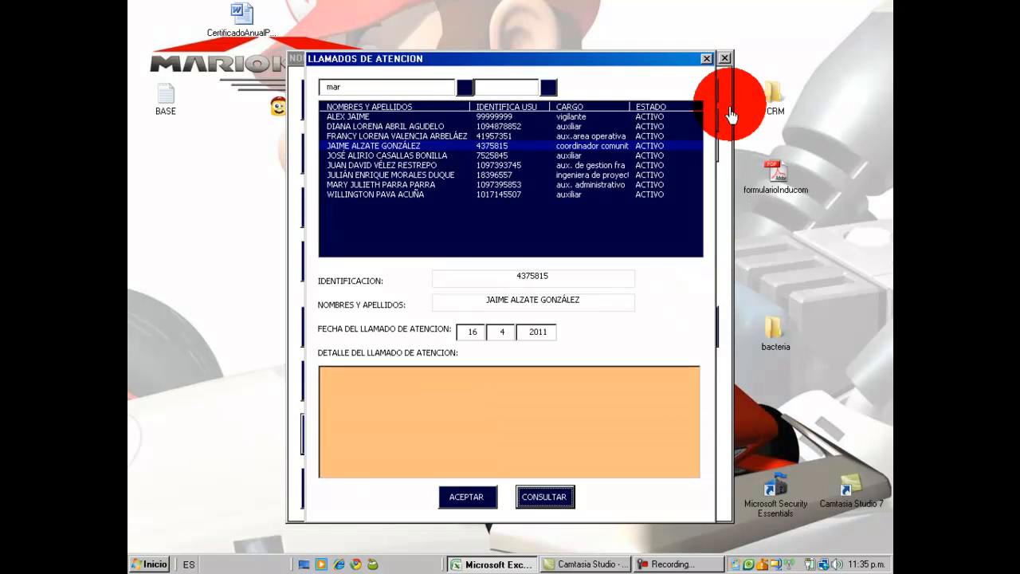
# Step: Close Llamados de Atención, open AHORROS Y APORTES and step through the savings records
pyautogui.click(724, 59)
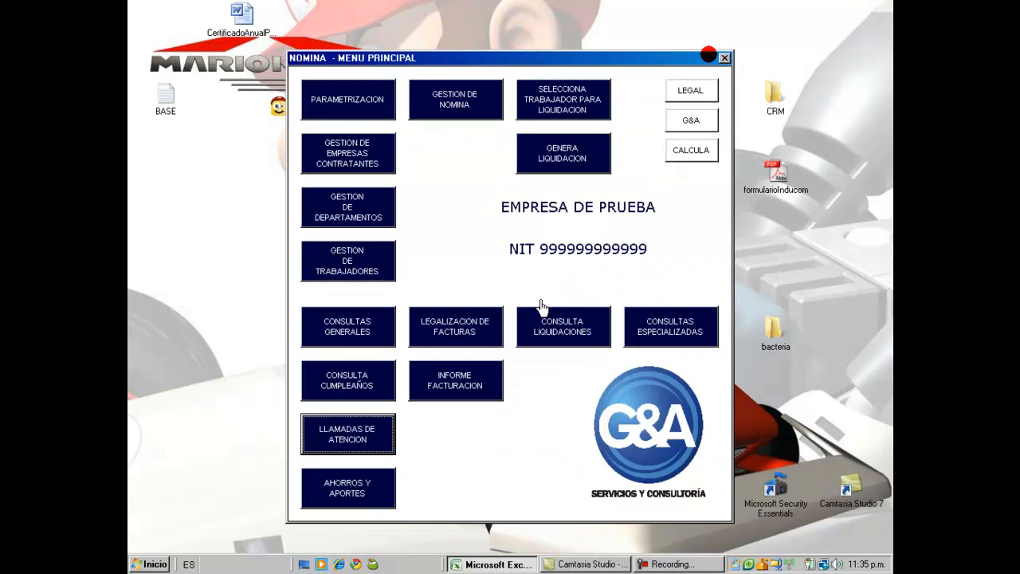
pyautogui.click(346, 499)
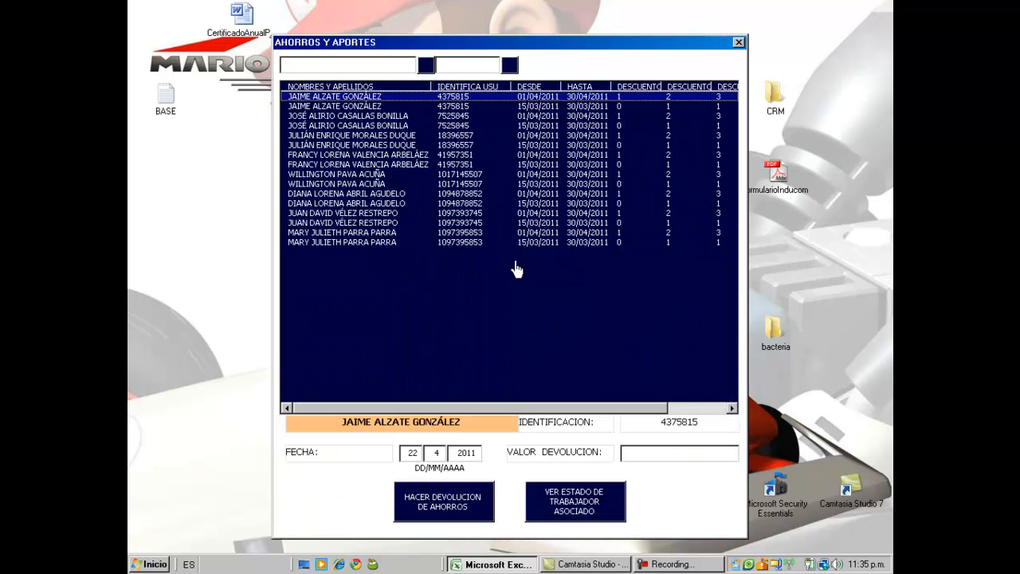
pyautogui.click(462, 213)
pyautogui.press('Down')
pyautogui.press('Down')
pyautogui.press('Down')
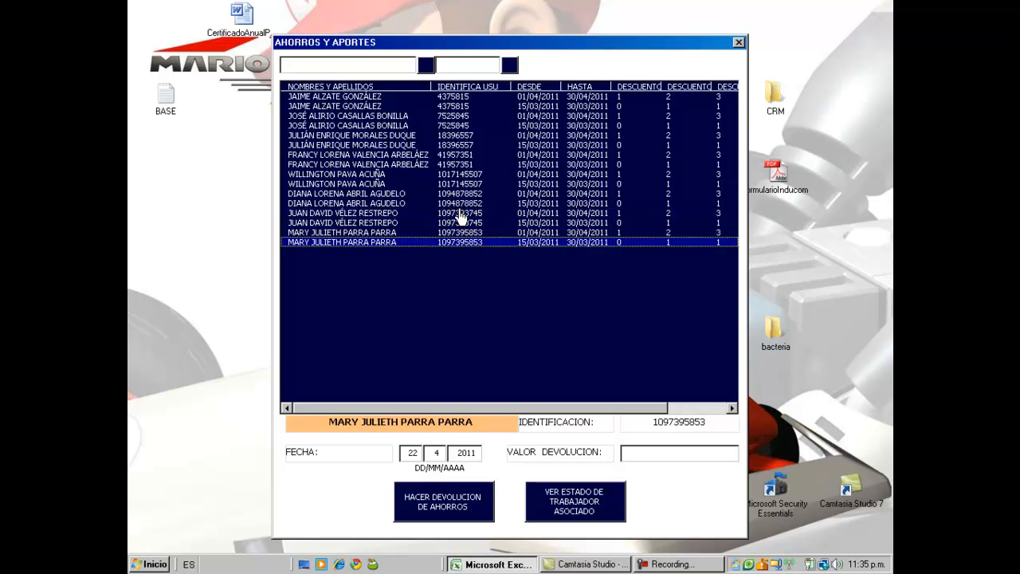
pyautogui.press('Up')
pyautogui.press('Up')
pyautogui.press('Up')
pyautogui.press('Up')
pyautogui.press('Up')
pyautogui.press('Up')
pyautogui.press('Up')
pyautogui.press('Up')
pyautogui.press('Up')
pyautogui.press('Up')
pyautogui.press('Up')
pyautogui.press('Up')
pyautogui.press('Up')
pyautogui.press('Up')
pyautogui.press('Up')
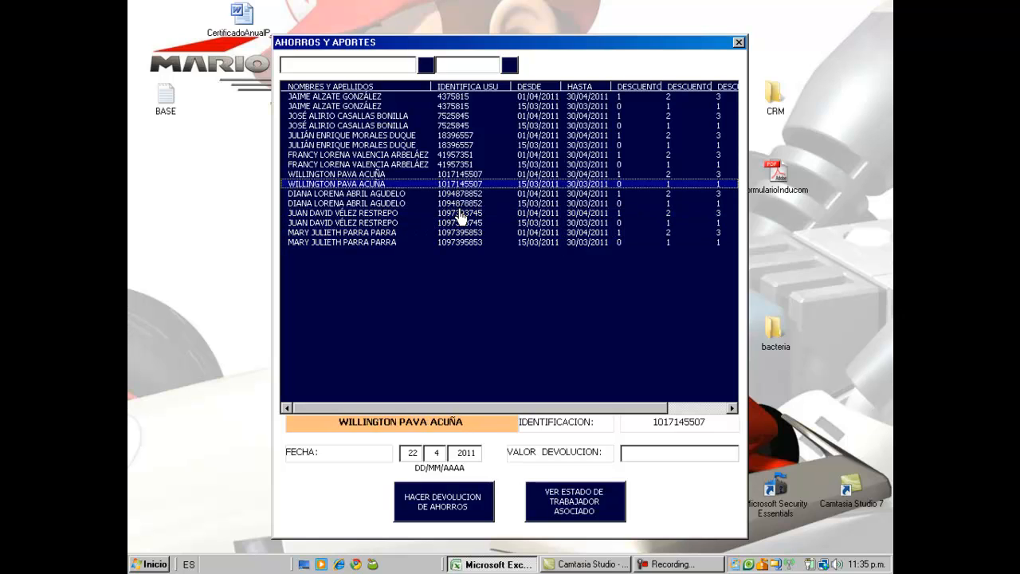
pyautogui.press('Down')
pyautogui.press('Down')
pyautogui.press('Down')
pyautogui.press('Down')
pyautogui.press('Down')
pyautogui.press('Down')
pyautogui.press('Down')
pyautogui.press('Down')
pyautogui.press('Down')
pyautogui.press('Down')
pyautogui.press('Down')
pyautogui.press('Down')
pyautogui.press('Down')
pyautogui.press('Down')
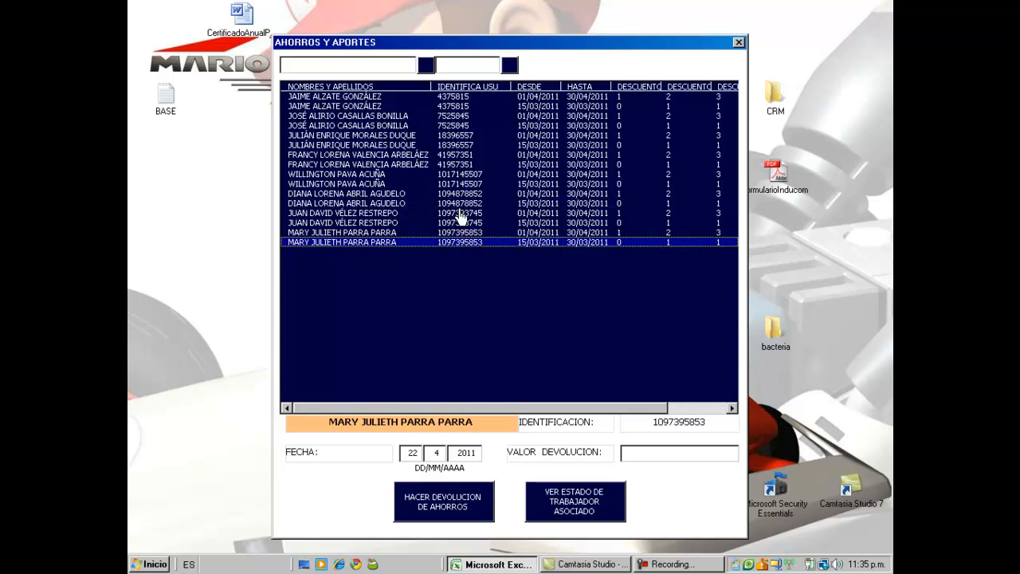
pyautogui.press('Up')
pyautogui.press('Up')
pyautogui.press('Up')
pyautogui.press('Up')
pyautogui.press('Up')
pyautogui.press('Up')
pyautogui.press('Up')
pyautogui.press('Up')
pyautogui.press('Up')
pyautogui.press('Up')
pyautogui.press('Up')
pyautogui.press('Up')
pyautogui.press('Up')
pyautogui.press('Up')
pyautogui.press('Up')
pyautogui.press('Down')
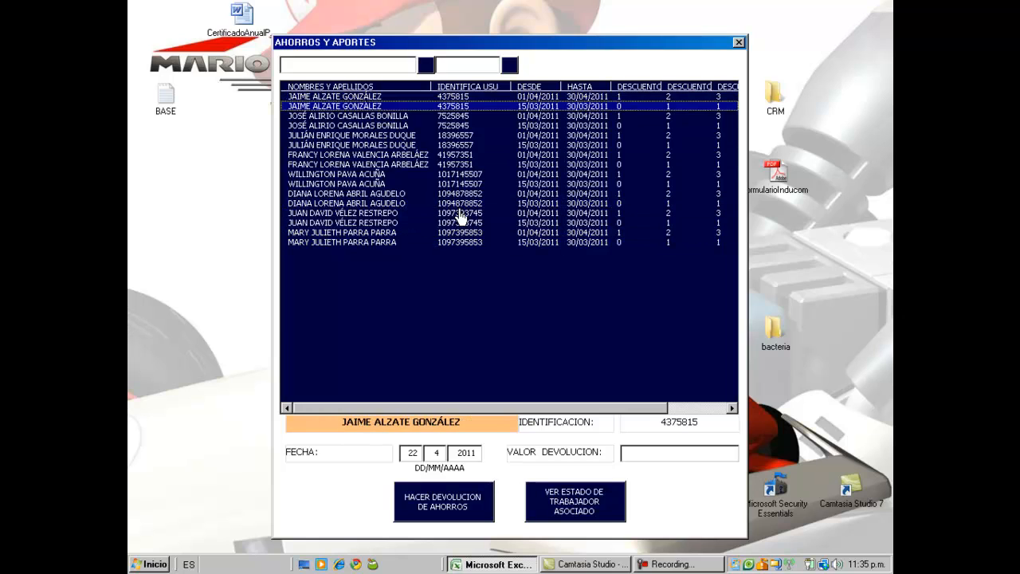
pyautogui.press('Down')
pyautogui.press('Down')
pyautogui.press('Down')
pyautogui.press('Down')
pyautogui.press('Down')
pyautogui.press('Down')
pyautogui.press('Down')
pyautogui.press('Down')
pyautogui.press('Down')
pyautogui.press('Down')
pyautogui.press('Down')
pyautogui.press('Down')
pyautogui.press('Down')
pyautogui.press('Down')
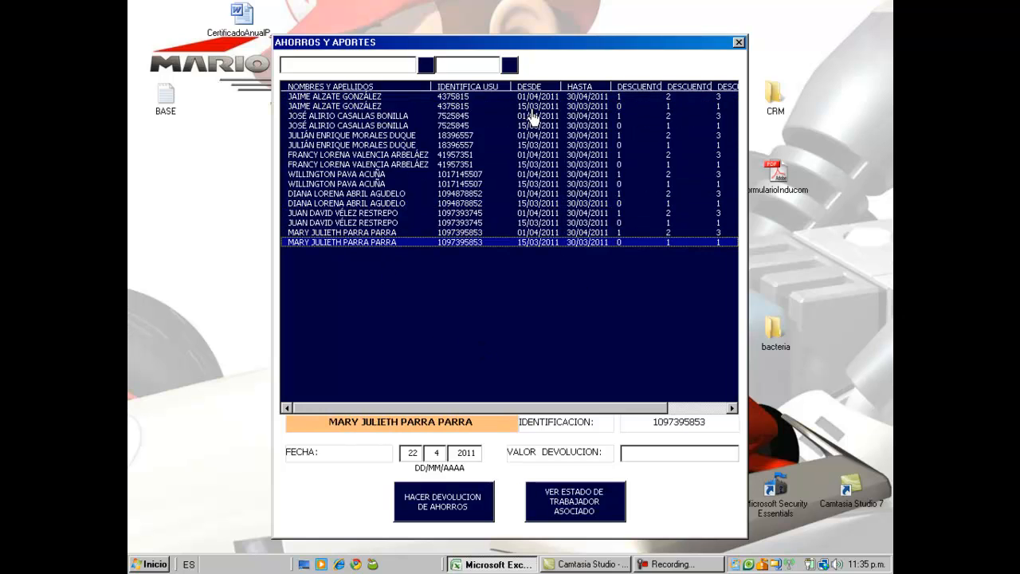
# Step: Try the search filters and select the fourth worker's March and April records
pyautogui.click(338, 62)
pyautogui.click(454, 62)
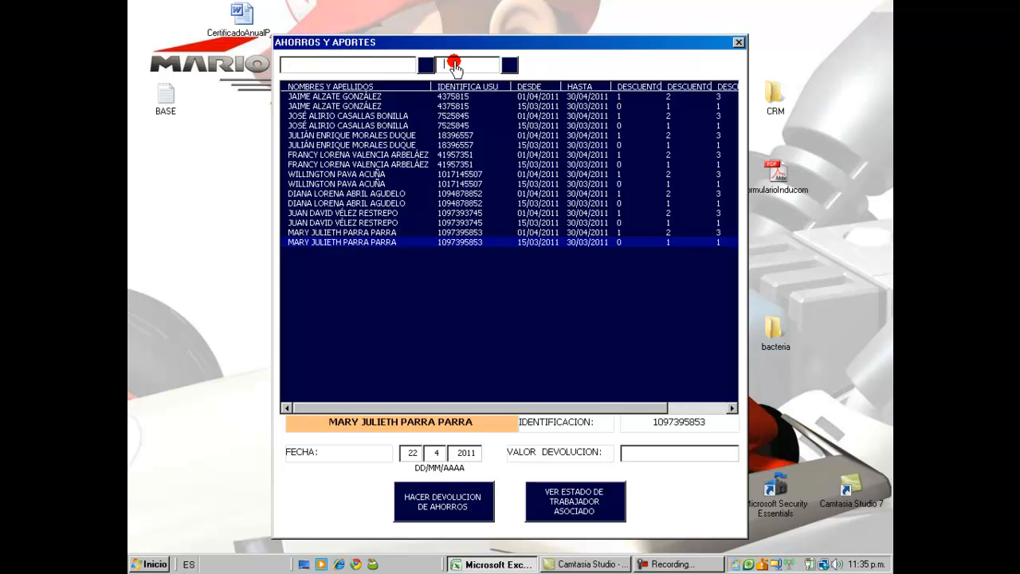
pyautogui.click(389, 165)
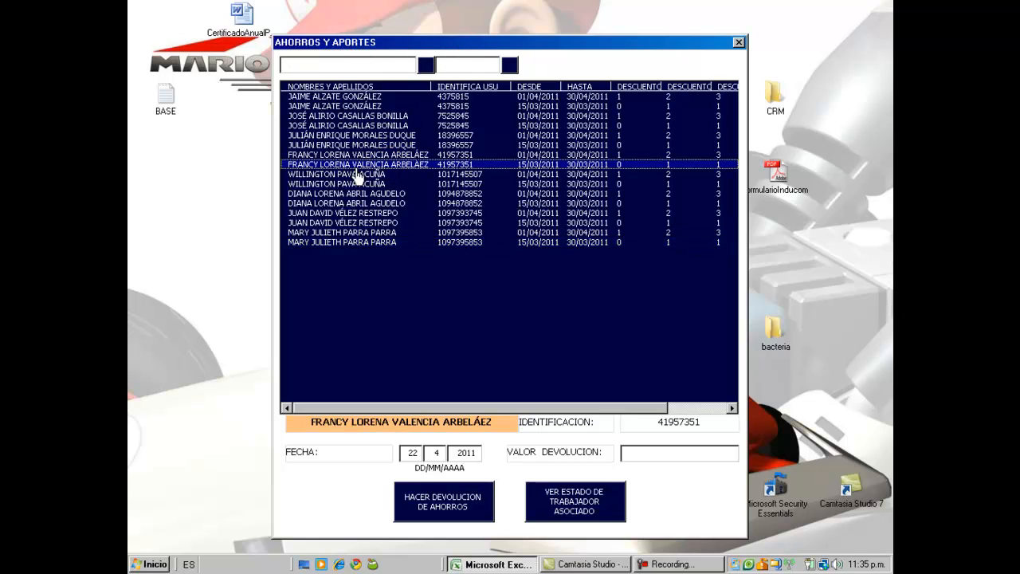
pyautogui.click(356, 165)
pyautogui.click(356, 155)
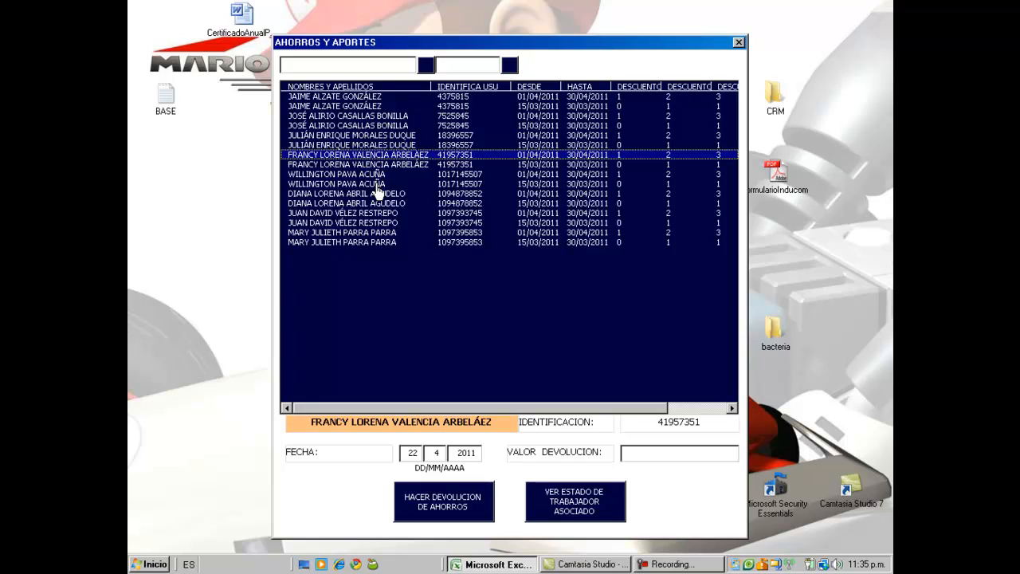
# Step: Browse the March records of the second through seventh workers
pyautogui.click(371, 125)
pyautogui.click(371, 183)
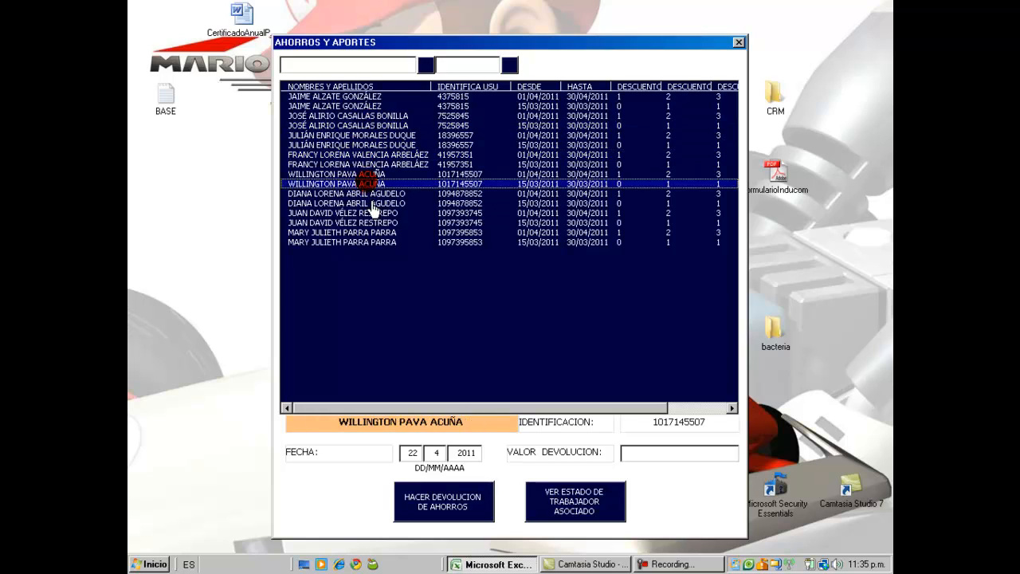
pyautogui.click(371, 203)
pyautogui.click(379, 232)
pyautogui.click(371, 184)
pyautogui.click(369, 203)
pyautogui.click(445, 164)
pyautogui.click(437, 223)
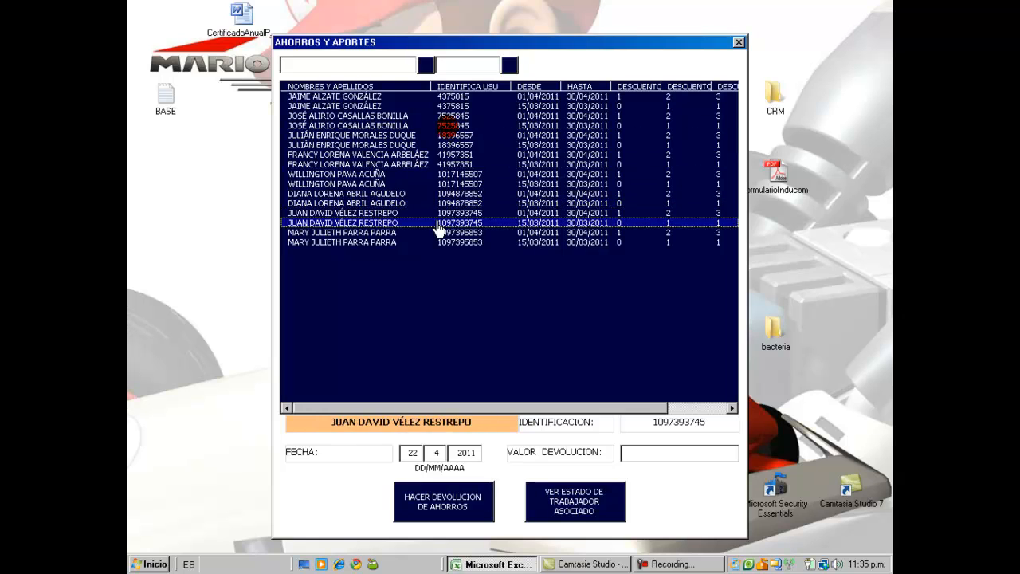
pyautogui.click(435, 145)
pyautogui.moveTo(434, 144)
pyautogui.mouseDown()
pyautogui.moveTo(426, 139)
pyautogui.moveTo(433, 235)
pyautogui.moveTo(435, 152)
pyautogui.mouseUp()
# Step: Compare workers' April records, settling on the sixth worker's 01/04 row
pyautogui.click(365, 214)
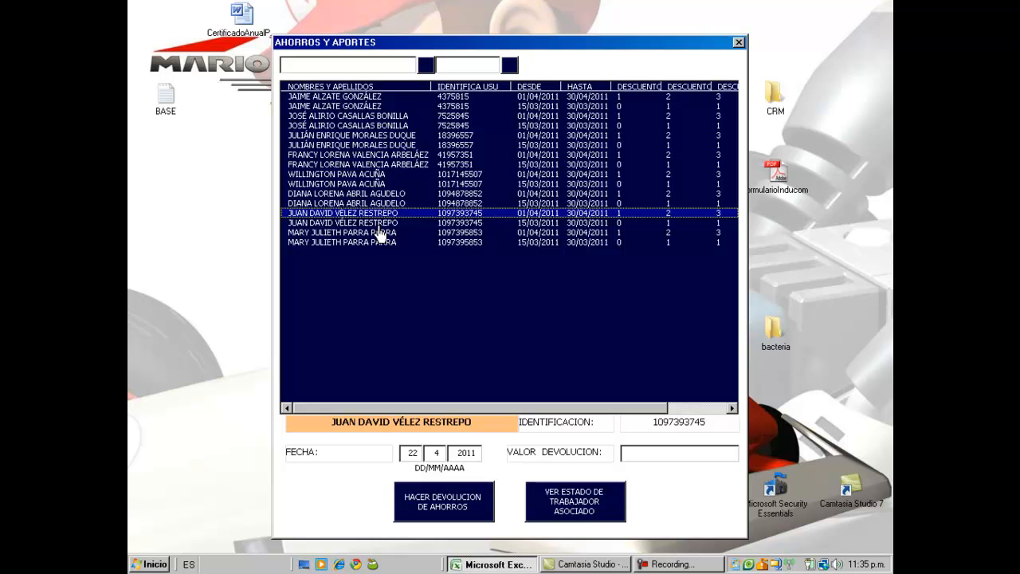
pyautogui.click(368, 166)
pyautogui.click(371, 224)
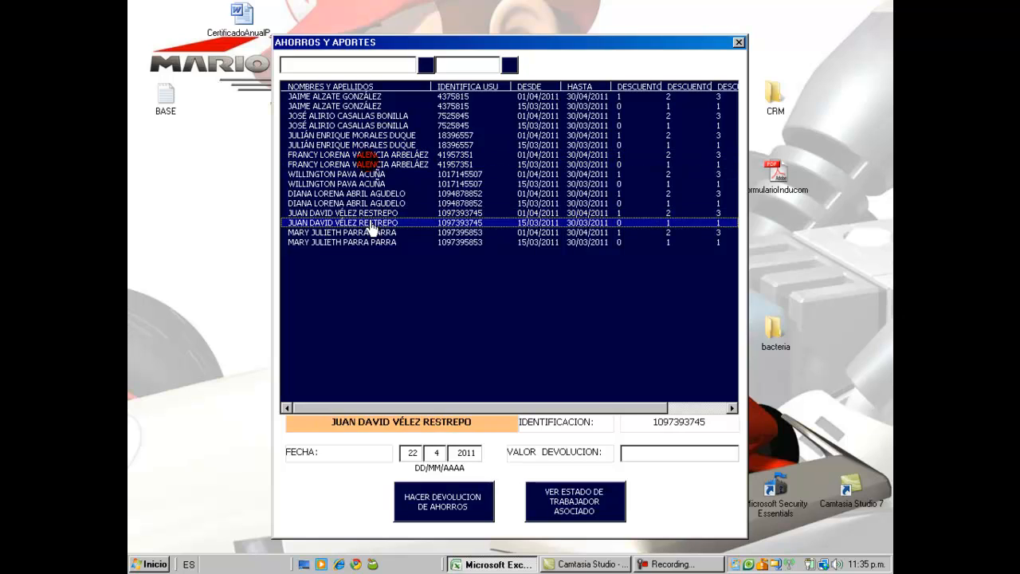
pyautogui.click(371, 166)
pyautogui.click(376, 201)
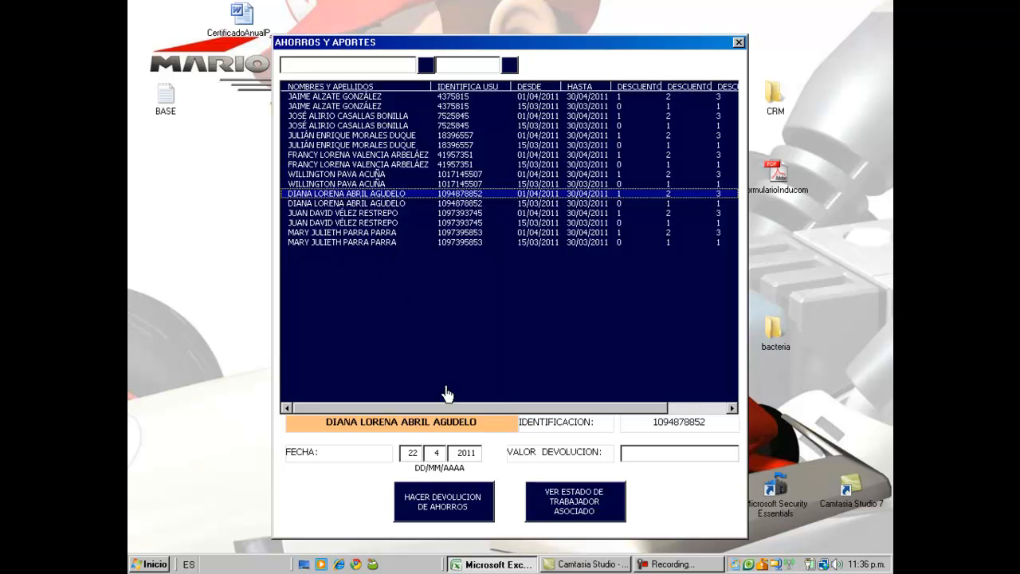
pyautogui.click(500, 233)
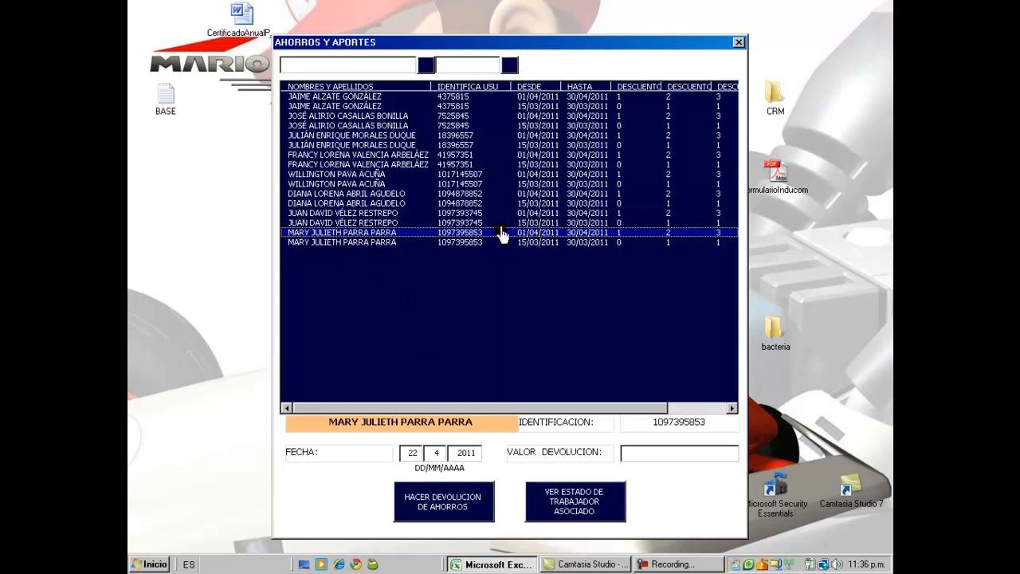
pyautogui.click(498, 165)
pyautogui.click(496, 204)
pyautogui.click(497, 194)
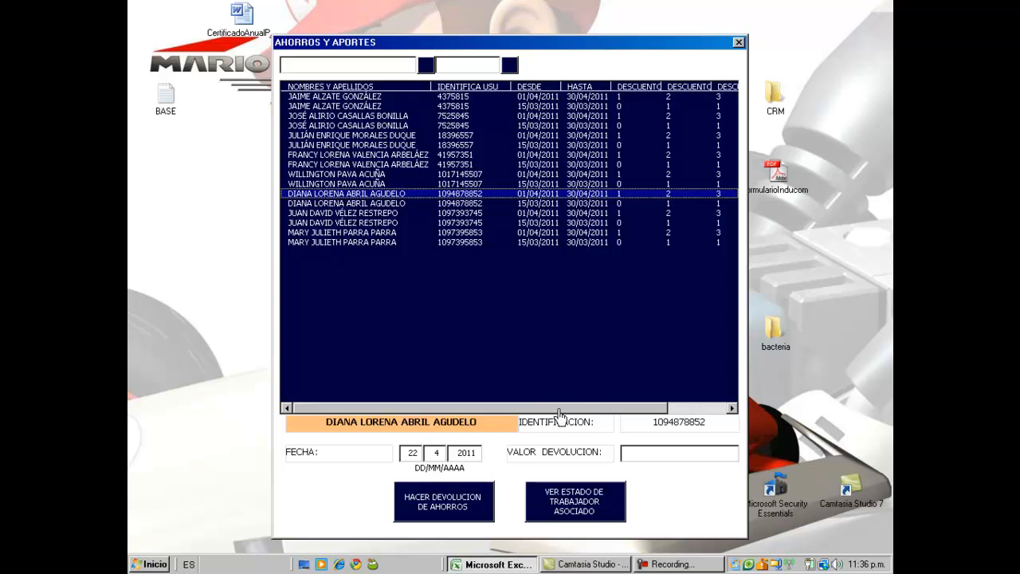
pyautogui.click(456, 426)
pyautogui.click(586, 496)
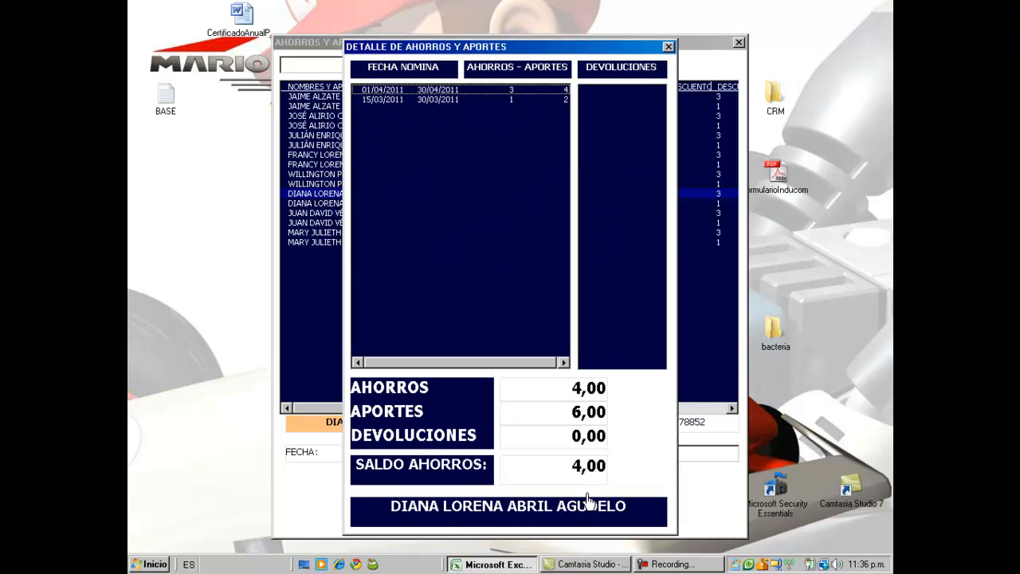
pyautogui.click(406, 92)
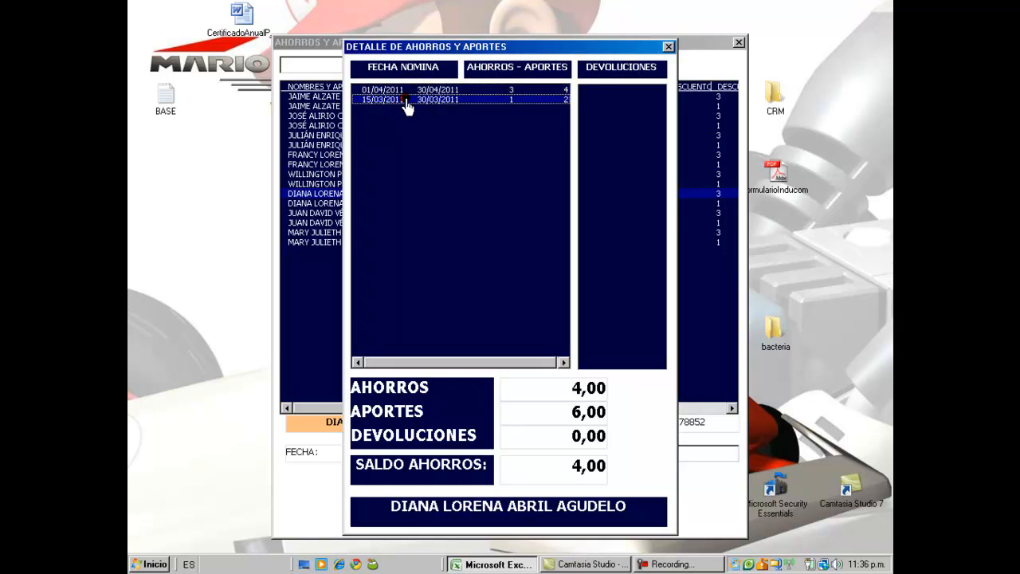
pyautogui.click(407, 97)
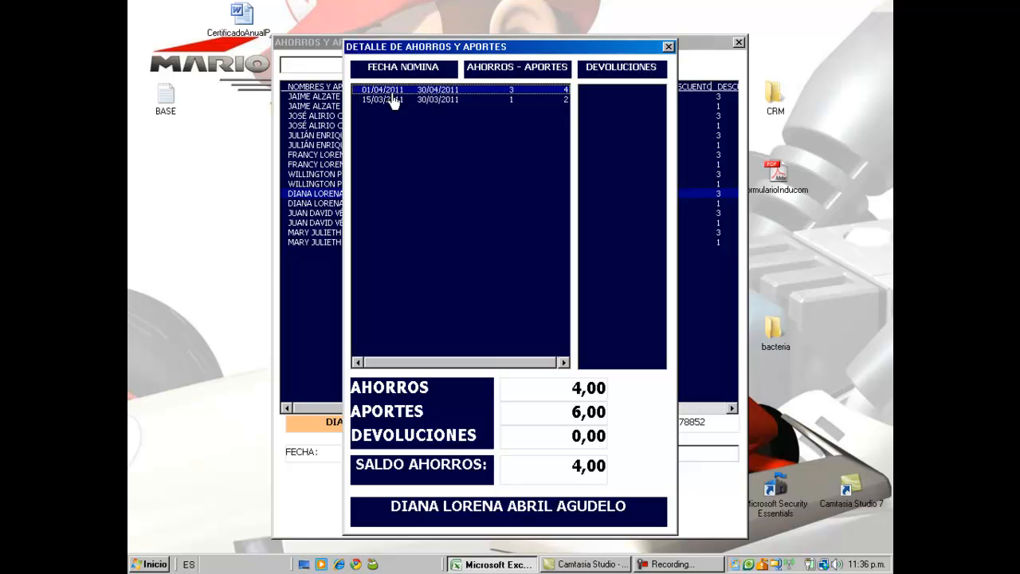
pyautogui.click(506, 101)
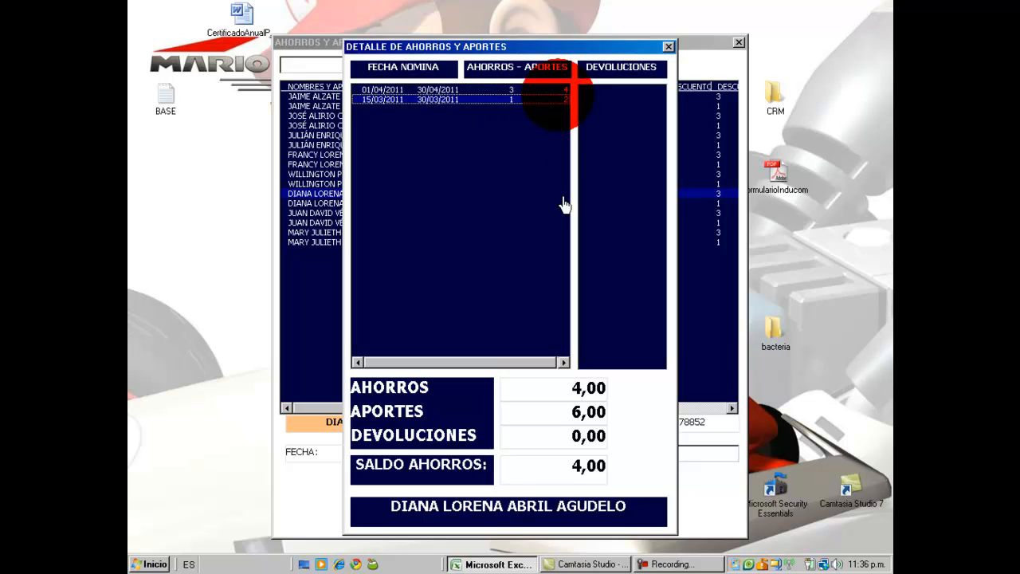
pyautogui.click(577, 411)
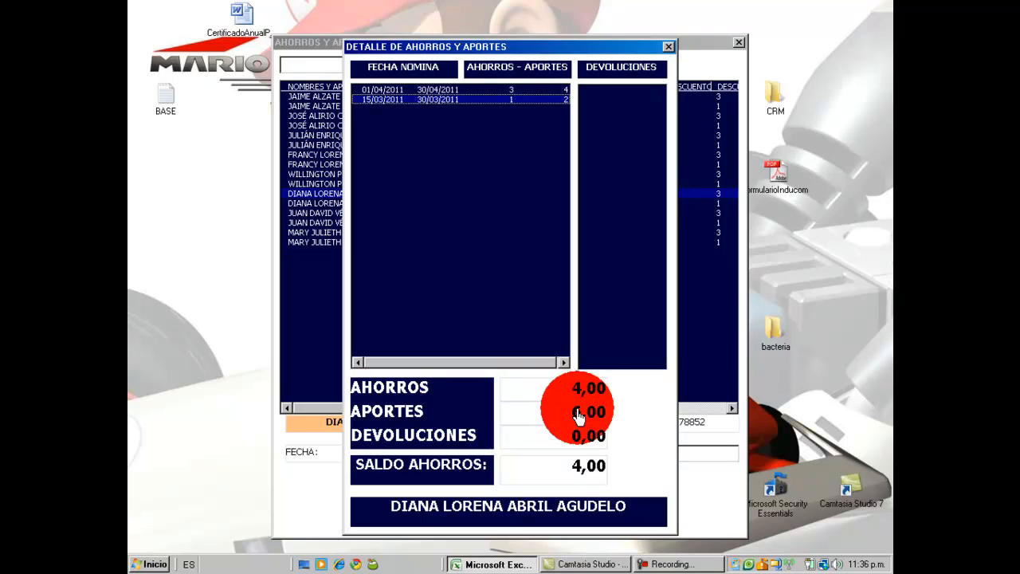
pyautogui.click(573, 439)
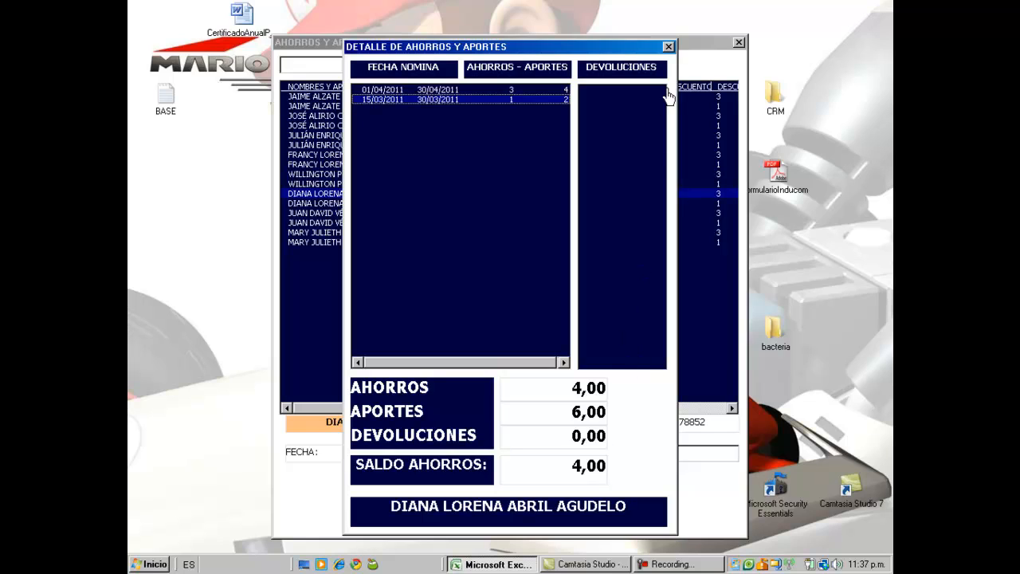
pyautogui.click(670, 46)
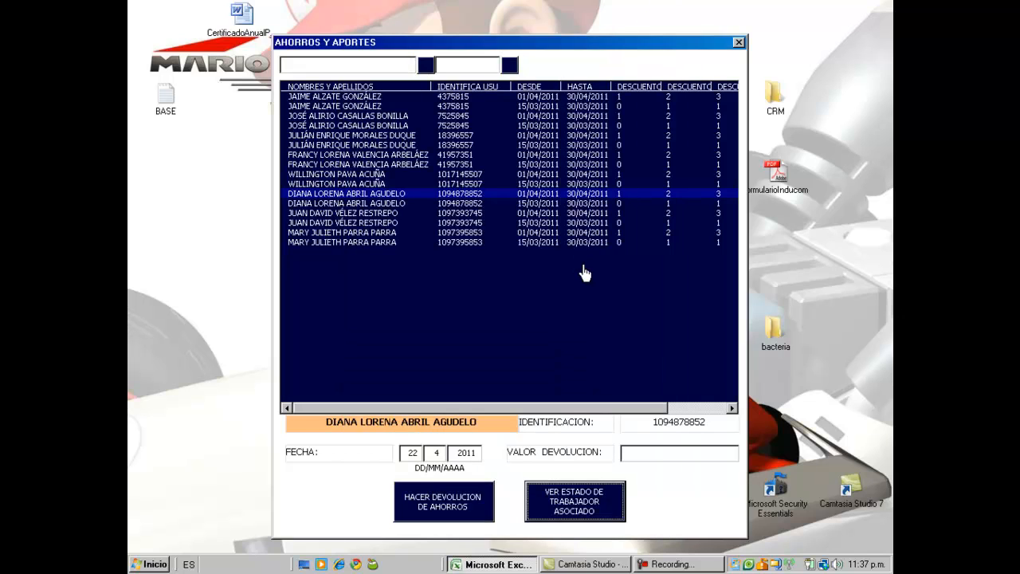
# Step: Refund 2 from the sixth worker's 01/04 savings, confirming with Sí and Aceptar, then open their detail
pyautogui.click(405, 226)
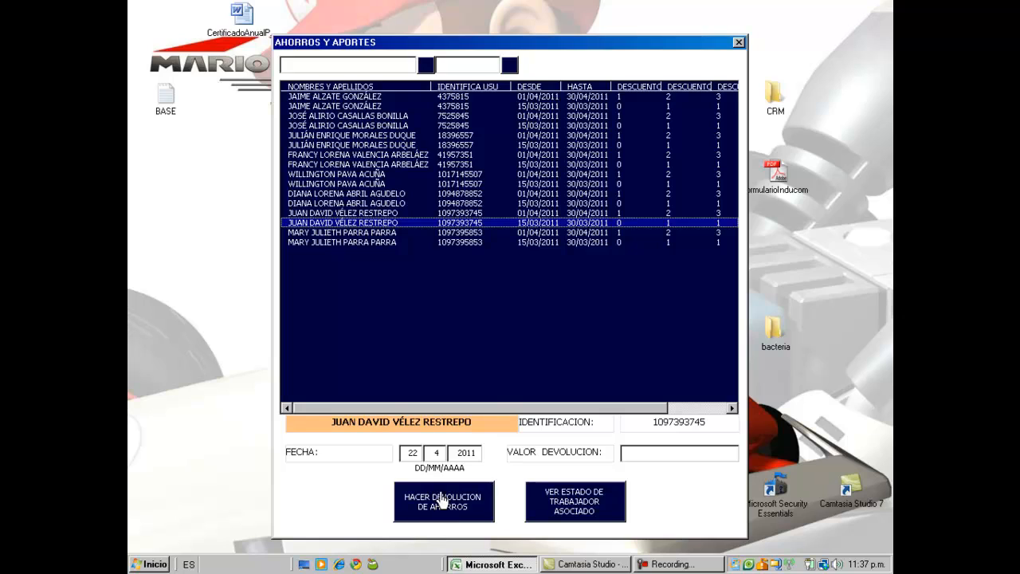
pyautogui.click(633, 452)
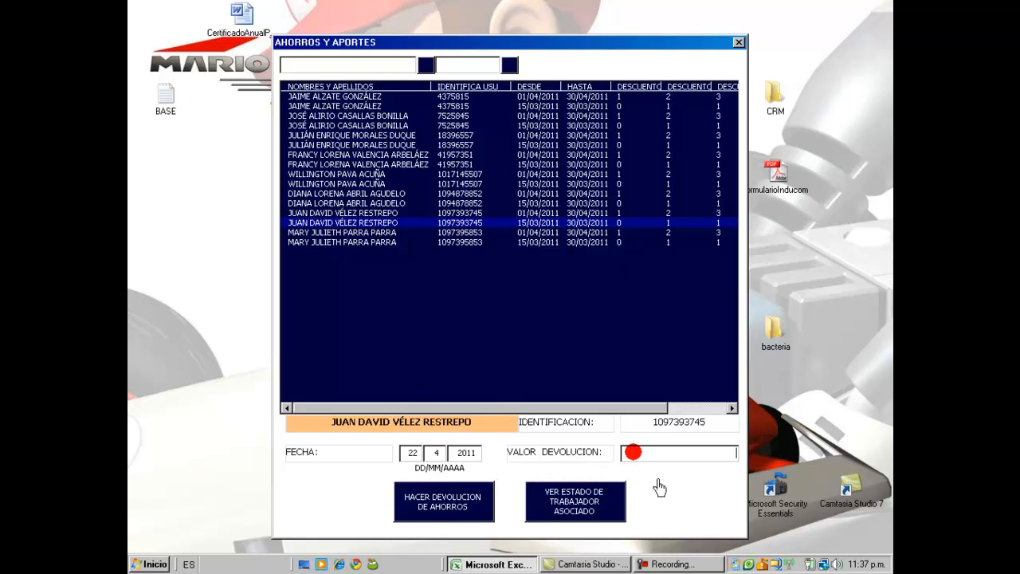
pyautogui.click(368, 194)
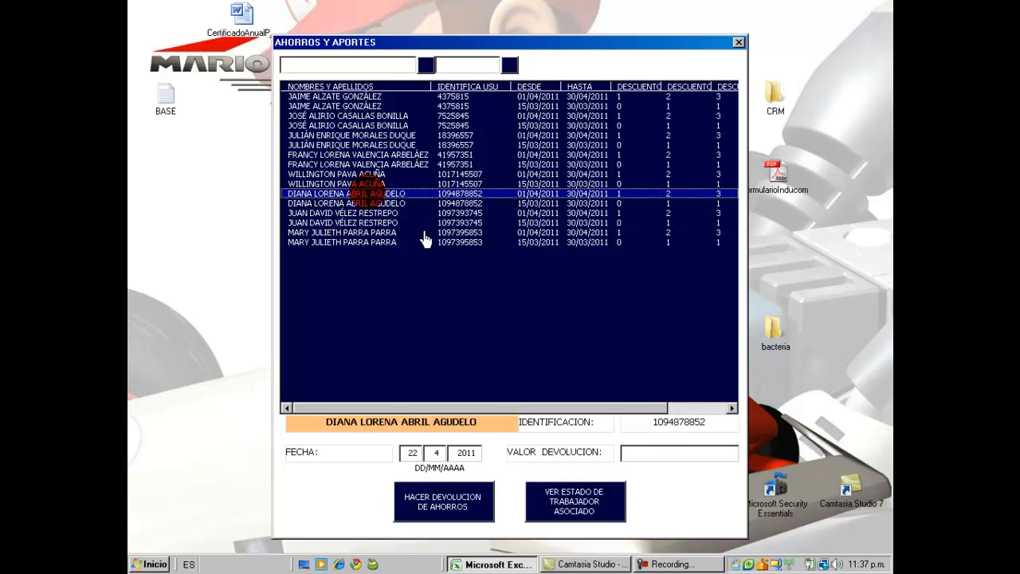
pyautogui.click(636, 454)
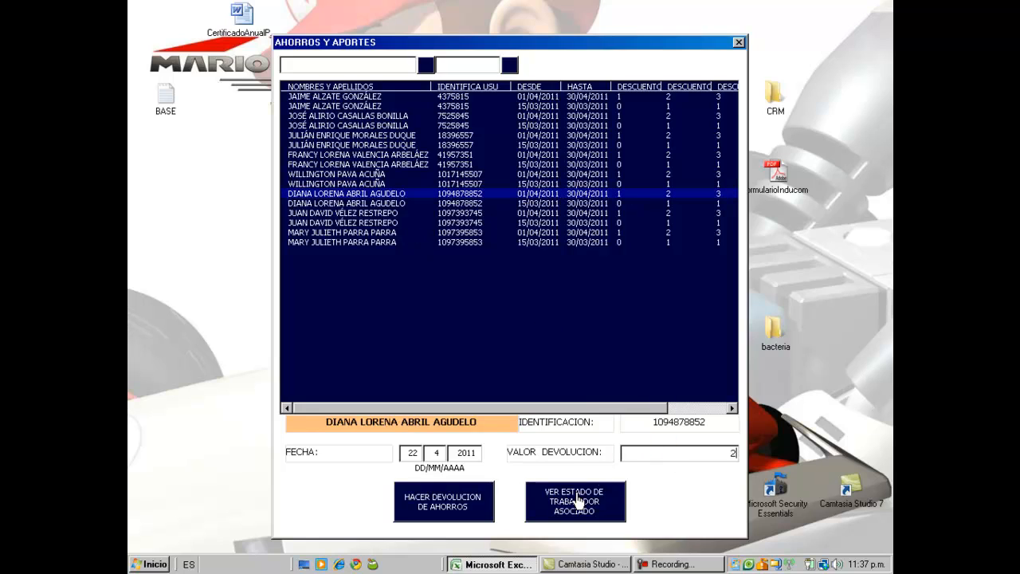
pyautogui.click(438, 510)
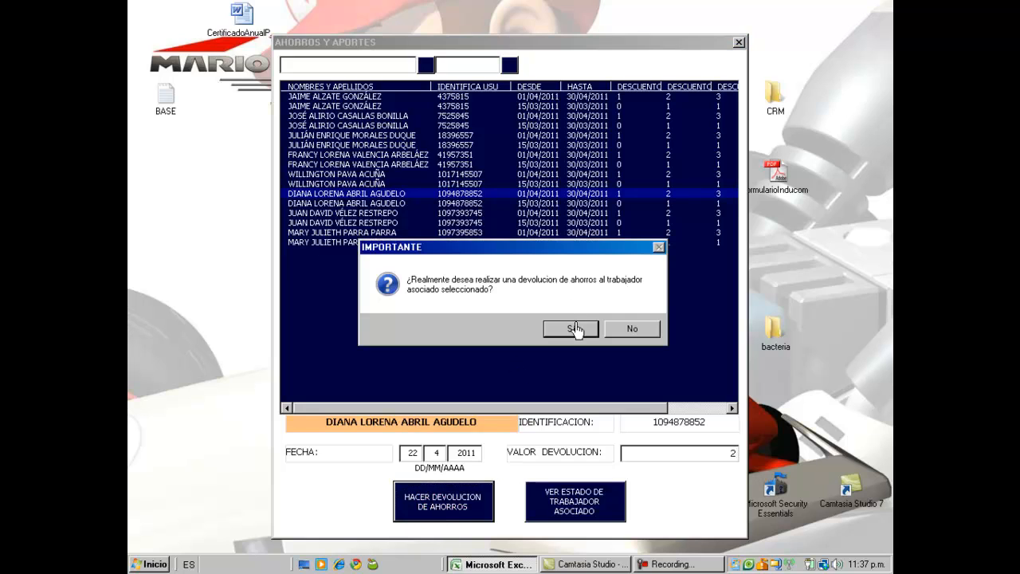
pyautogui.click(574, 330)
pyautogui.click(578, 330)
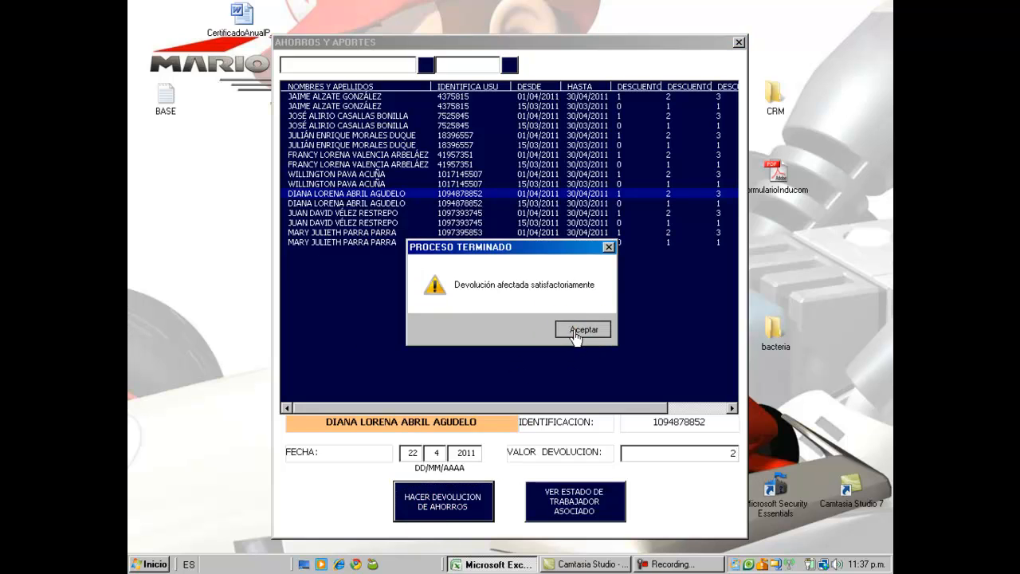
pyautogui.click(336, 201)
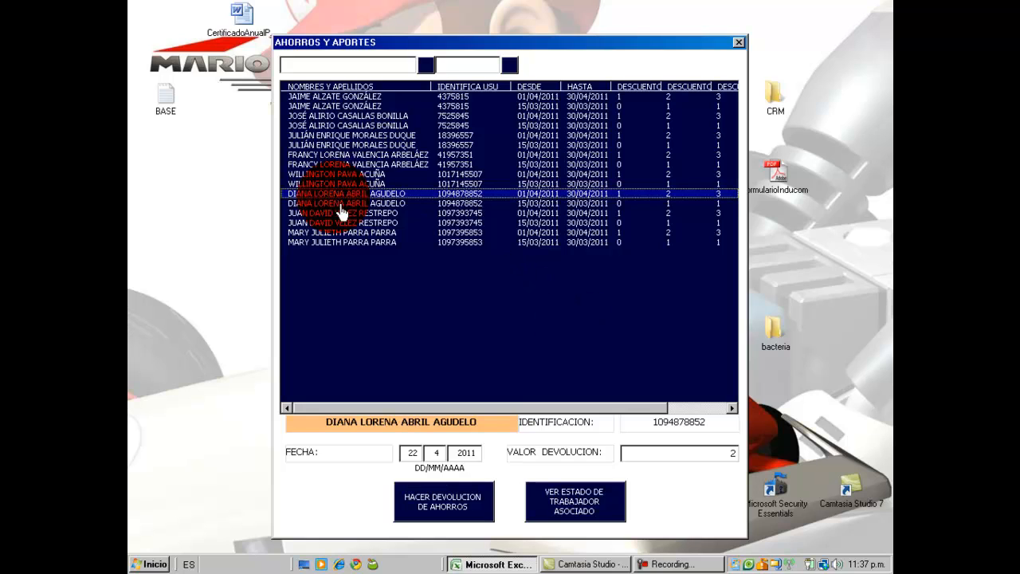
pyautogui.click(577, 502)
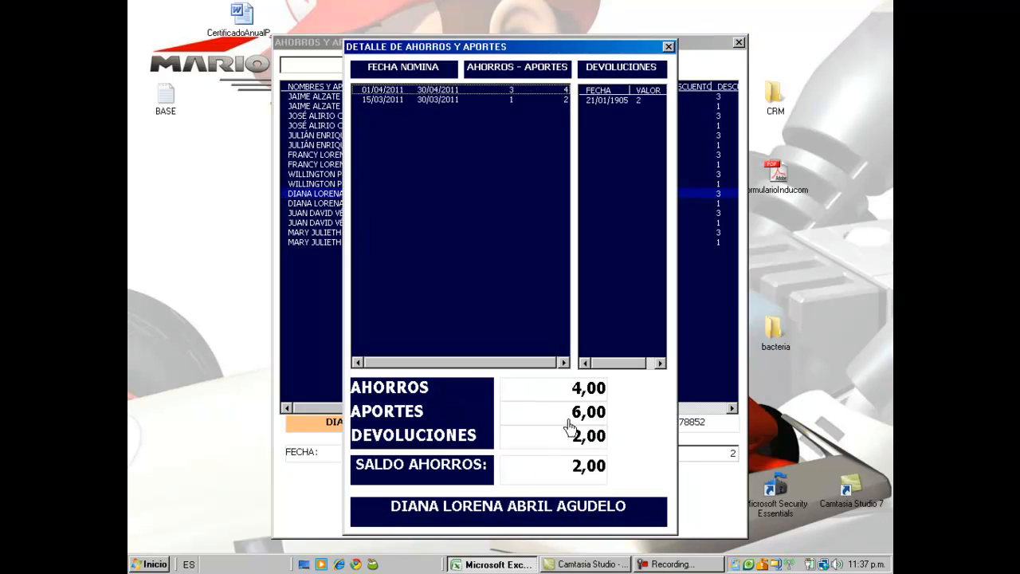
# Step: Inspect the 15/03/2011 payroll savings entry and the refund entry, then close DETALLE DE AHORROS Y APORTES
pyautogui.click(447, 101)
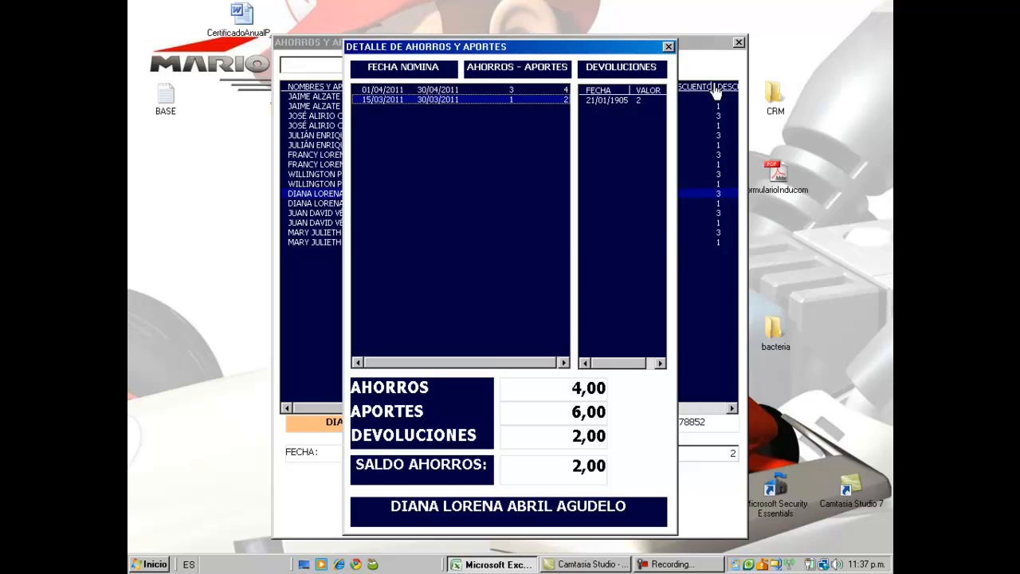
pyautogui.click(623, 103)
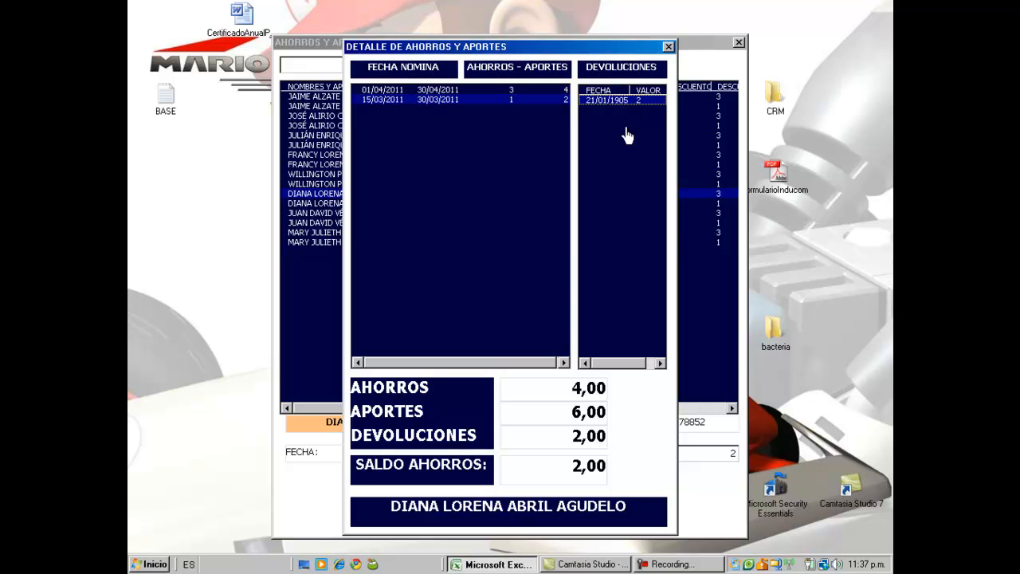
pyautogui.click(668, 46)
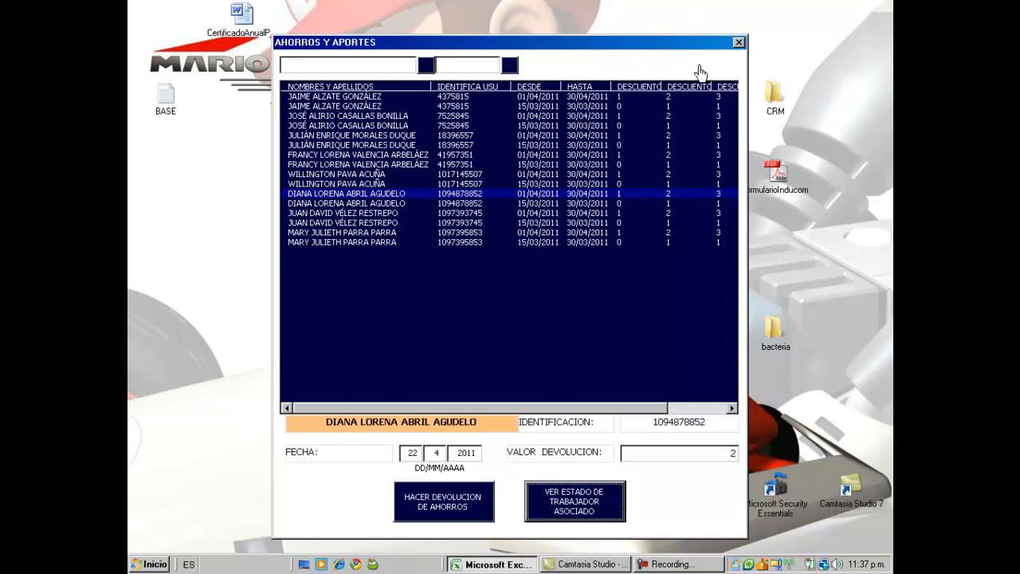
# Step: Step through the worker rows, then close AHORROS Y APORTES with Escape
pyautogui.click(456, 207)
pyautogui.press('Down')
pyautogui.press('Down')
pyautogui.press('Down')
pyautogui.press('Down')
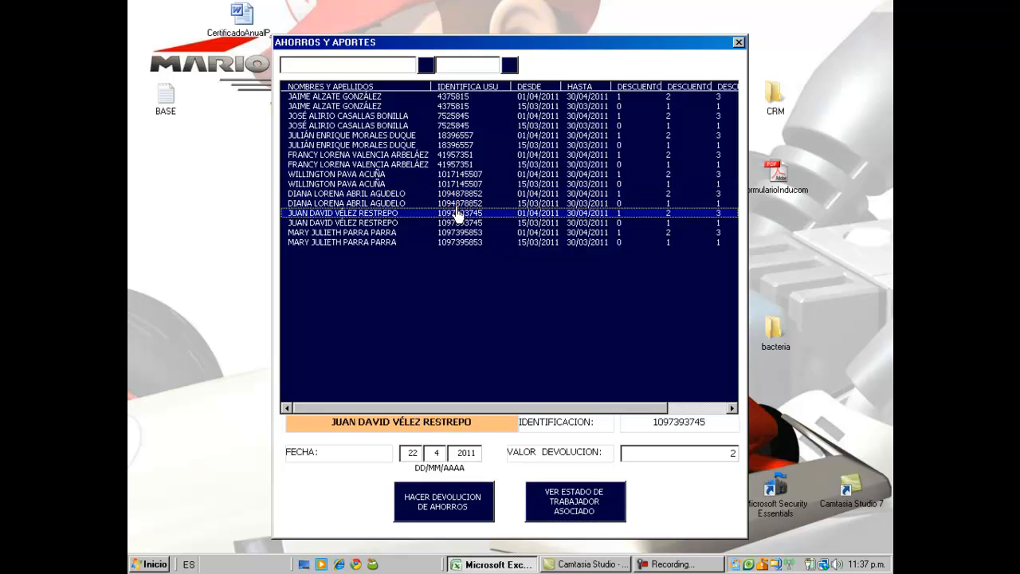
pyautogui.press('Up')
pyautogui.press('Up')
pyautogui.press('Up')
pyautogui.press('Up')
pyautogui.press('Up')
pyautogui.press('Up')
pyautogui.press('Up')
pyautogui.press('Up')
pyautogui.press('Up')
pyautogui.press('Up')
pyautogui.press('Up')
pyautogui.press('Up')
pyautogui.press('Up')
pyautogui.press('Up')
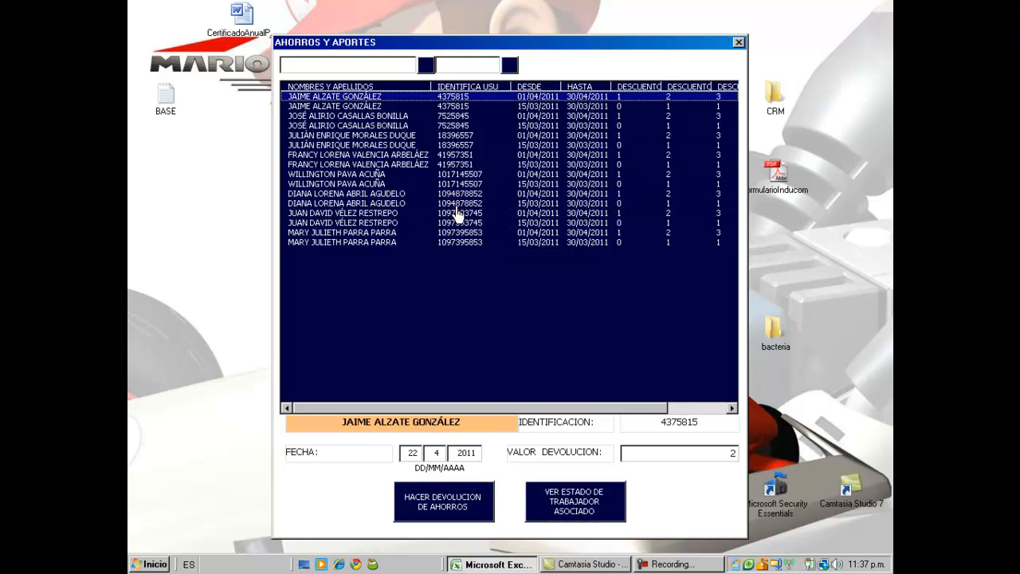
pyautogui.press('Escape')
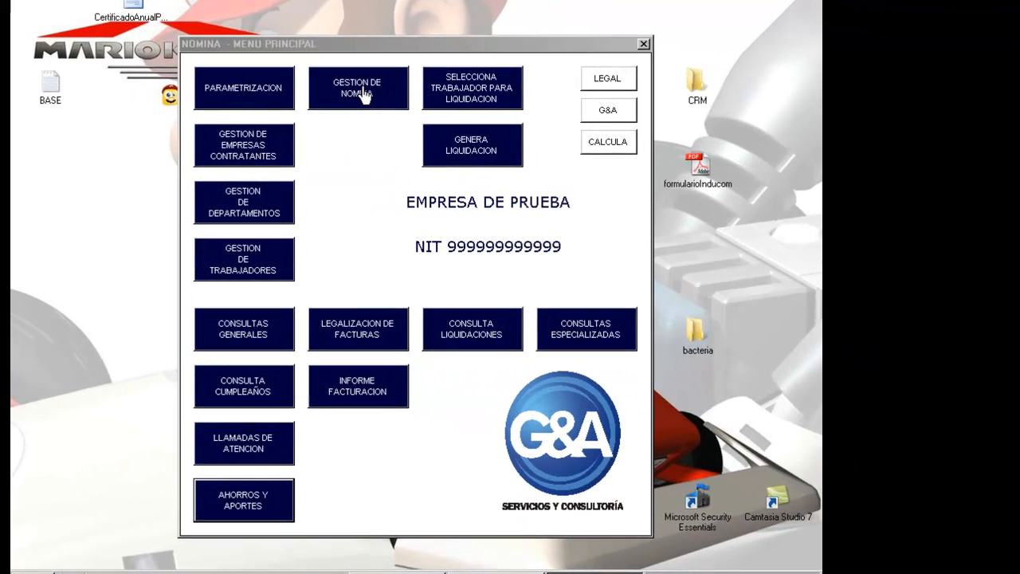
# Step: In GESTION DE NOMINA, attempt a new payroll for EMPRESA DE PRUEBA and dismiss the no-linked-users warning
pyautogui.click(460, 104)
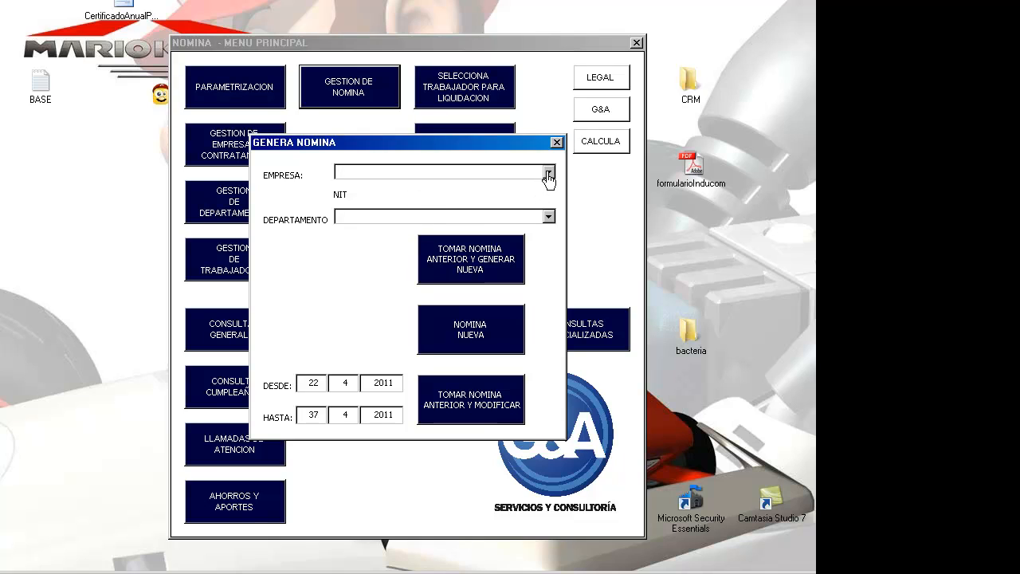
pyautogui.click(549, 176)
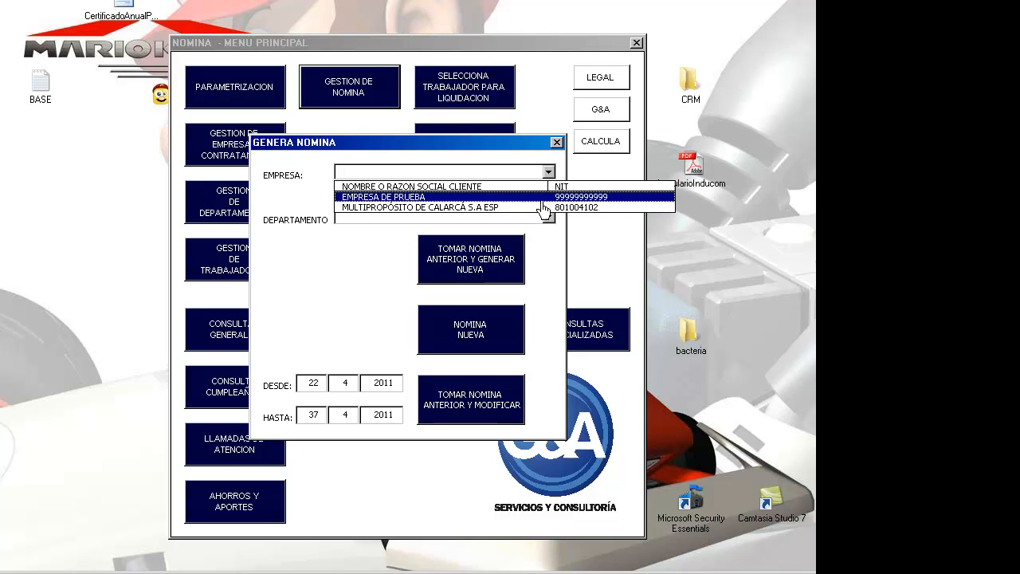
pyautogui.click(542, 198)
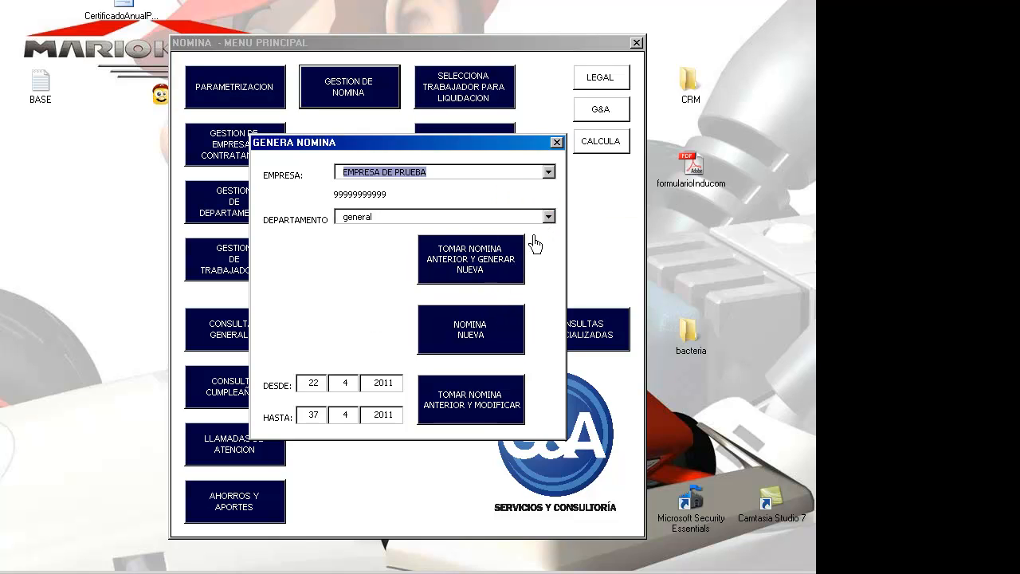
pyautogui.click(457, 354)
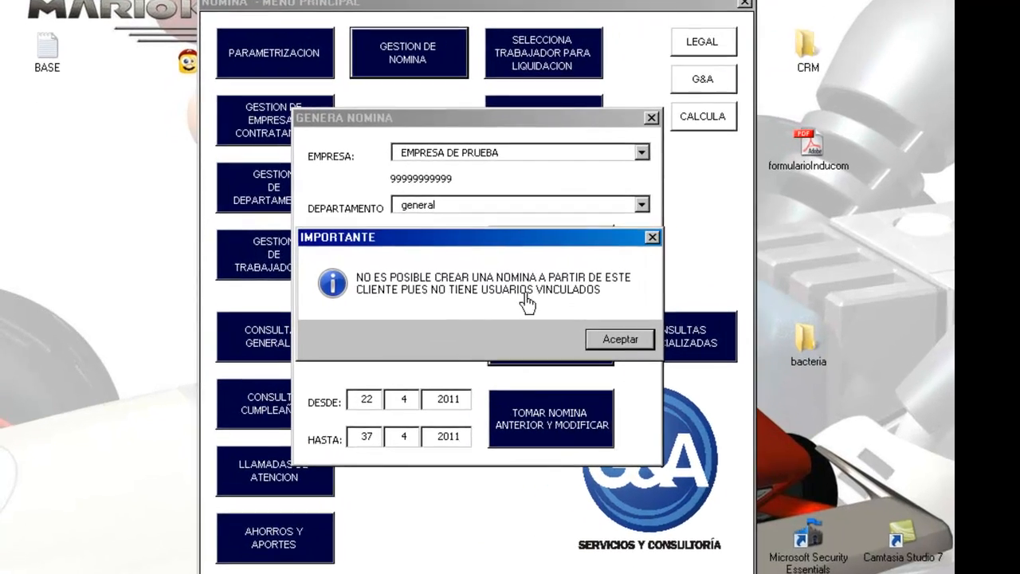
pyautogui.click(628, 343)
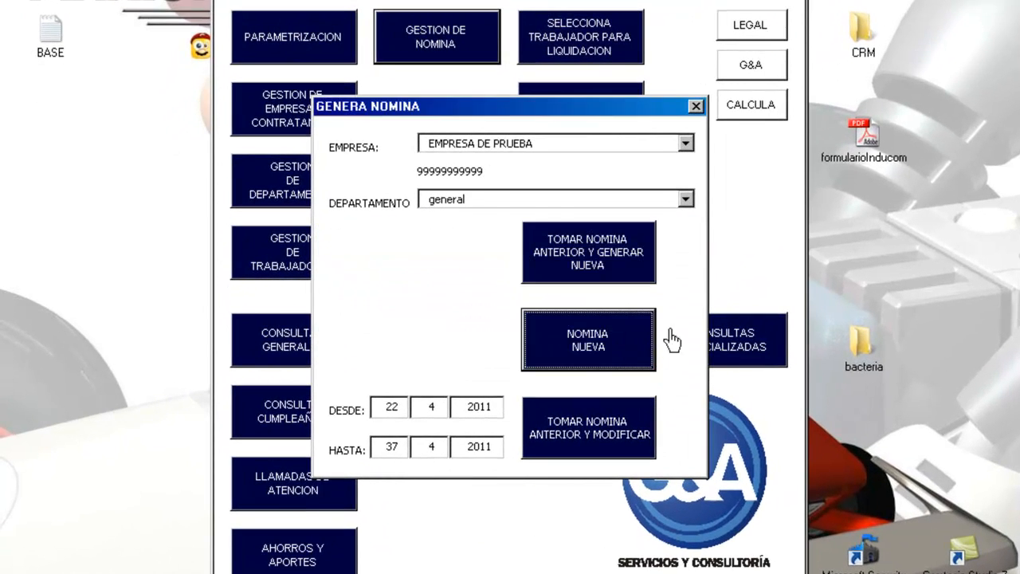
# Step: Pick MULTIPROPÓSITO DE CALARCÁ S.A ESP with the administrativo department and start NOMINA NUEVA
pyautogui.click(686, 144)
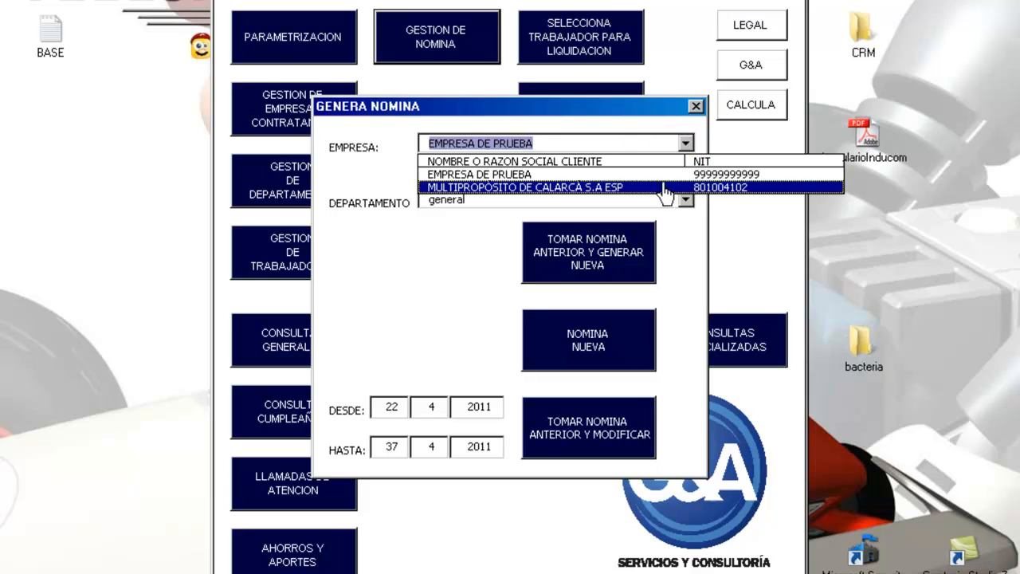
pyautogui.click(665, 188)
pyautogui.click(687, 204)
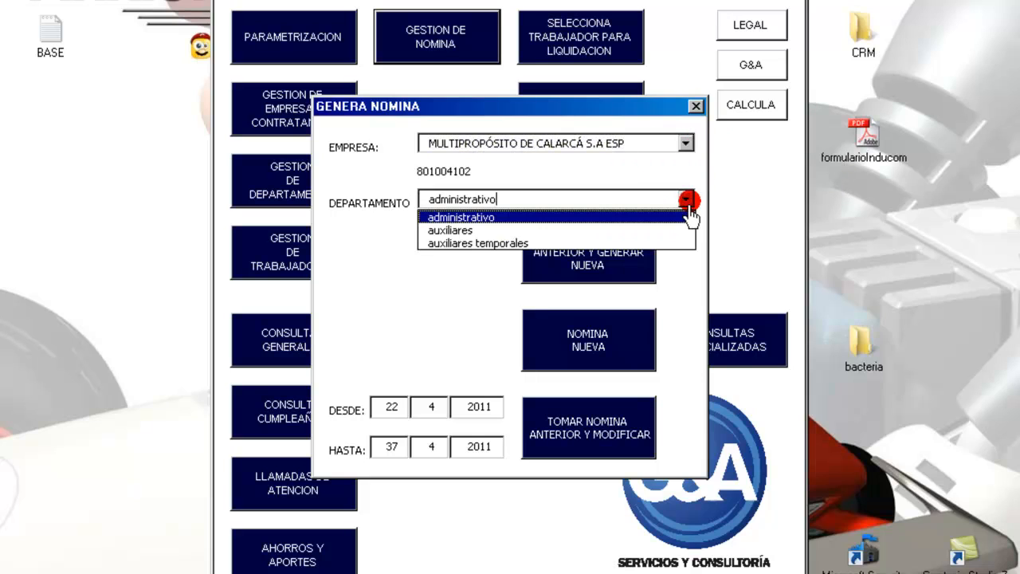
pyautogui.click(674, 230)
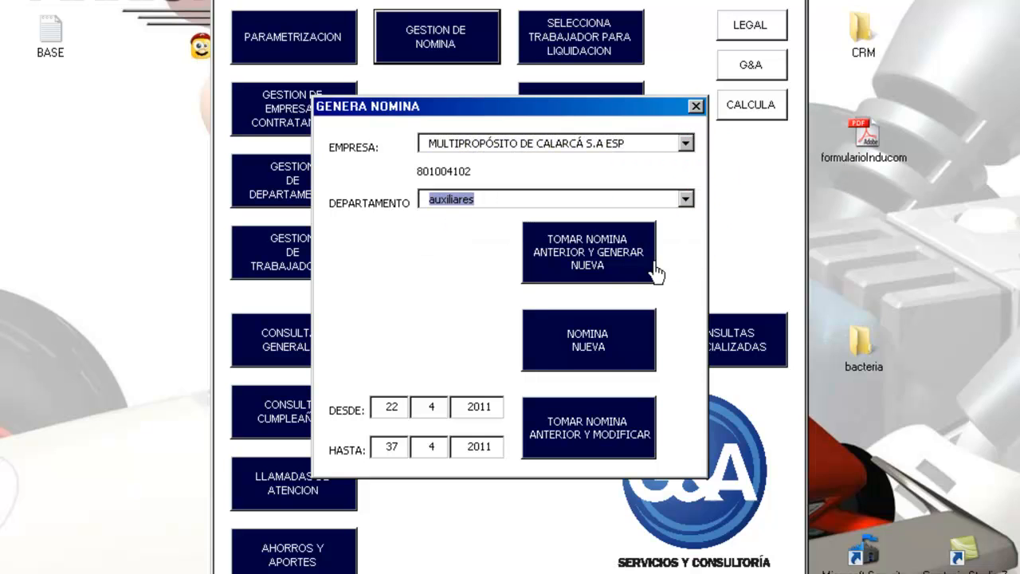
pyautogui.click(611, 358)
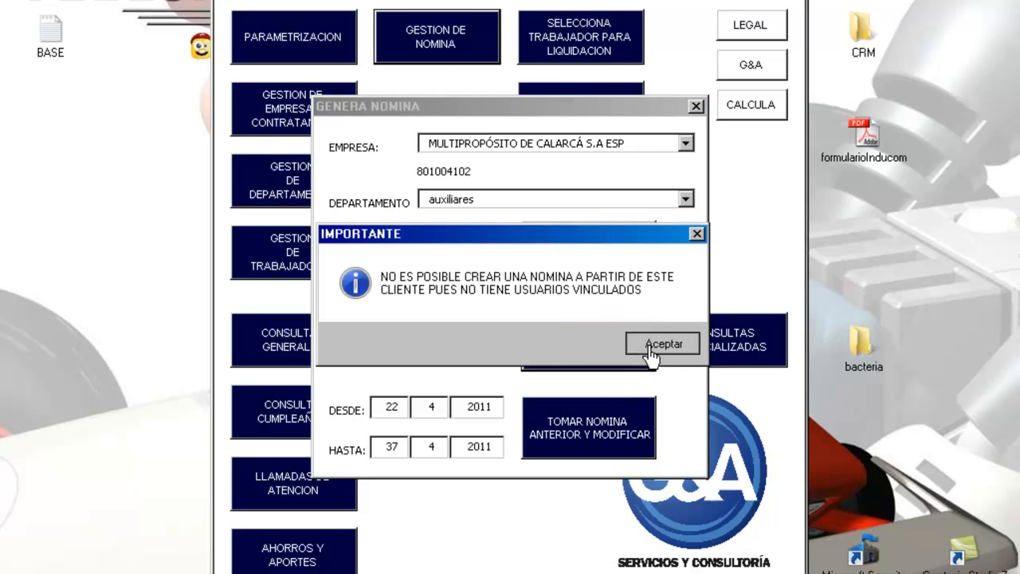
pyautogui.click(663, 344)
pyautogui.click(685, 200)
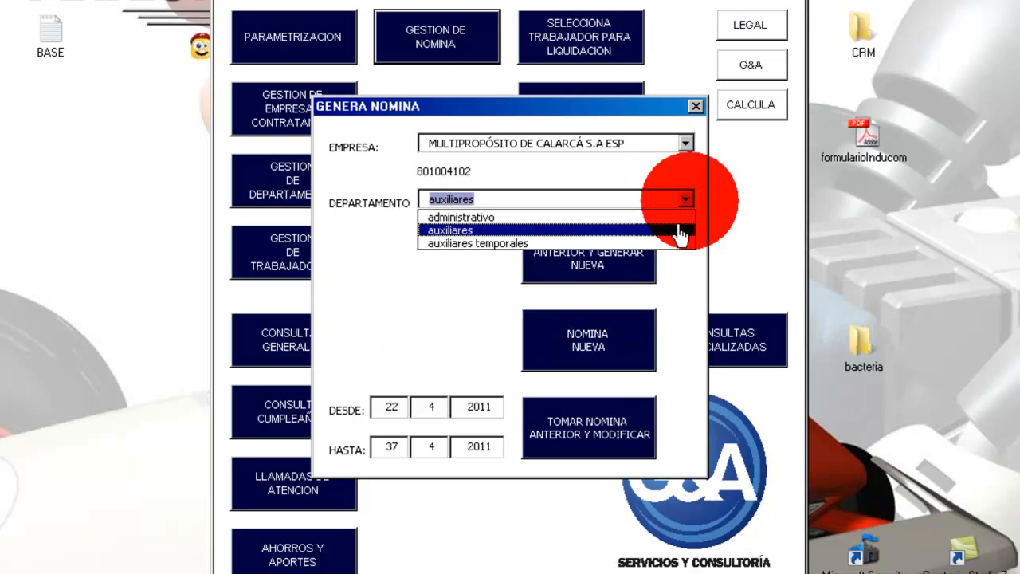
pyautogui.click(667, 215)
pyautogui.click(626, 337)
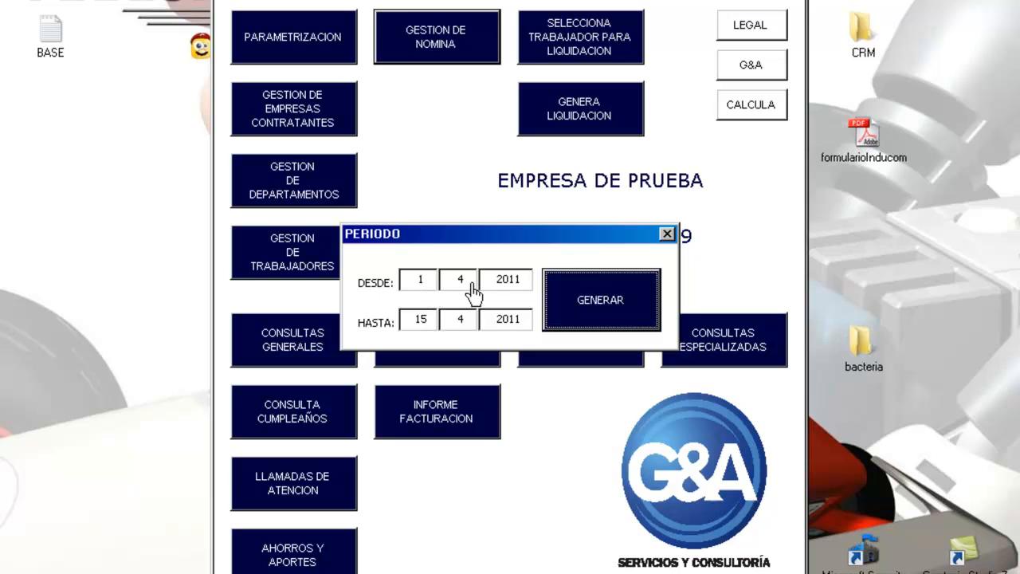
# Step: Change the period to 1/5/2011–15/5/2011 and generate the administrativo payroll
pyautogui.click(463, 281)
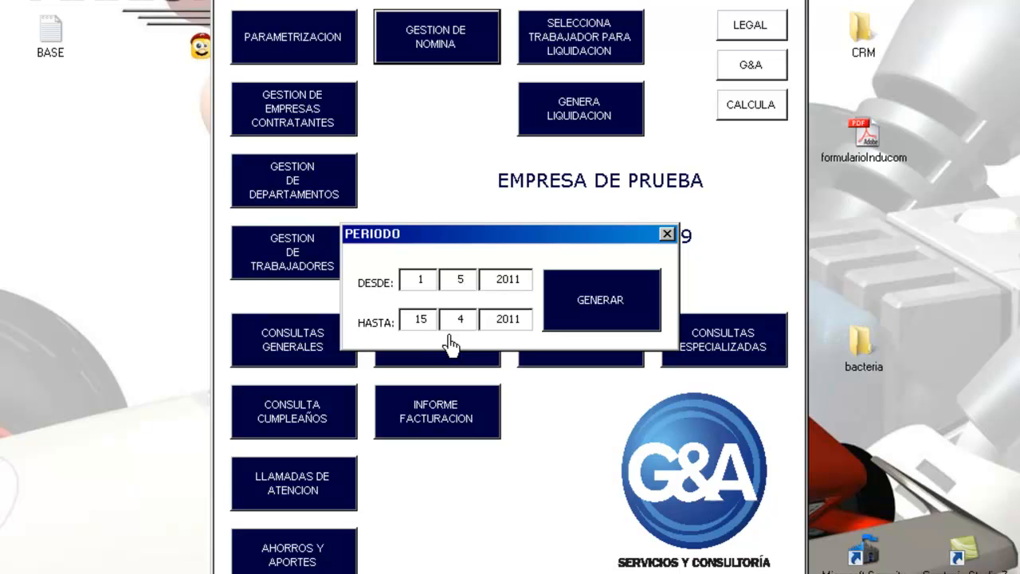
pyautogui.click(471, 319)
pyautogui.click(587, 315)
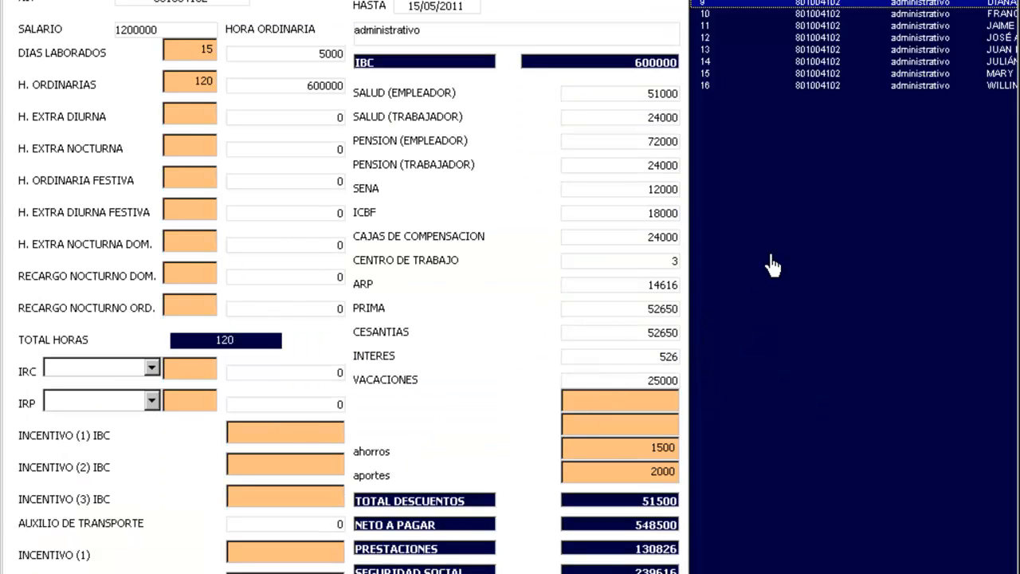
# Step: Browse workers' liquidations, ending on row 13: salary 535600, IBC 267800, net pay 274676
pyautogui.click(708, 85)
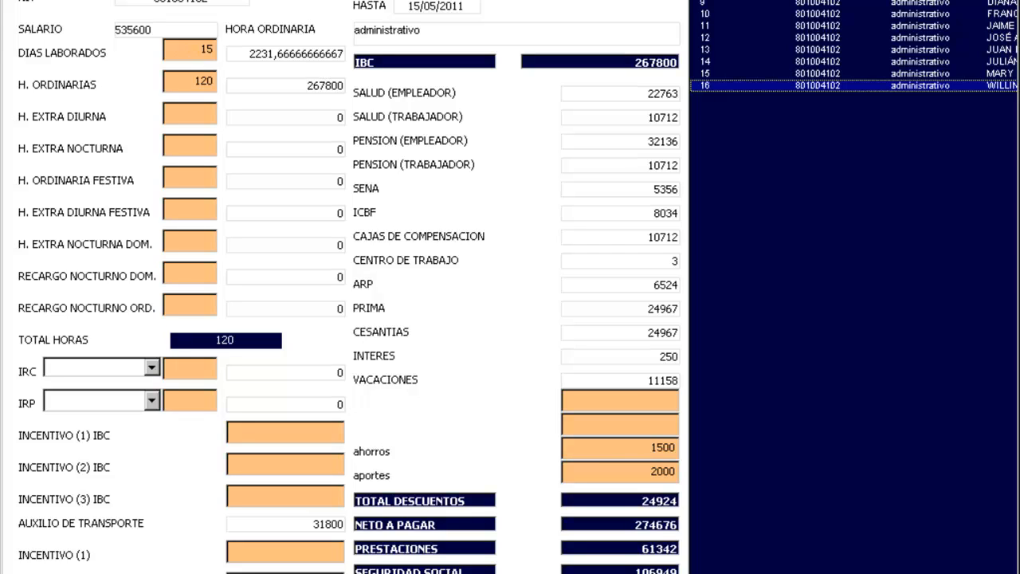
pyautogui.click(762, 37)
pyautogui.click(763, 13)
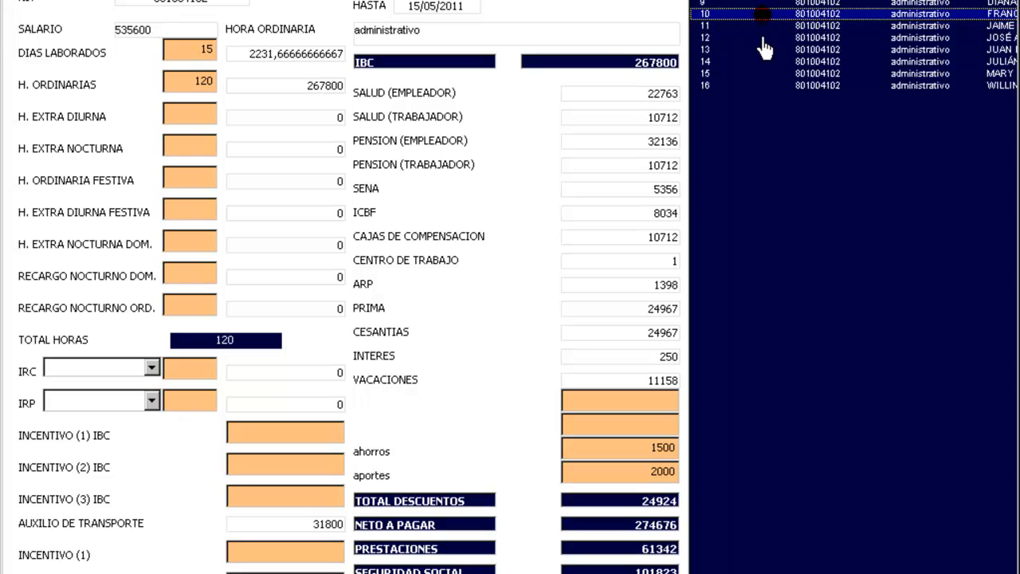
pyautogui.click(763, 37)
pyautogui.click(772, 25)
pyautogui.click(801, 49)
pyautogui.click(823, 38)
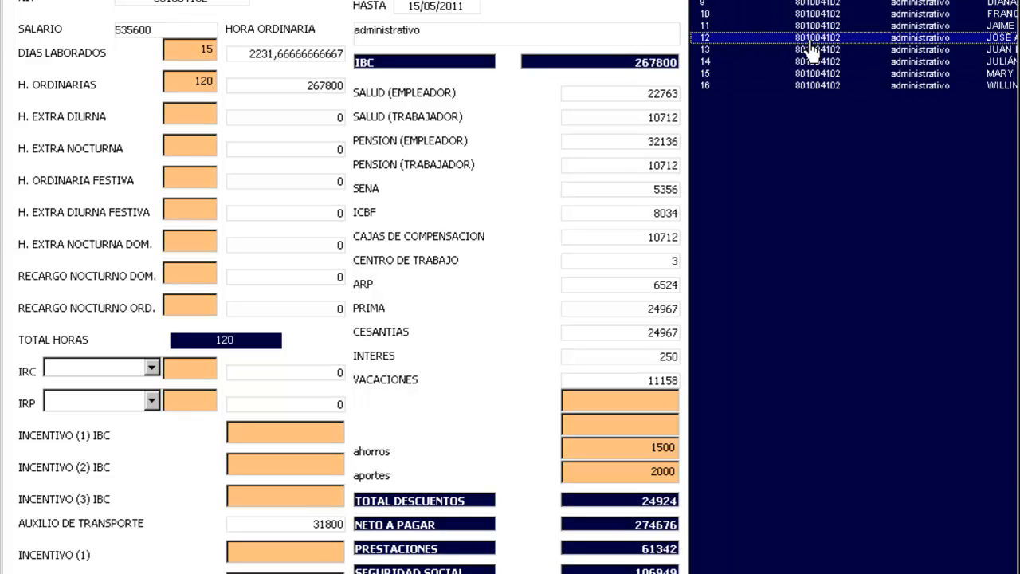
pyautogui.click(816, 13)
pyautogui.click(819, 73)
pyautogui.click(821, 50)
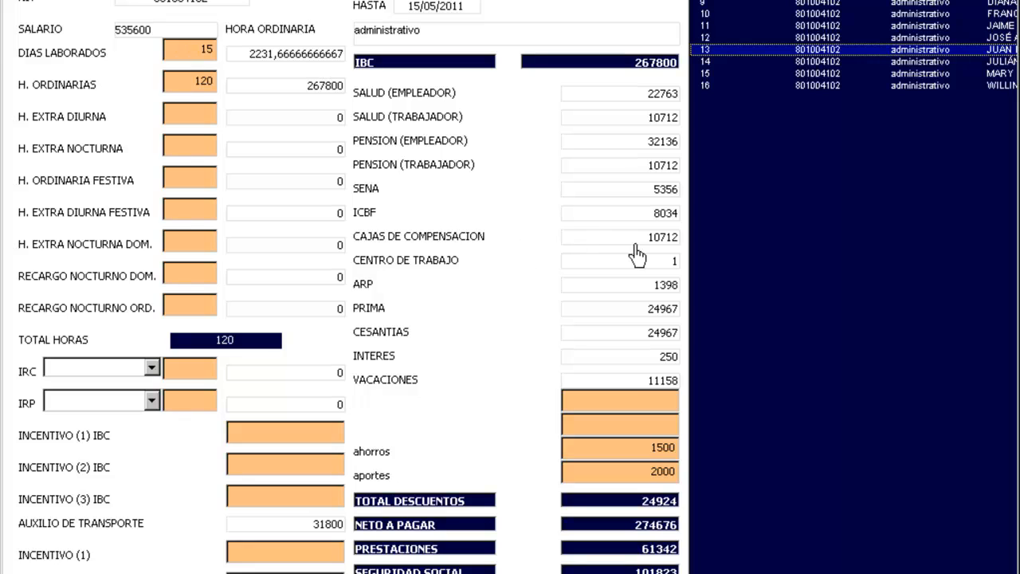
pyautogui.click(643, 0)
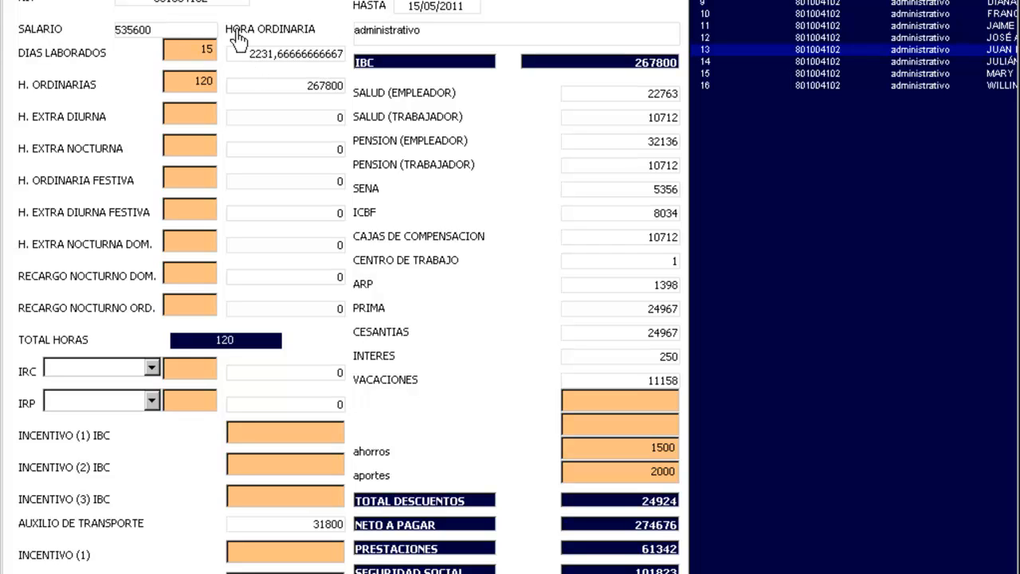
# Step: Enter 14 days worked, 110 ordinary hours and 5 daytime overtime hours for the row 13 worker
pyautogui.click(160, 33)
pyautogui.click(199, 47)
pyautogui.click(208, 77)
pyautogui.click(203, 48)
pyautogui.doubleClick(198, 81)
pyautogui.click(211, 50)
pyautogui.doubleClick(209, 84)
pyautogui.click(205, 48)
pyautogui.click(203, 82)
pyautogui.click(212, 82)
pyautogui.press('BackSpace')
pyautogui.click(190, 112)
# Step: Record an incapacidad inicial IRC of 2 for the worker
pyautogui.click(151, 370)
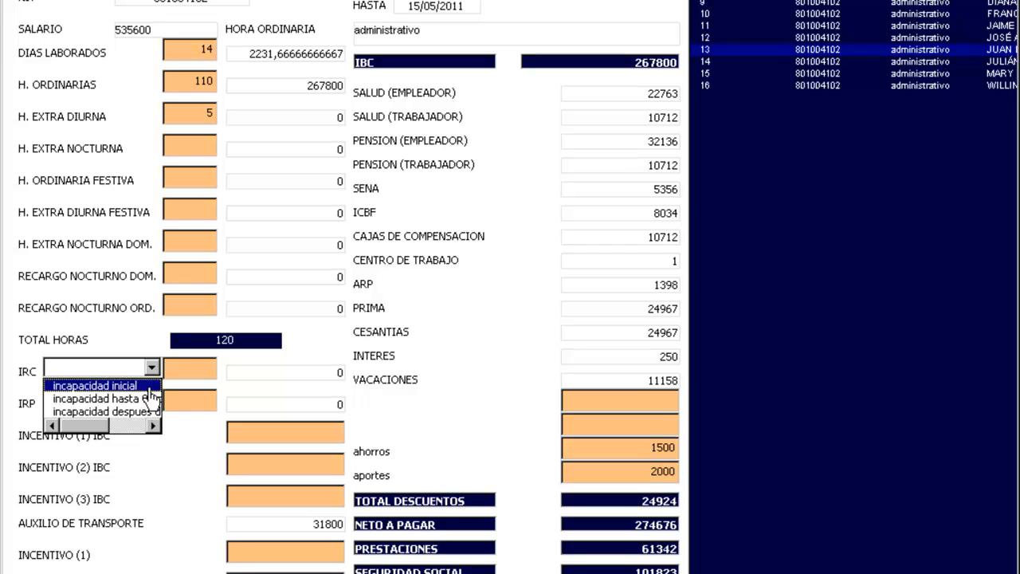
pyautogui.moveTo(101, 423)
pyautogui.mouseDown()
pyautogui.moveTo(130, 425)
pyautogui.moveTo(96, 434)
pyautogui.moveTo(120, 428)
pyautogui.moveTo(87, 423)
pyautogui.mouseUp()
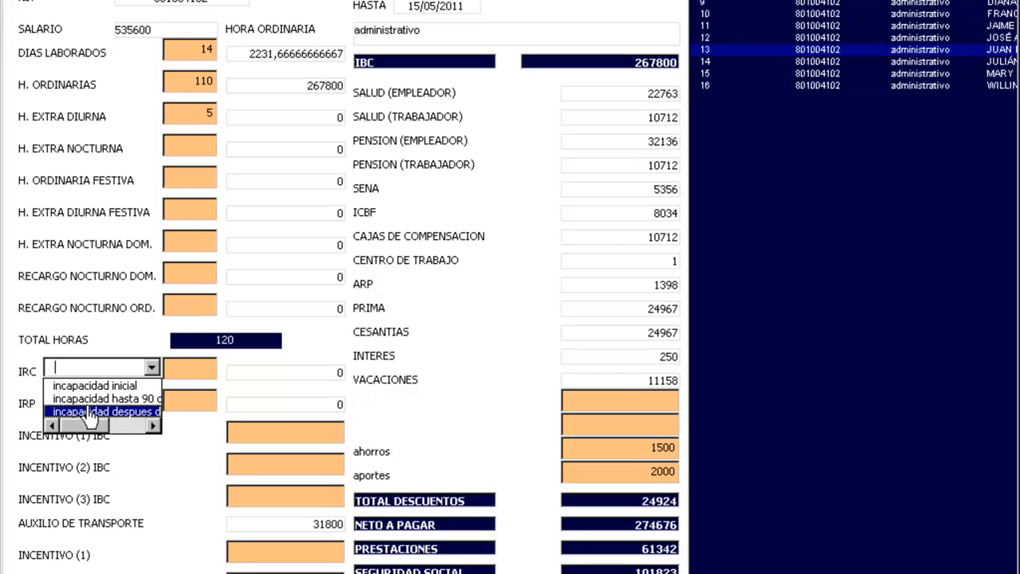
pyautogui.moveTo(86, 426)
pyautogui.mouseDown()
pyautogui.moveTo(139, 428)
pyautogui.moveTo(90, 428)
pyautogui.mouseUp()
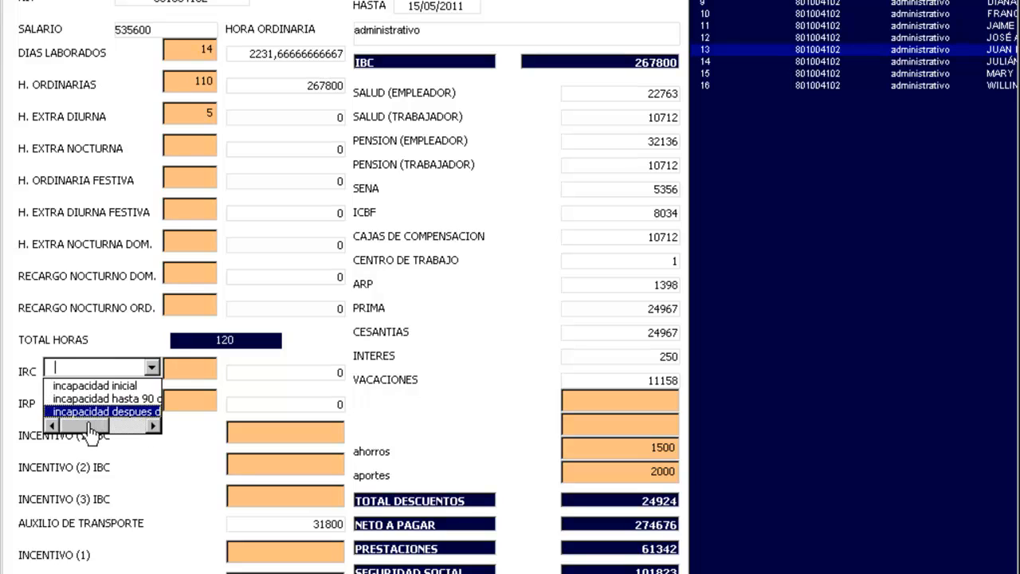
pyautogui.click(127, 386)
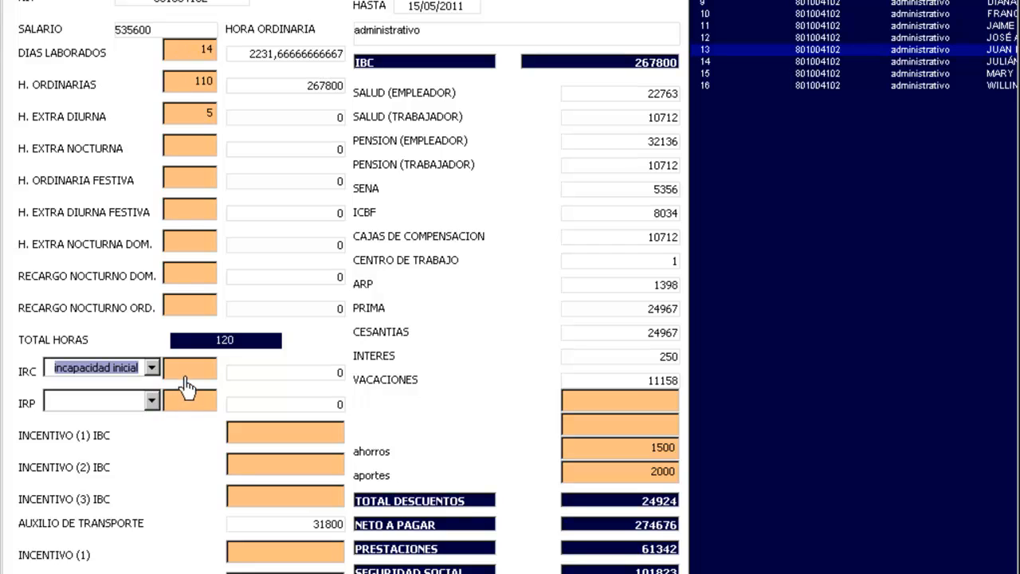
pyautogui.click(186, 371)
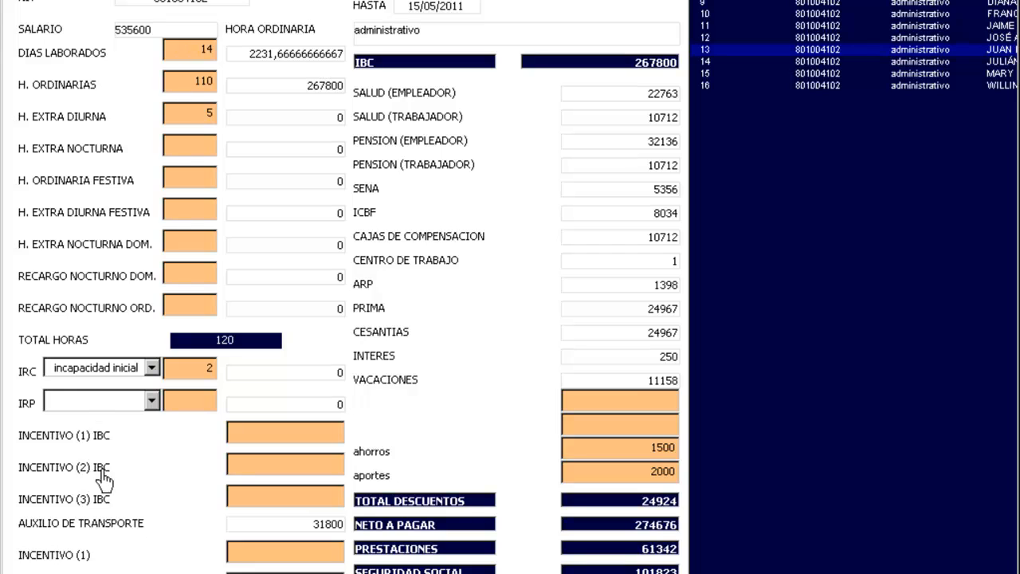
# Step: Enter 100000 in INCENTIVO (1) IBC
pyautogui.click(279, 434)
pyautogui.click(307, 525)
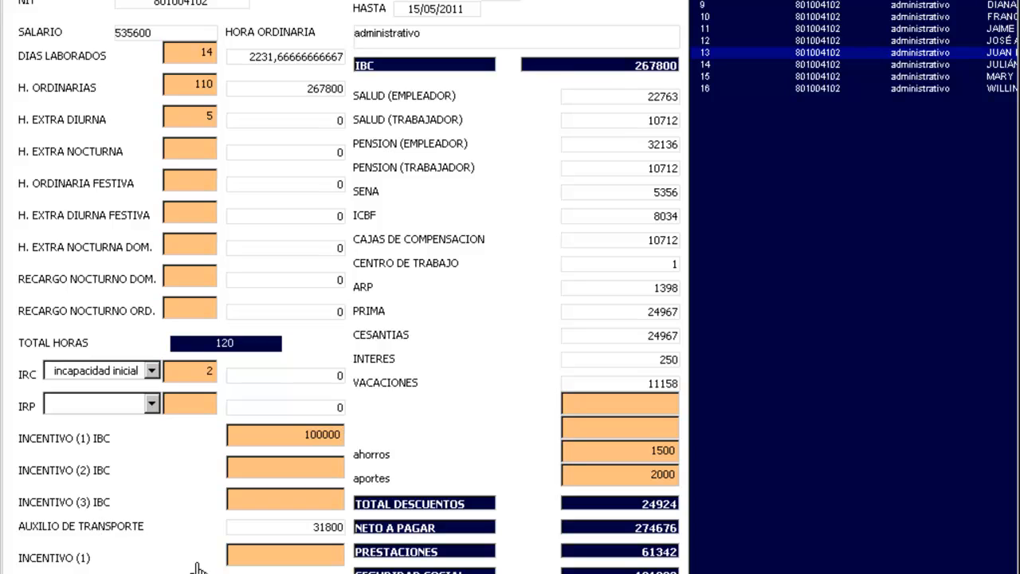
pyautogui.click(274, 555)
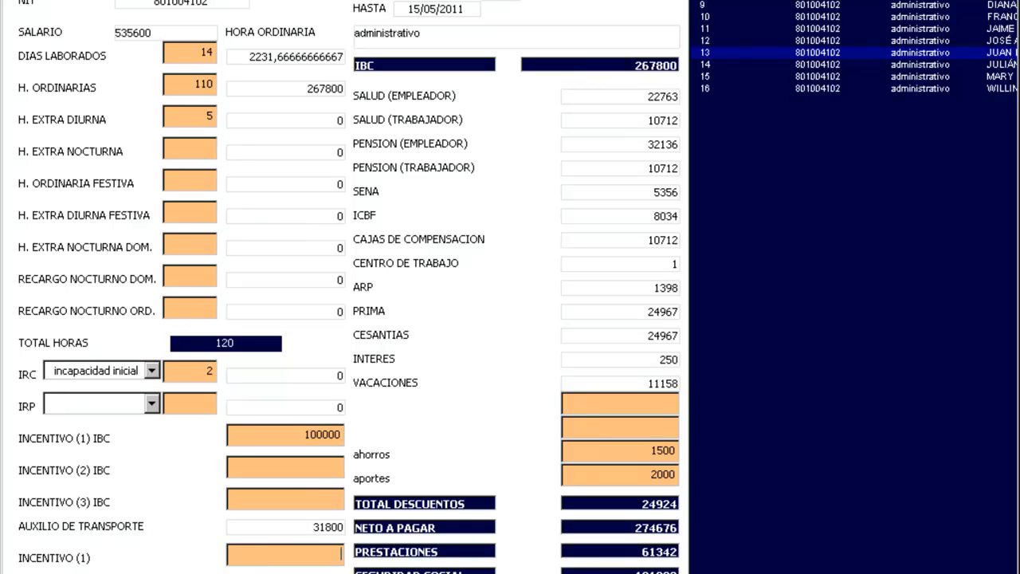
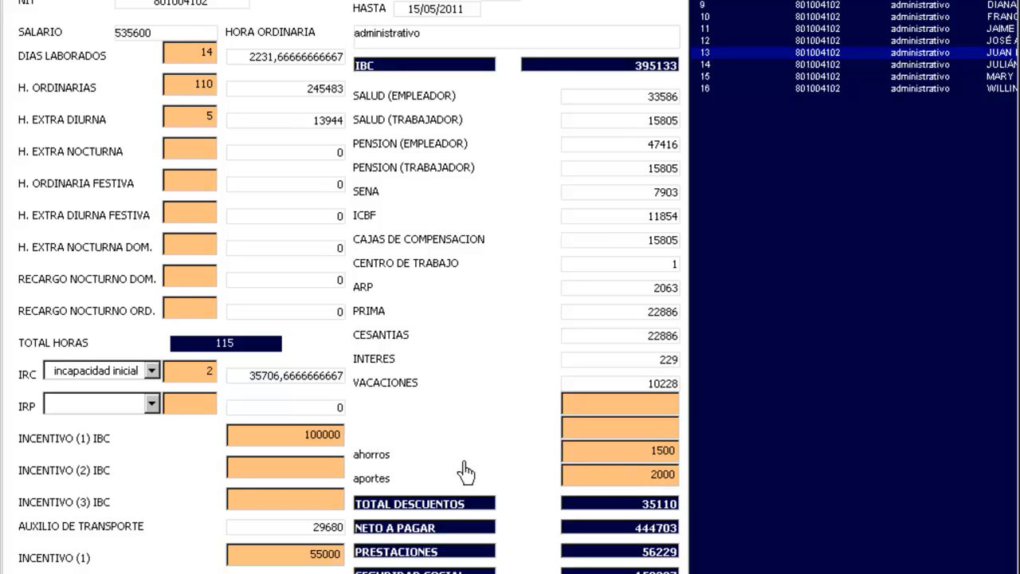
# Step: Confirm savings of 1500 and contributions of 2000, then save the employee's liquidation
pyautogui.click(665, 450)
pyautogui.click(660, 476)
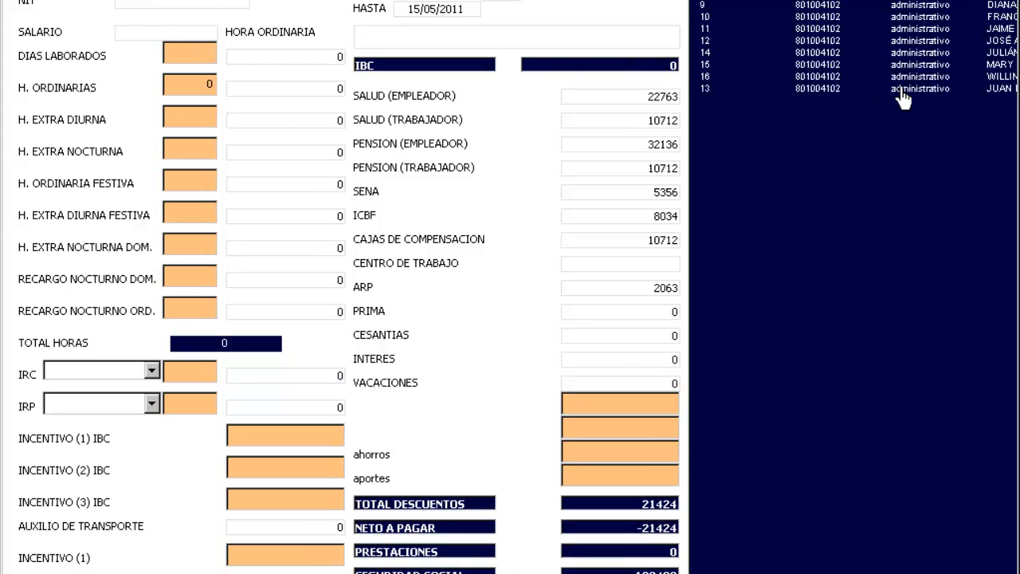
# Step: Load the payroll data and step through the employees to review their liquidations
pyautogui.click(829, 57)
pyautogui.press('Up')
pyautogui.press('Up')
pyautogui.press('Up')
pyautogui.press('Up')
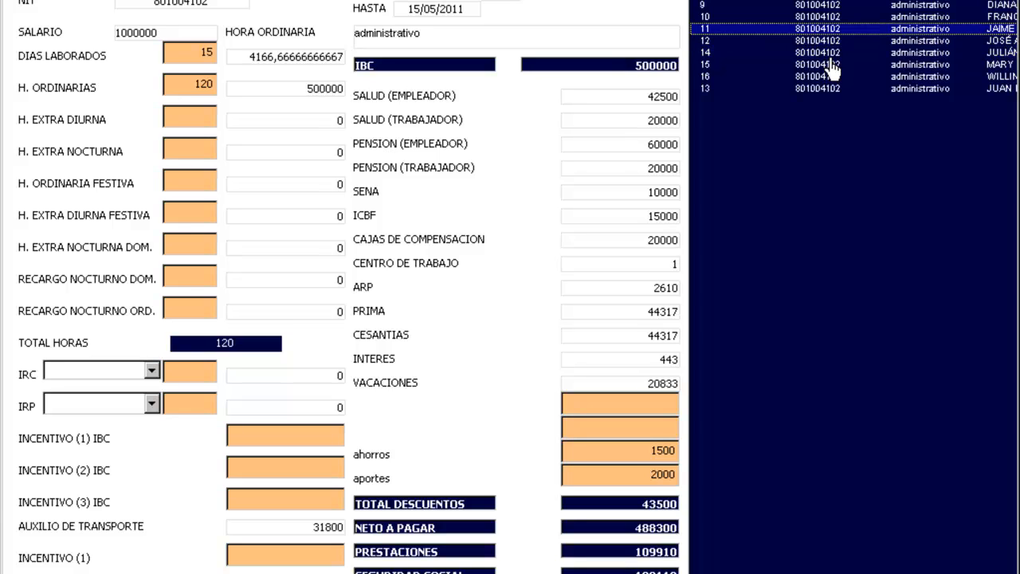
pyautogui.press('Down')
pyautogui.press('Down')
pyautogui.press('Down')
pyautogui.press('Down')
pyautogui.press('Down')
pyautogui.press('Down')
pyautogui.press('Down')
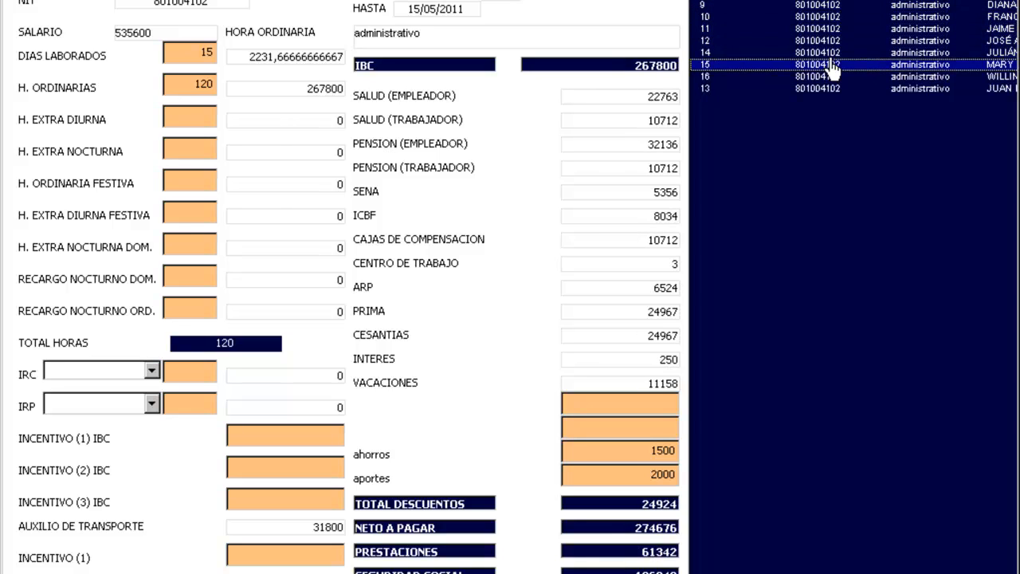
pyautogui.press('Up')
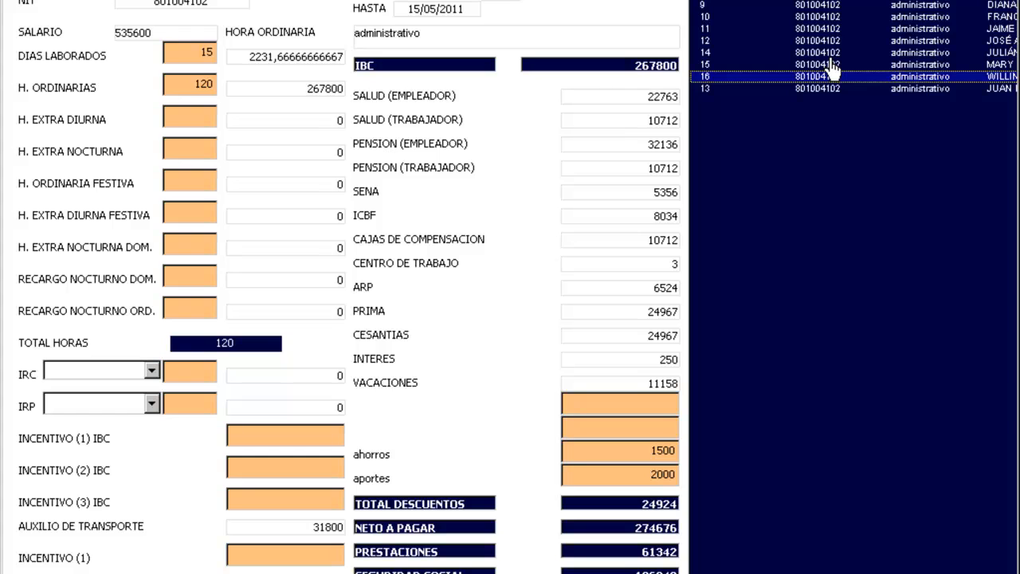
pyautogui.press('Up')
pyautogui.press('Up')
pyautogui.press('Up')
pyautogui.press('Up')
pyautogui.press('Up')
pyautogui.press('Up')
pyautogui.press('Down')
pyautogui.press('Down')
pyautogui.press('Down')
pyautogui.press('Down')
pyautogui.press('Down')
pyautogui.press('Down')
pyautogui.press('Down')
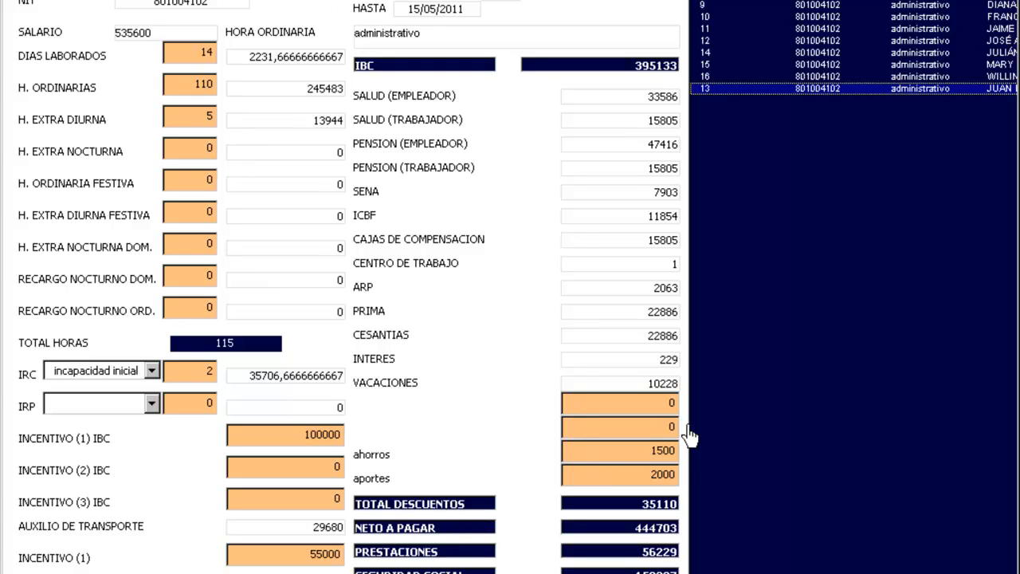
# Step: Review more employee records, then select entry 9 and generate invoice F 1
pyautogui.click(797, 75)
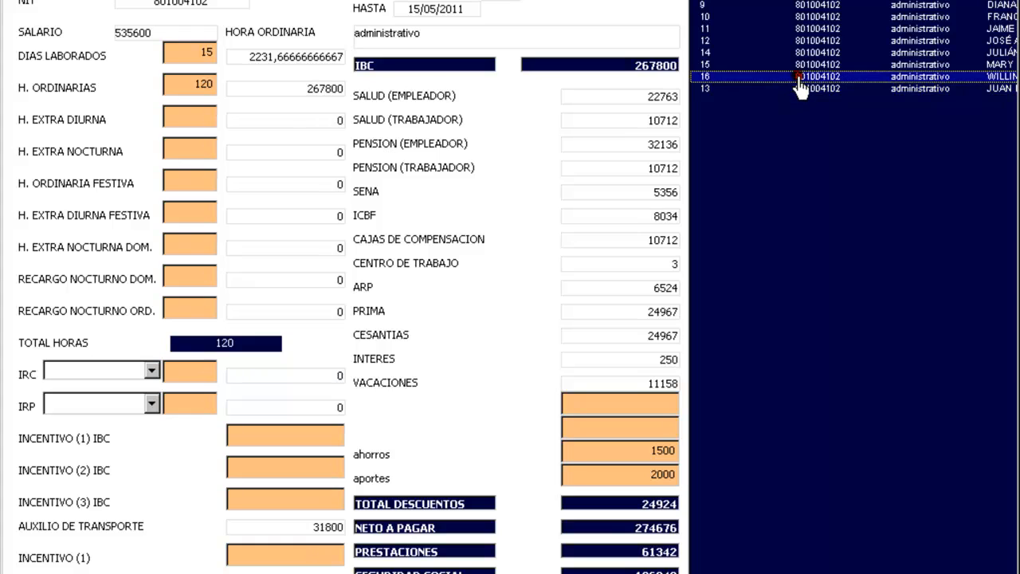
pyautogui.press('Up')
pyautogui.press('Up')
pyautogui.press('Up')
pyautogui.press('Up')
pyautogui.press('Up')
pyautogui.press('Up')
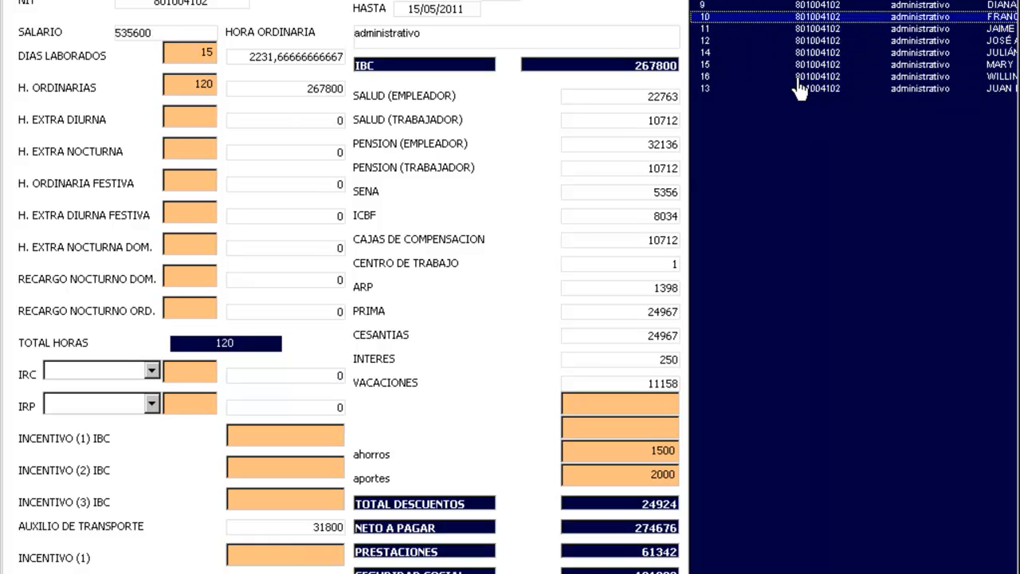
pyautogui.press('Down')
pyautogui.press('Down')
pyautogui.press('Down')
pyautogui.press('Up')
pyautogui.press('Up')
pyautogui.press('Up')
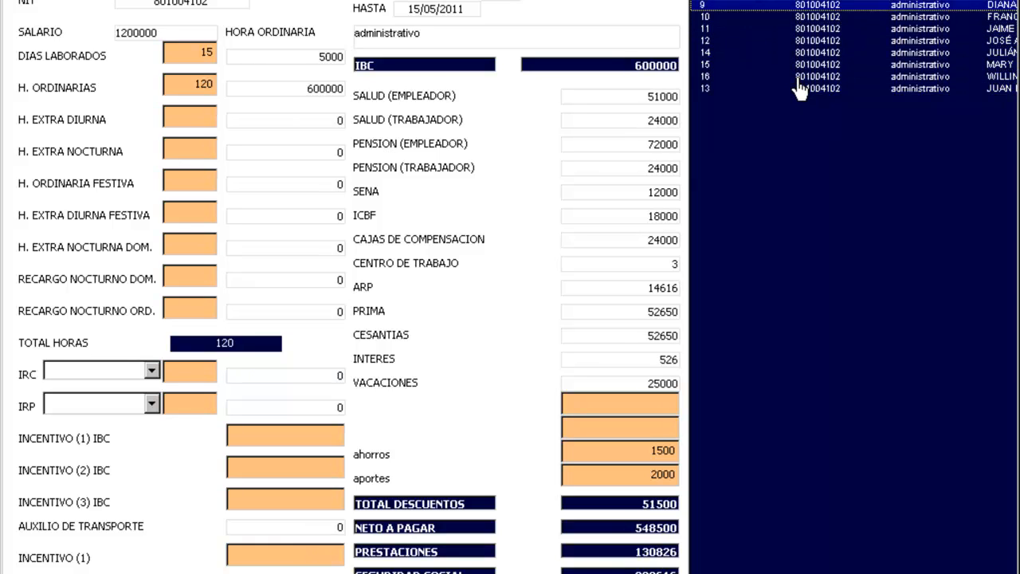
pyautogui.press('Down')
pyautogui.press('Down')
pyautogui.press('Down')
pyautogui.press('Down')
pyautogui.press('Down')
pyautogui.press('Up')
pyautogui.press('Up')
pyautogui.press('Up')
pyautogui.press('Up')
pyautogui.press('Up')
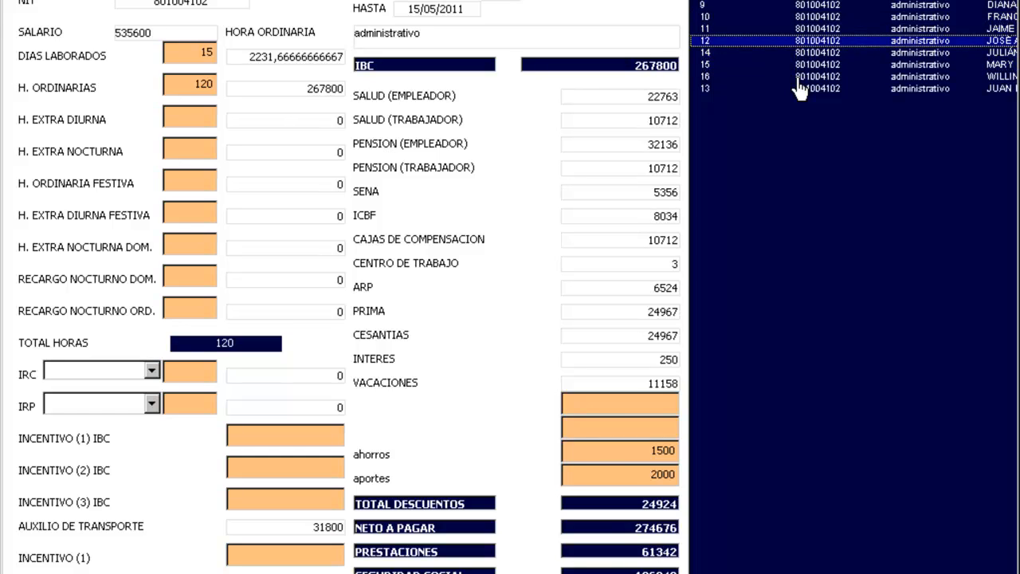
pyautogui.press('Down')
pyautogui.press('Down')
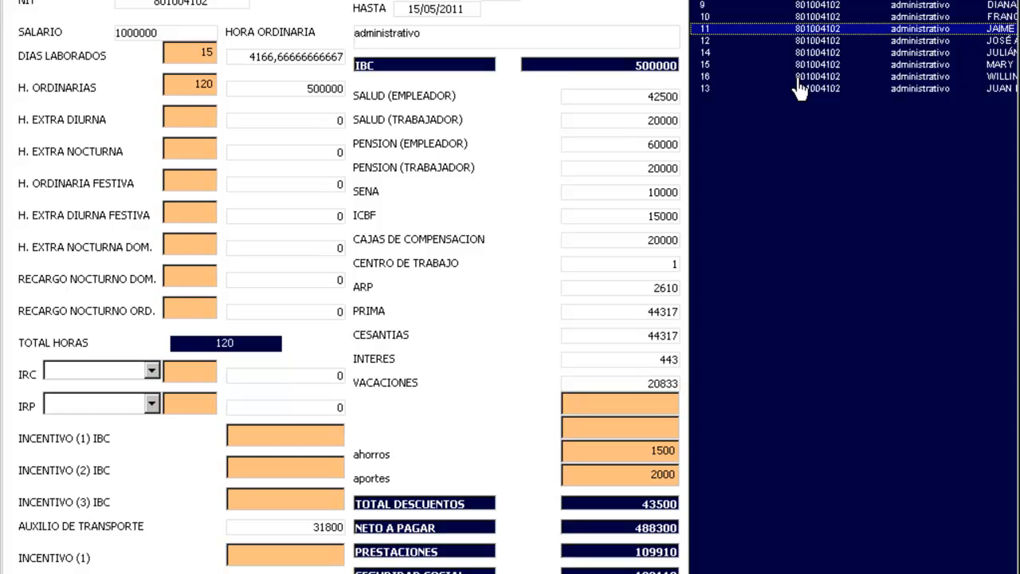
pyautogui.press('Down')
pyautogui.press('Down')
pyautogui.press('Down')
pyautogui.press('Up')
pyautogui.press('Up')
pyautogui.press('Up')
pyautogui.press('Up')
pyautogui.press('Up')
pyautogui.press('Down')
pyautogui.press('Down')
pyautogui.press('Down')
pyautogui.press('Down')
pyautogui.press('Down')
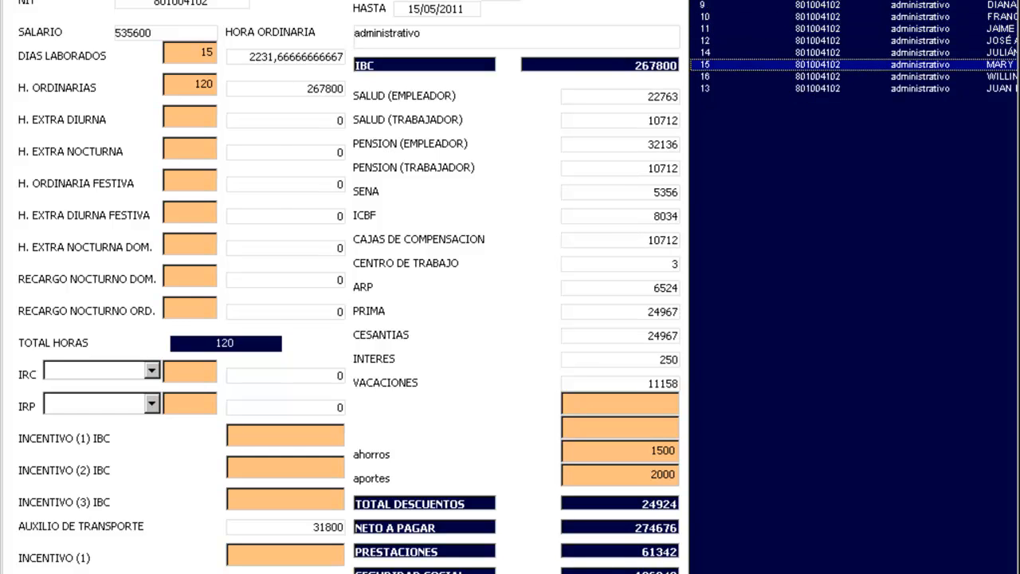
pyautogui.click(840, 4)
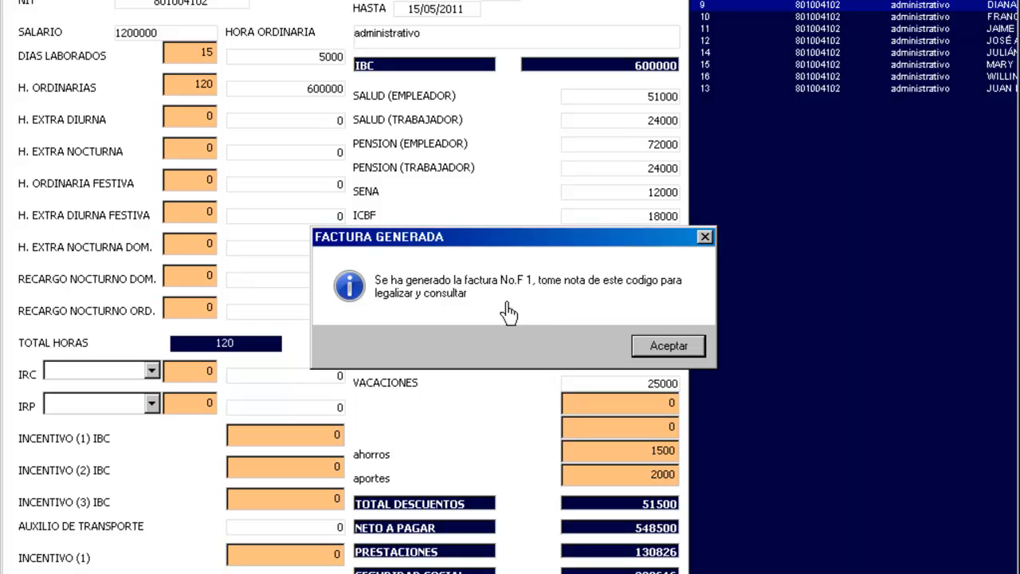
# Step: Dismiss the FACTURA GENERADA notice and bring up the invoice legalization list
pyautogui.click(674, 346)
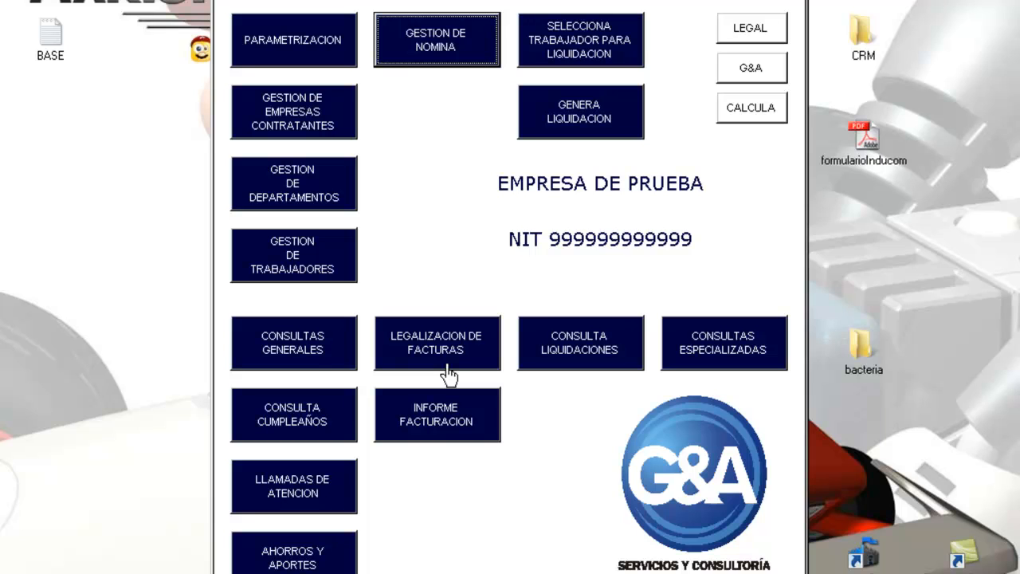
pyautogui.click(448, 366)
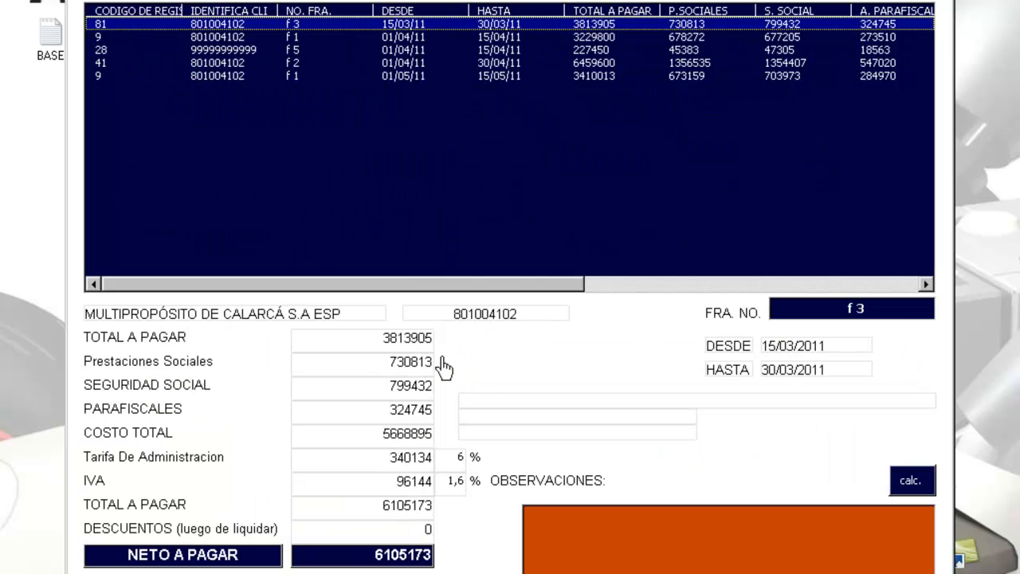
# Step: Step through the listed invoices, from f 3 down, to compare their totals
pyautogui.click(293, 76)
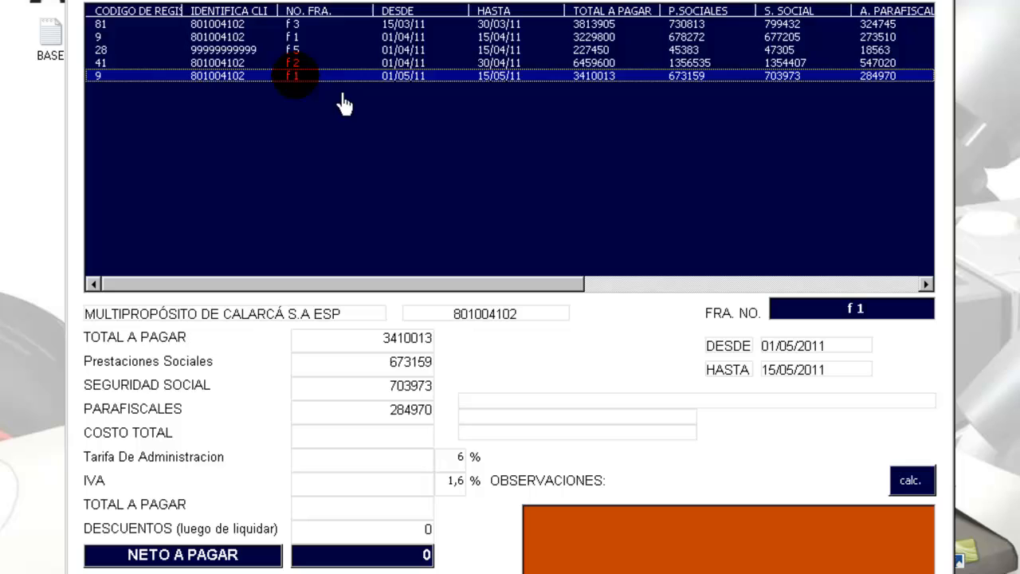
pyautogui.click(313, 62)
pyautogui.click(315, 49)
pyautogui.click(315, 37)
pyautogui.click(315, 24)
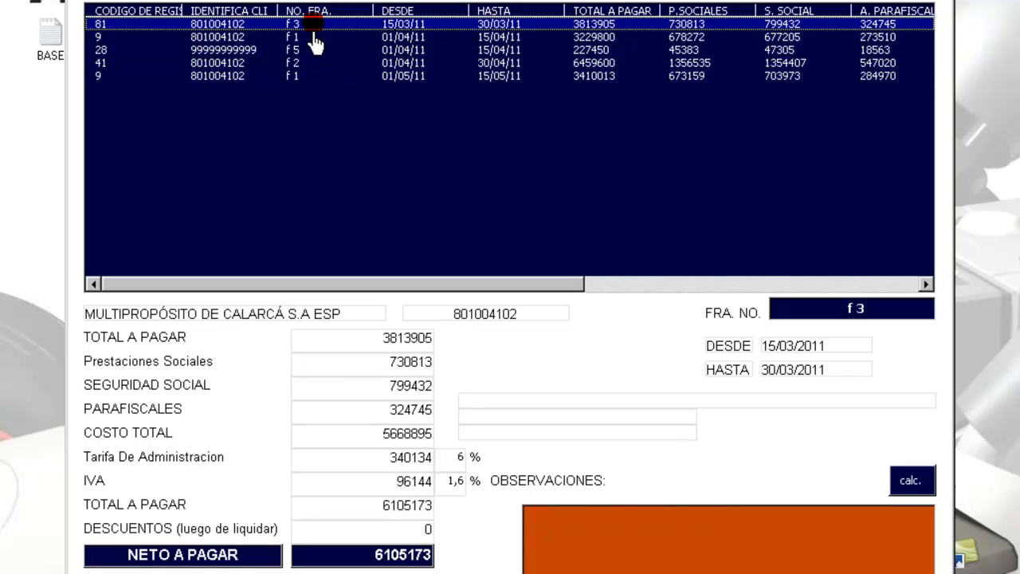
pyautogui.click(313, 38)
pyautogui.click(317, 51)
pyautogui.click(319, 76)
# Step: Select the f 1 invoice for 01/05/11–15/05/11 and export its payroll to Excel
pyautogui.click(319, 63)
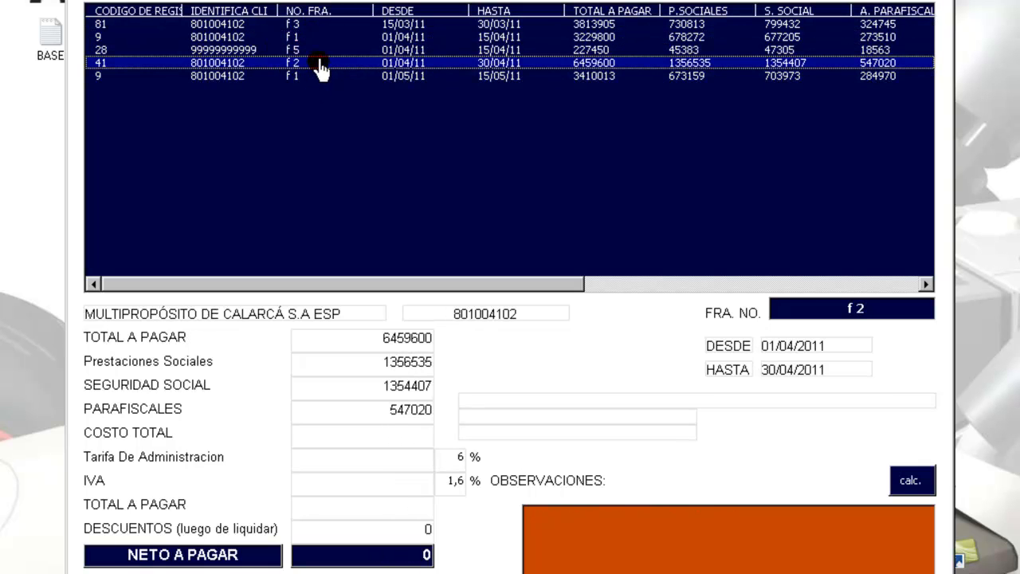
pyautogui.click(318, 38)
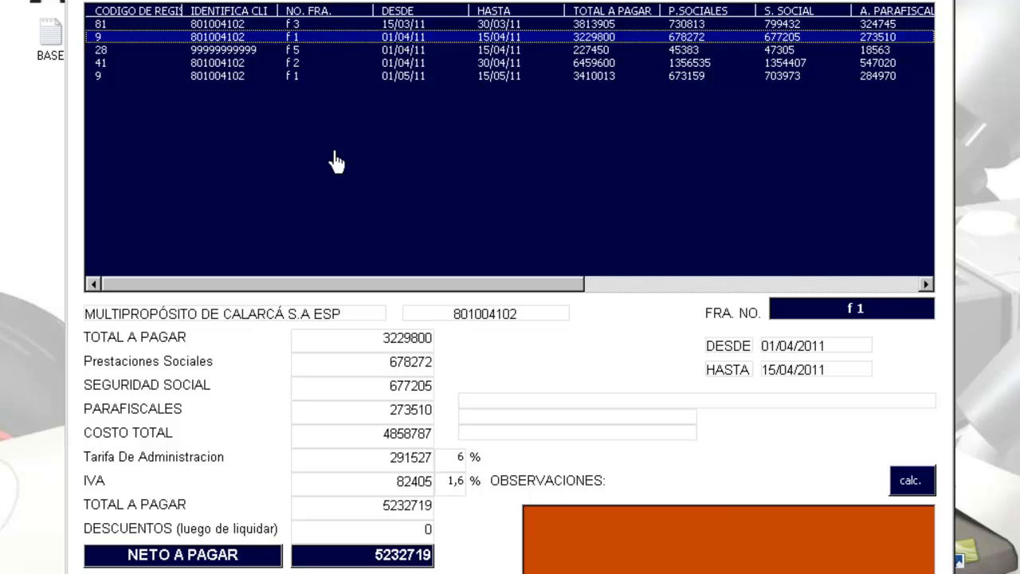
pyautogui.click(314, 76)
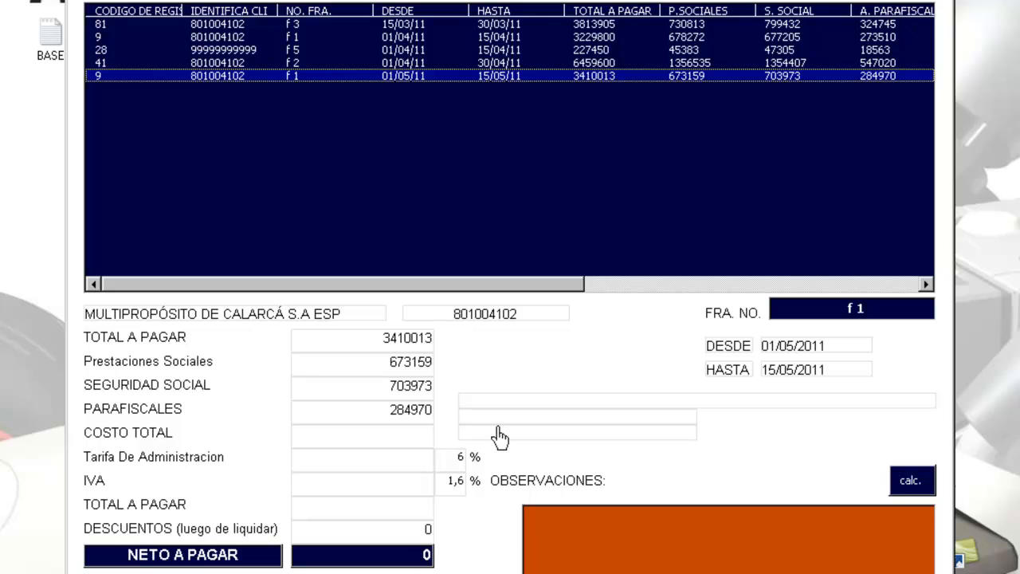
pyautogui.click(293, 63)
pyautogui.click(297, 77)
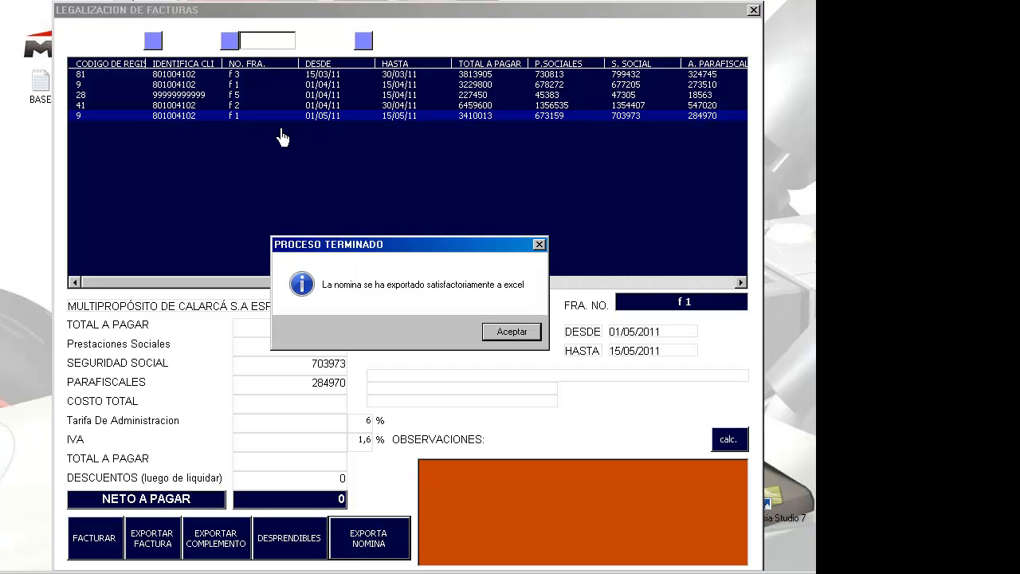
# Step: Generate the DESPRENDIBLES payslips for invoice f 1, then close the legalization window and payroll menu
pyautogui.click(510, 332)
pyautogui.click(300, 548)
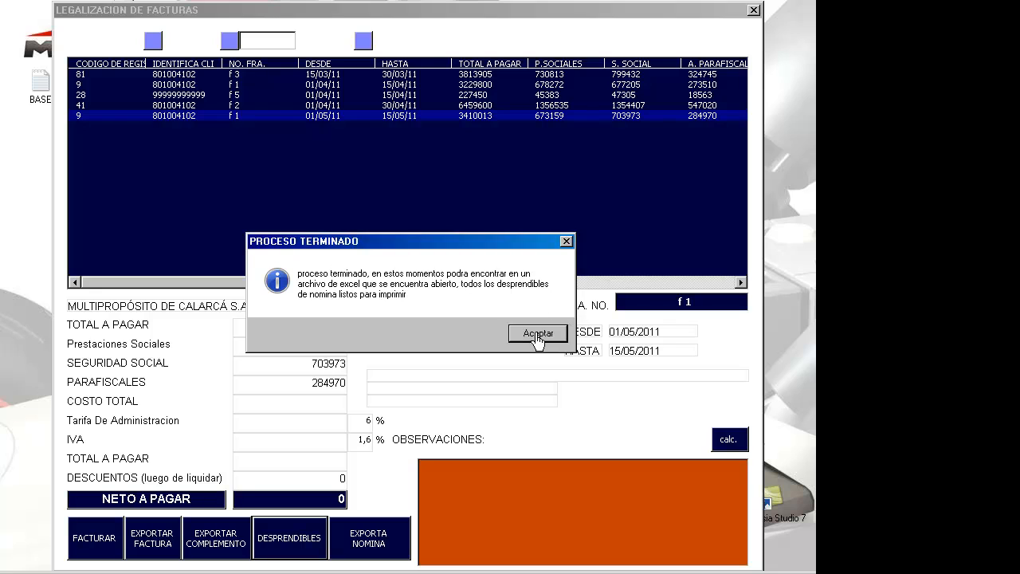
pyautogui.click(534, 334)
pyautogui.click(753, 10)
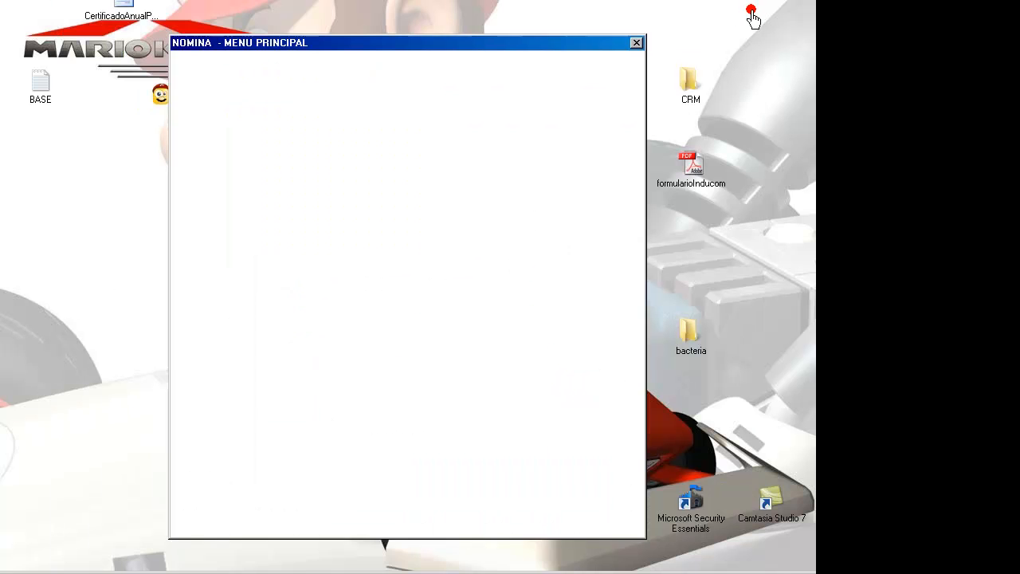
pyautogui.click(636, 42)
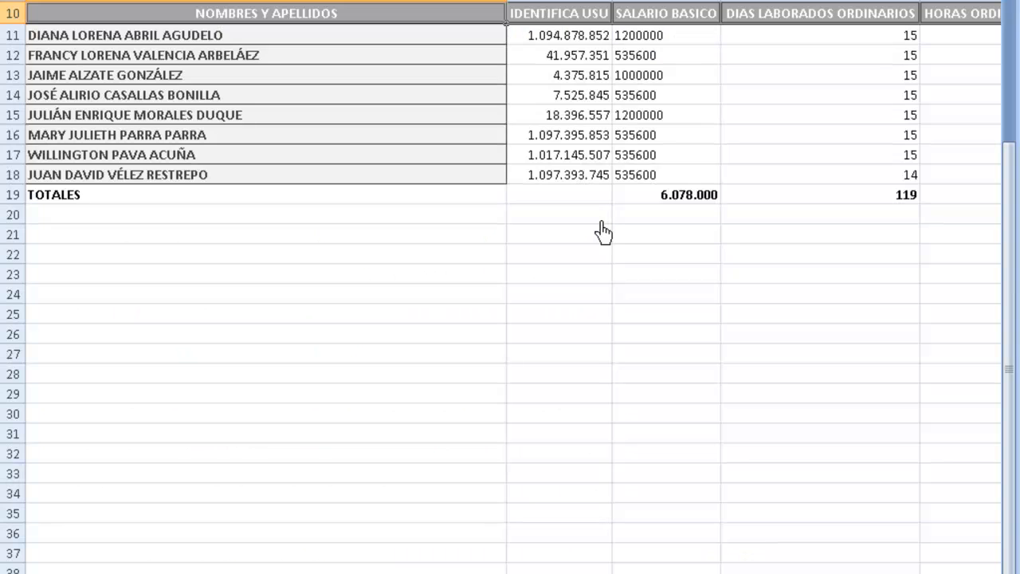
# Step: Review the complement sheet's employee rows, TOTALES, period dates and NIT header
pyautogui.scroll(3, 603, 232)
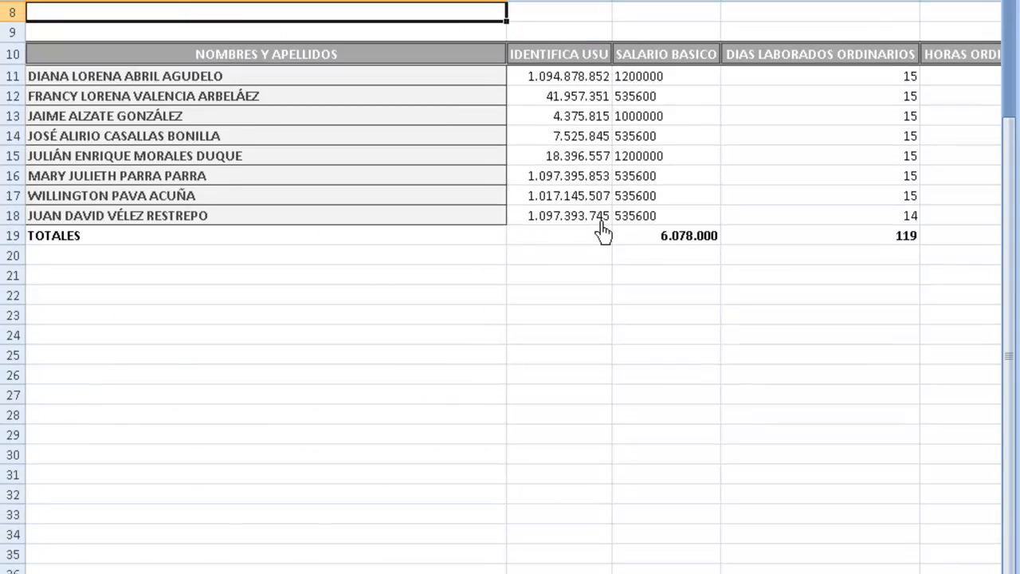
pyautogui.press('Down')
pyautogui.press('Down')
pyautogui.press('Down')
pyautogui.press('Down')
pyautogui.press('Down')
pyautogui.press('Down')
pyautogui.press('Down')
pyautogui.press('Down')
pyautogui.press('Down')
pyautogui.press('Down')
pyautogui.press('Down')
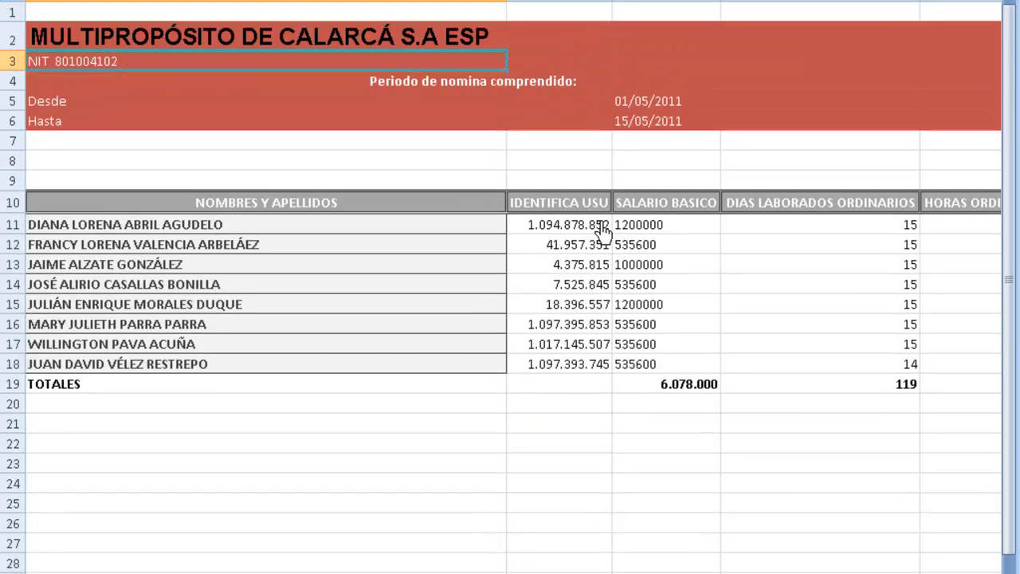
pyautogui.press('Down')
pyautogui.press('Down')
pyautogui.press('Down')
pyautogui.press('Down')
pyautogui.press('Down')
pyautogui.press('Down')
pyautogui.press('Down')
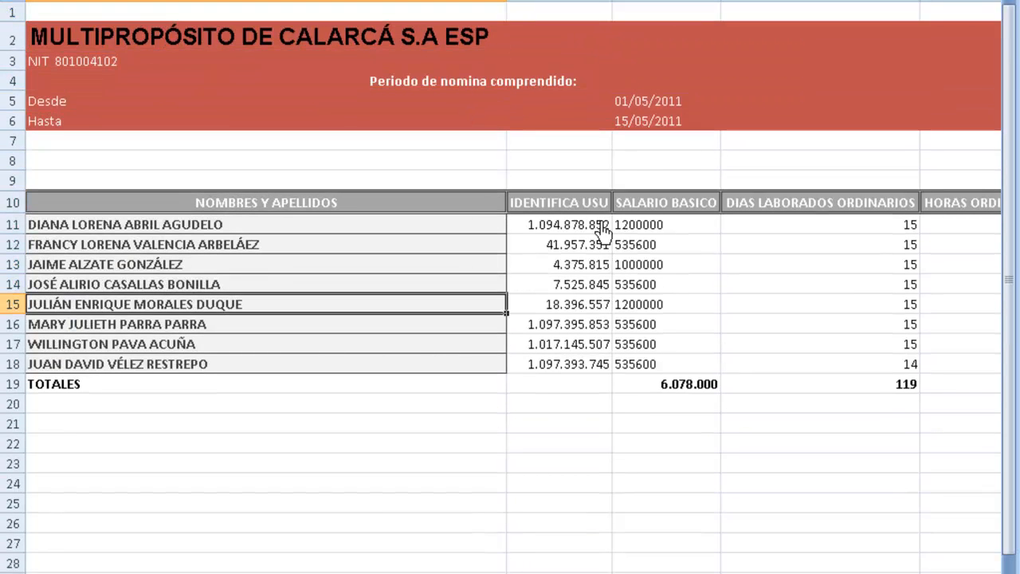
pyautogui.press('Up')
pyautogui.press('Up')
pyautogui.press('Up')
pyautogui.press('Up')
pyautogui.press('Up')
pyautogui.press('Up')
pyautogui.press('Up')
pyautogui.press('Up')
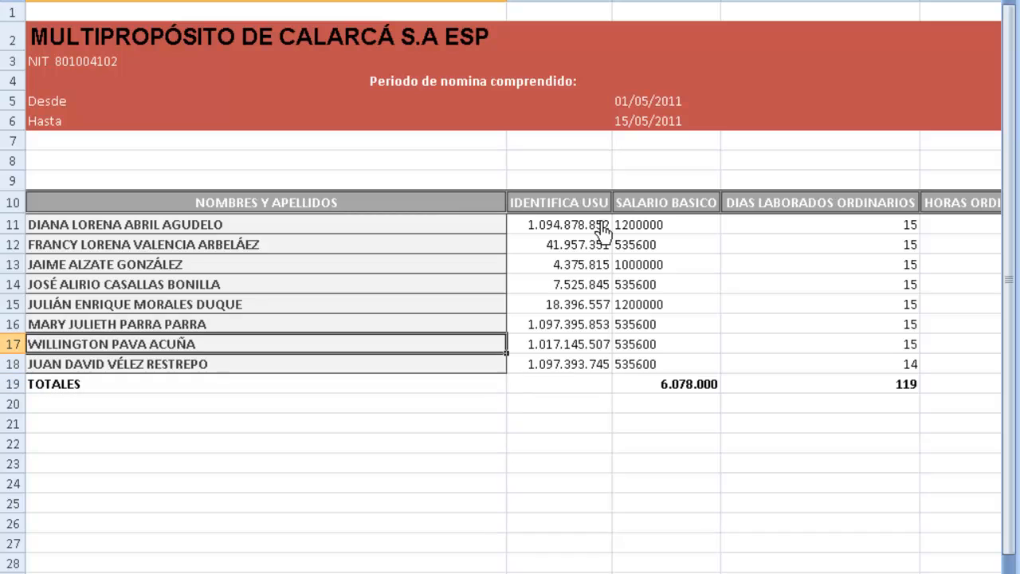
pyautogui.press('Down')
pyautogui.press('Up')
pyautogui.press('Up')
pyautogui.press('Up')
pyautogui.press('Up')
pyautogui.press('Up')
pyautogui.press('Up')
pyautogui.press('Up')
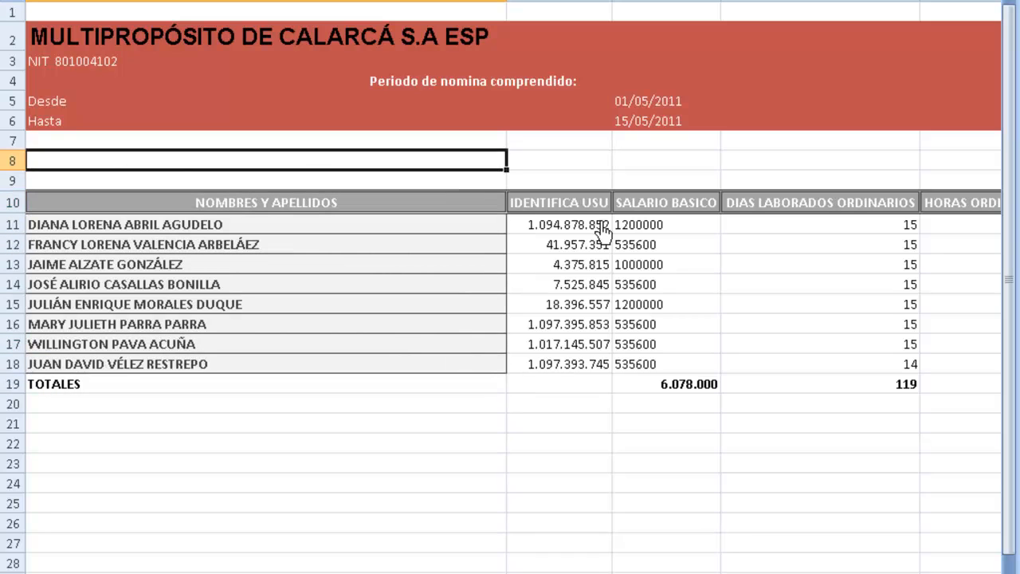
pyautogui.press('Right')
pyautogui.press('Right')
pyautogui.press('Down')
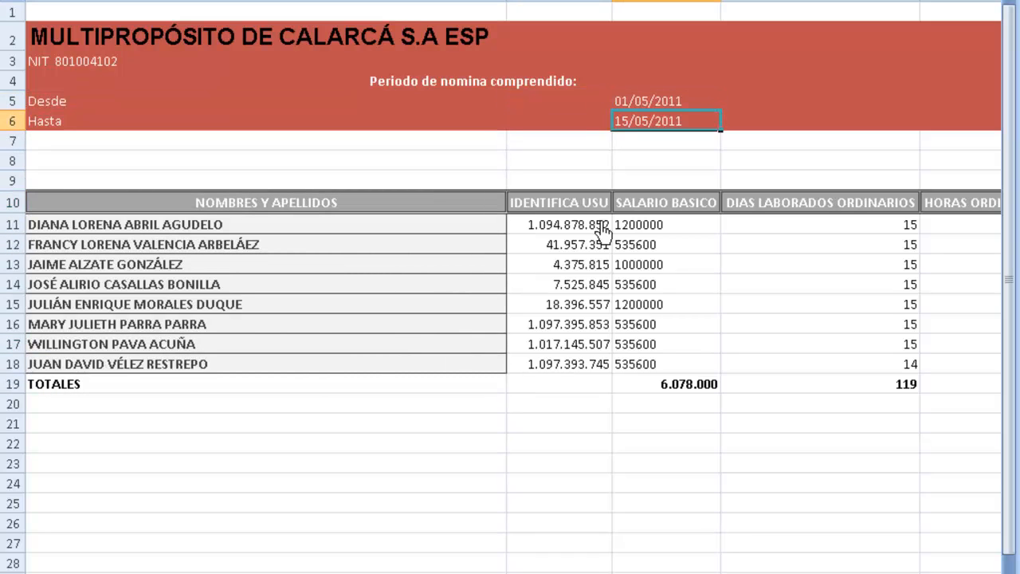
pyautogui.press('Up')
pyautogui.press('Left')
pyautogui.press('Left')
pyautogui.press('Up')
pyautogui.press('Up')
pyautogui.press('Up')
pyautogui.press('Up')
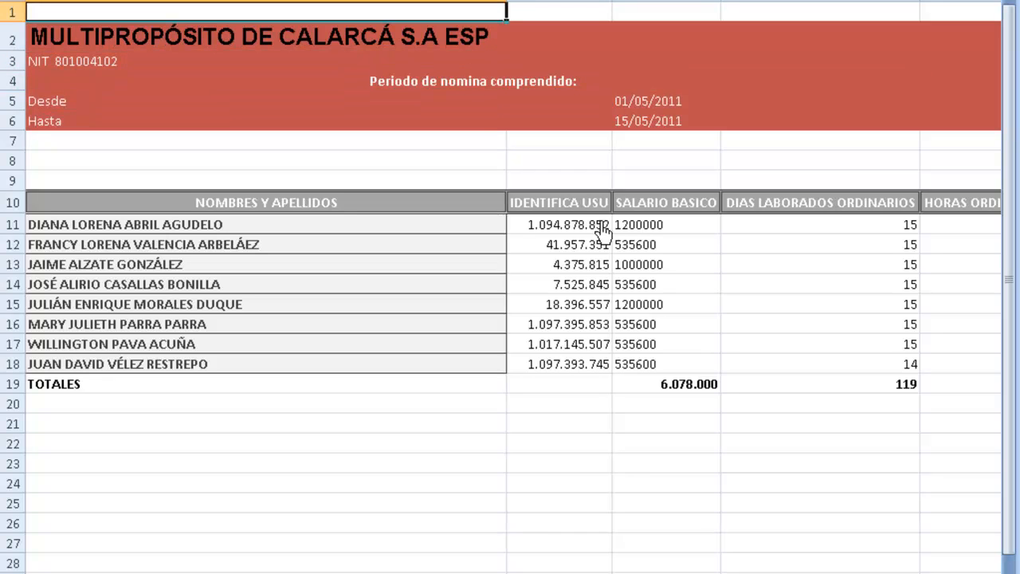
pyautogui.press('Down')
pyautogui.press('Down')
pyautogui.press('Down')
pyautogui.press('Up')
pyautogui.press('Up')
pyautogui.press('Down')
pyautogui.press('Down')
pyautogui.press('Down')
pyautogui.press('Down')
pyautogui.press('Down')
pyautogui.press('Down')
pyautogui.press('Down')
pyautogui.press('Down')
pyautogui.press('Down')
pyautogui.press('Down')
pyautogui.press('Down')
pyautogui.press('Down')
pyautogui.press('Down')
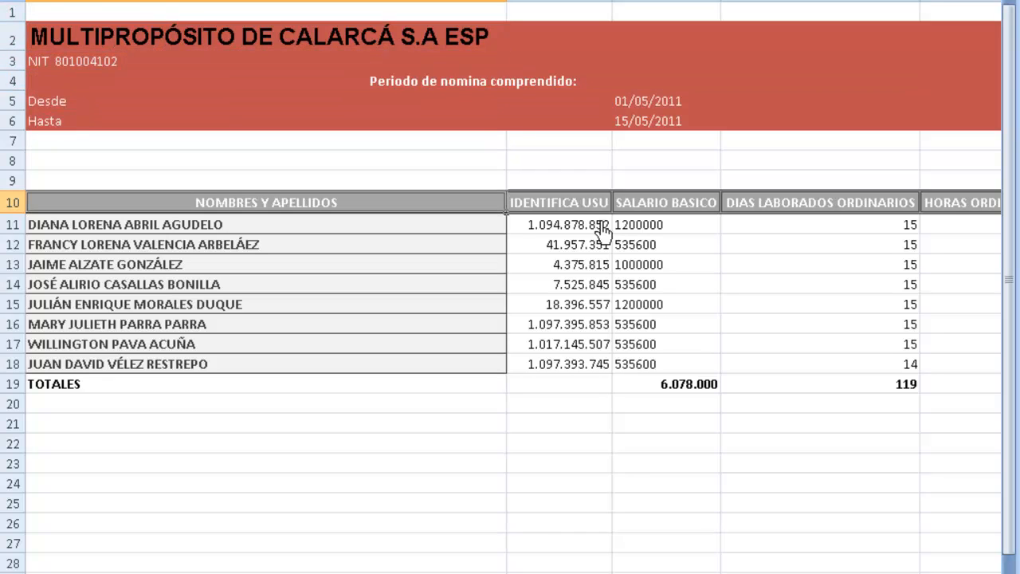
# Step: Follow row 18 across salary, days, VALOR2 overtime, social security and VACACIONES columns
pyautogui.press('Right')
pyautogui.press('Right')
pyautogui.press('Right')
pyautogui.press('Right')
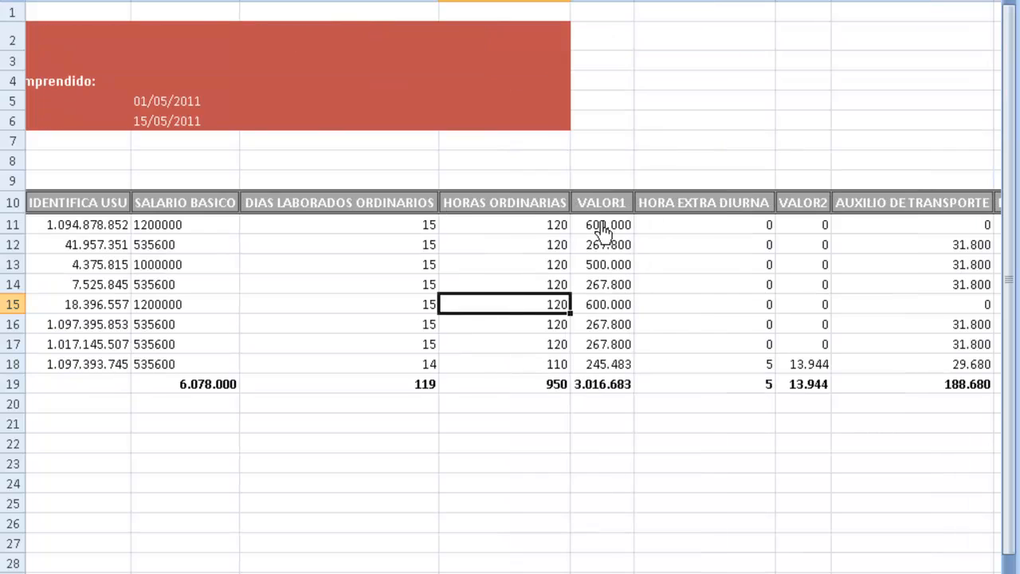
pyautogui.press('Left')
pyautogui.press('Down')
pyautogui.press('Down')
pyautogui.press('Down')
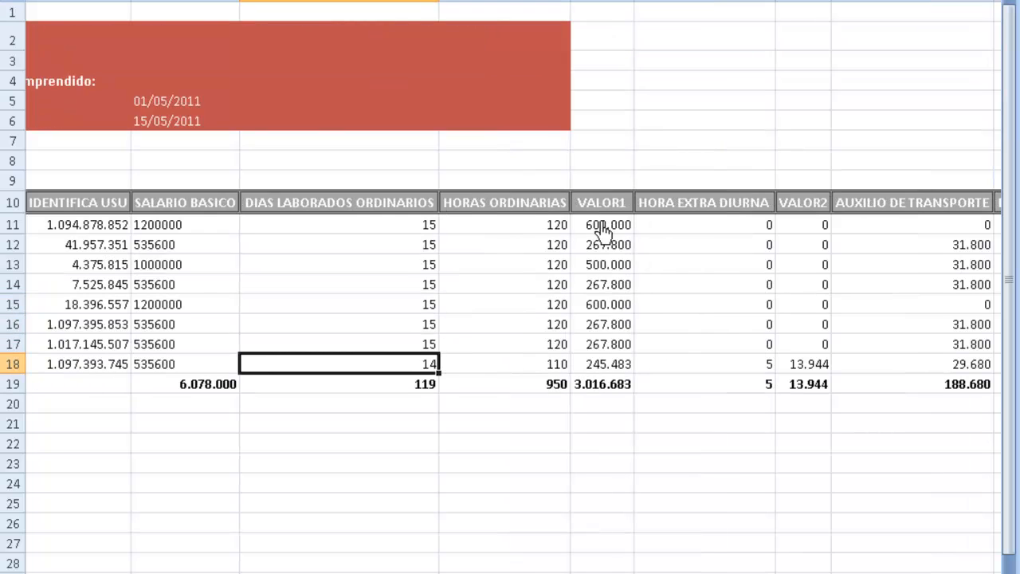
pyautogui.press('Left')
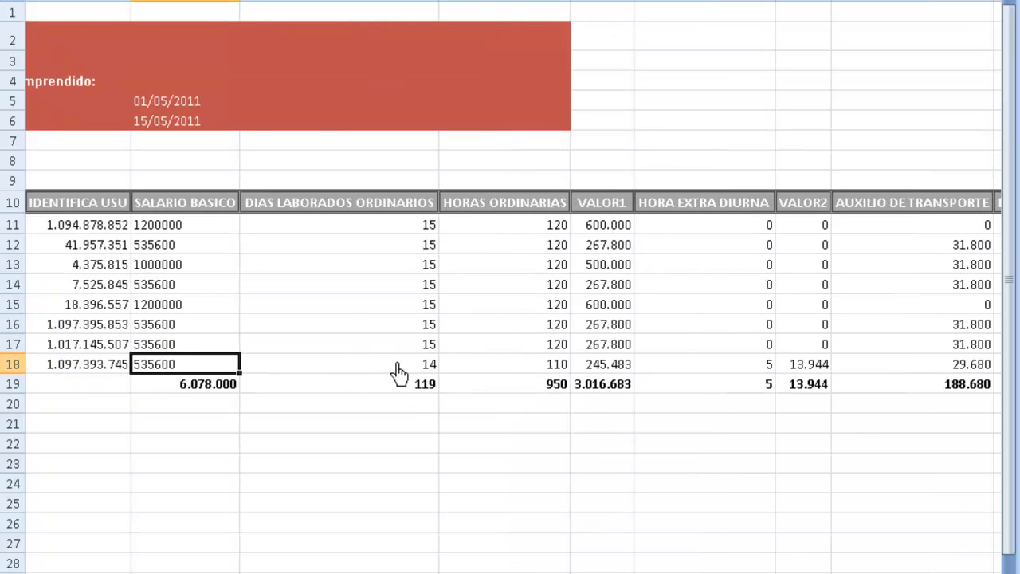
pyautogui.press('Left')
pyautogui.press('Left')
pyautogui.press('Right')
pyautogui.press('Right')
pyautogui.press('Right')
pyautogui.press('Right')
pyautogui.press('Right')
pyautogui.press('Right')
pyautogui.press('Right')
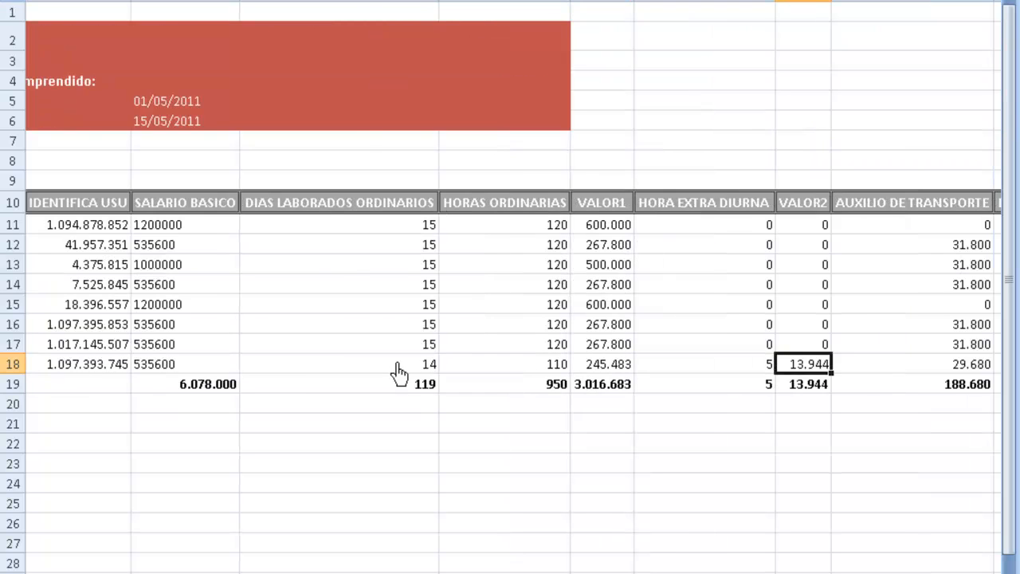
pyautogui.press('Right')
pyautogui.press('Right')
pyautogui.press('Right')
pyautogui.press('Right')
pyautogui.press('Right')
pyautogui.press('Right')
pyautogui.press('Right')
pyautogui.press('Right')
pyautogui.press('Right')
pyautogui.press('Right')
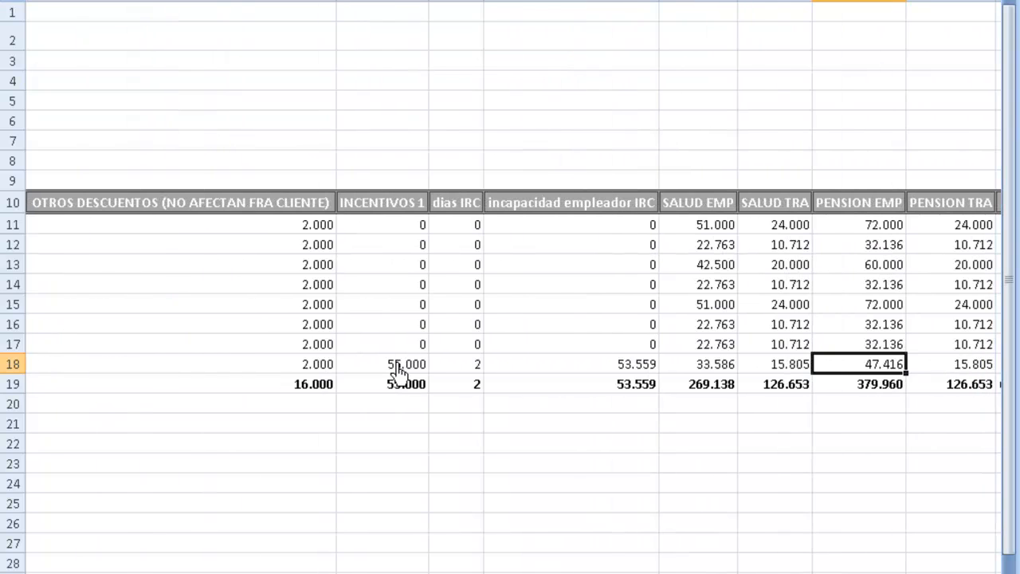
pyautogui.press('Right')
pyautogui.press('Right')
pyautogui.press('Right')
pyautogui.press('Right')
pyautogui.press('Right')
pyautogui.press('Right')
pyautogui.press('Right')
pyautogui.press('Right')
pyautogui.press('Right')
pyautogui.press('Right')
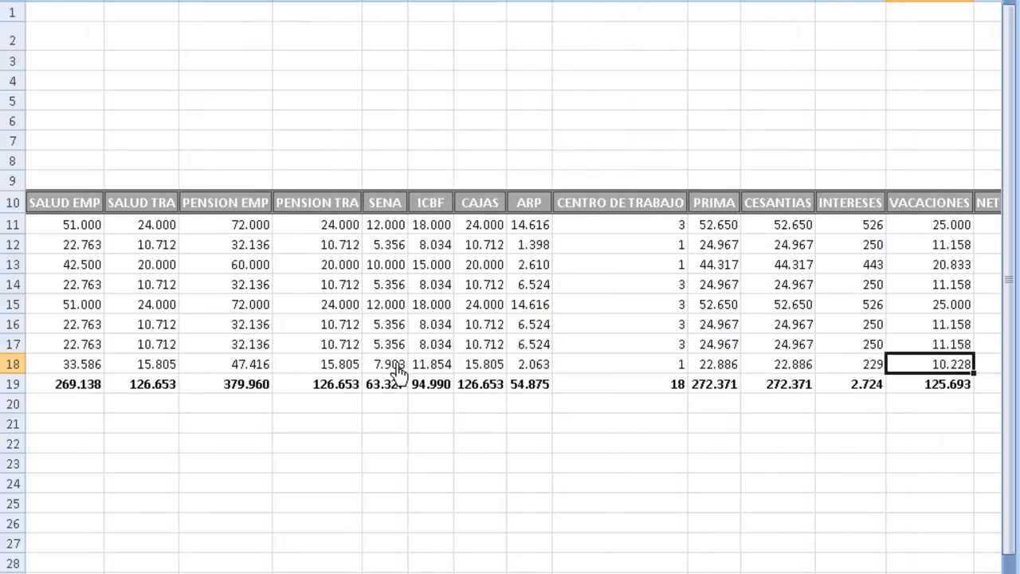
pyautogui.press('Right')
pyautogui.press('Right')
pyautogui.press('Right')
# Step: Compare NETO A PAGAR across employees, then close Libro1 without saving
pyautogui.press('Left')
pyautogui.press('Left')
pyautogui.press('Up')
pyautogui.press('Up')
pyautogui.press('Up')
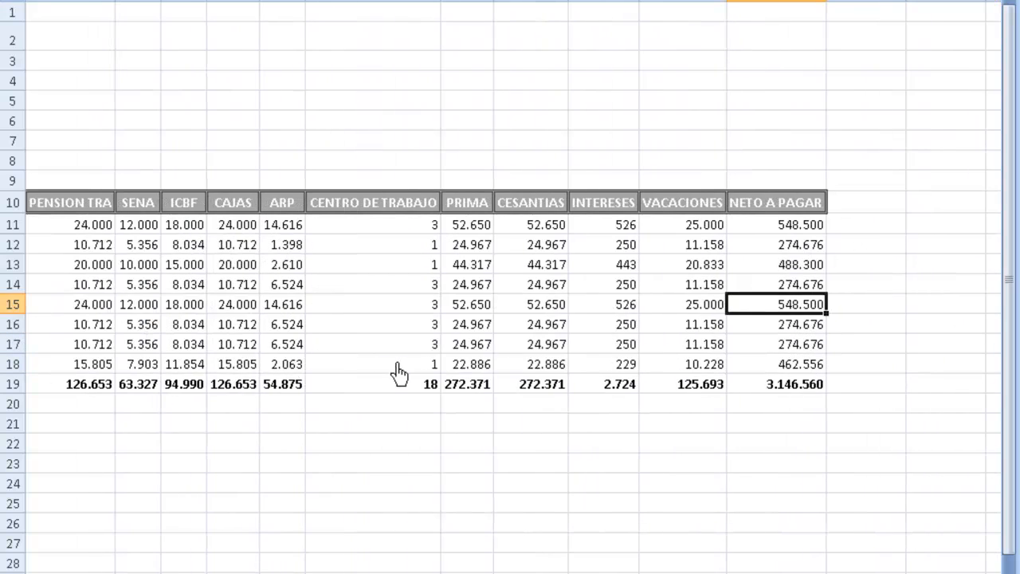
pyautogui.press('Up')
pyautogui.press('Up')
pyautogui.press('Up')
pyautogui.press('Up')
pyautogui.press('Down')
pyautogui.press('Down')
pyautogui.press('Down')
pyautogui.press('Down')
pyautogui.press('Left')
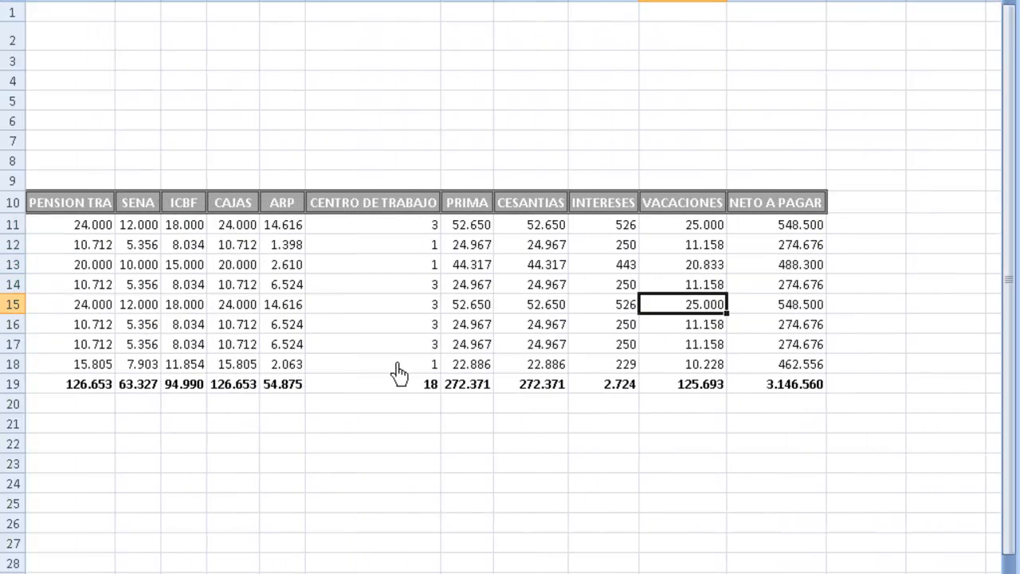
pyautogui.press('Left')
pyautogui.press('Left')
pyautogui.press('Left')
pyautogui.press('Left')
pyautogui.press('Left')
pyautogui.press('Left')
pyautogui.press('Left')
pyautogui.press('Left')
pyautogui.press('Left')
pyautogui.press('Left')
pyautogui.press('Left')
pyautogui.press('Left')
pyautogui.press('Left')
pyautogui.press('Left')
pyautogui.press('Left')
pyautogui.press('Left')
pyautogui.press('Left')
pyautogui.press('Left')
pyautogui.press('Left')
pyautogui.press('Left')
pyautogui.press('Up')
pyautogui.press('Up')
pyautogui.press('Up')
pyautogui.press('Up')
pyautogui.press('Up')
pyautogui.press('Up')
pyautogui.press('Up')
pyautogui.press('Up')
pyautogui.press('Up')
pyautogui.press('Up')
pyautogui.press('Up')
pyautogui.press('Up')
pyautogui.press('Up')
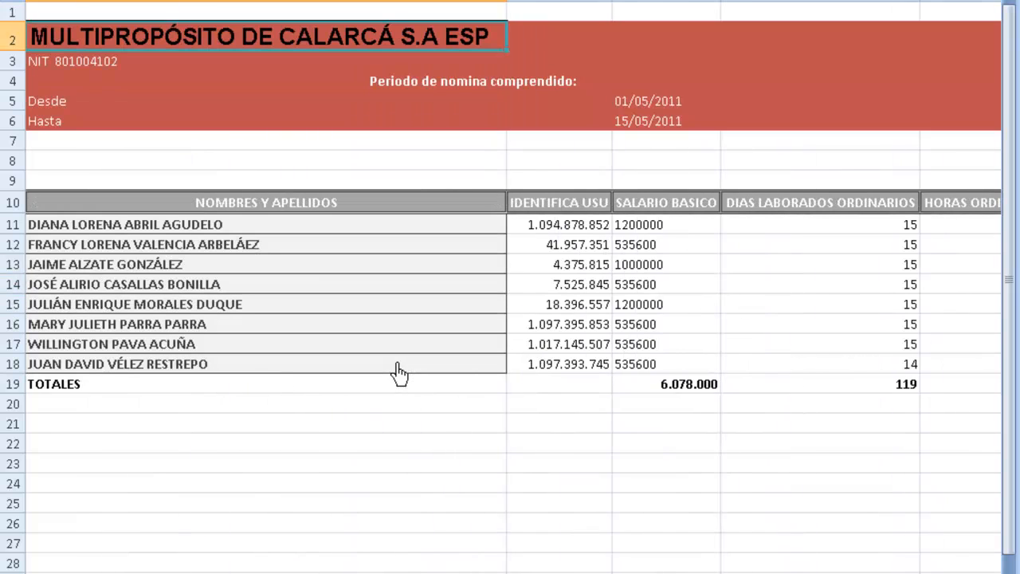
pyautogui.press('Up')
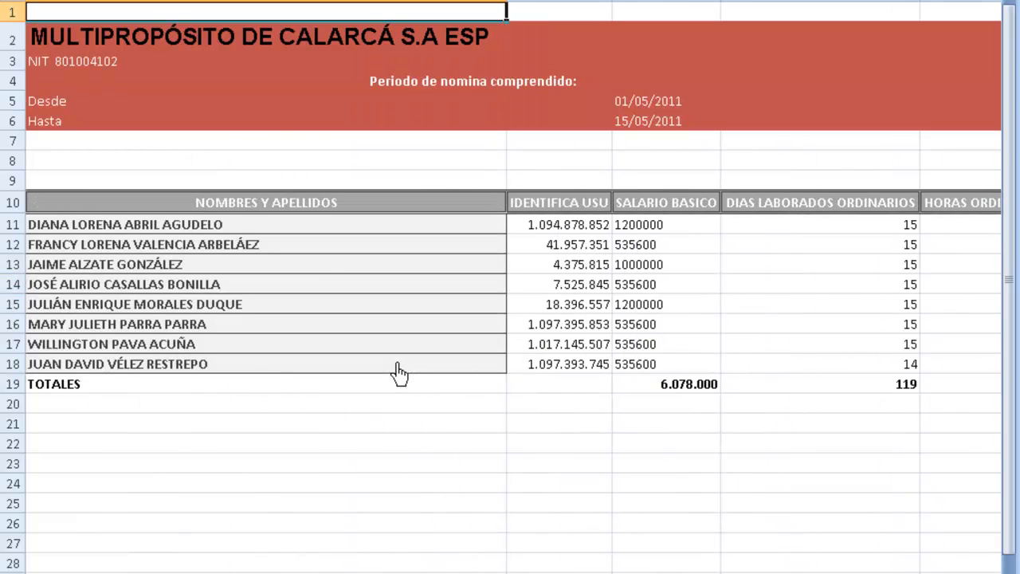
pyautogui.hotkey('ctrl', 'w')
pyautogui.press('Tab')
# Step: Finish closing Libro1 unsaved and review the first employee's payslip header in Libro2
pyautogui.press('Return')
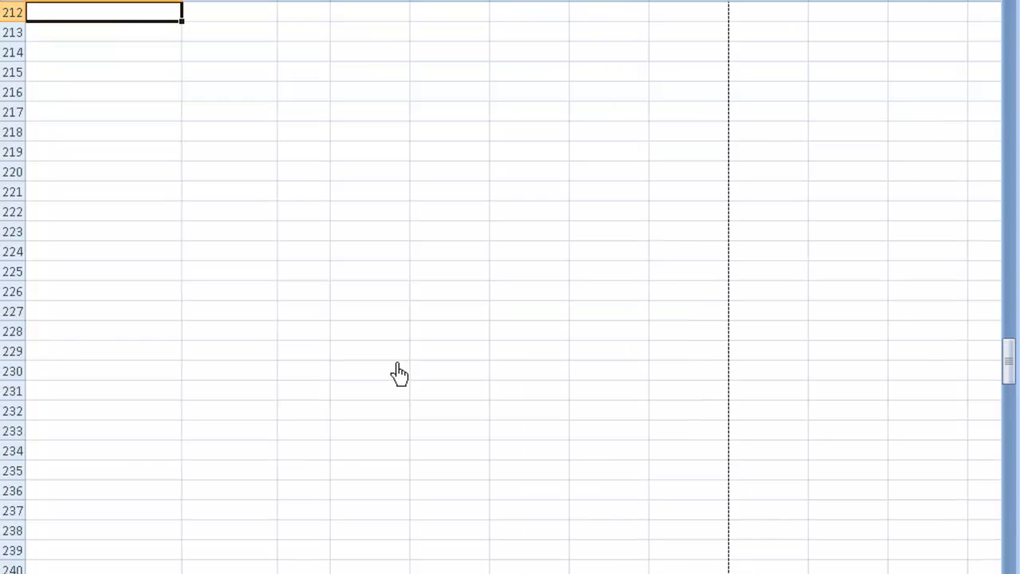
pyautogui.press('pageup')
pyautogui.press('pageup')
pyautogui.press('pageup')
pyautogui.press('pageup')
pyautogui.press('pageup')
pyautogui.press('pageup')
pyautogui.press('pageup')
pyautogui.press('pageup')
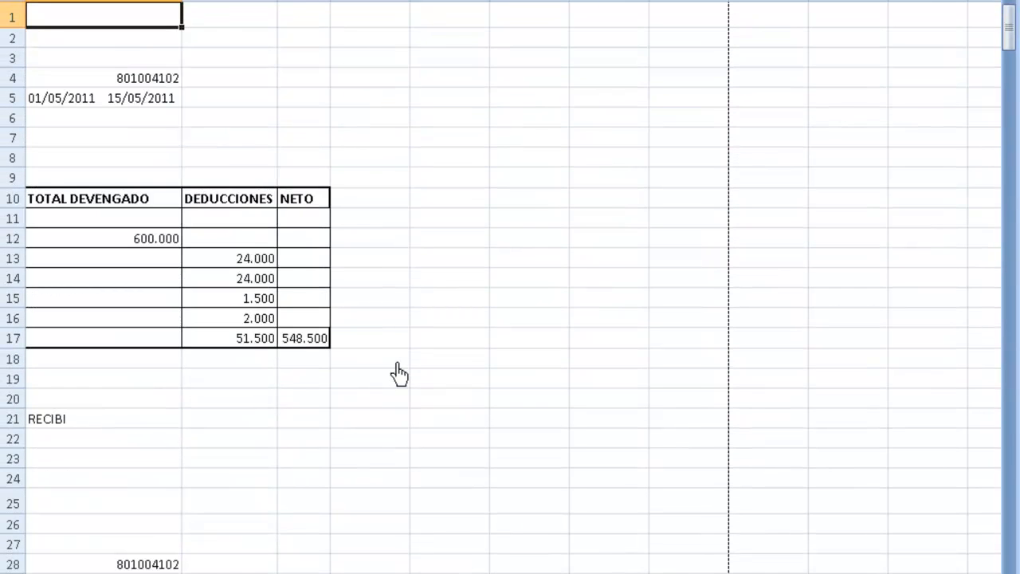
pyautogui.press('Left')
pyautogui.press('Left')
pyautogui.press('Left')
pyautogui.press('Left')
pyautogui.press('Down')
pyautogui.press('Down')
pyautogui.press('Down')
pyautogui.press('Down')
pyautogui.press('Down')
pyautogui.press('Down')
pyautogui.press('Down')
pyautogui.press('Down')
pyautogui.press('Down')
pyautogui.press('Down')
pyautogui.press('Down')
pyautogui.press('Down')
pyautogui.press('Down')
pyautogui.press('Down')
pyautogui.press('Down')
pyautogui.press('Down')
pyautogui.press('Down')
pyautogui.press('Down')
pyautogui.press('Down')
pyautogui.press('Down')
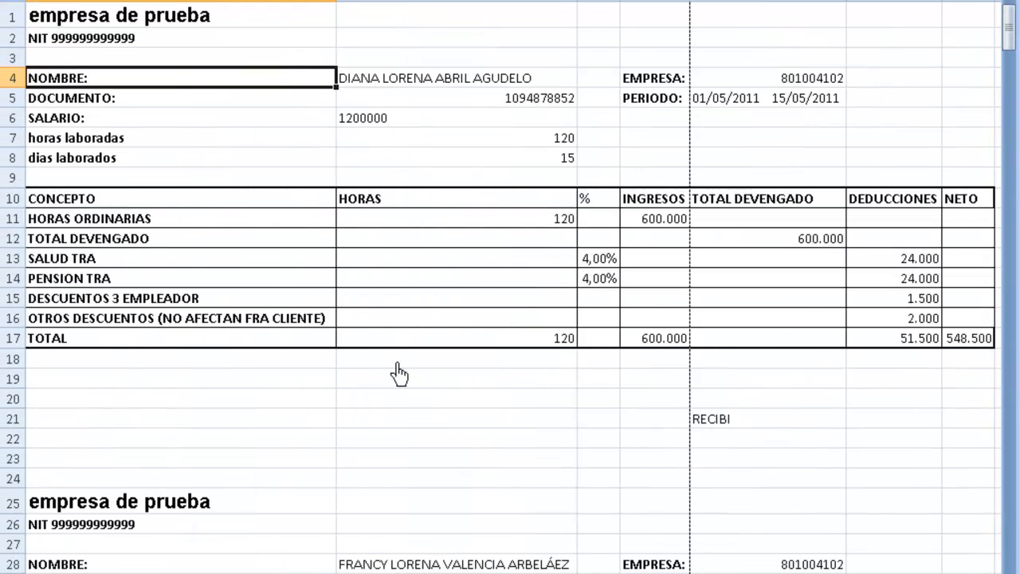
pyautogui.press('Down')
pyautogui.press('Down')
pyautogui.press('Down')
pyautogui.press('Down')
pyautogui.press('Down')
pyautogui.press('Down')
pyautogui.press('Down')
pyautogui.press('Down')
pyautogui.press('Down')
pyautogui.press('Down')
pyautogui.press('Down')
pyautogui.press('Down')
pyautogui.press('Down')
pyautogui.press('Down')
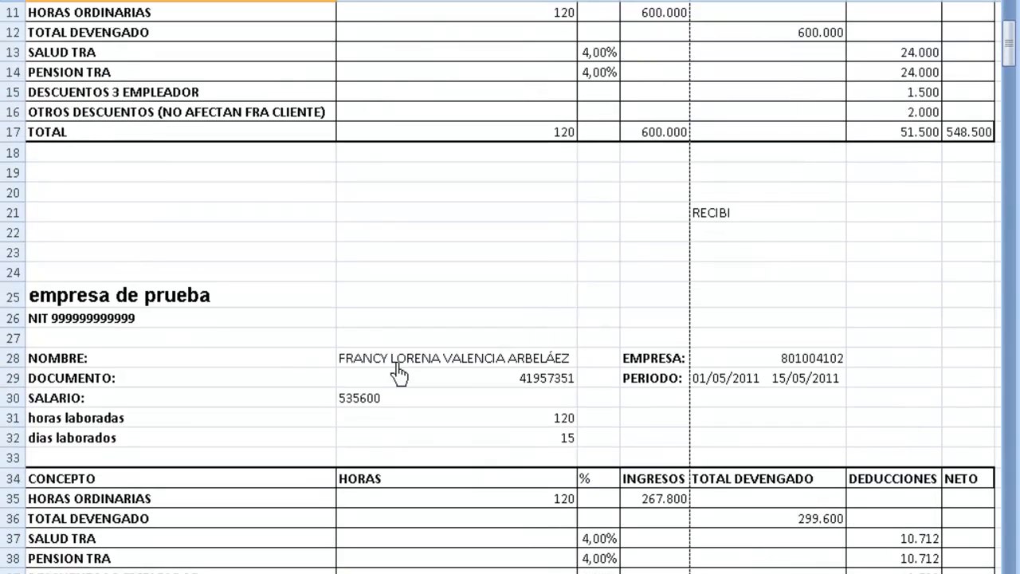
pyautogui.press('Up')
pyautogui.press('Up')
pyautogui.press('Up')
pyautogui.press('Up')
pyautogui.press('Up')
pyautogui.press('Up')
pyautogui.press('Up')
pyautogui.press('Up')
pyautogui.press('Up')
pyautogui.press('Up')
pyautogui.press('Up')
pyautogui.press('Up')
pyautogui.press('Up')
pyautogui.press('Up')
pyautogui.press('Up')
pyautogui.press('Up')
pyautogui.press('Up')
pyautogui.press('Up')
pyautogui.press('Up')
pyautogui.press('Up')
pyautogui.press('Up')
pyautogui.press('Up')
pyautogui.press('Up')
pyautogui.press('Up')
pyautogui.press('Up')
pyautogui.press('Down')
pyautogui.press('Down')
pyautogui.press('Down')
pyautogui.press('Down')
pyautogui.press('Down')
pyautogui.press('Down')
pyautogui.press('Down')
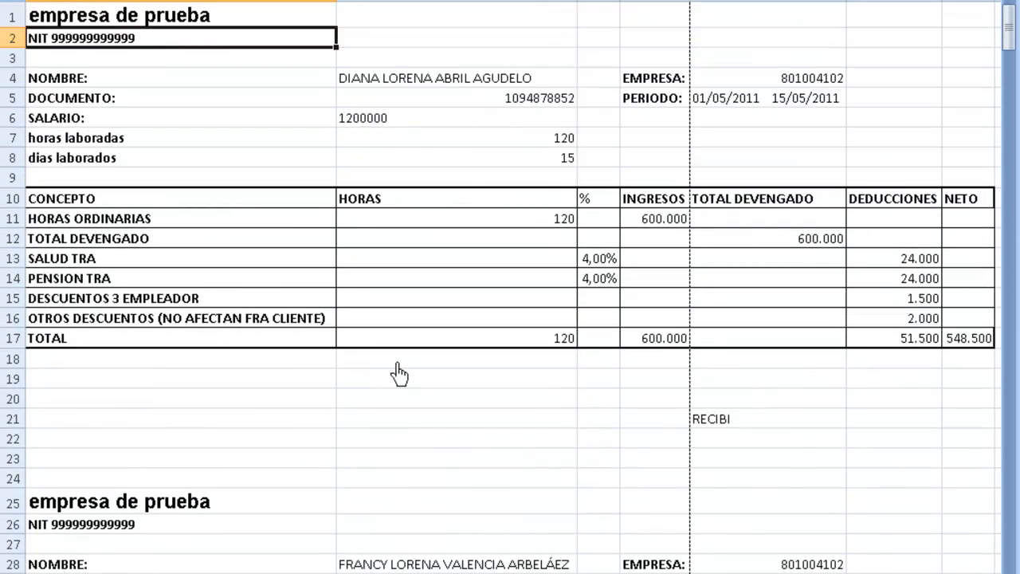
# Step: Check the first payslip's hours, deductions, income total and net pay of 548.500
pyautogui.press('Right')
pyautogui.press('Down')
pyautogui.press('Down')
pyautogui.press('Down')
pyautogui.press('Down')
pyautogui.press('Down')
pyautogui.press('Down')
pyautogui.press('Down')
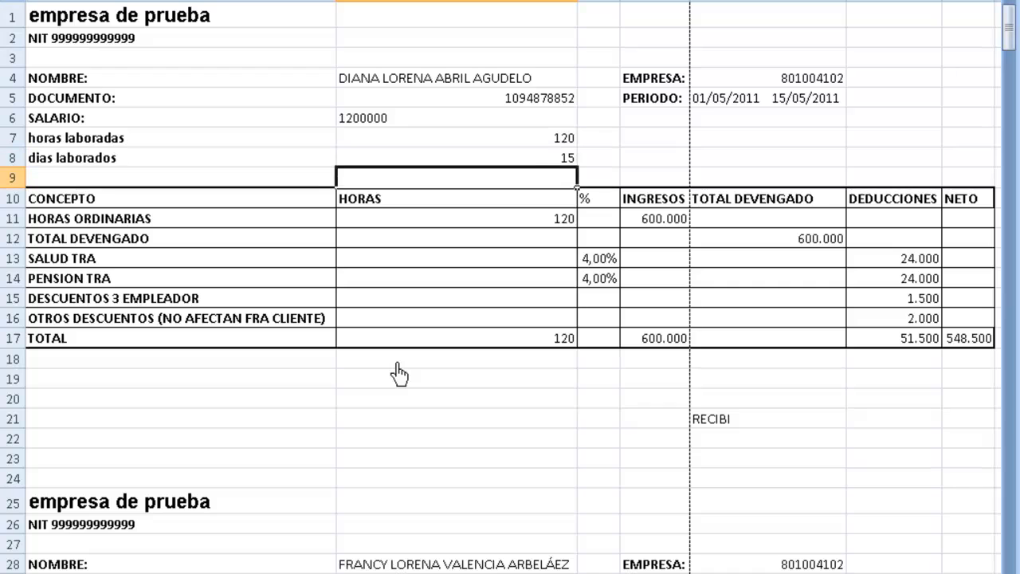
pyautogui.press('Down')
pyautogui.press('Down')
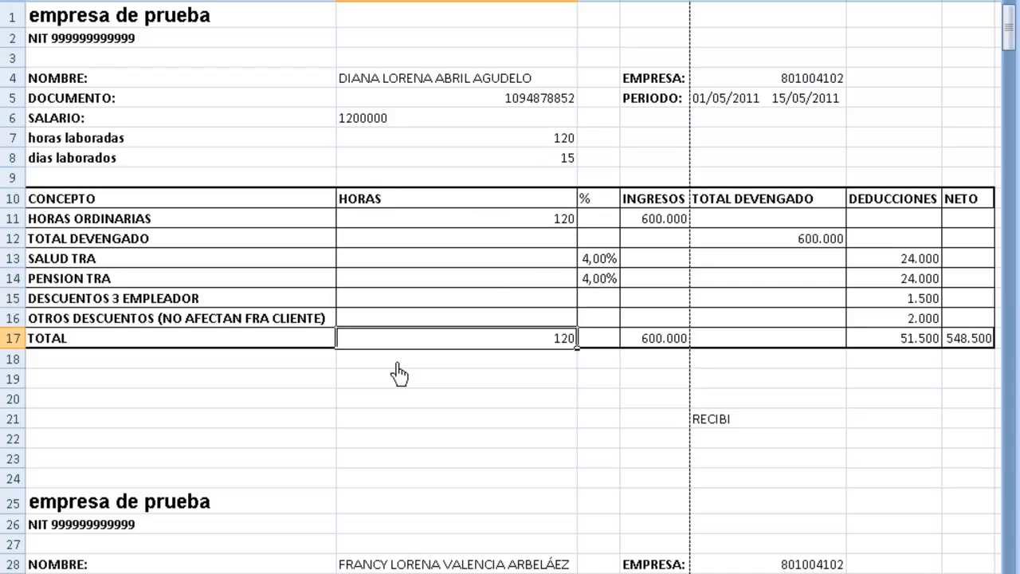
pyautogui.press('Up')
pyautogui.press('Right')
pyautogui.press('Right')
pyautogui.press('Right')
pyautogui.press('Down')
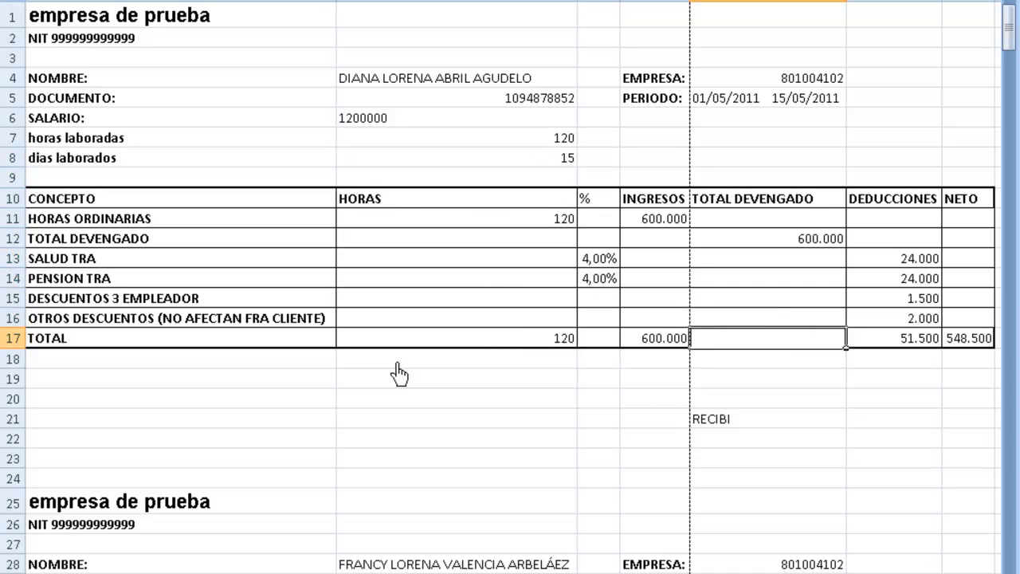
pyautogui.press('Right')
pyautogui.press('Right')
pyautogui.press('Down')
pyautogui.press('Up')
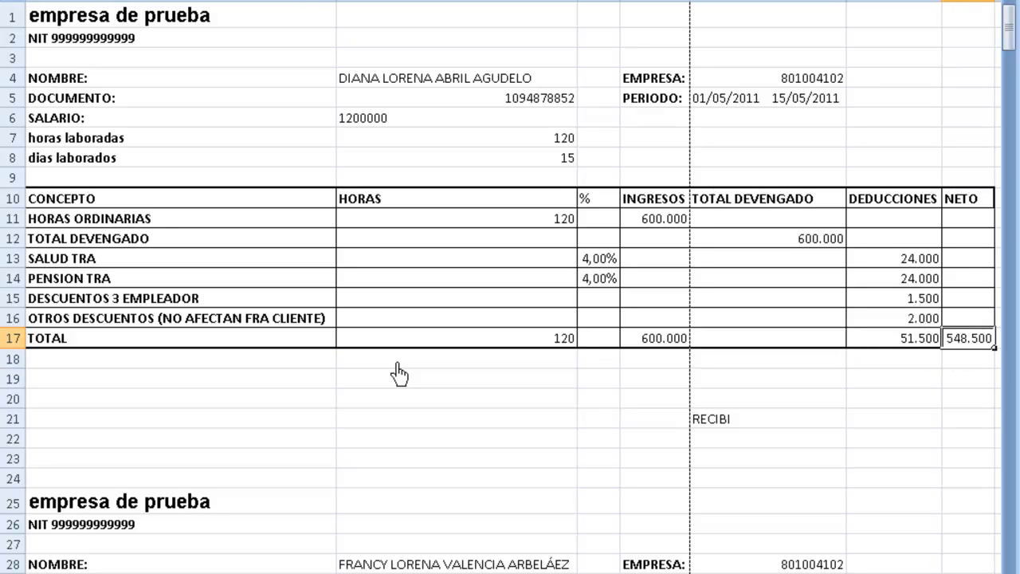
# Step: Look over the following employees' payslips, then close Libro2 without saving
pyautogui.press('Down')
pyautogui.press('Down')
pyautogui.press('Down')
pyautogui.press('Down')
pyautogui.press('Down')
pyautogui.press('Down')
pyautogui.press('Down')
pyautogui.press('Down')
pyautogui.press('Down')
pyautogui.press('Down')
pyautogui.press('Down')
pyautogui.press('Down')
pyautogui.press('Down')
pyautogui.press('Down')
pyautogui.press('Down')
pyautogui.press('Down')
pyautogui.press('Down')
pyautogui.press('Down')
pyautogui.press('Down')
pyautogui.press('Down')
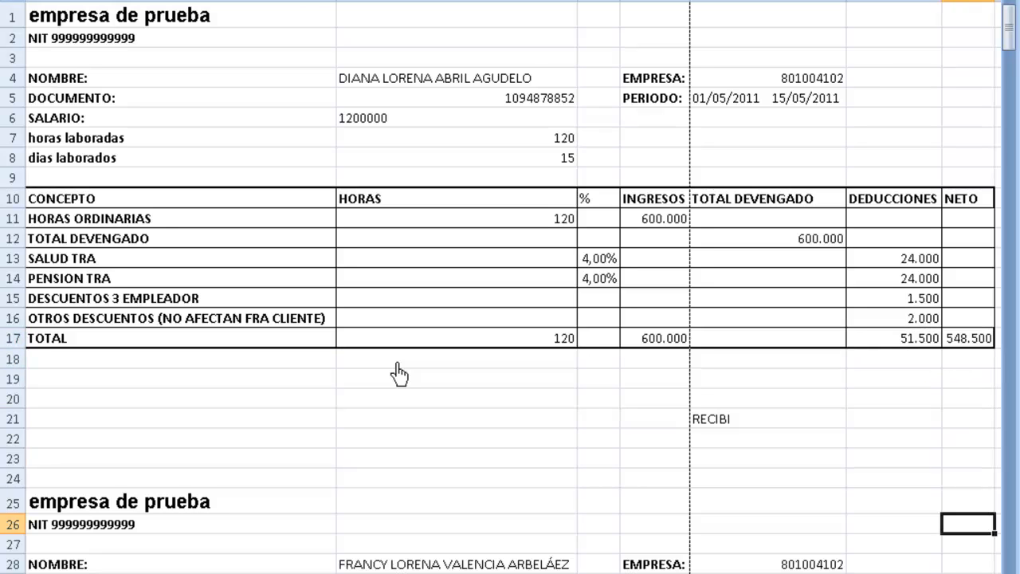
pyautogui.press('Down')
pyautogui.press('Down')
pyautogui.press('Down')
pyautogui.press('Down')
pyautogui.press('Down')
pyautogui.press('Down')
pyautogui.press('Down')
pyautogui.press('Down')
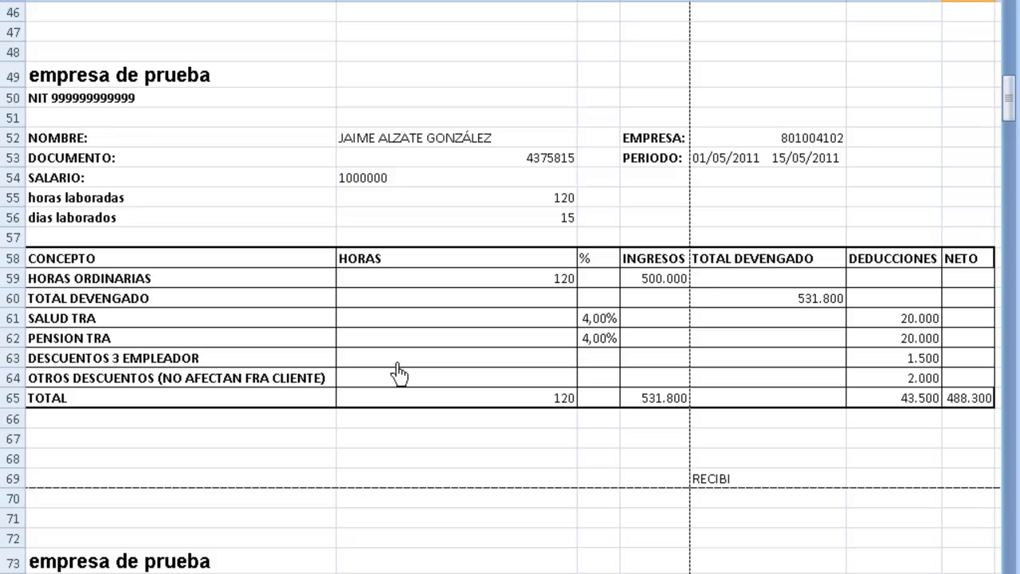
pyautogui.hotkey('alt', 'F4')
pyautogui.press('Tab')
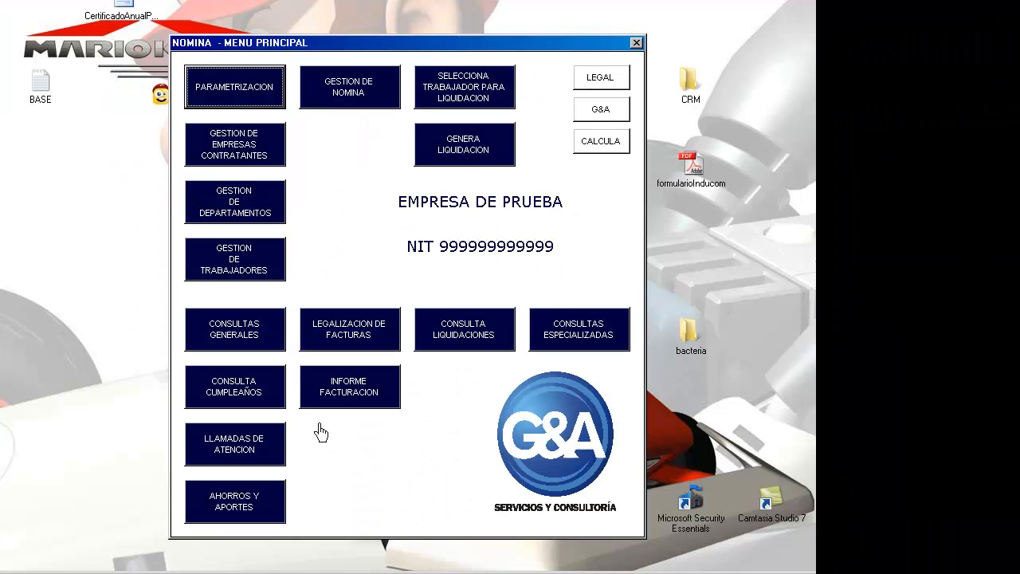
# Step: Open invoice f 1 for 01/05/11–15/05/11, calculate its totals, check the administration fee, add observations
pyautogui.click(363, 331)
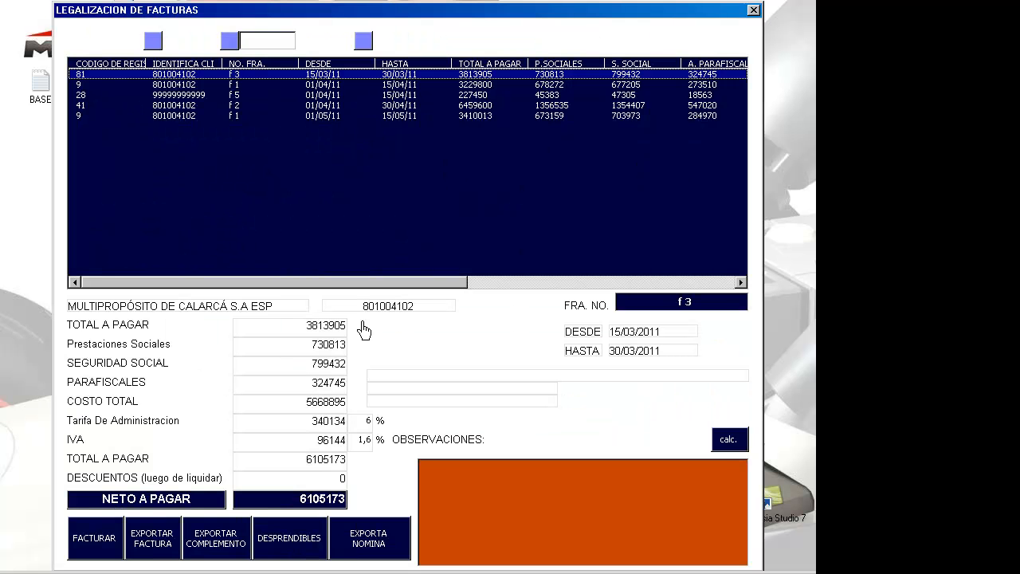
pyautogui.click(182, 118)
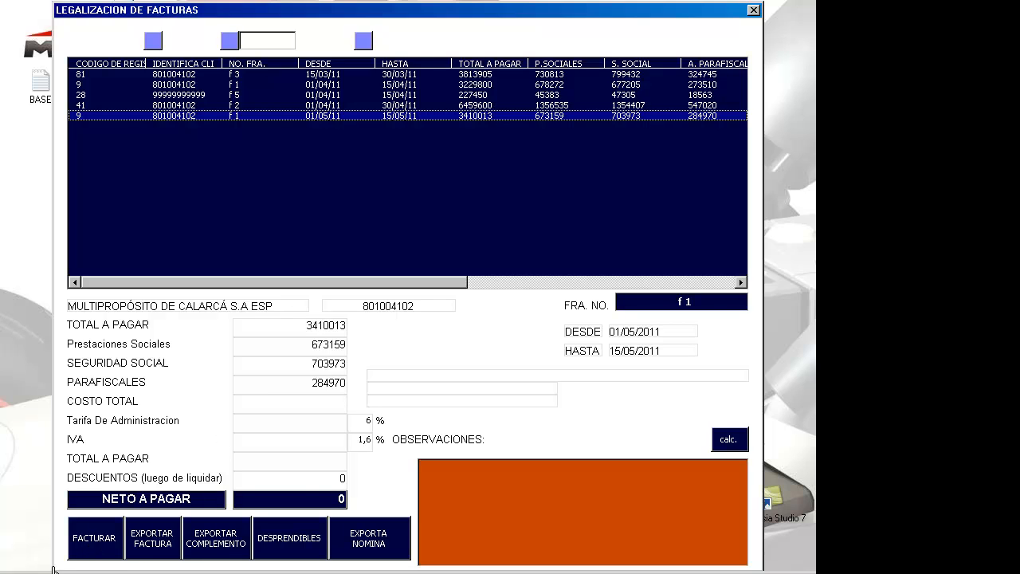
pyautogui.click(94, 543)
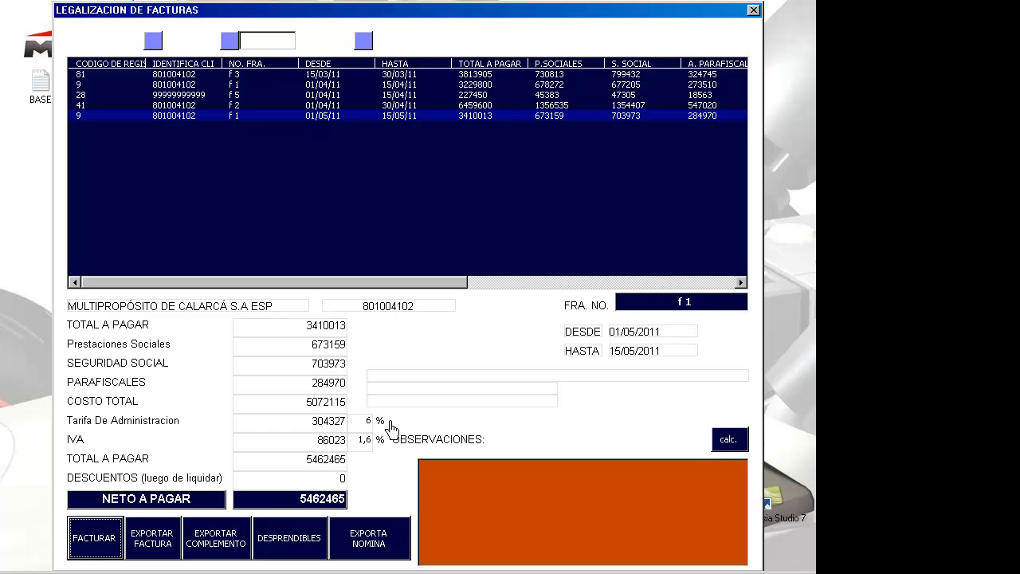
pyautogui.click(364, 423)
pyautogui.click(464, 476)
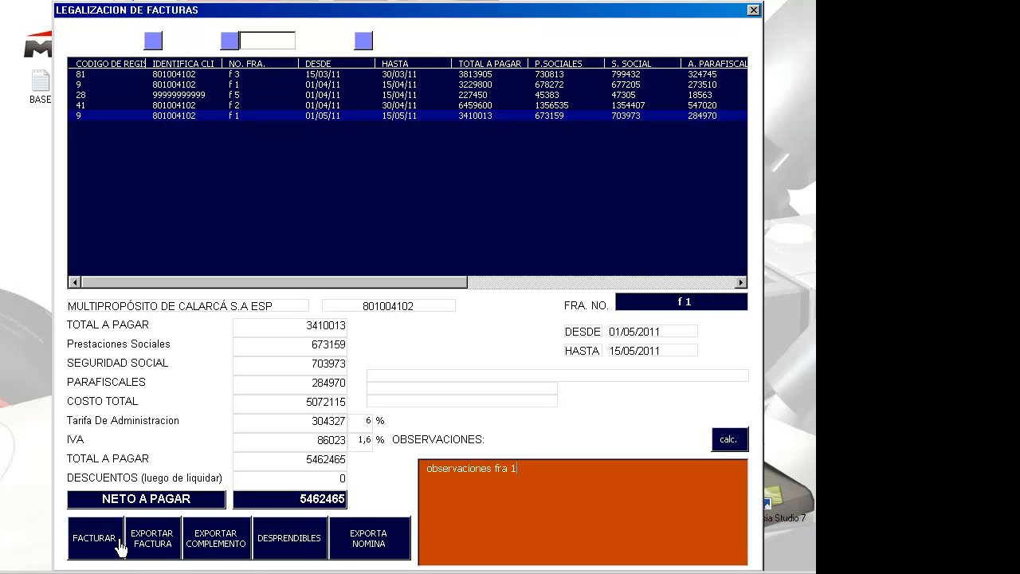
# Step: Finalise invoice f 1, export it to Excel, and close the detail form and payroll menu
pyautogui.click(90, 542)
pyautogui.click(150, 535)
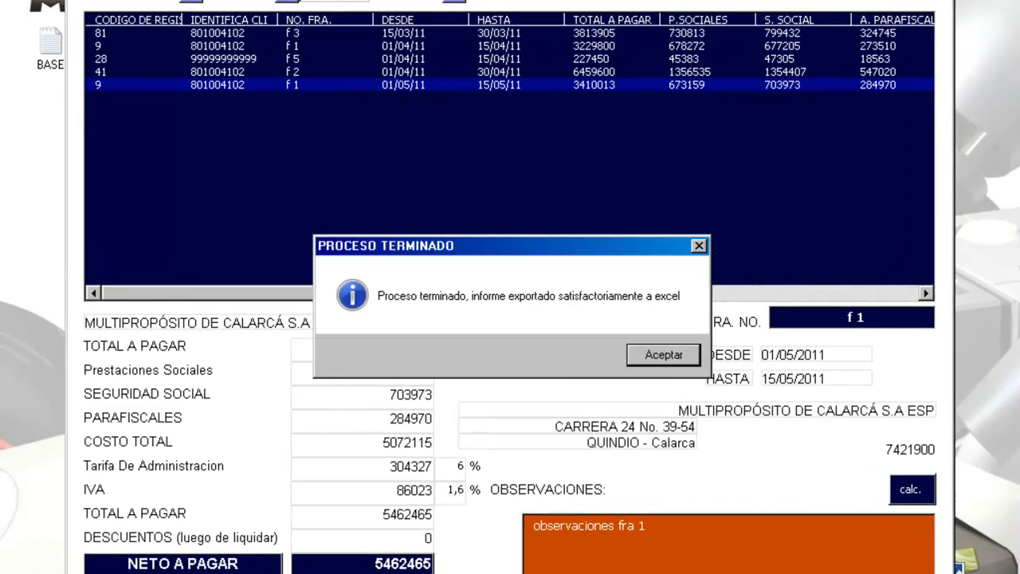
pyautogui.click(602, 341)
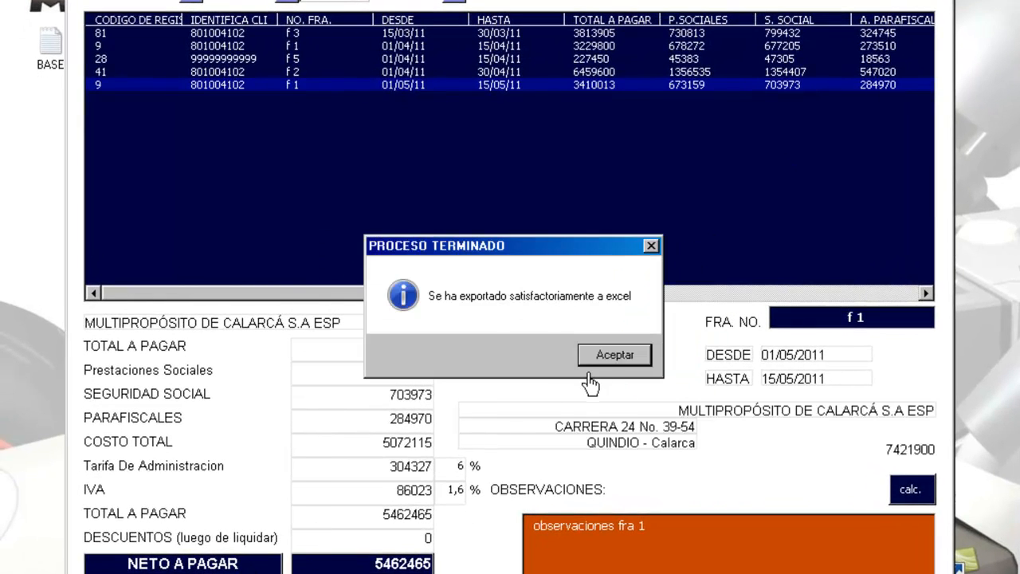
pyautogui.click(608, 350)
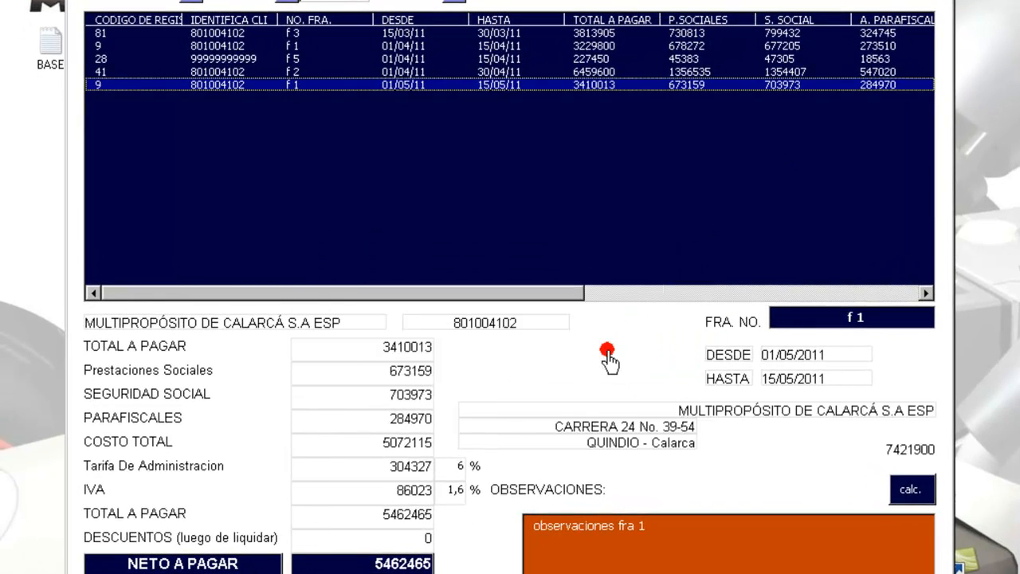
pyautogui.hotkey('alt', 'F4')
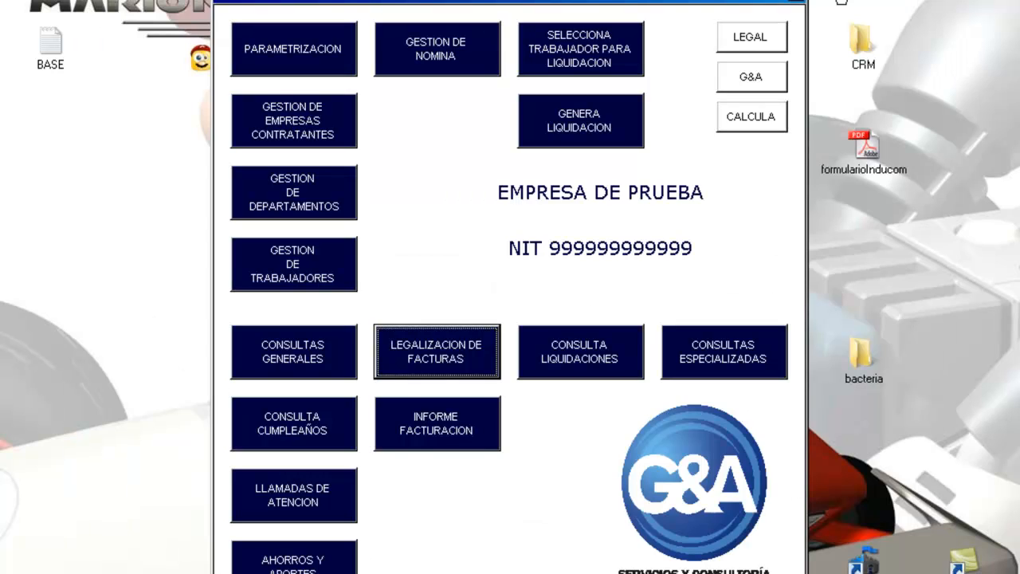
pyautogui.click(795, 6)
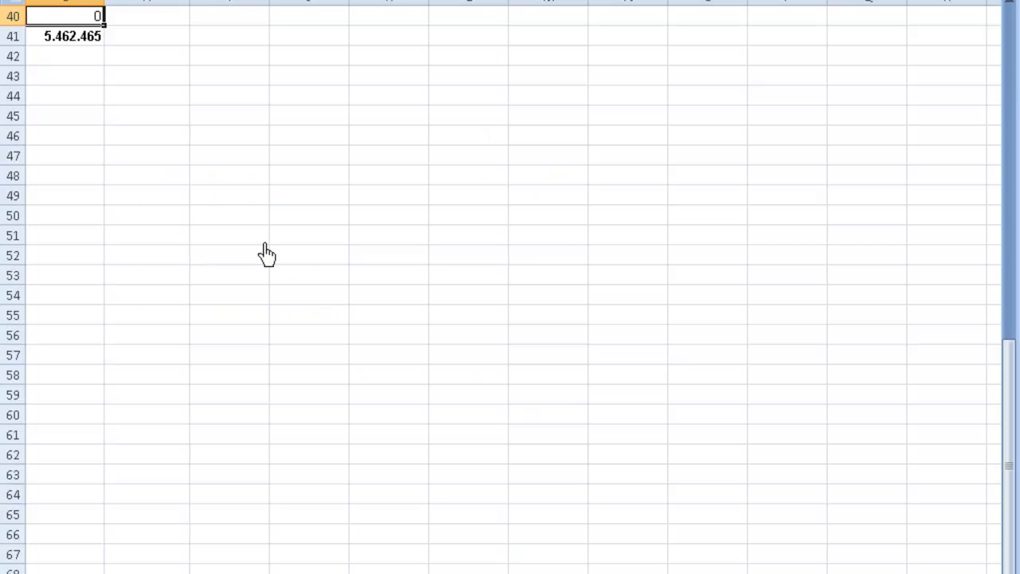
# Step: Review the exported invoice header: company details, row 12, phone number and Periodo
pyautogui.press('Up')
pyautogui.press('Up')
pyautogui.press('Up')
pyautogui.press('Up')
pyautogui.press('Up')
pyautogui.press('Up')
pyautogui.press('Up')
pyautogui.press('Up')
pyautogui.press('Up')
pyautogui.press('Up')
pyautogui.press('Up')
pyautogui.press('Up')
pyautogui.press('Up')
pyautogui.press('Up')
pyautogui.press('Up')
pyautogui.press('Up')
pyautogui.press('Up')
pyautogui.press('Up')
pyautogui.press('Up')
pyautogui.press('Up')
pyautogui.press('Up')
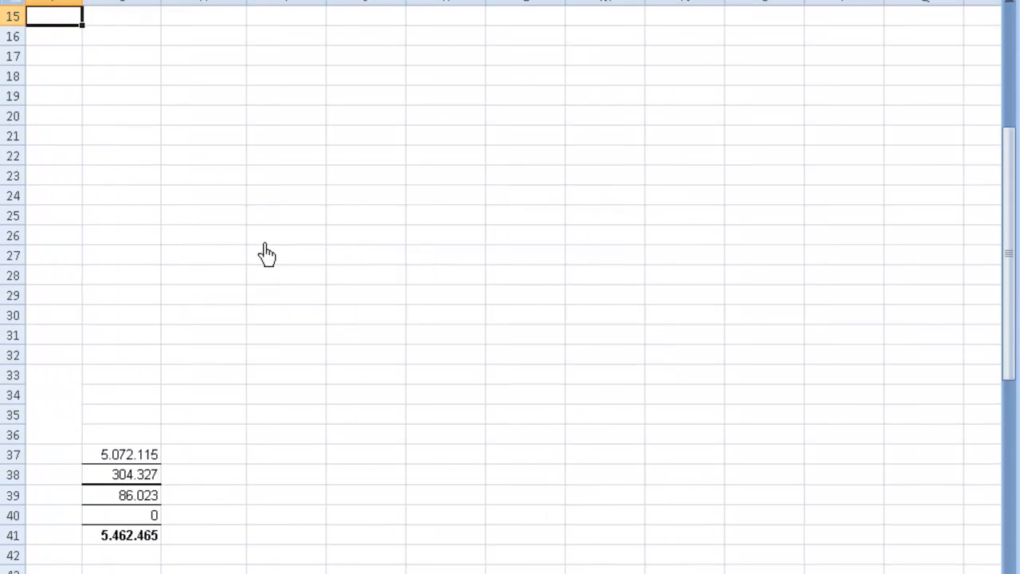
pyautogui.press('Up')
pyautogui.press('Up')
pyautogui.press('Up')
pyautogui.press('Up')
pyautogui.press('Up')
pyautogui.press('Up')
pyautogui.press('Up')
pyautogui.press('Up')
pyautogui.press('Up')
pyautogui.press('Up')
pyautogui.press('Up')
pyautogui.press('Up')
pyautogui.press('Up')
pyautogui.press('Down')
pyautogui.press('Down')
pyautogui.press('Down')
pyautogui.press('Down')
pyautogui.press('Down')
pyautogui.press('Down')
pyautogui.press('Down')
pyautogui.press('Down')
pyautogui.press('Down')
pyautogui.press('Down')
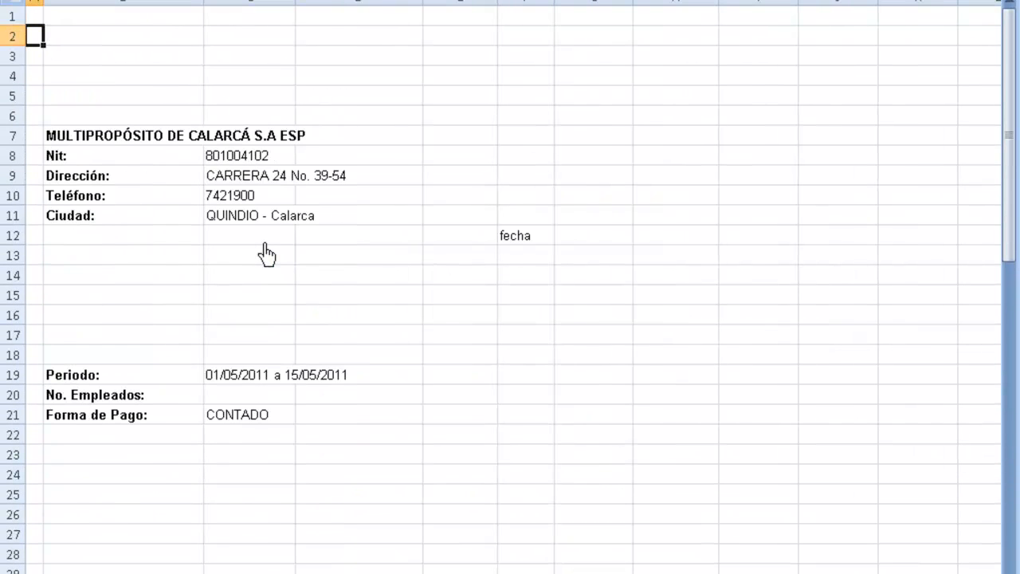
pyautogui.press('Down')
pyautogui.press('Right')
pyautogui.press('Right')
pyautogui.press('Right')
pyautogui.press('Right')
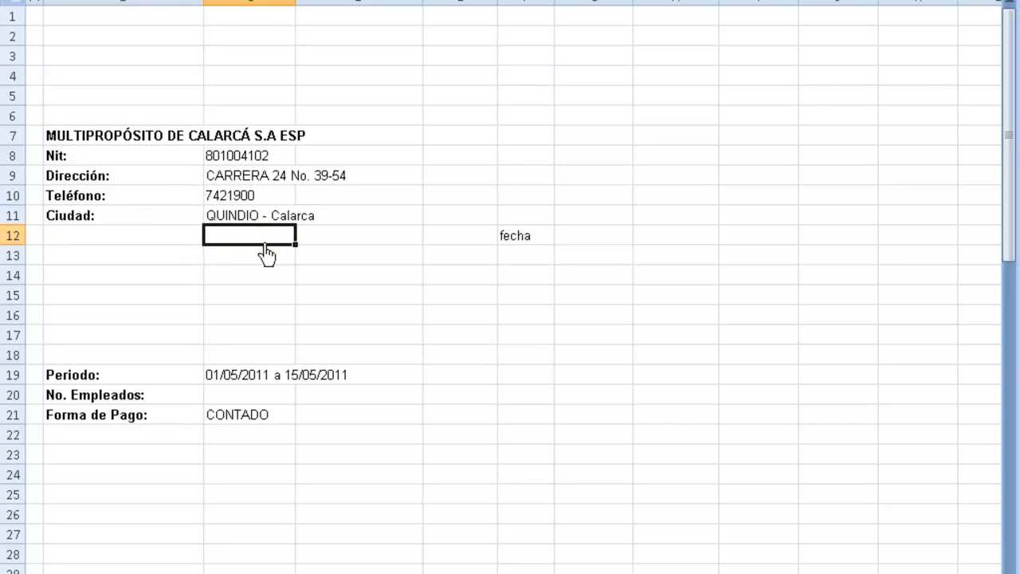
pyautogui.press('Home')
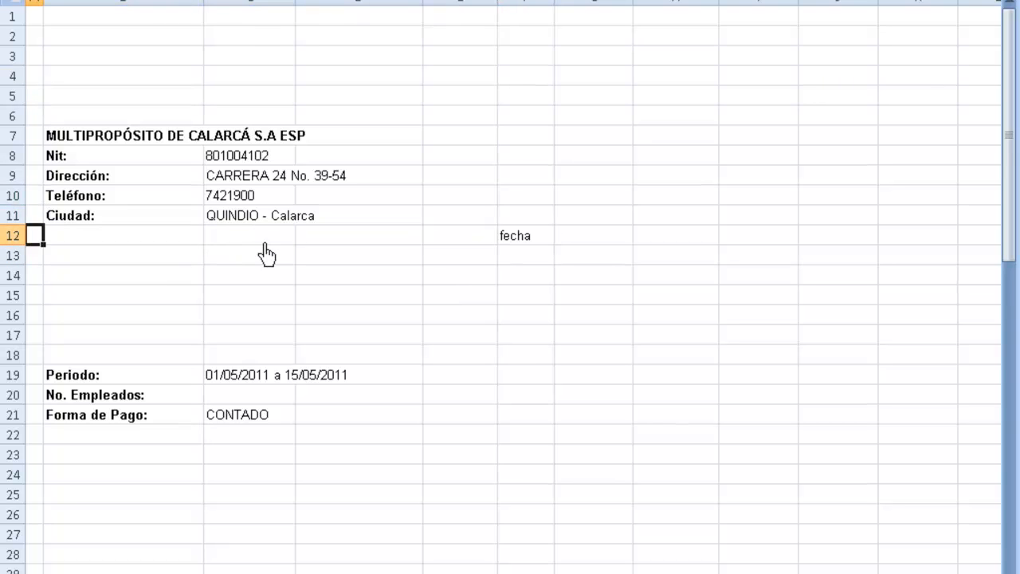
pyautogui.press('Right')
pyautogui.press('Right')
pyautogui.press('Up')
pyautogui.press('Up')
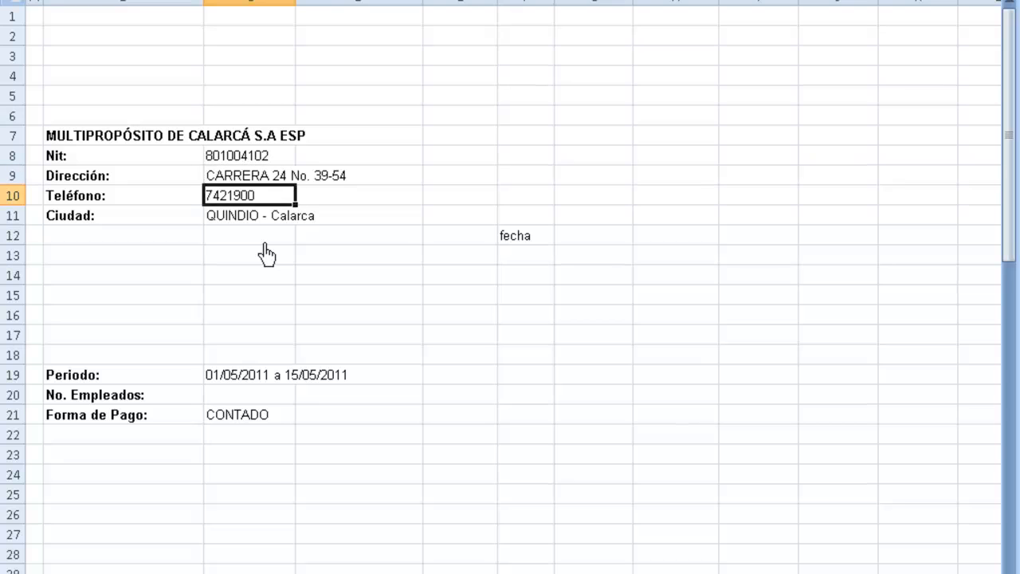
pyautogui.press('Down')
pyautogui.press('Down')
pyautogui.press('Down')
pyautogui.press('Down')
pyautogui.press('Down')
pyautogui.press('Down')
pyautogui.press('Down')
pyautogui.press('Down')
pyautogui.press('Down')
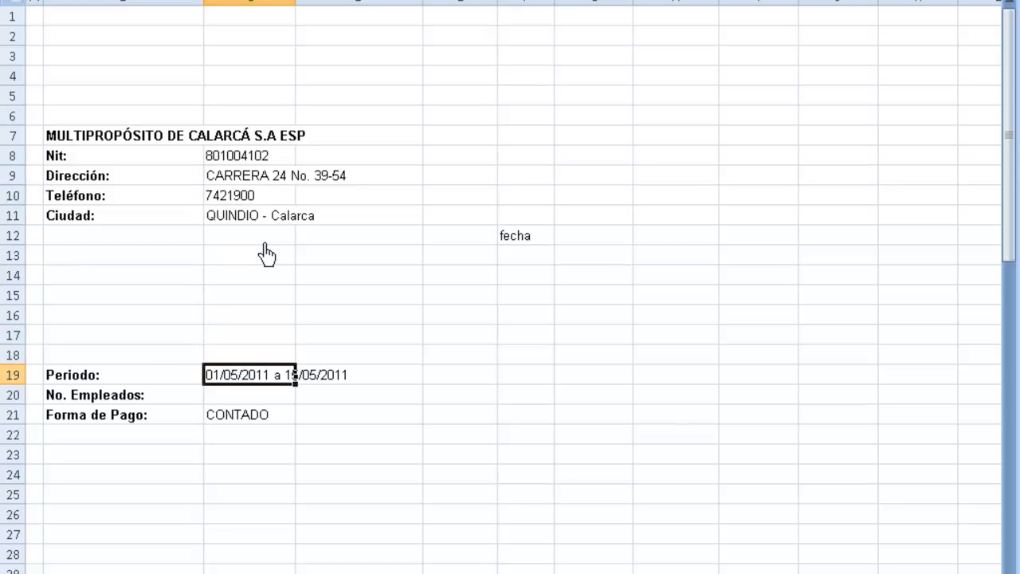
# Step: Check services cost 5.072.115, administration 304.327 and net to pay, then close unsaved
pyautogui.press('Down')
pyautogui.press('Down')
pyautogui.press('Down')
pyautogui.press('Down')
pyautogui.press('Down')
pyautogui.press('Down')
pyautogui.press('Down')
pyautogui.press('Down')
pyautogui.press('Down')
pyautogui.press('Down')
pyautogui.press('Down')
pyautogui.press('Down')
pyautogui.press('Down')
pyautogui.press('Down')
pyautogui.press('Down')
pyautogui.press('Down')
pyautogui.press('Down')
pyautogui.press('Down')
pyautogui.press('Down')
pyautogui.press('Down')
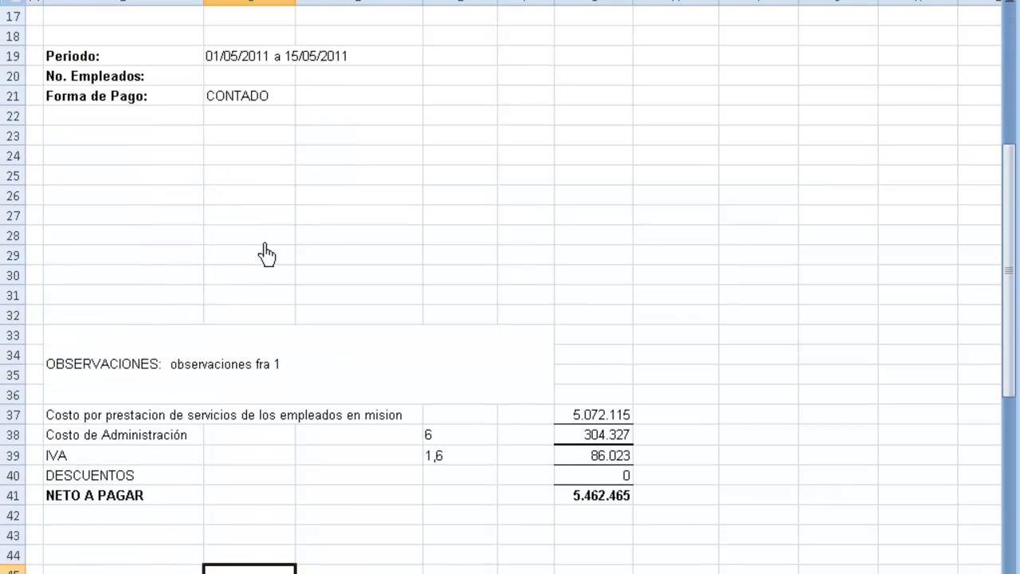
pyautogui.press('Up')
pyautogui.press('Up')
pyautogui.press('Up')
pyautogui.press('Up')
pyautogui.press('Up')
pyautogui.press('Up')
pyautogui.press('Up')
pyautogui.press('Up')
pyautogui.press('Up')
pyautogui.press('Down')
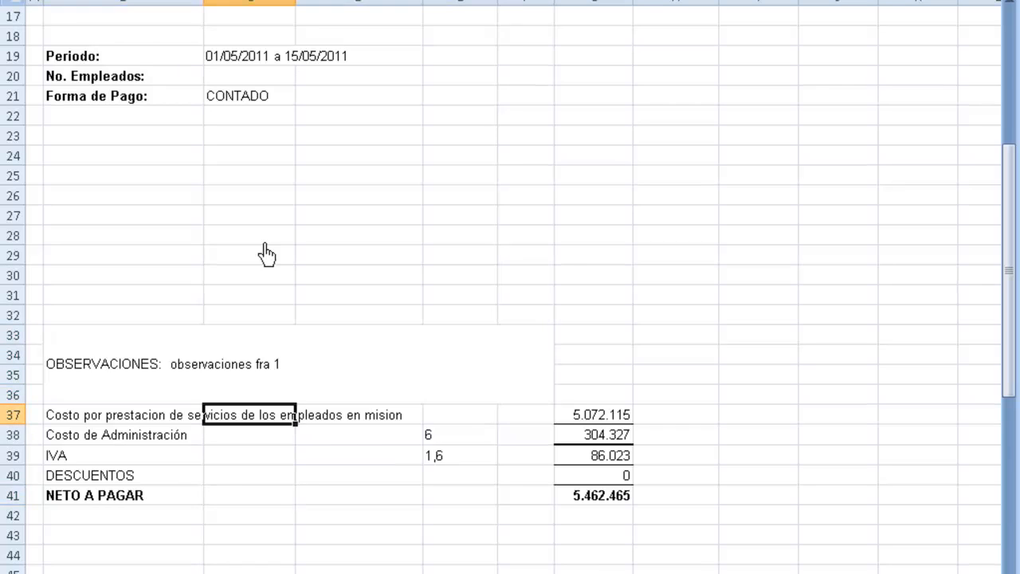
pyautogui.press('Right')
pyautogui.press('Right')
pyautogui.press('Right')
pyautogui.press('Right')
pyautogui.press('Down')
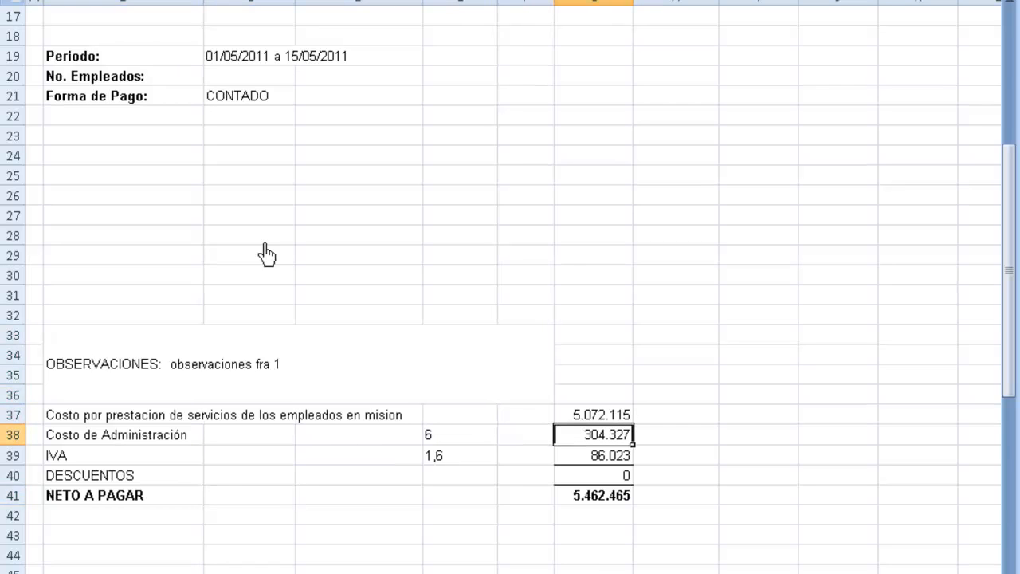
pyautogui.press('Down')
pyautogui.press('Down')
pyautogui.press('Down')
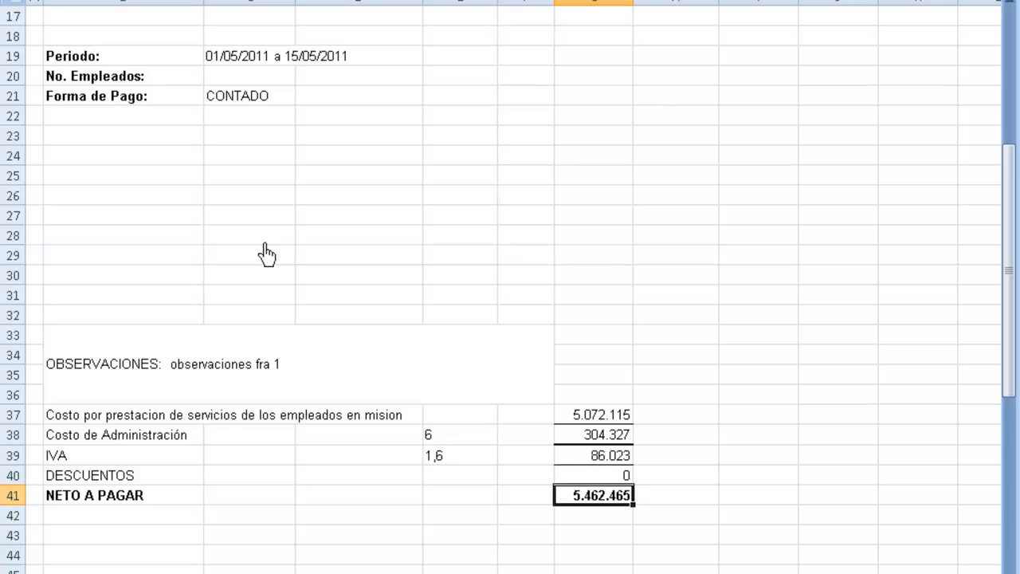
pyautogui.press('Down')
pyautogui.press('Up')
pyautogui.press('Up')
pyautogui.press('Up')
pyautogui.press('Up')
pyautogui.press('Up')
pyautogui.press('Up')
pyautogui.press('Up')
pyautogui.press('Up')
pyautogui.press('Up')
pyautogui.press('Up')
pyautogui.press('Up')
pyautogui.press('Up')
pyautogui.press('Up')
pyautogui.press('Up')
pyautogui.press('Up')
pyautogui.press('Up')
pyautogui.press('Up')
pyautogui.press('Up')
pyautogui.press('Up')
pyautogui.press('Up')
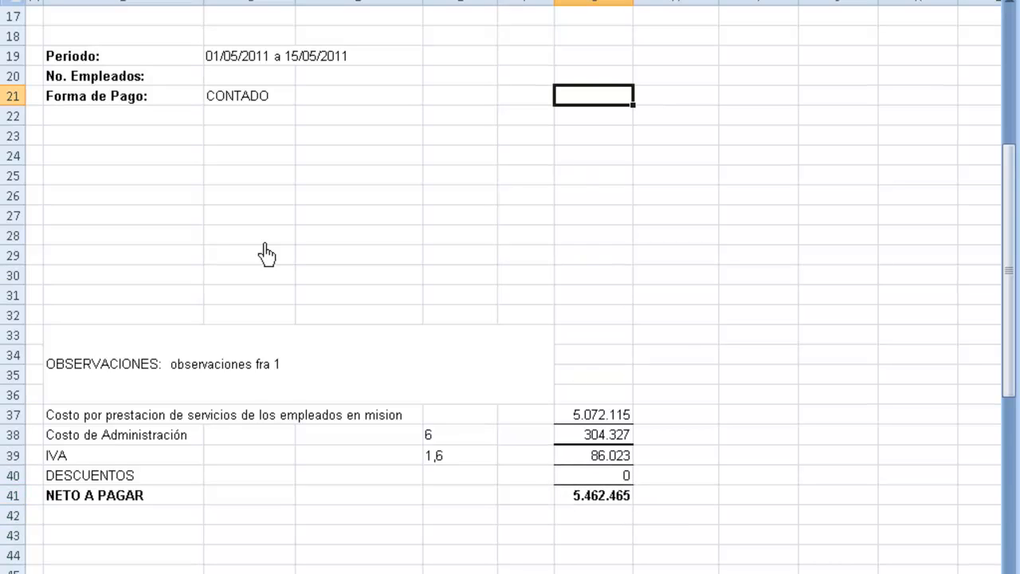
pyautogui.hotkey('ctrl', 'w')
pyautogui.press('Tab')
pyautogui.press('Return')
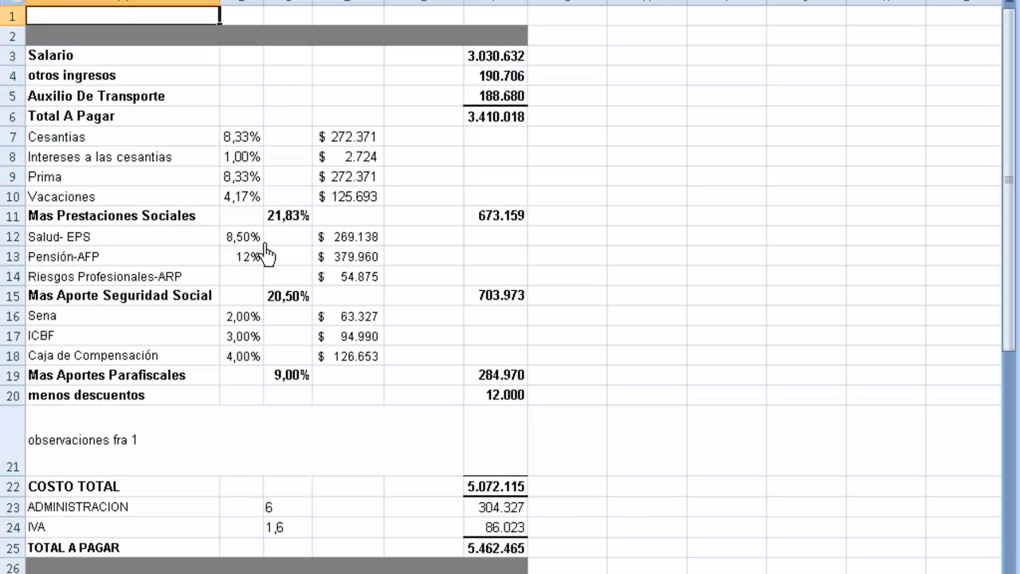
# Step: Review the cost-breakdown rows, from Salario and Prima through Cesantias down to COSTO TOTAL
pyautogui.press('Down')
pyautogui.press('Down')
pyautogui.press('Down')
pyautogui.press('Down')
pyautogui.press('Up')
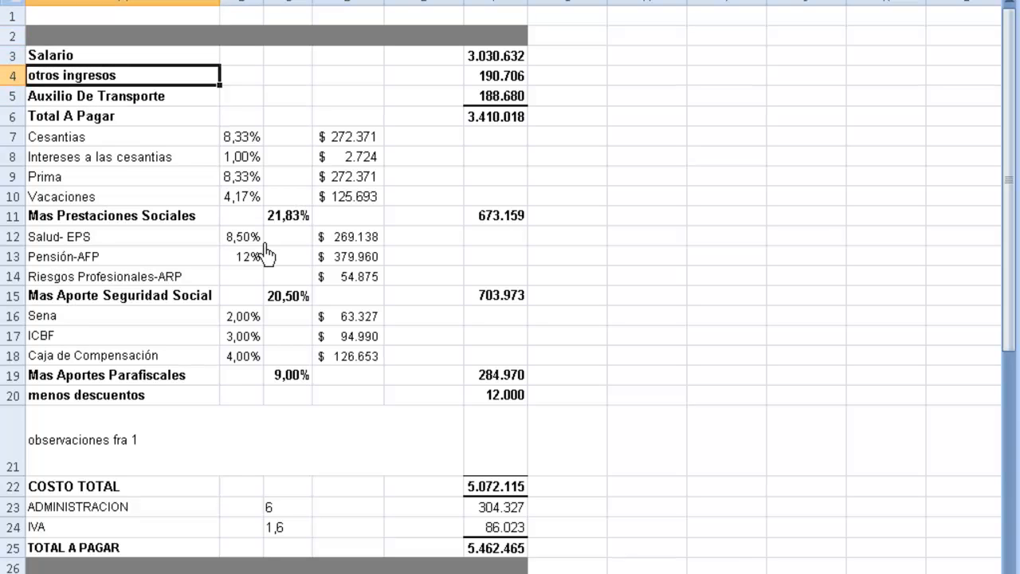
pyautogui.press('Right')
pyautogui.press('Right')
pyautogui.press('Right')
pyautogui.press('Down')
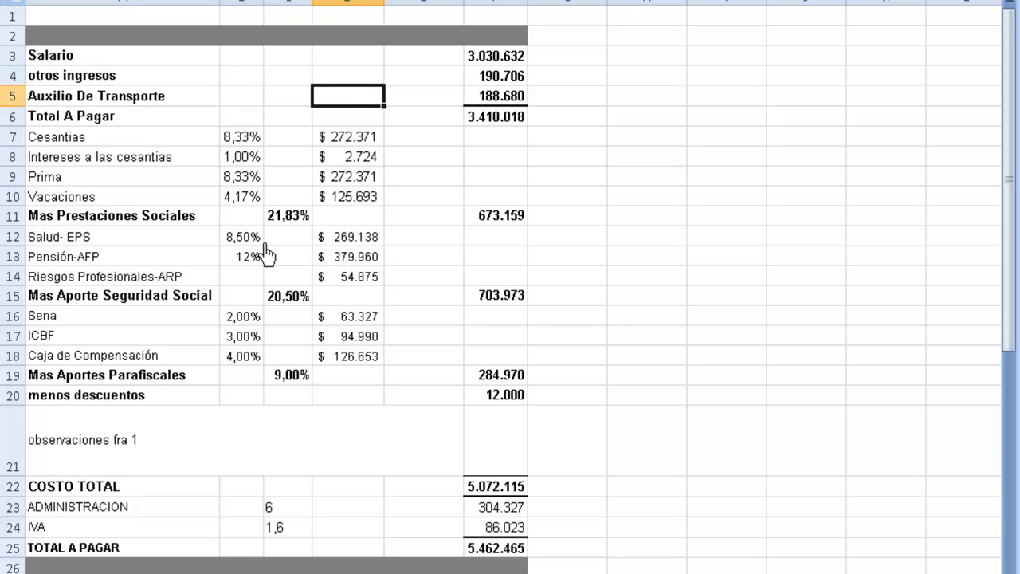
pyautogui.press('Down')
pyautogui.press('Down')
pyautogui.press('Down')
pyautogui.press('Down')
pyautogui.press('Left')
pyautogui.press('Left')
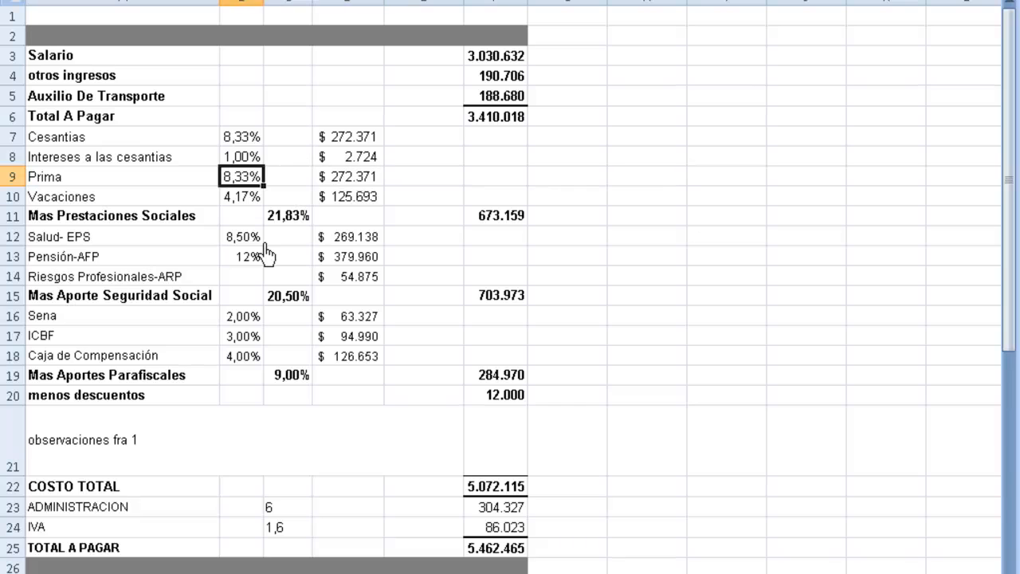
pyautogui.press('Left')
pyautogui.press('Up')
pyautogui.press('Up')
pyautogui.press('Up')
pyautogui.press('Up')
pyautogui.press('Up')
pyautogui.press('Up')
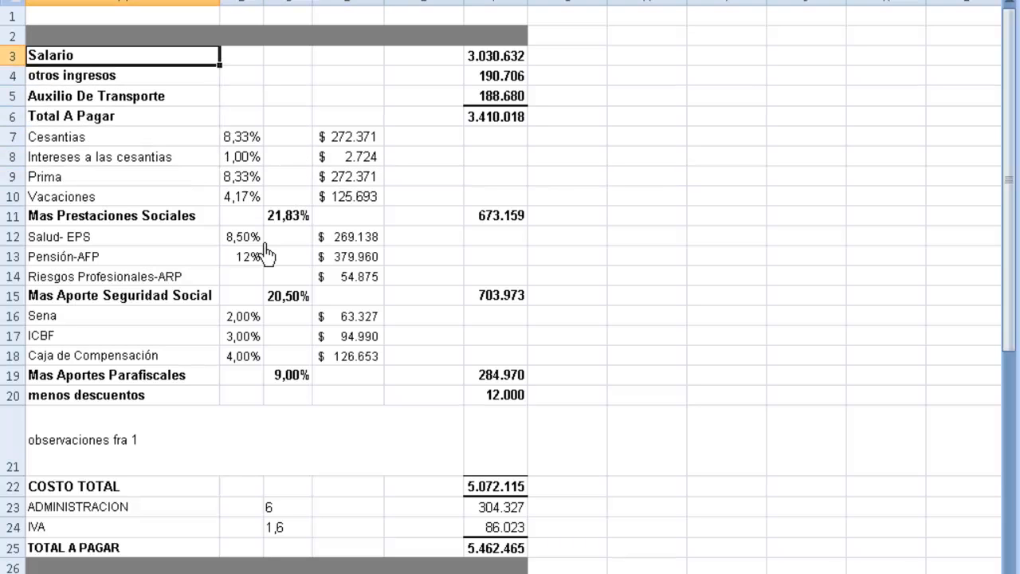
pyautogui.press('Down')
pyautogui.press('Down')
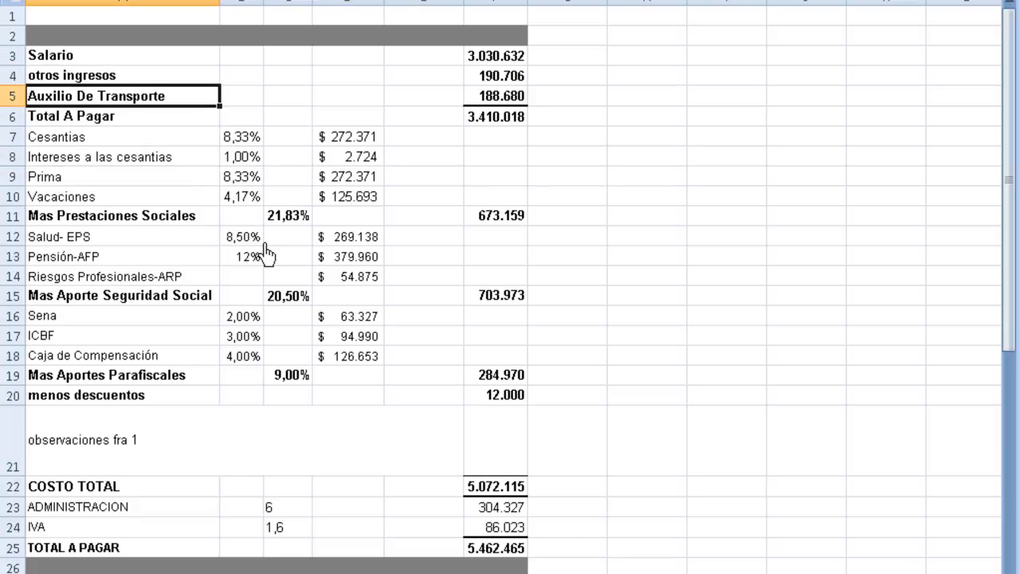
pyautogui.press('Down')
pyautogui.press('Down')
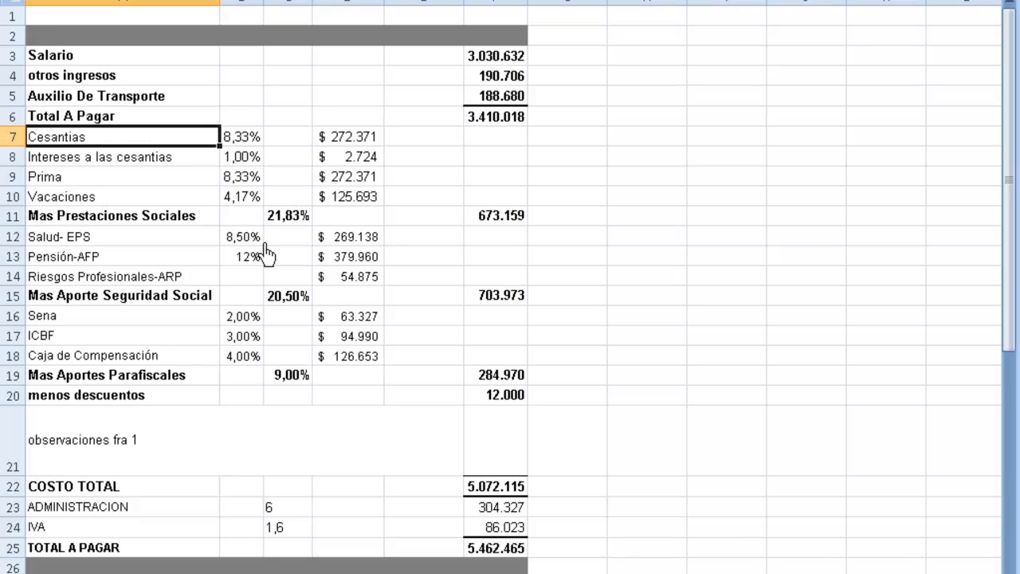
pyautogui.press('Down')
pyautogui.press('Down')
pyautogui.press('Down')
pyautogui.press('Down')
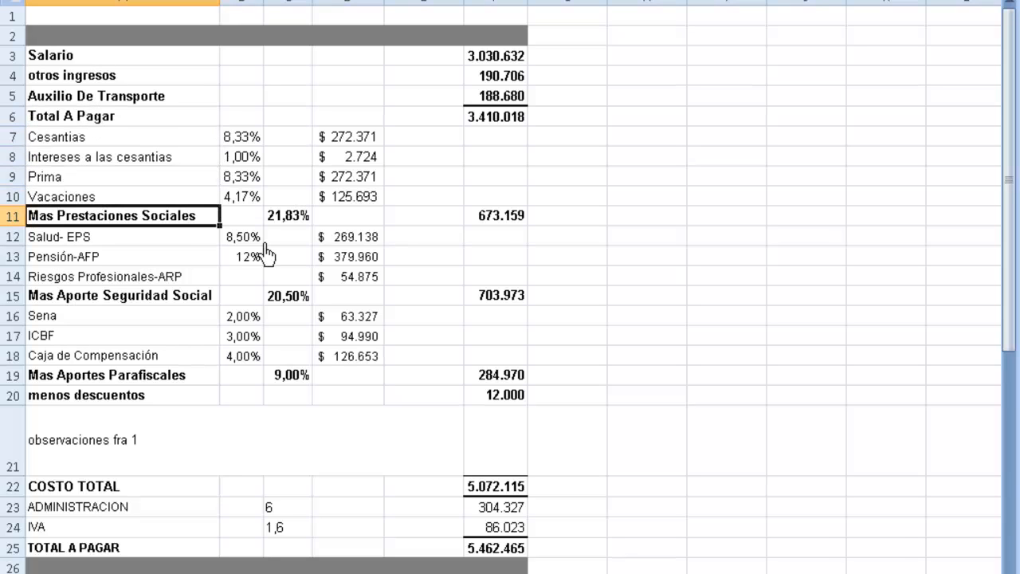
pyautogui.press('Up')
pyautogui.press('Up')
pyautogui.press('Down')
pyautogui.press('Down')
pyautogui.press('Down')
pyautogui.press('Down')
pyautogui.press('Down')
pyautogui.press('Down')
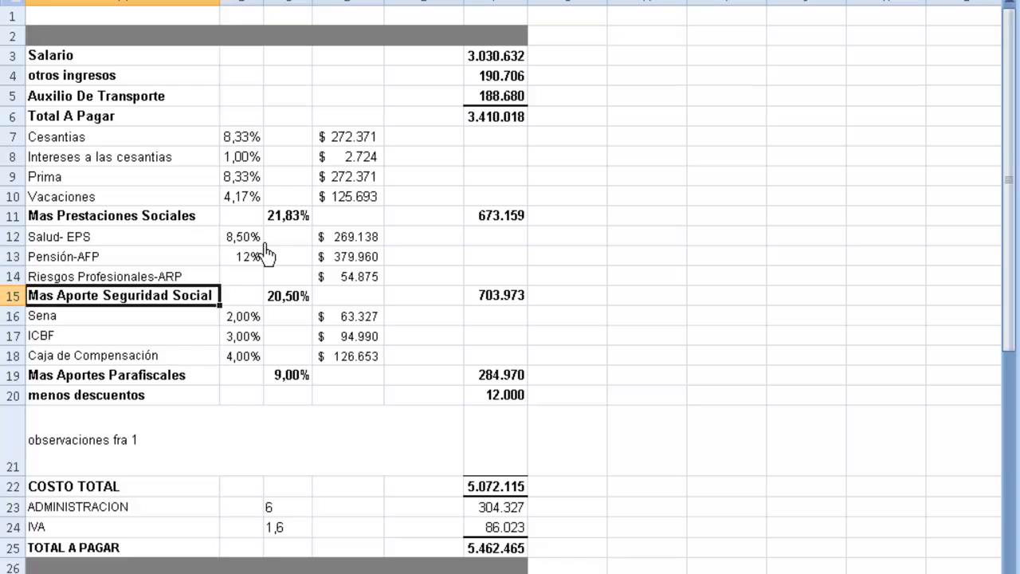
pyautogui.press('Down')
pyautogui.press('Down')
pyautogui.press('Down')
pyautogui.press('Down')
pyautogui.press('Down')
pyautogui.press('Down')
pyautogui.press('Down')
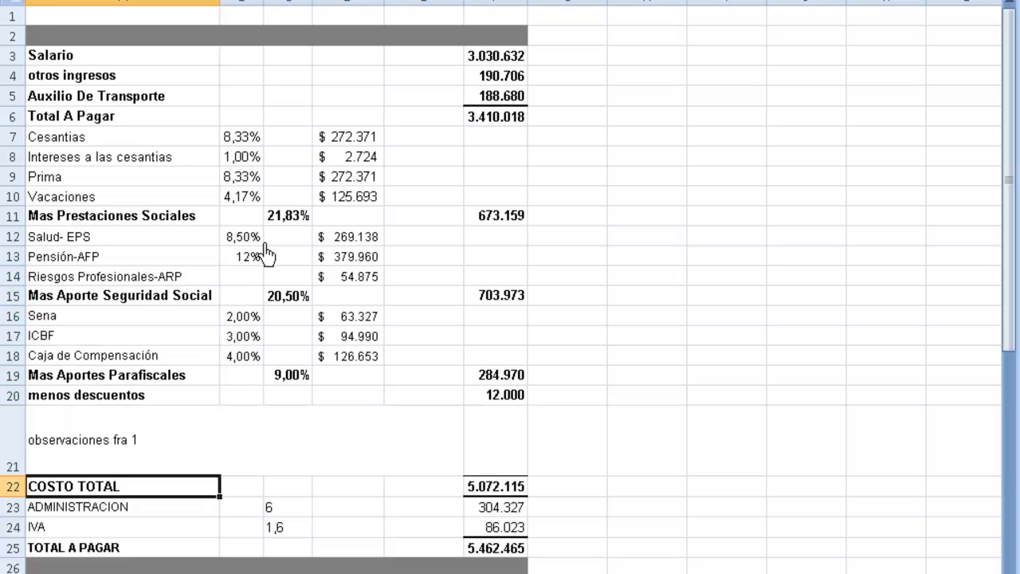
pyautogui.press('Down')
pyautogui.press('Down')
pyautogui.press('Down')
pyautogui.press('Down')
pyautogui.press('Down')
pyautogui.press('Up')
pyautogui.press('Up')
pyautogui.press('Up')
pyautogui.press('Up')
pyautogui.press('Up')
pyautogui.press('Up')
pyautogui.press('Up')
pyautogui.press('Up')
pyautogui.press('Up')
pyautogui.press('Up')
pyautogui.press('Up')
pyautogui.press('Up')
pyautogui.press('Up')
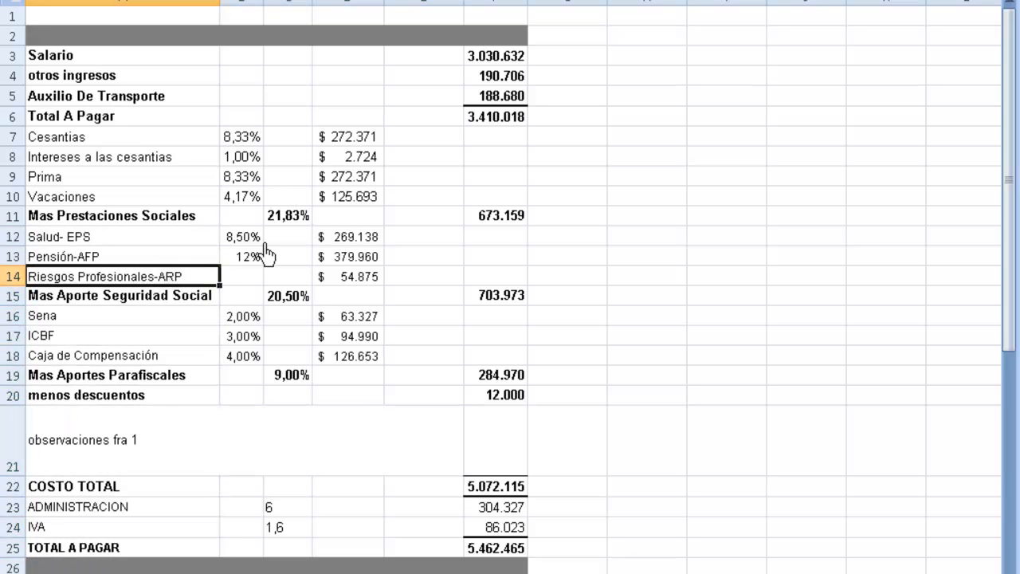
pyautogui.press('Up')
pyautogui.press('Up')
pyautogui.press('Up')
pyautogui.press('Up')
pyautogui.press('Up')
pyautogui.press('Up')
pyautogui.press('Up')
pyautogui.press('Up')
pyautogui.press('Up')
pyautogui.press('Up')
pyautogui.press('Up')
pyautogui.press('Up')
pyautogui.press('Up')
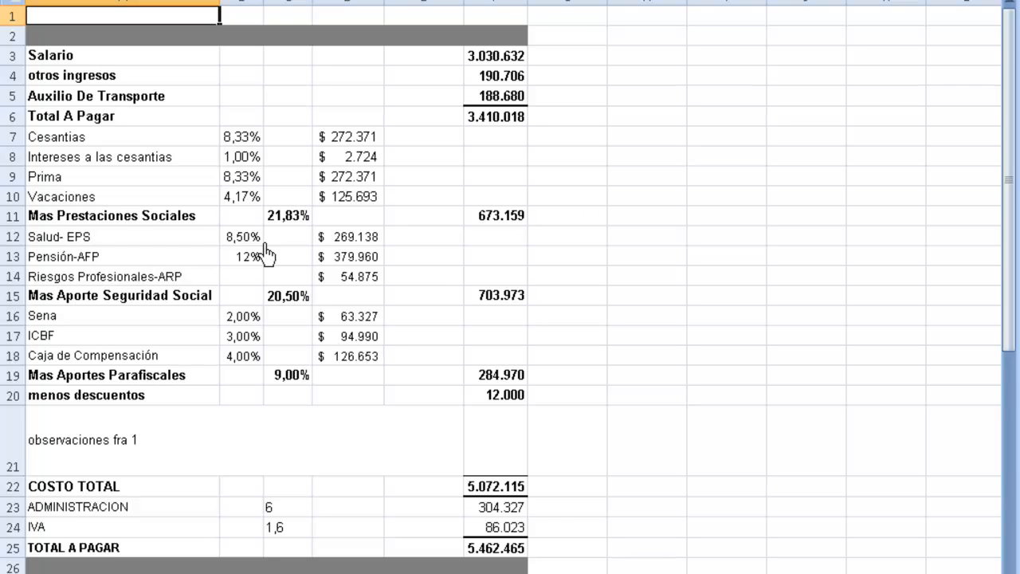
# Step: Exit Excel, closing the Libro4 breakdown workbook without saving changes
pyautogui.hotkey('alt', 'F4')
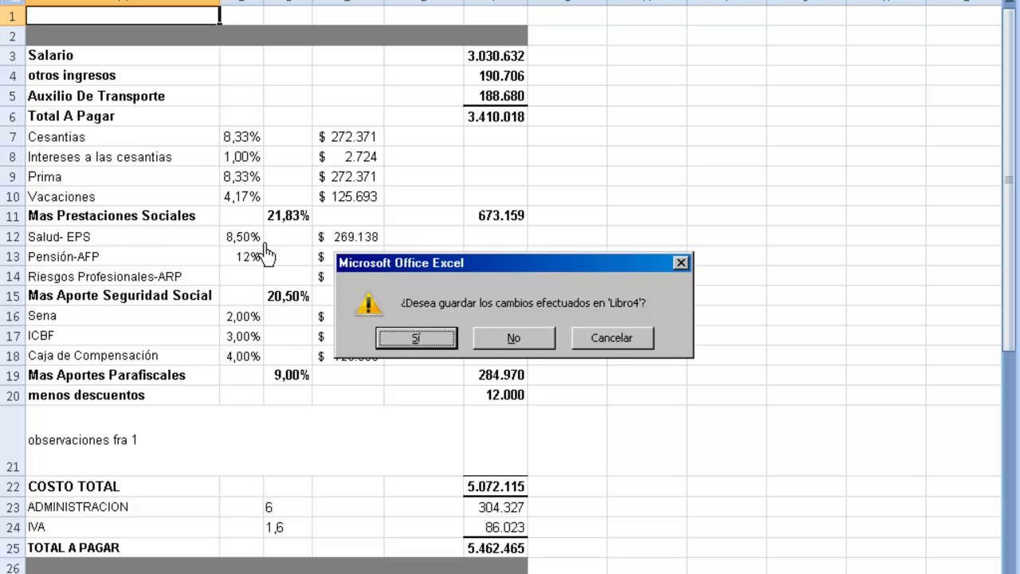
pyautogui.press('Right')
pyautogui.press('Return')
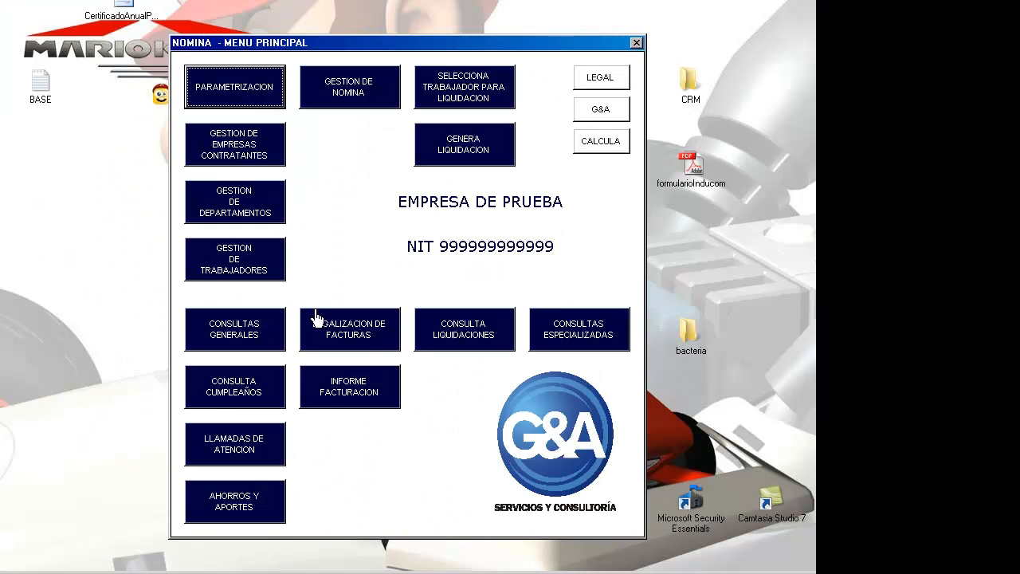
pyautogui.click(366, 390)
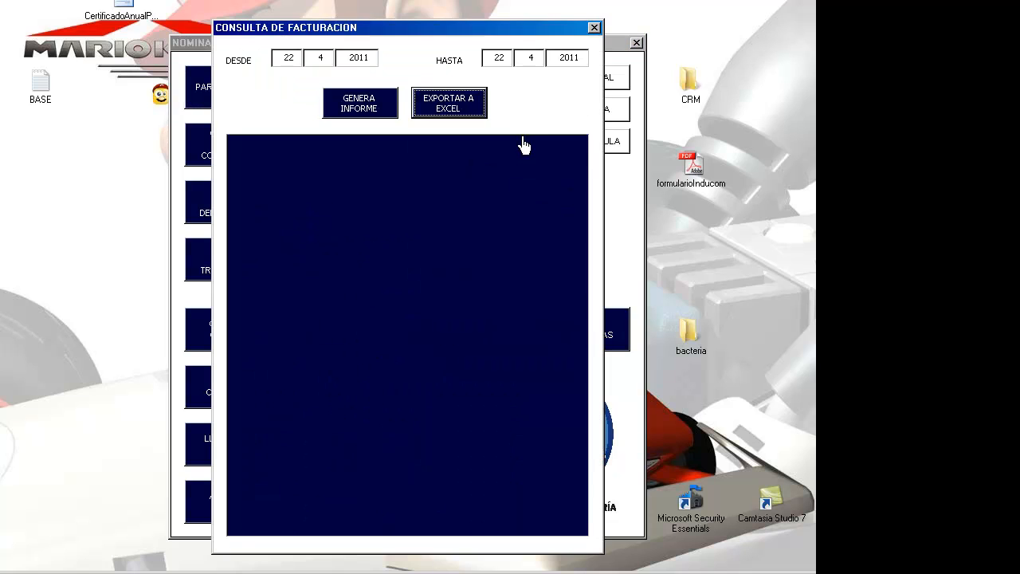
pyautogui.click(594, 30)
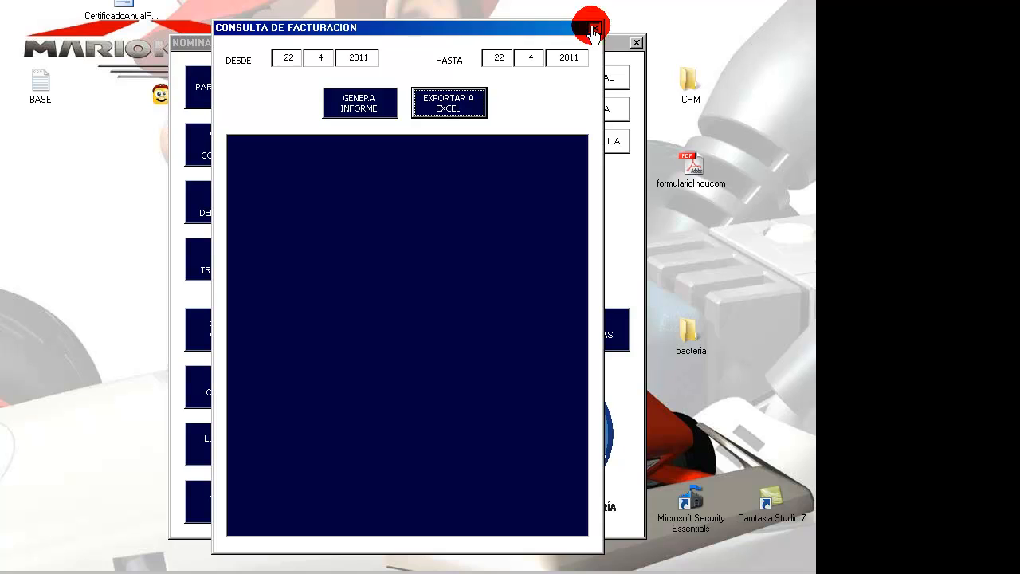